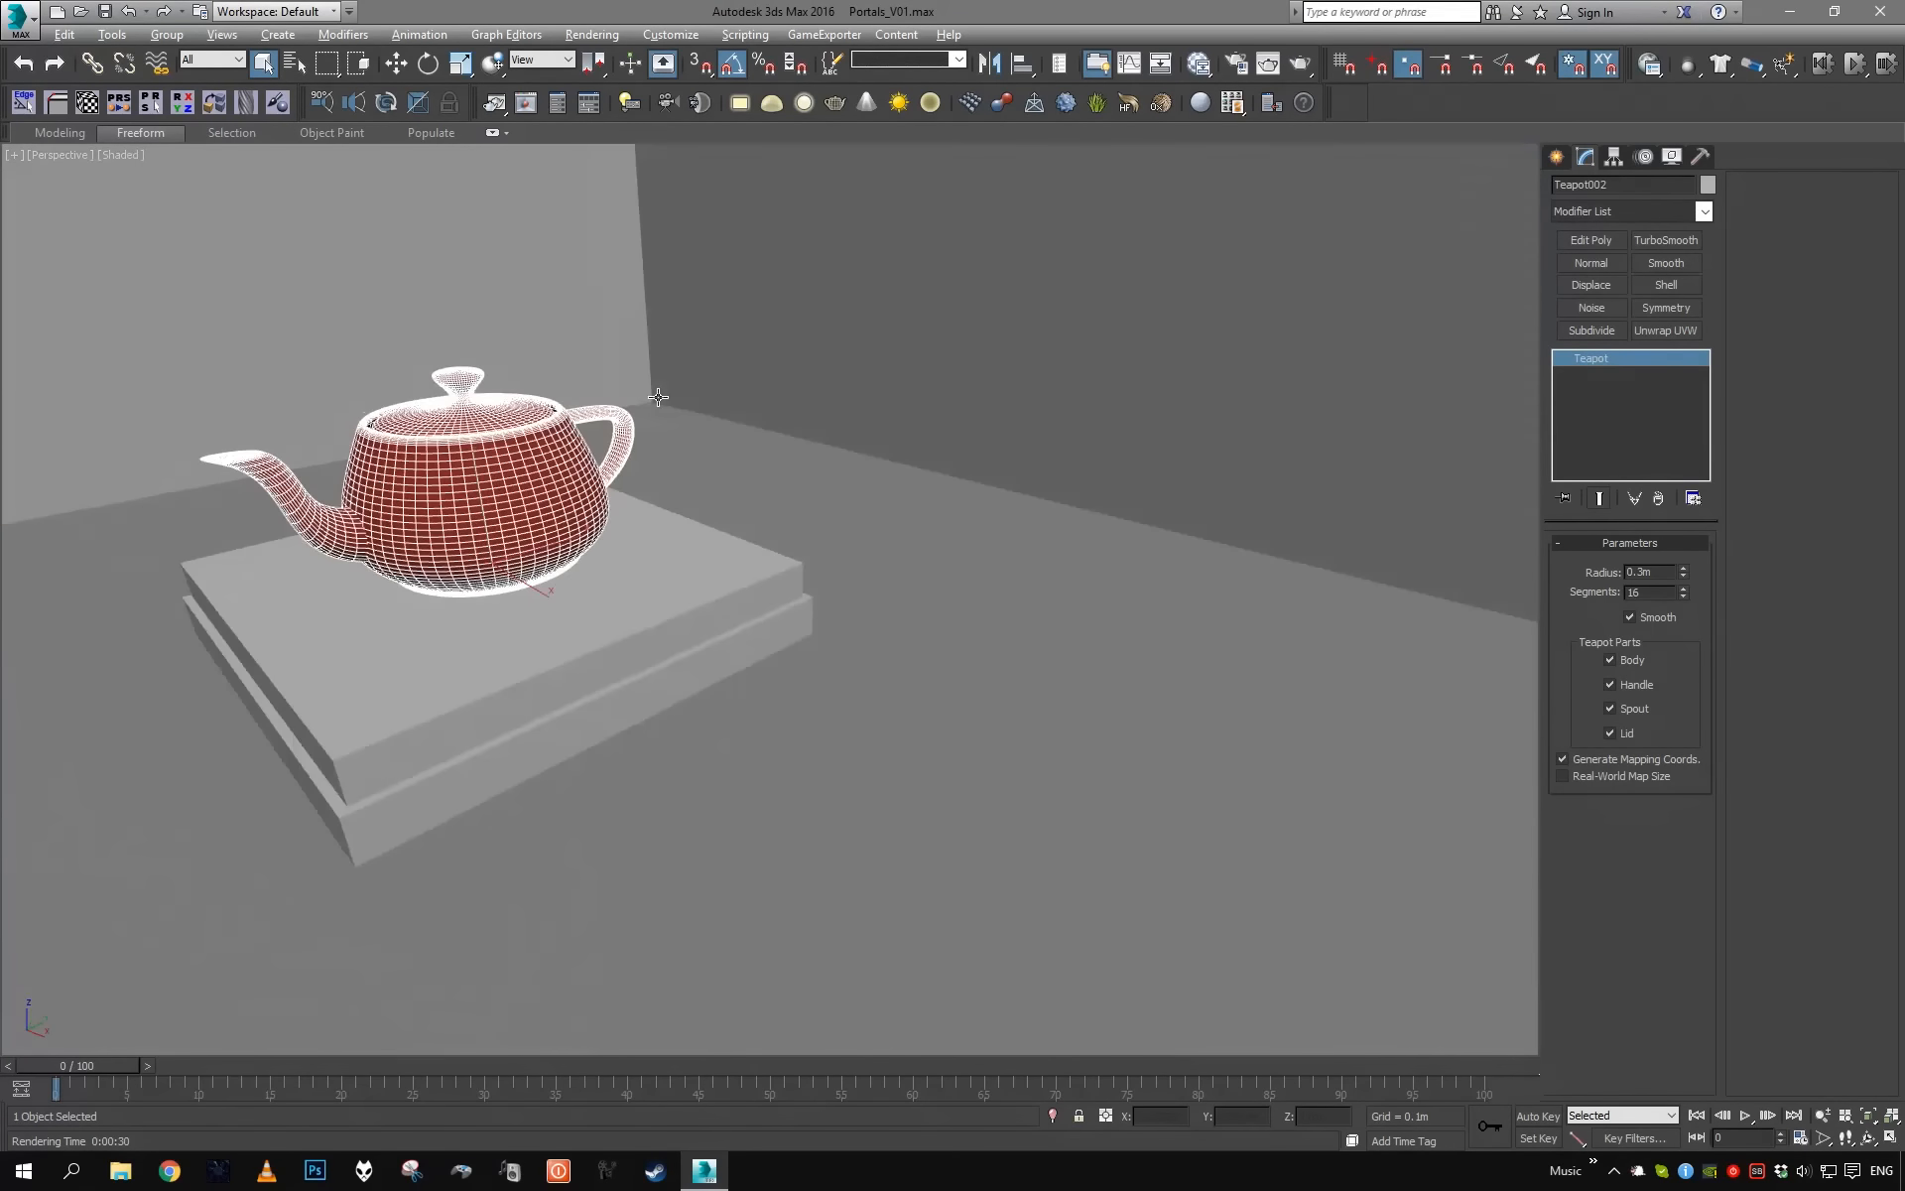
- Create a geosphere with a radius of about 0.168 m on the pedestal beside the teapot, aligned to its surface
middle_click_drag(657, 397, 735, 665, "alt")
scroll(705, 493, "down", 2)
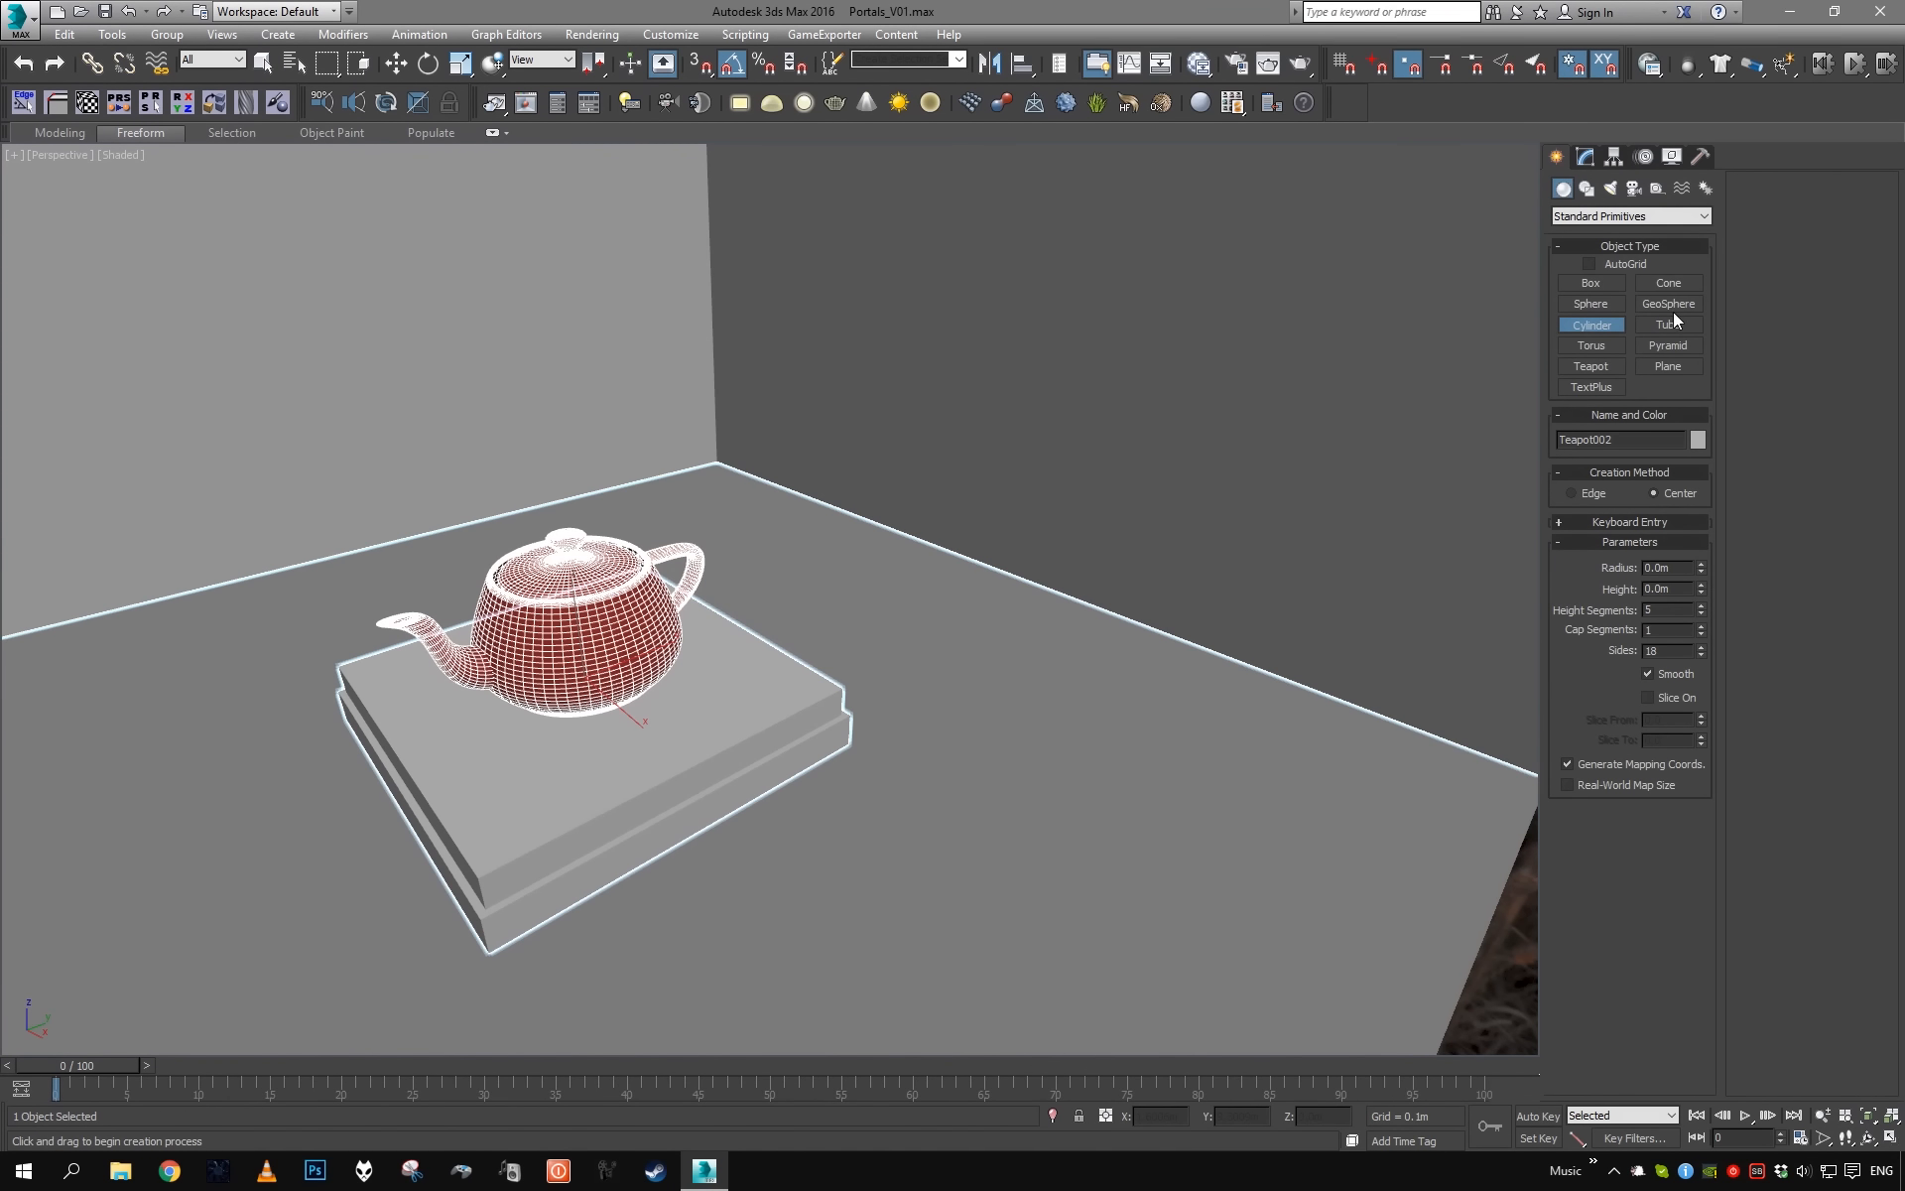
left_click(1669, 304)
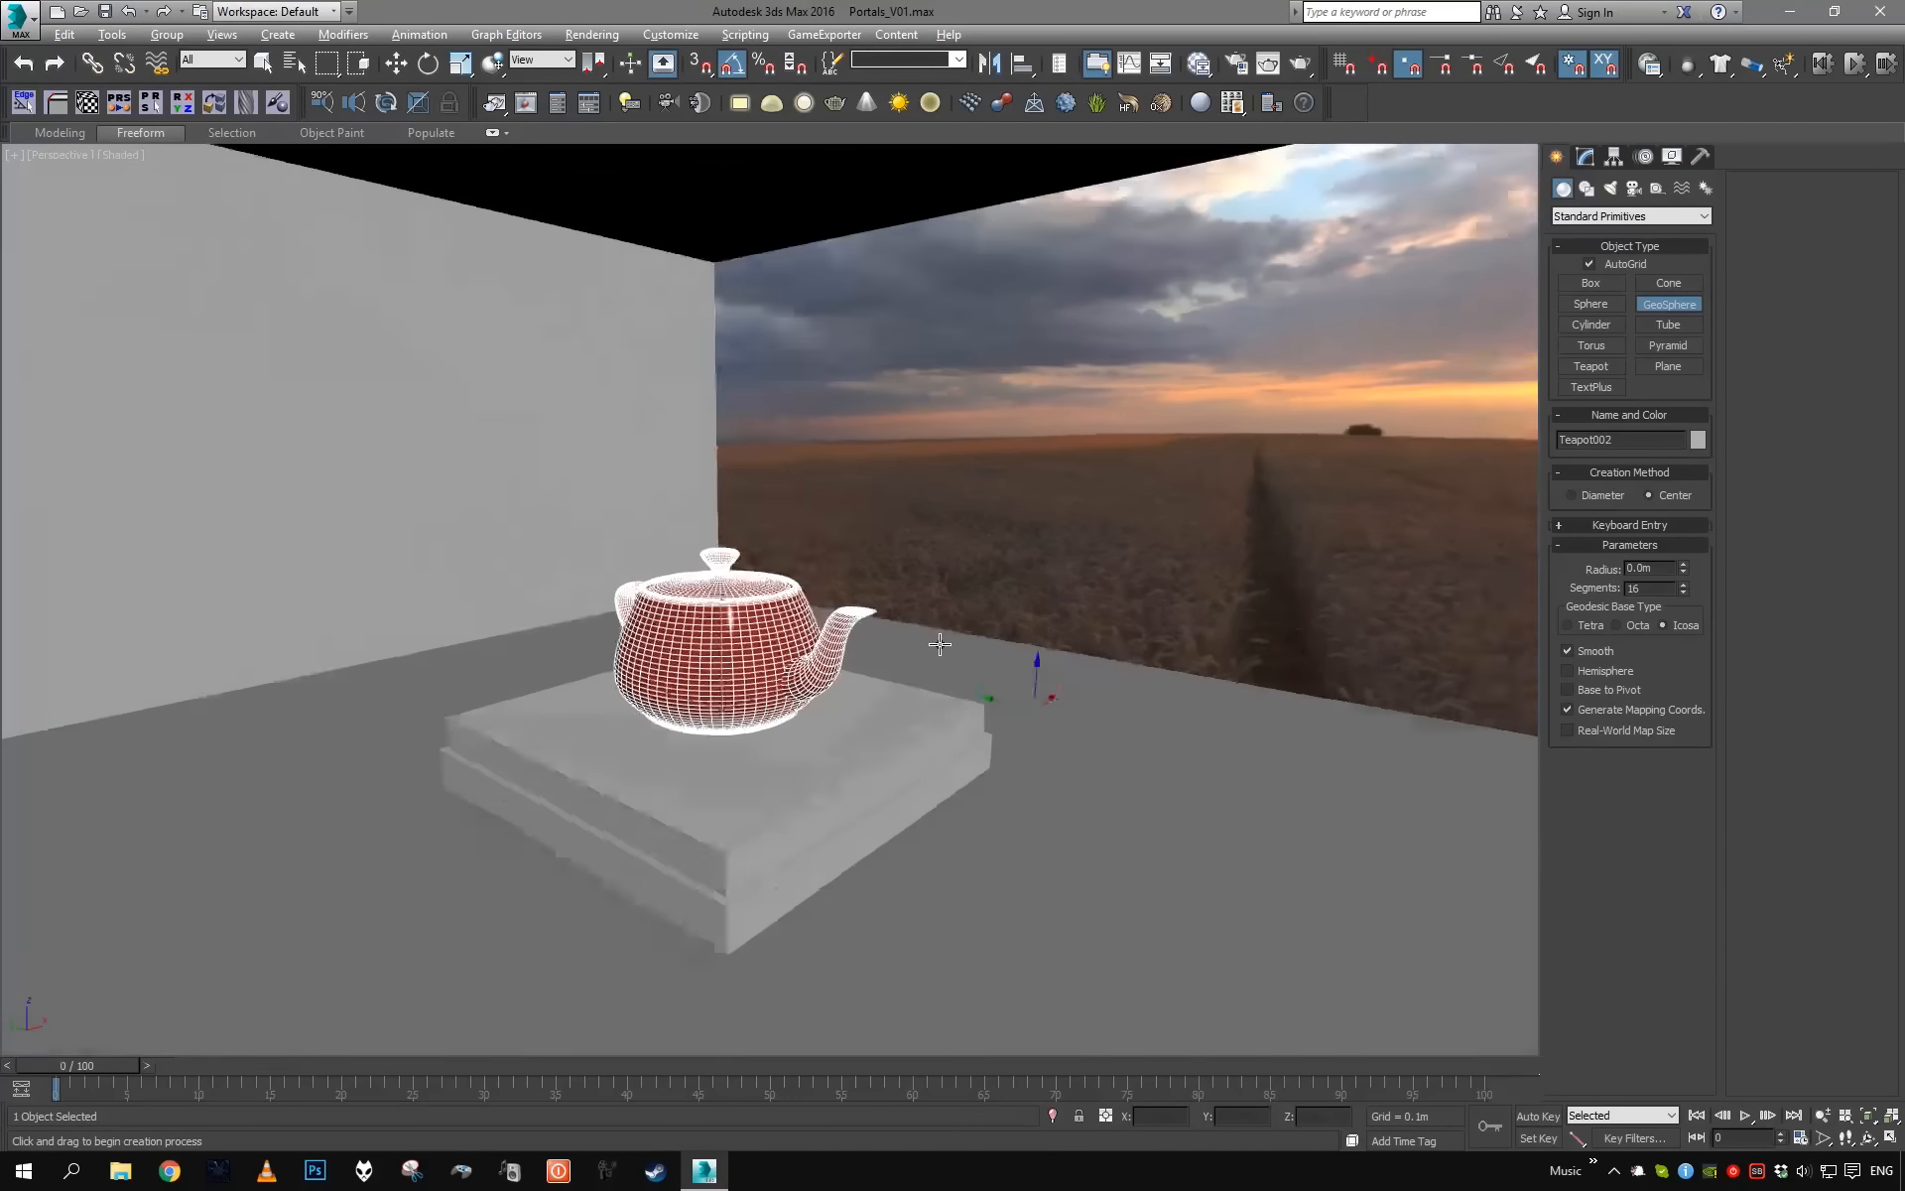
middle_click_drag(943, 627, 924, 1001, "alt")
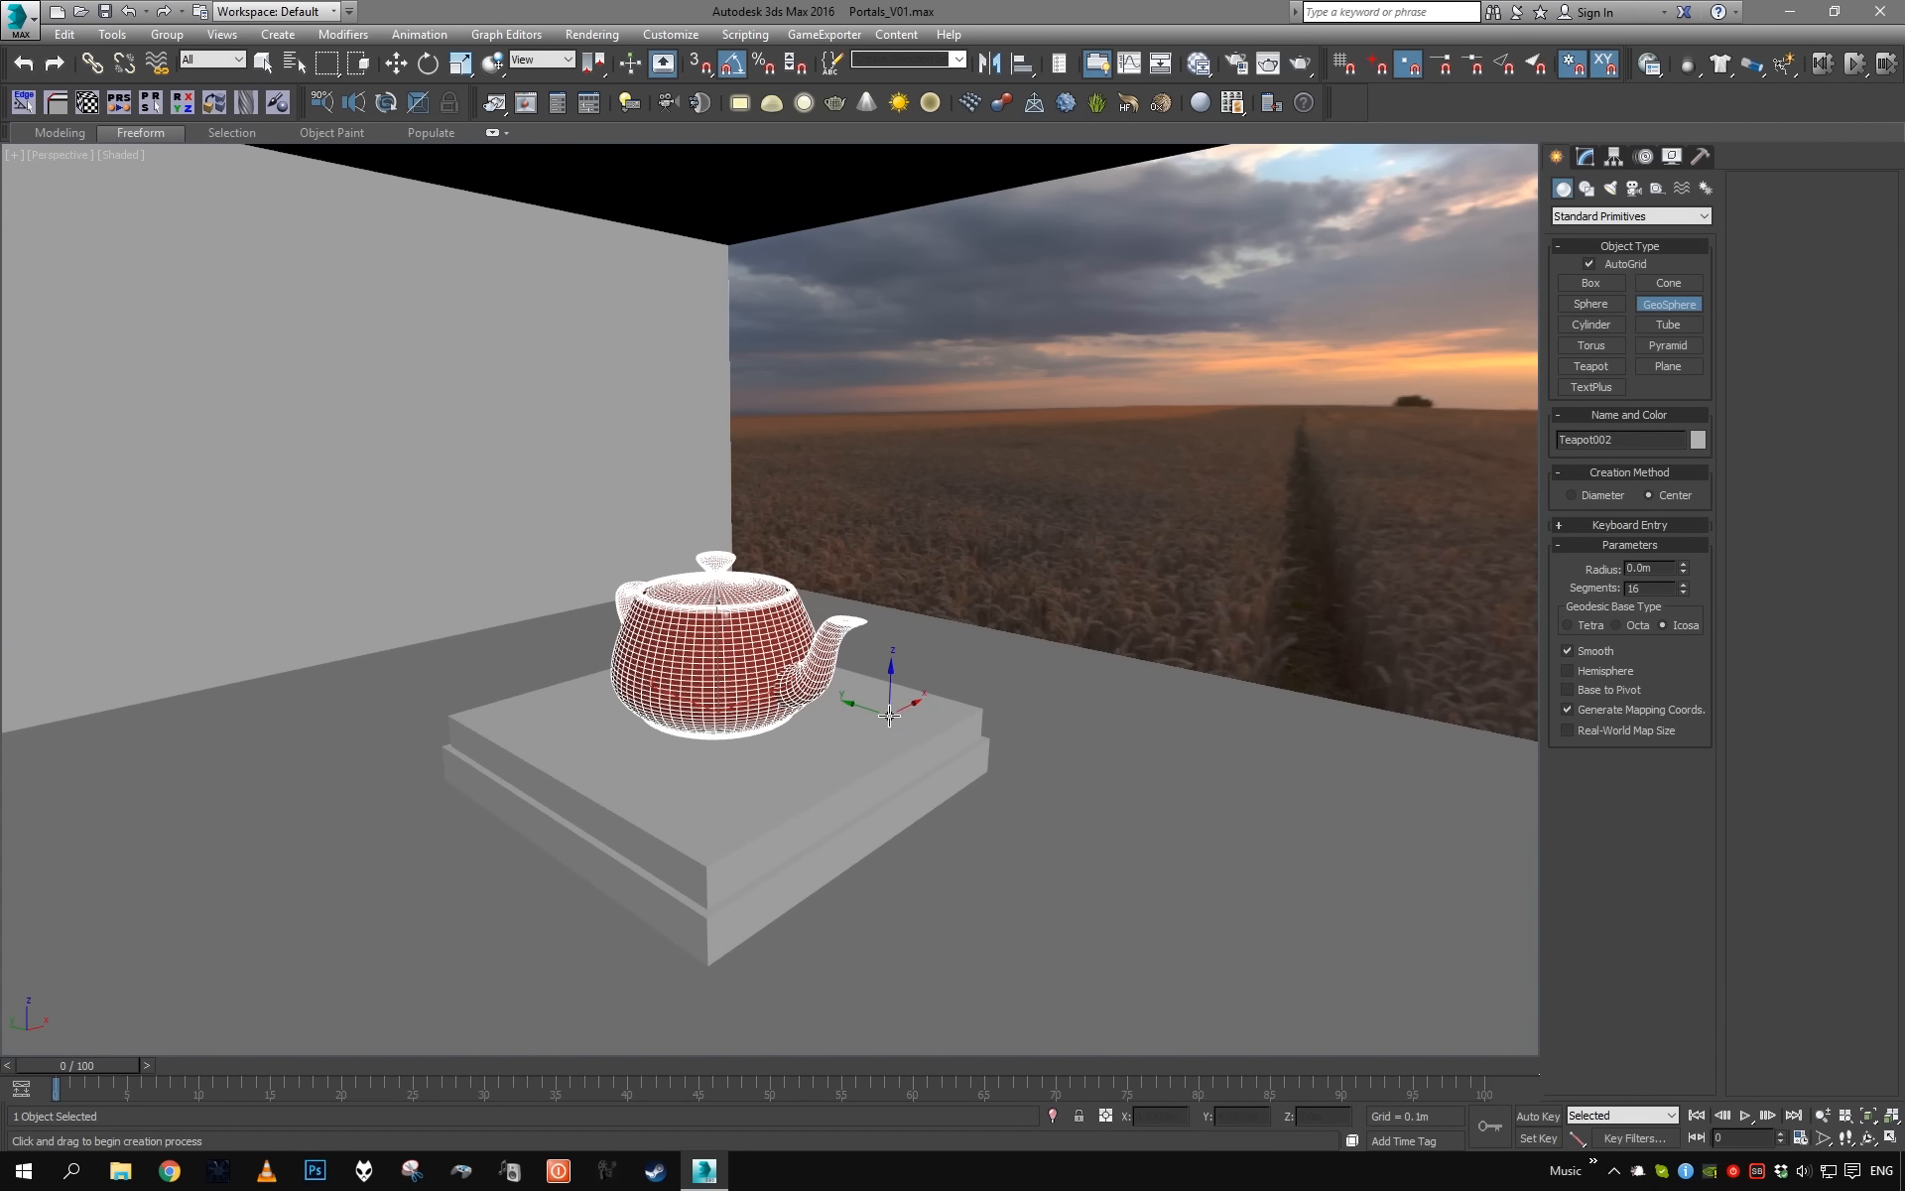
left_click_drag(886, 716, 895, 715)
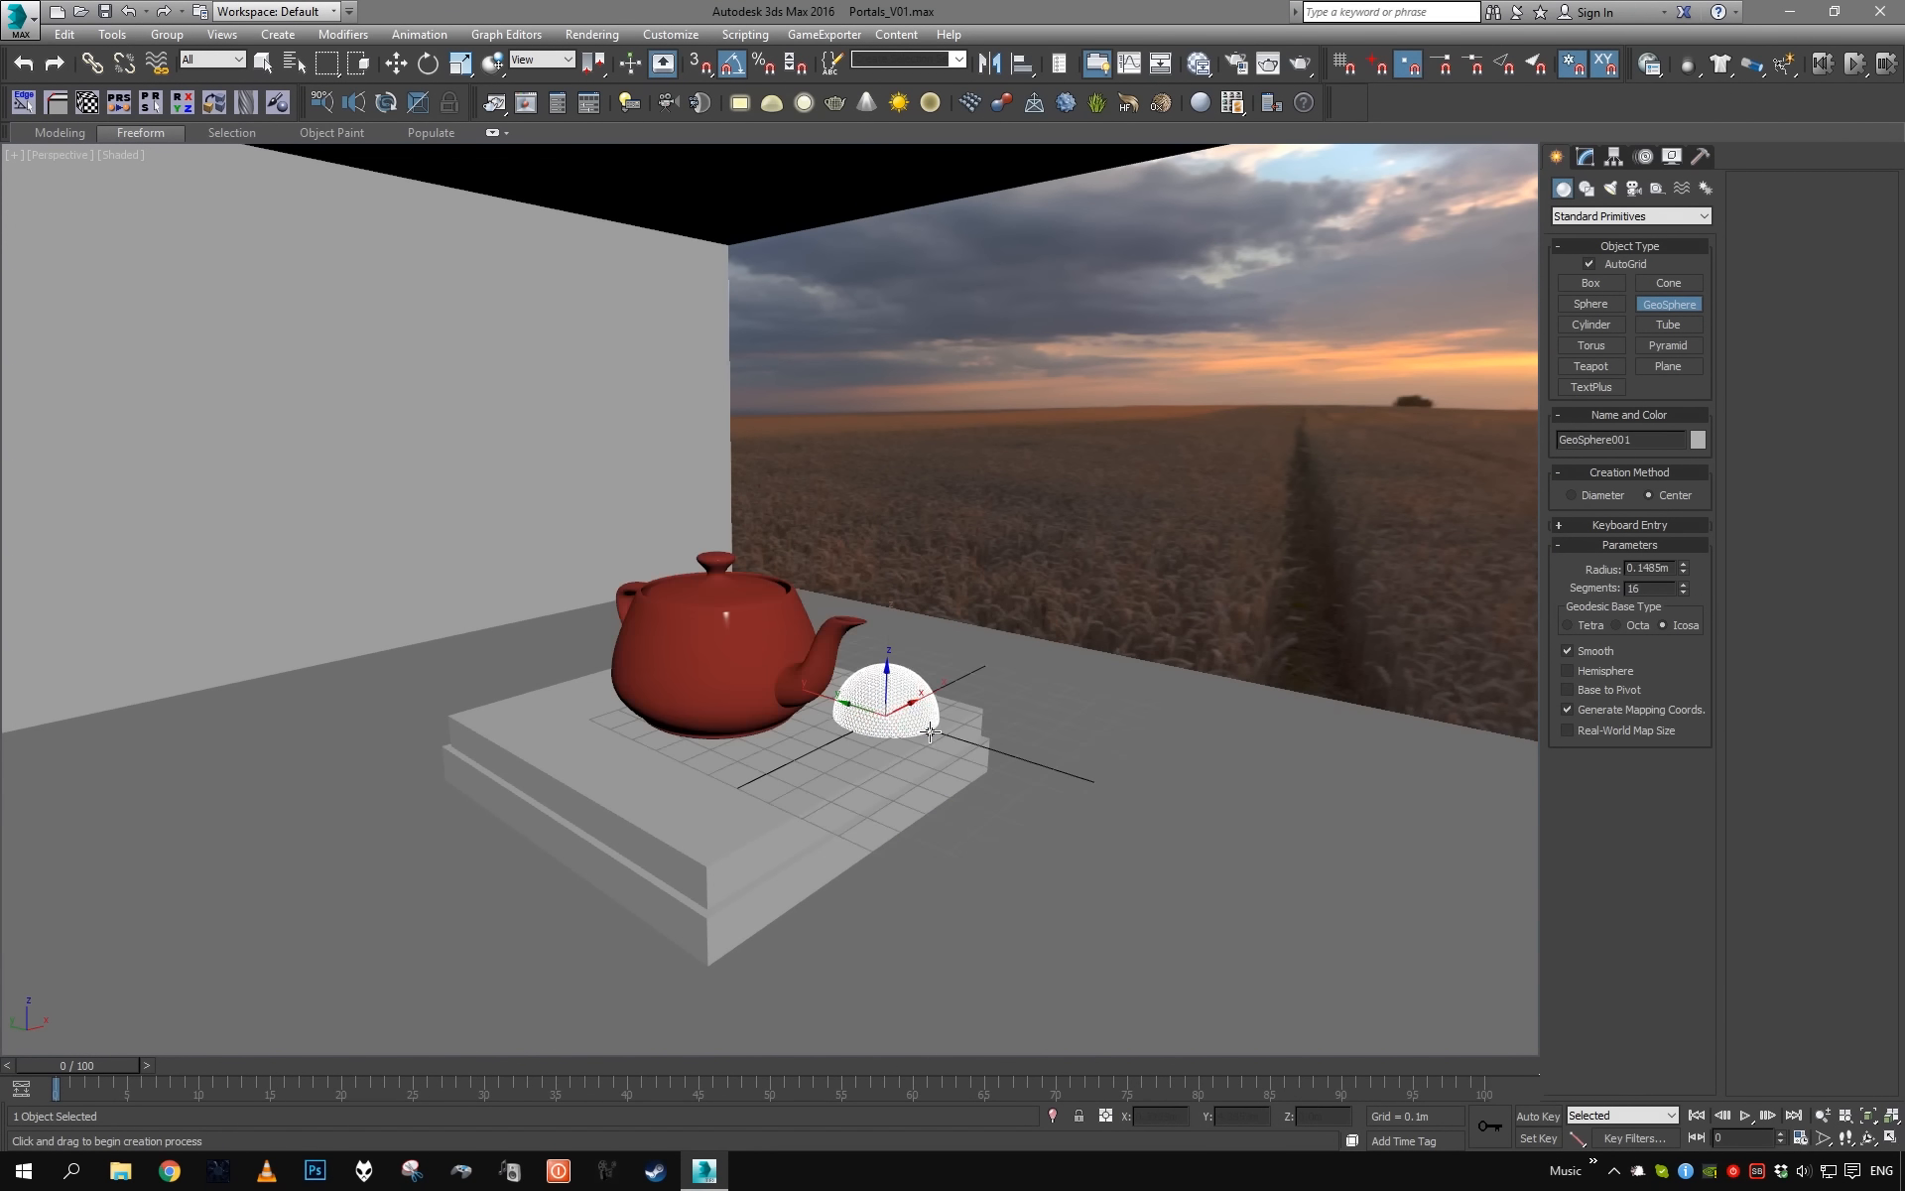
left_click(1586, 158)
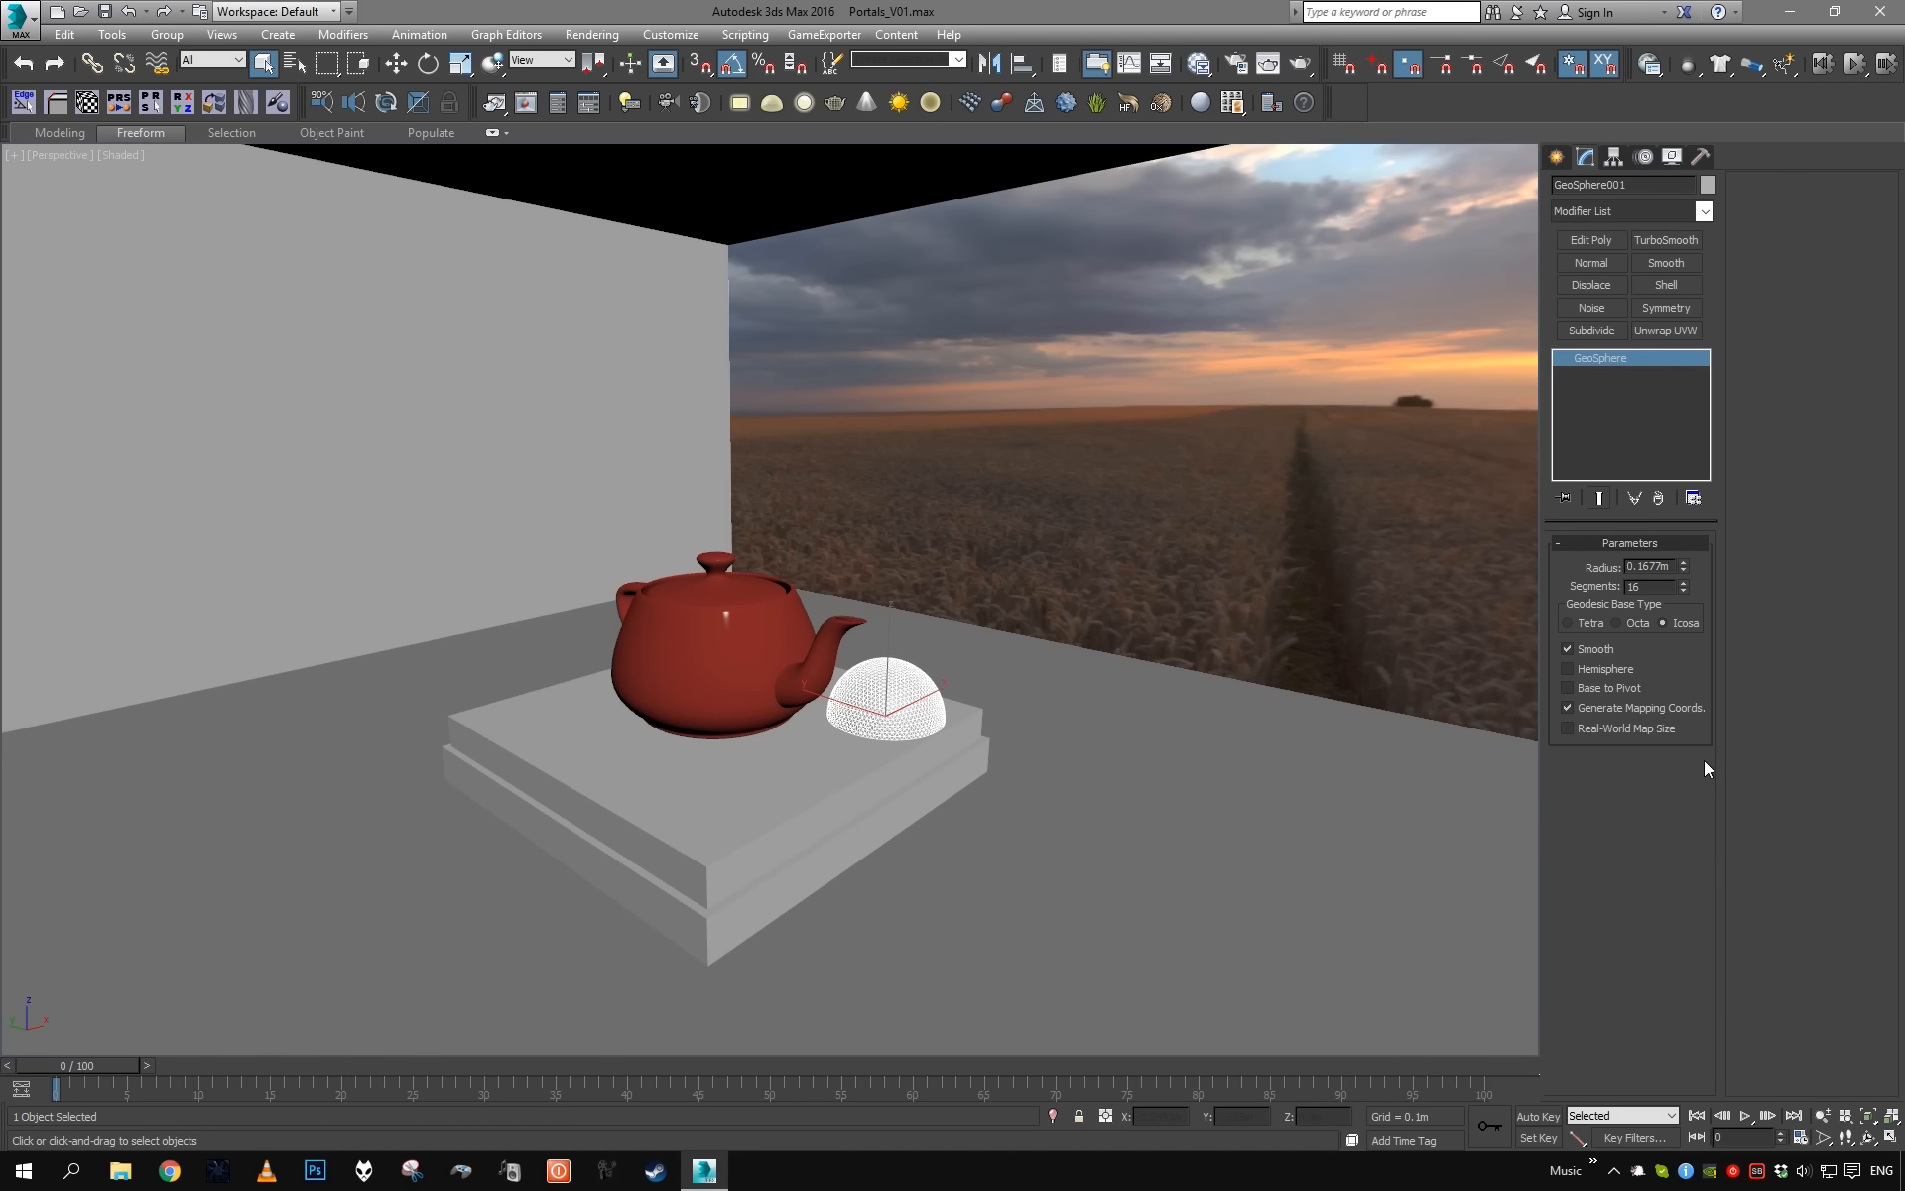
- Convert the geosphere to an editable poly
right_click(1213, 650)
left_click(1458, 1004)
scroll(949, 555, "up", 5)
middle_click_drag(948, 556, 919, 506)
- Delete the polygons of the geosphere's lower half, working from the front view
key("1")
key("f")
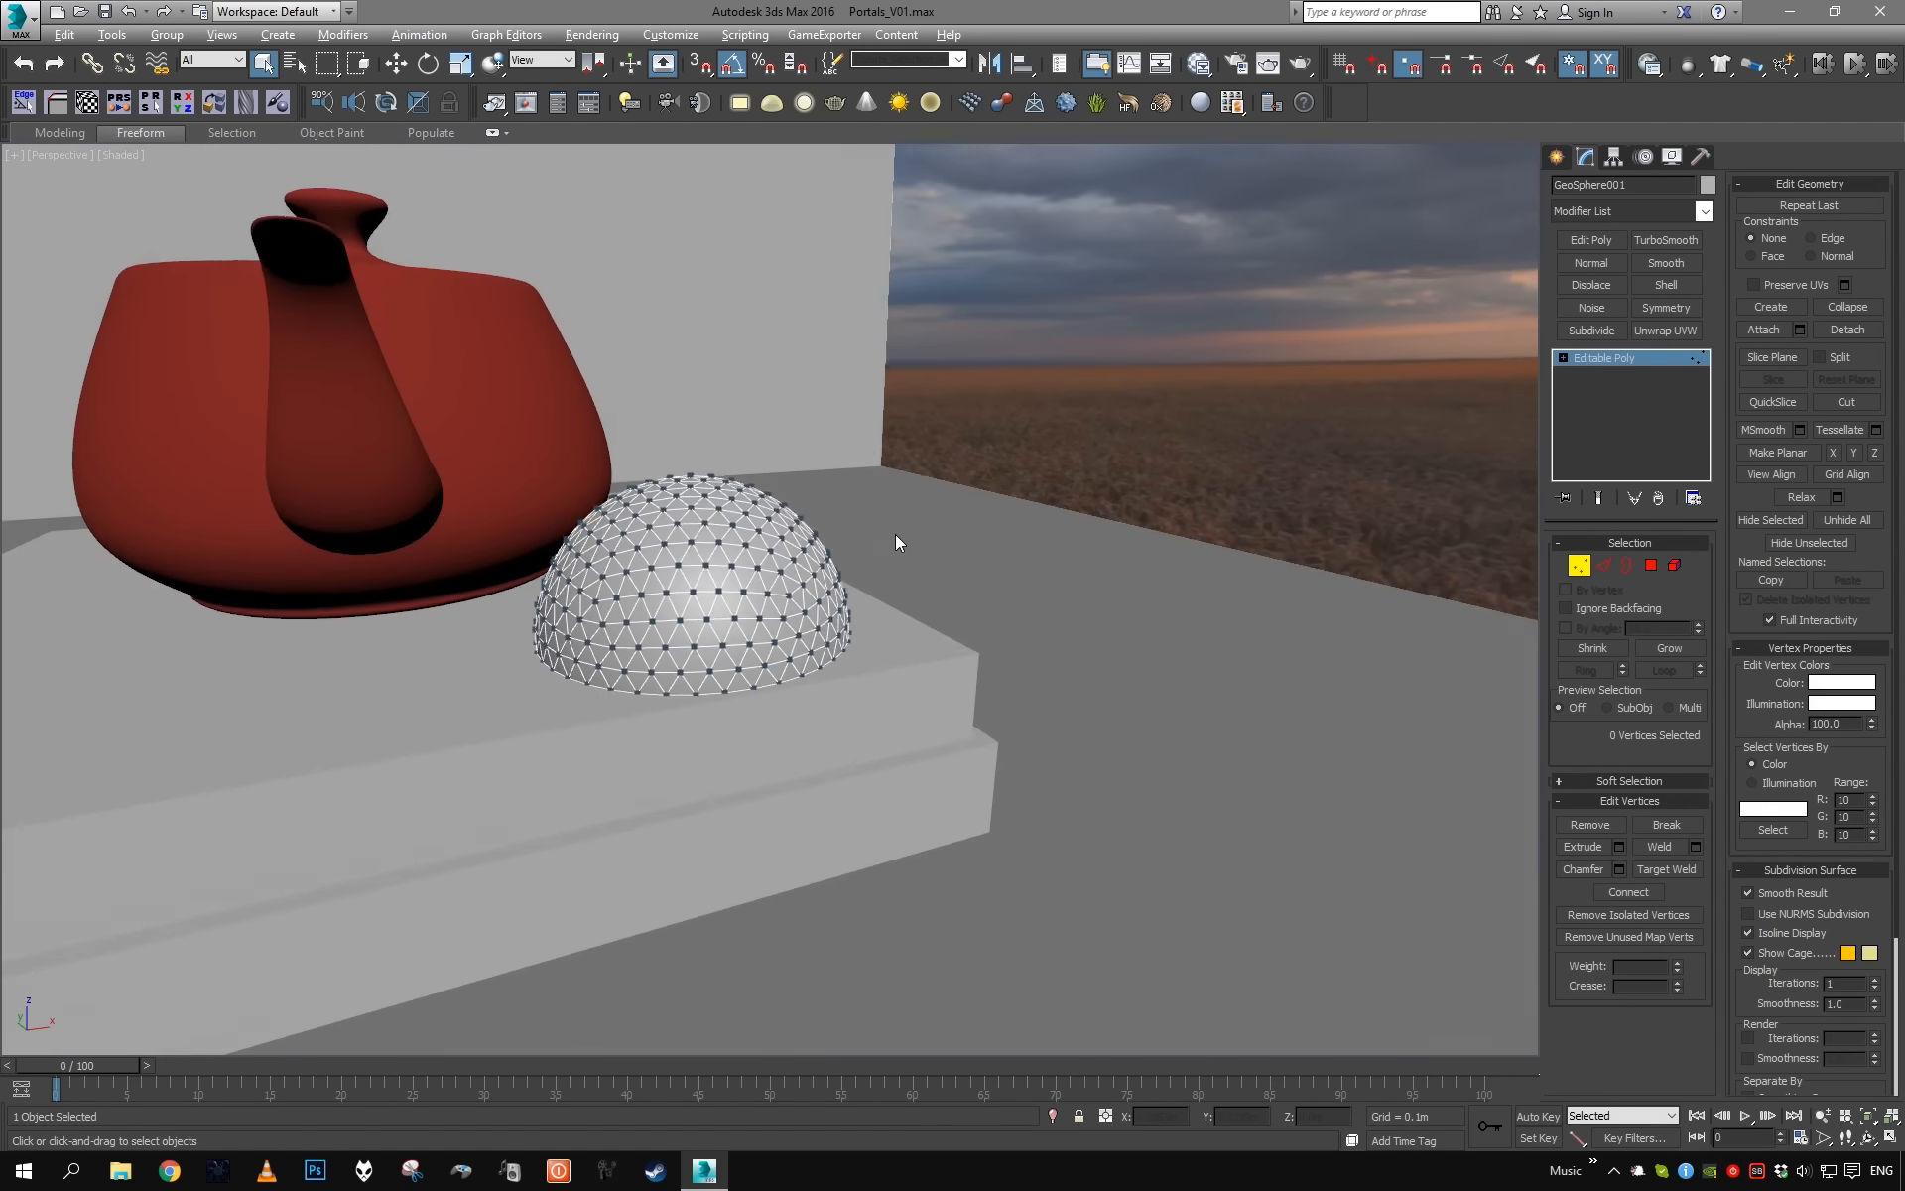
key("z")
key("4")
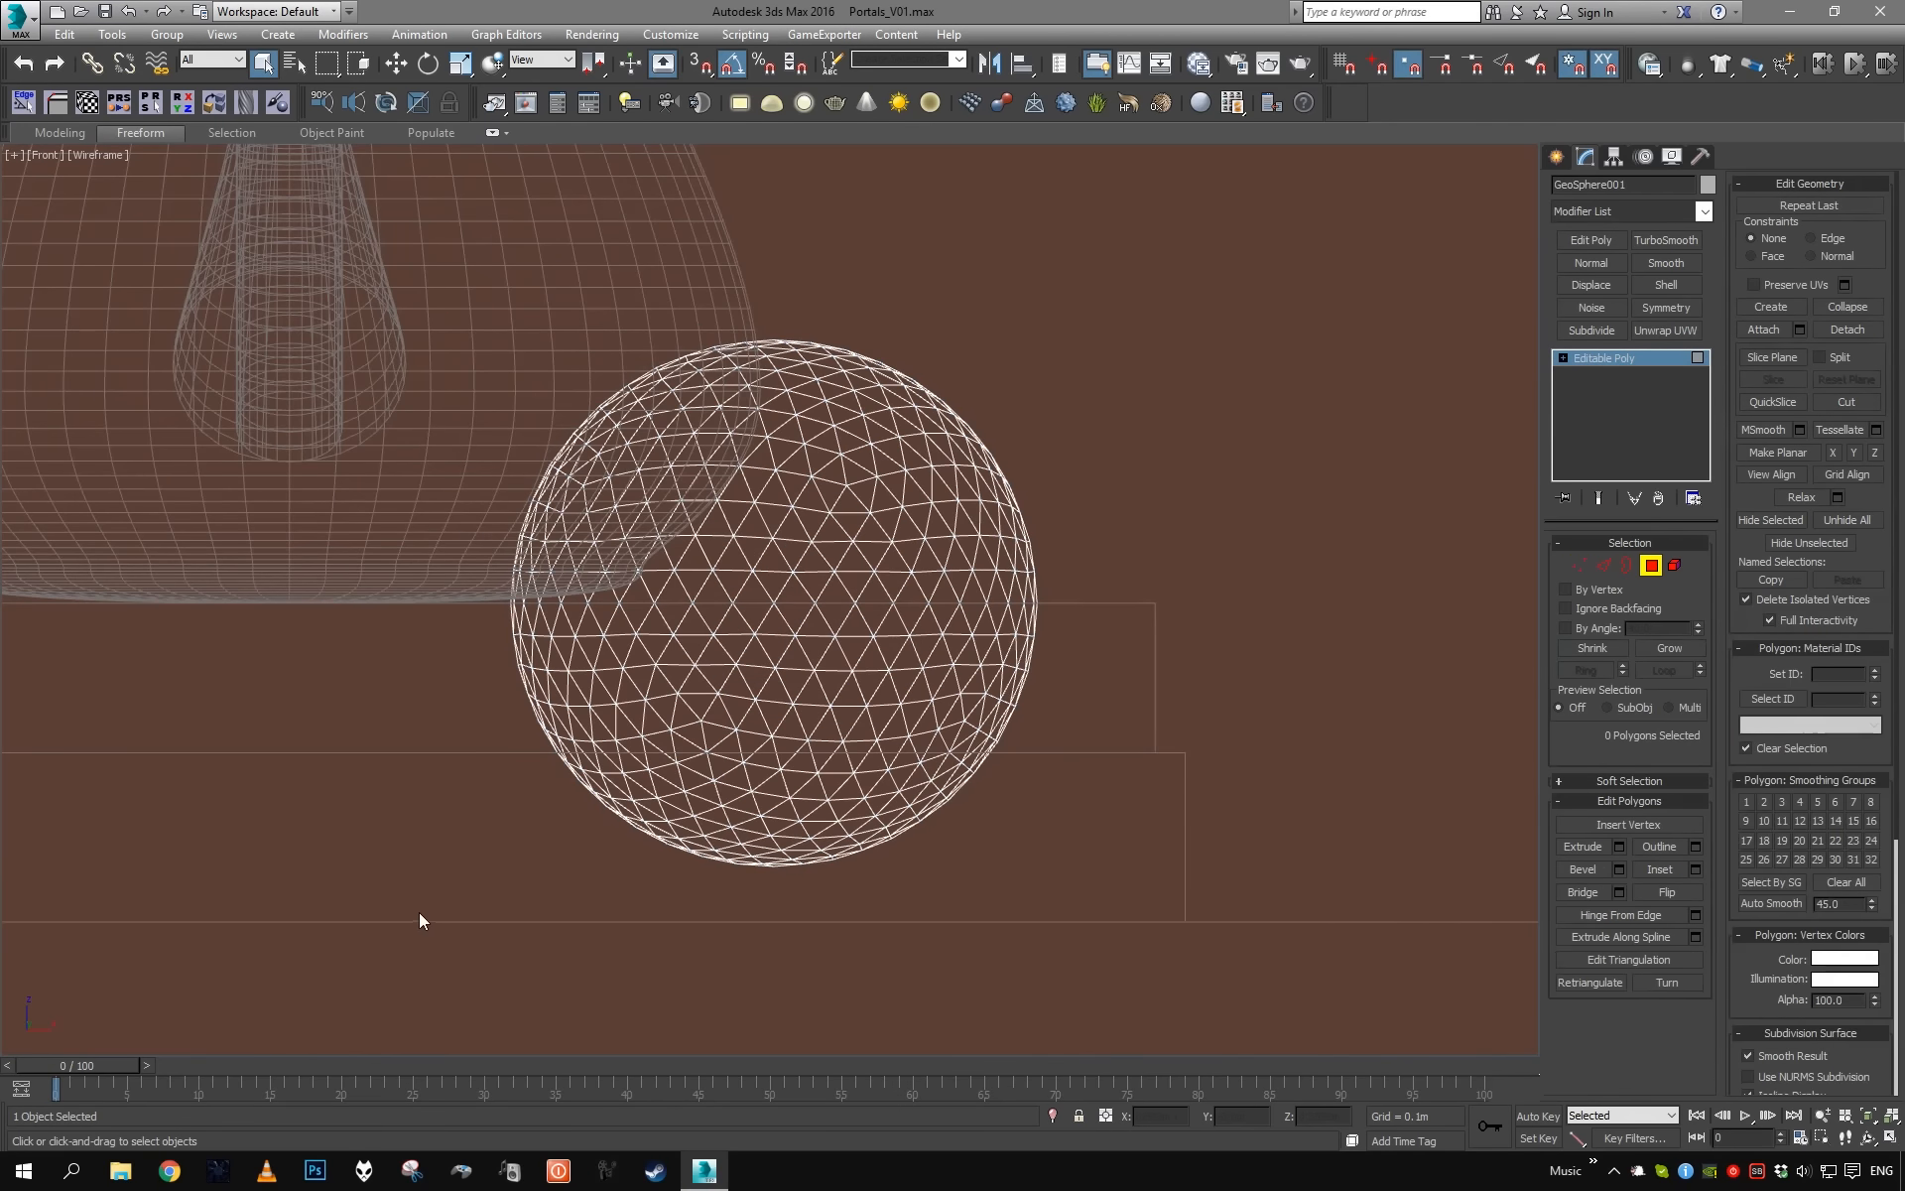
left_click_drag(1175, 618, 1171, 635)
key("Delete")
key("6")
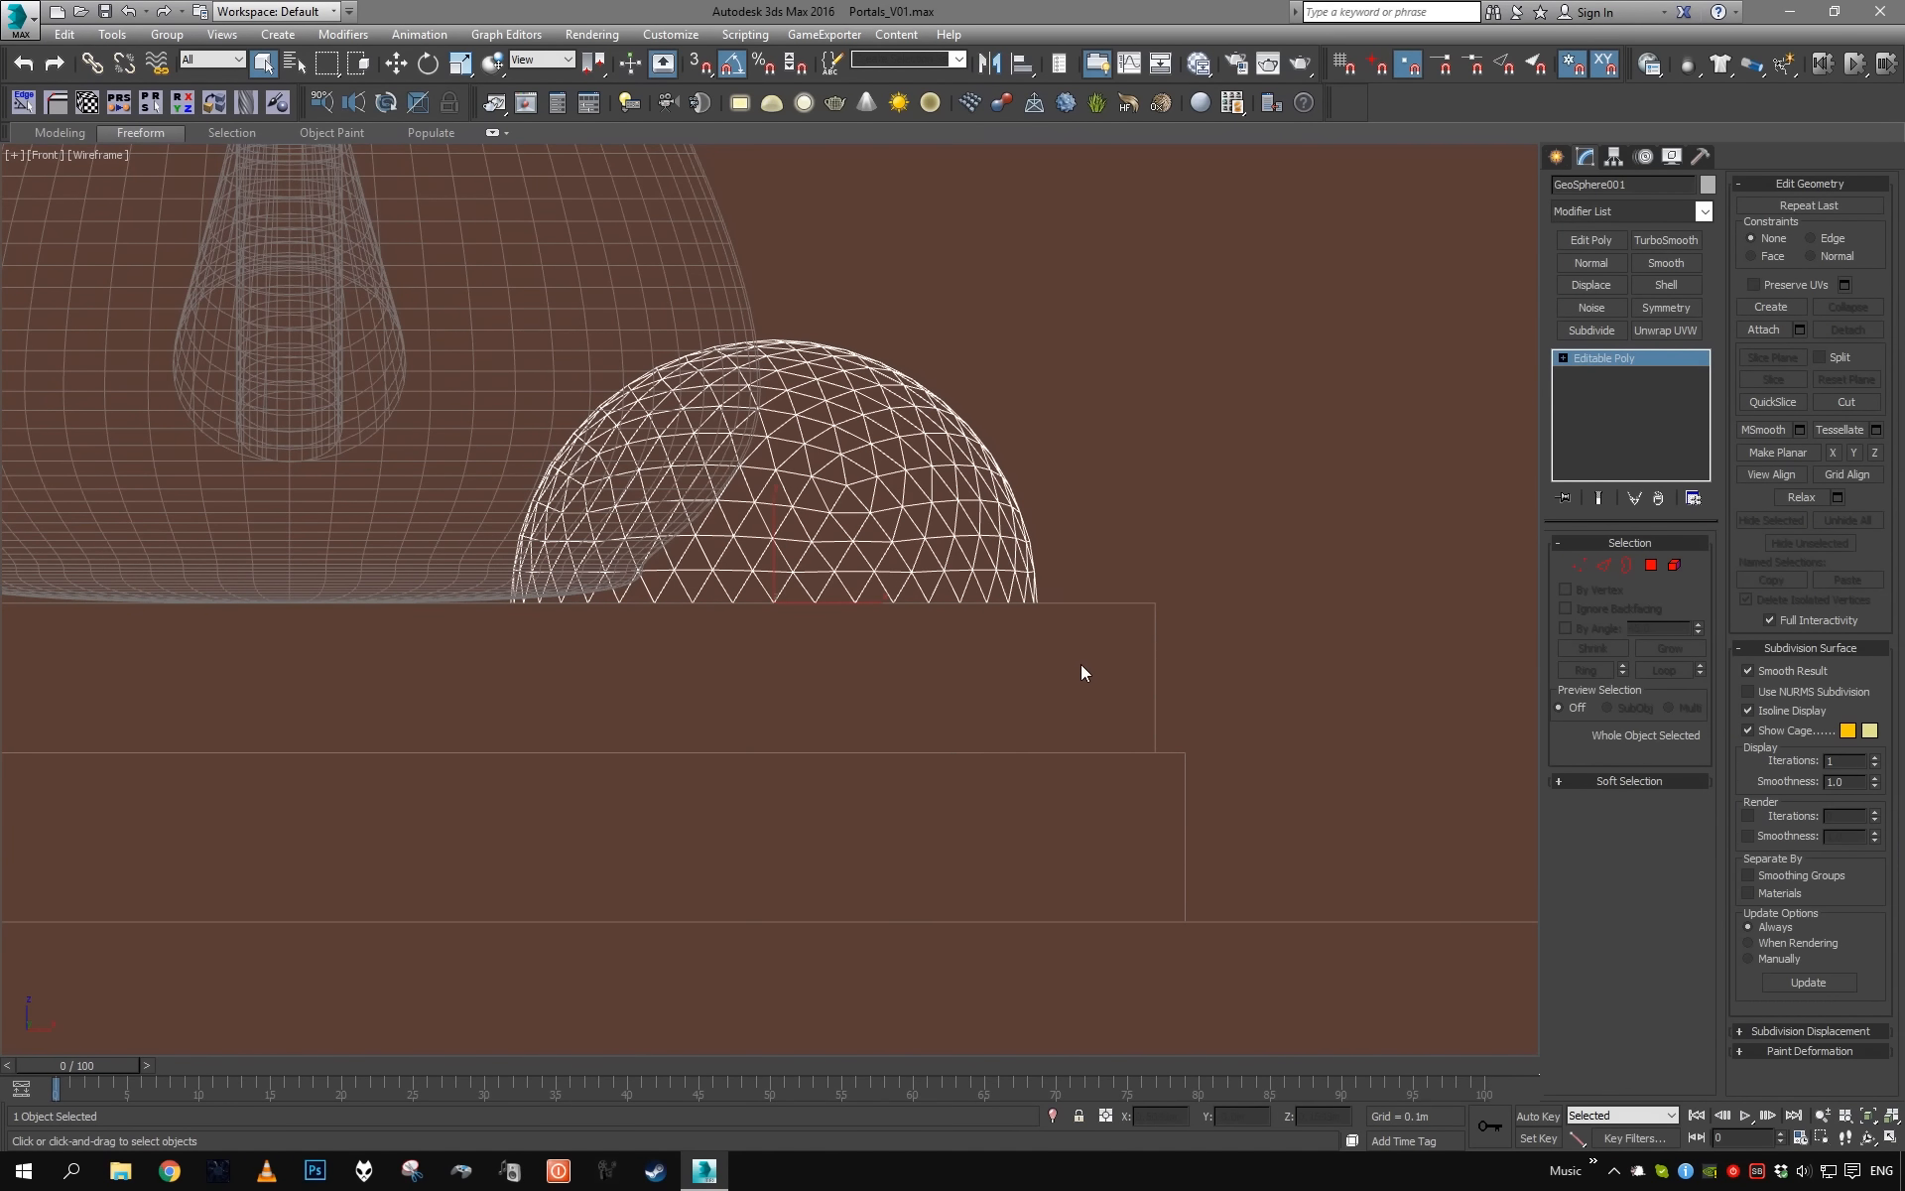
- Extrude all the half-sphere's vertices into thin rays, with a height of about 3.39 m and a width of 0 m
key("p")
key("z")
key("F3")
middle_click_drag(943, 635, 785, 648)
key("1")
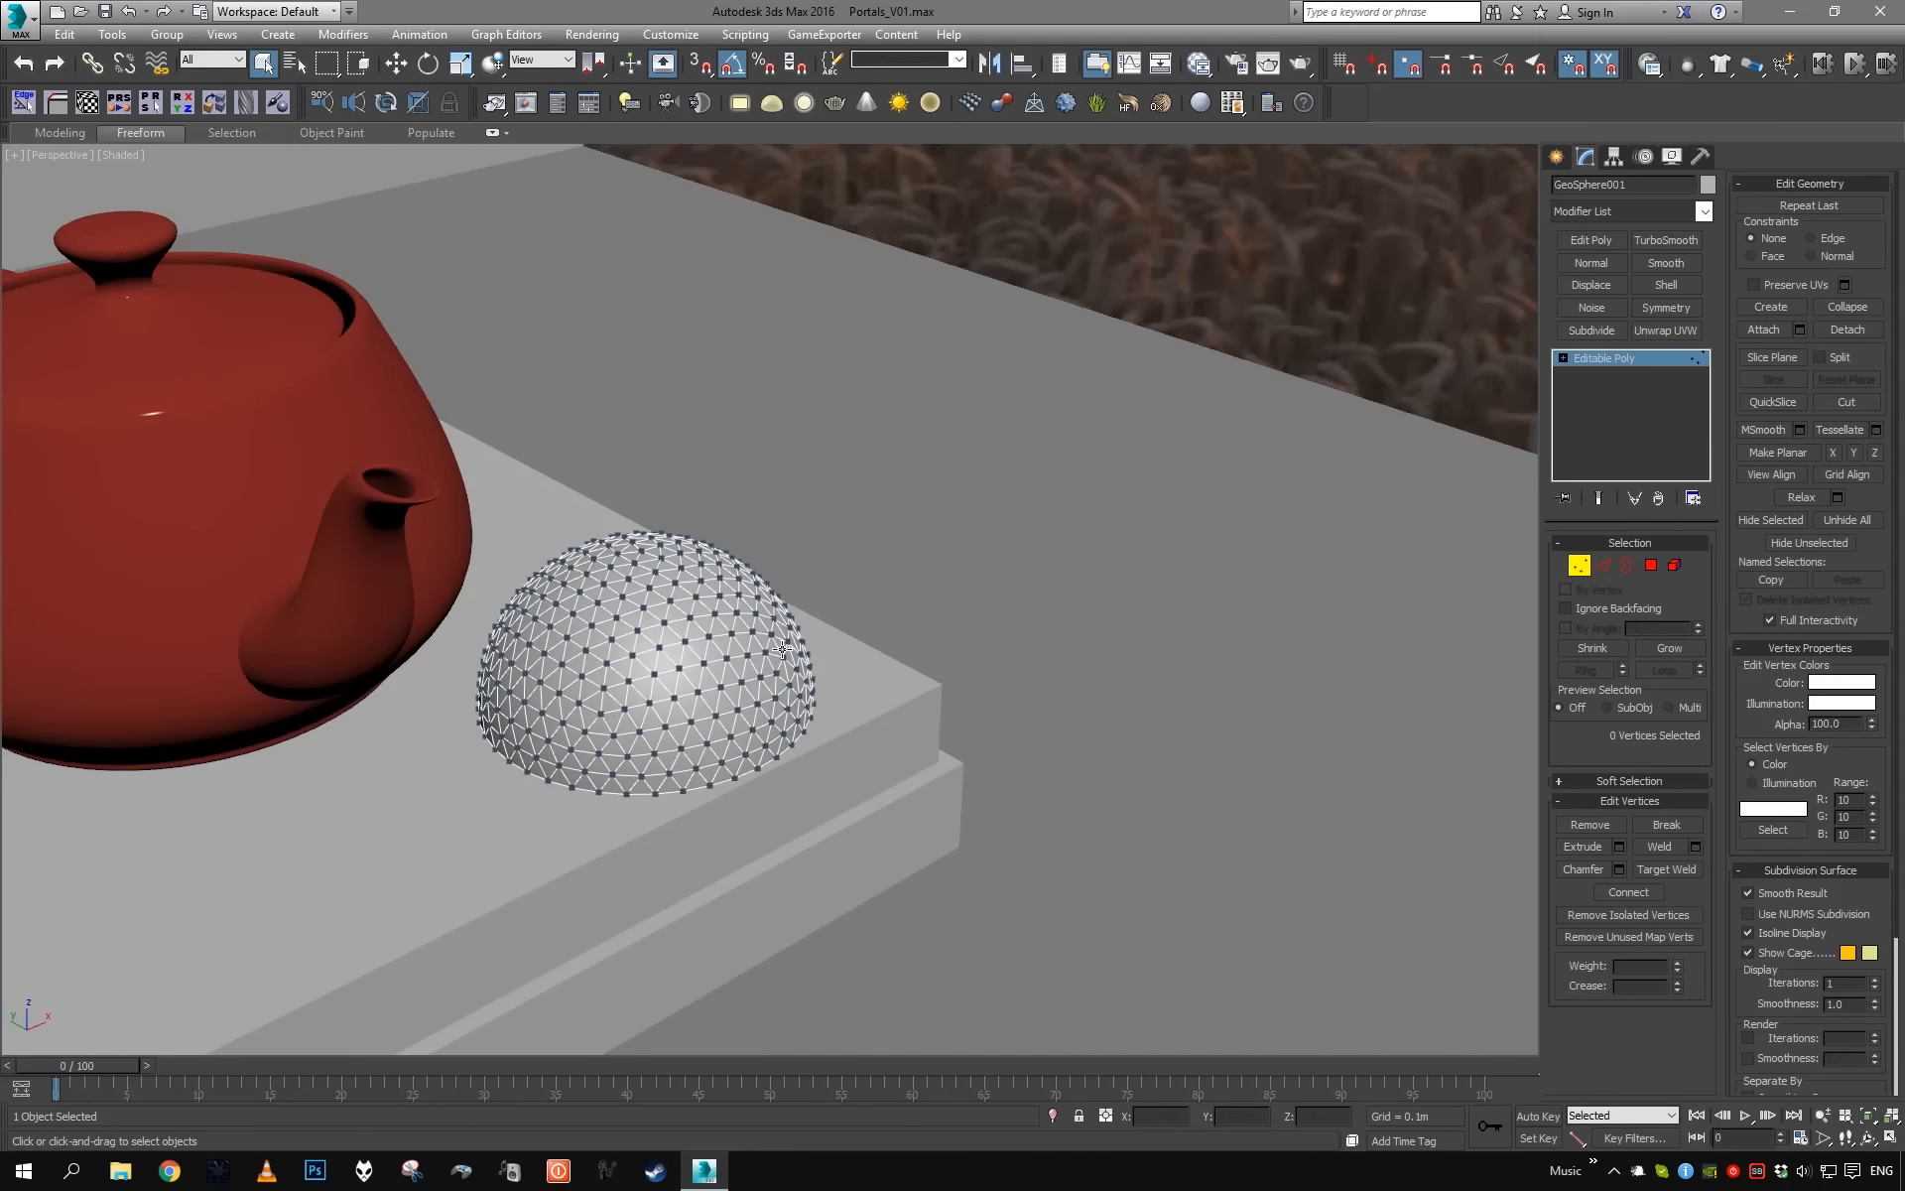
key("shift+e")
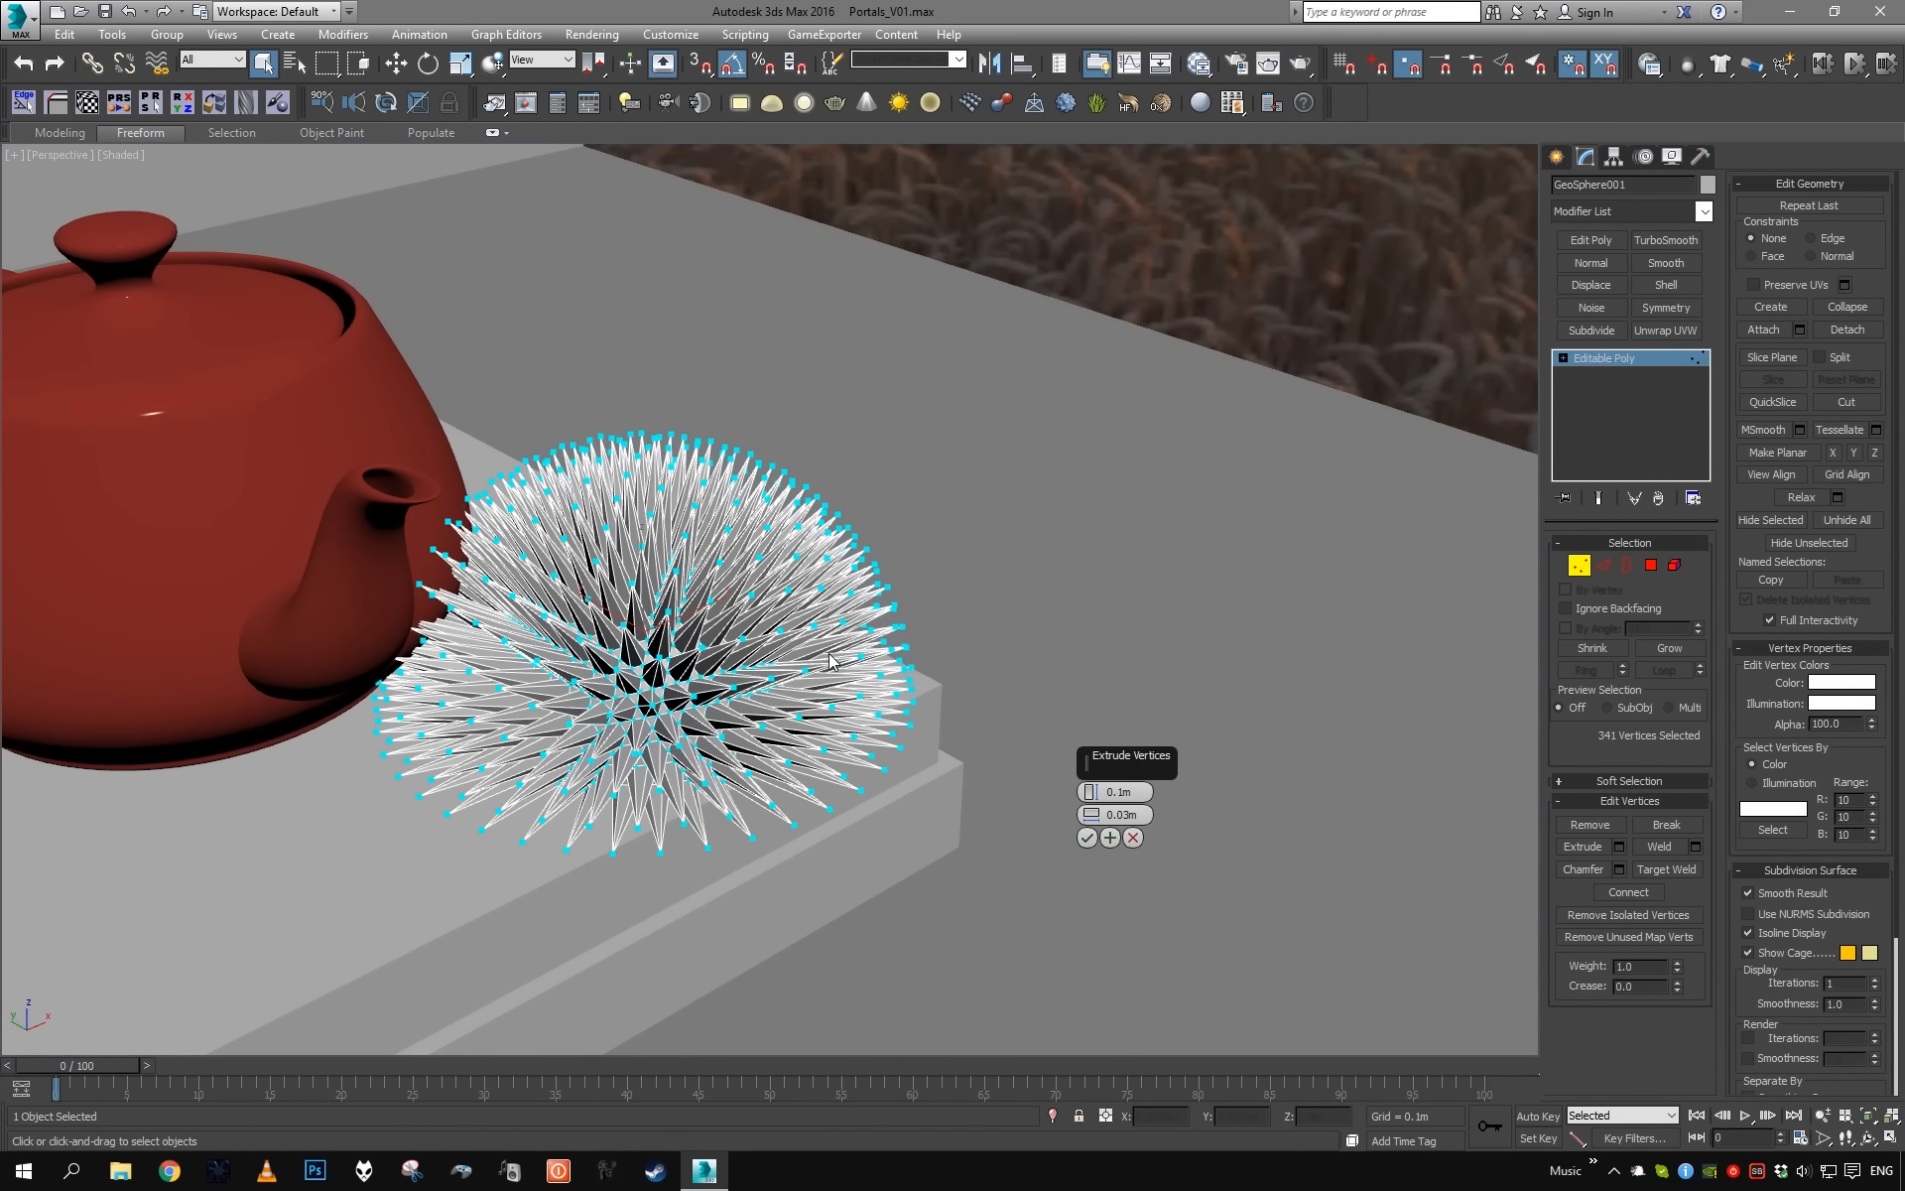
left_click_drag(1104, 800, 655, 470)
scroll(654, 470, "down", 10)
middle_click_drag(655, 470, 907, 609, "alt")
scroll(908, 609, "up", 3)
left_click_drag(1089, 792, 982, 632)
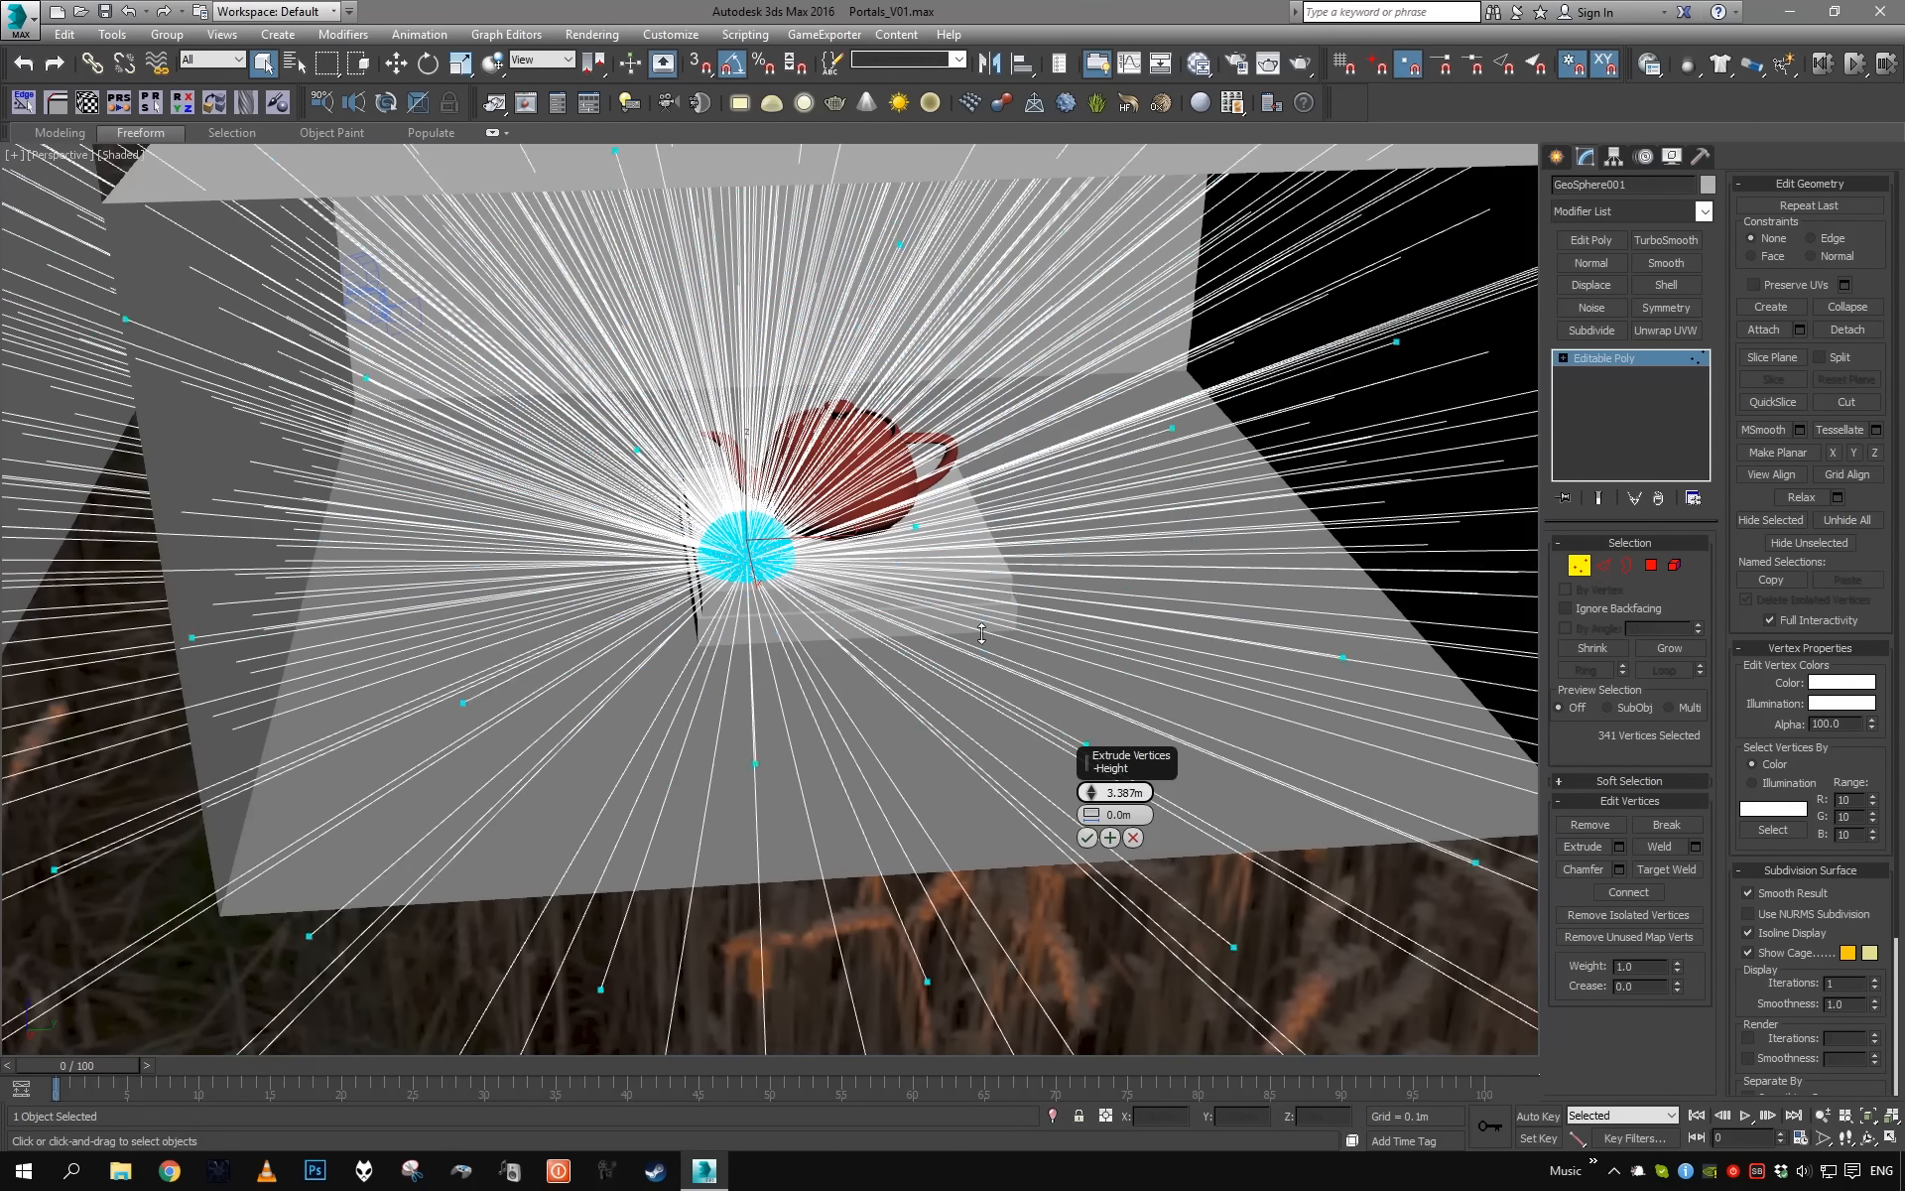
left_click(1089, 839)
key("1")
- Select the ray edges that leave through the fully open side of the room
scroll(1097, 891, "down", 5)
middle_click_drag(1105, 808, 855, 816, "alt")
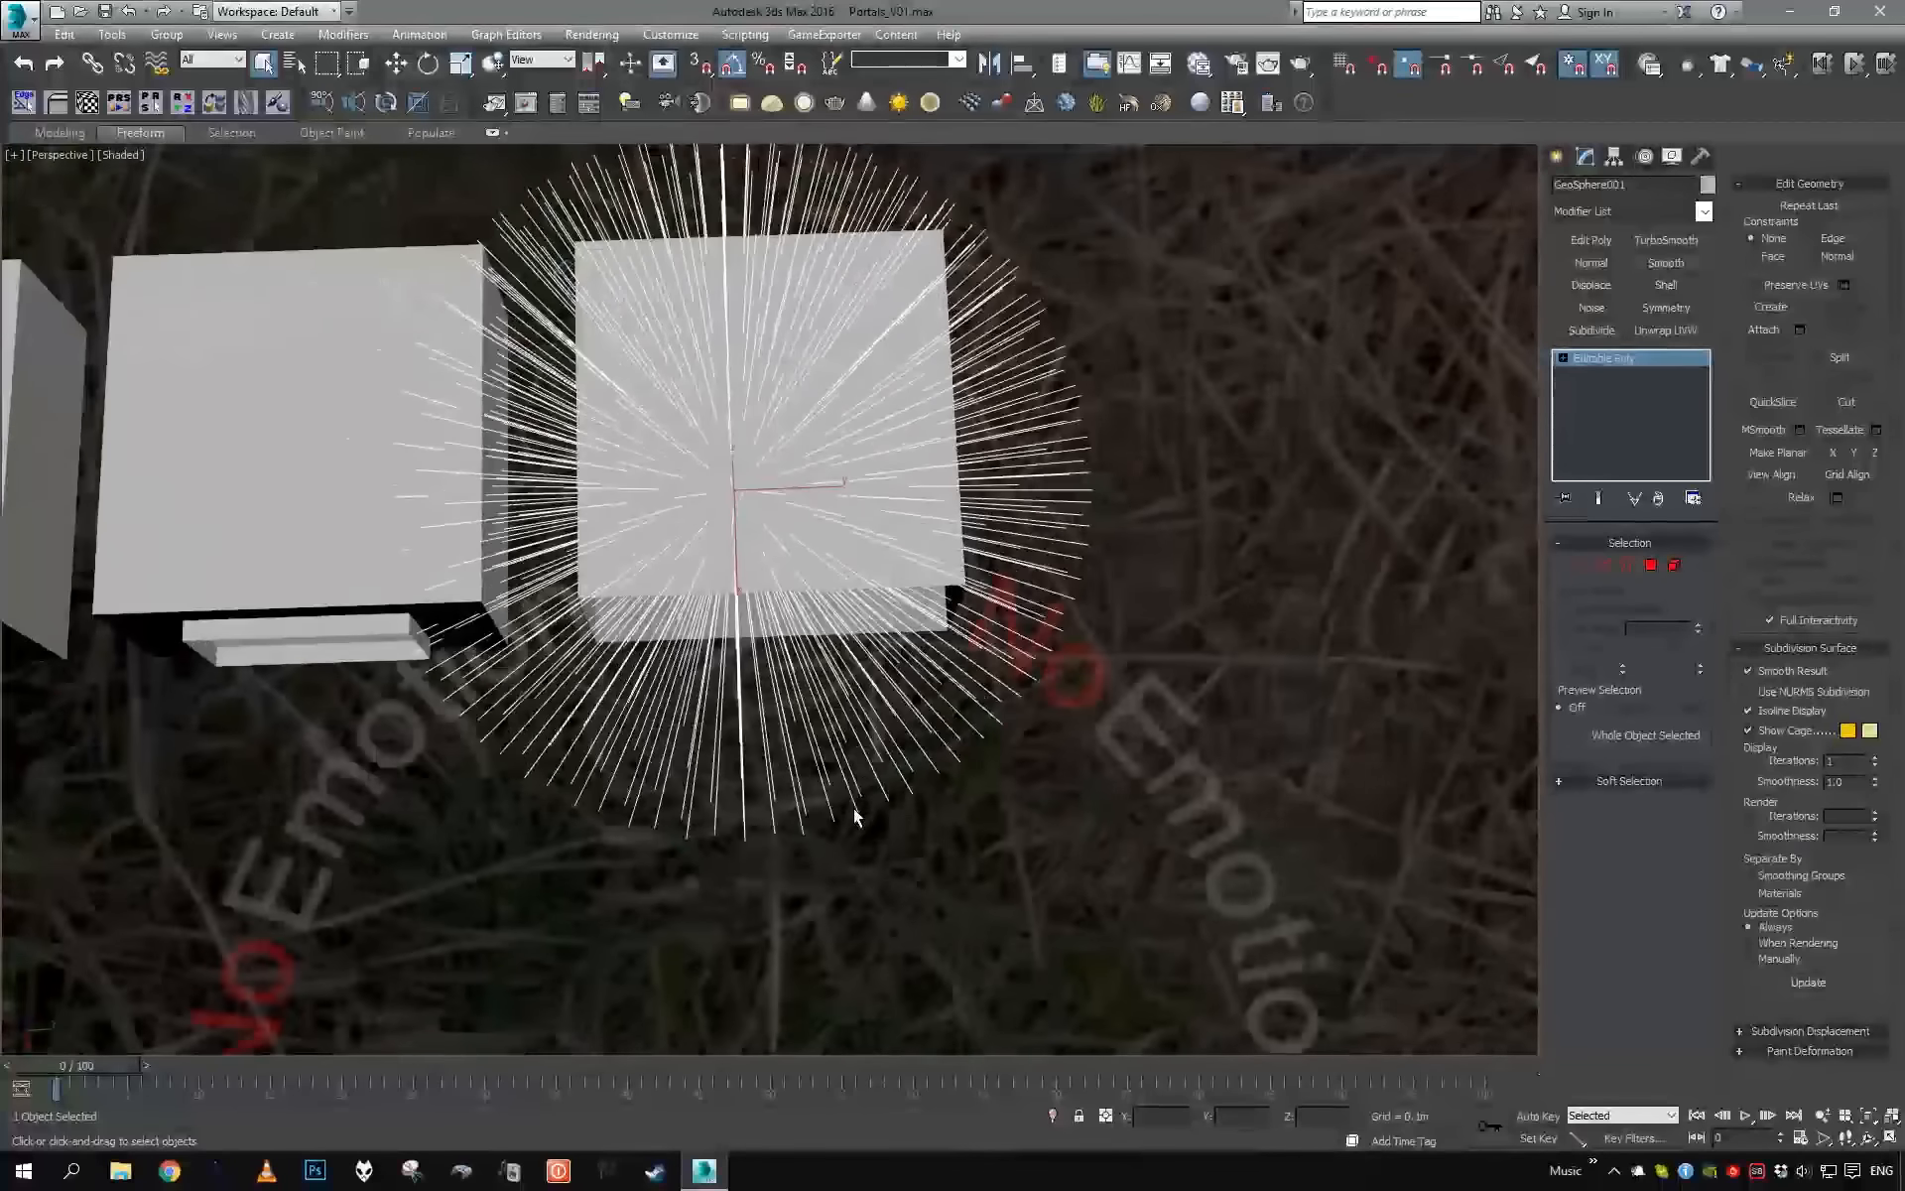
key("1")
key("2")
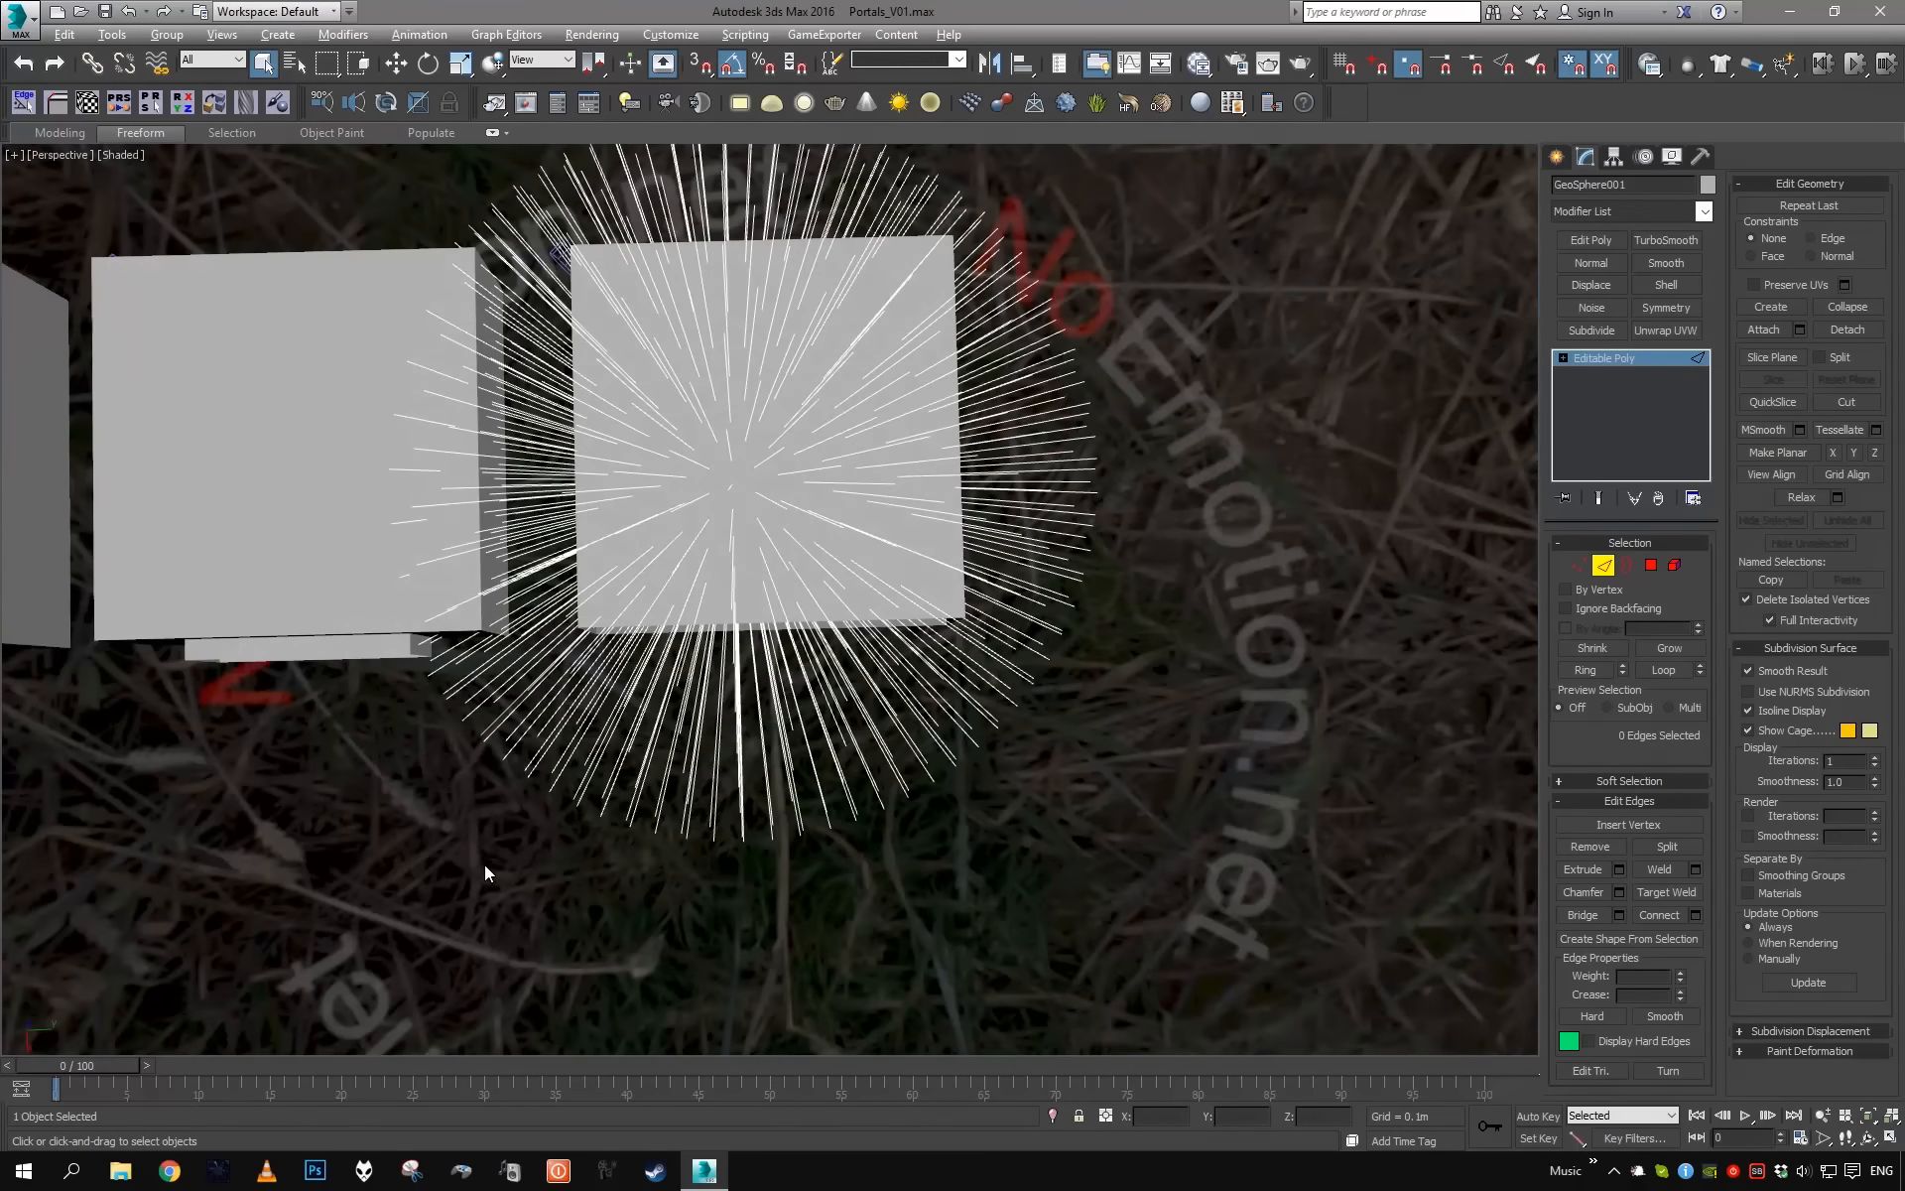
left_click_drag(1009, 647, 1009, 650)
middle_click_drag(595, 665, 800, 667)
key("z")
middle_click_drag(702, 570, 643, 268, "alt")
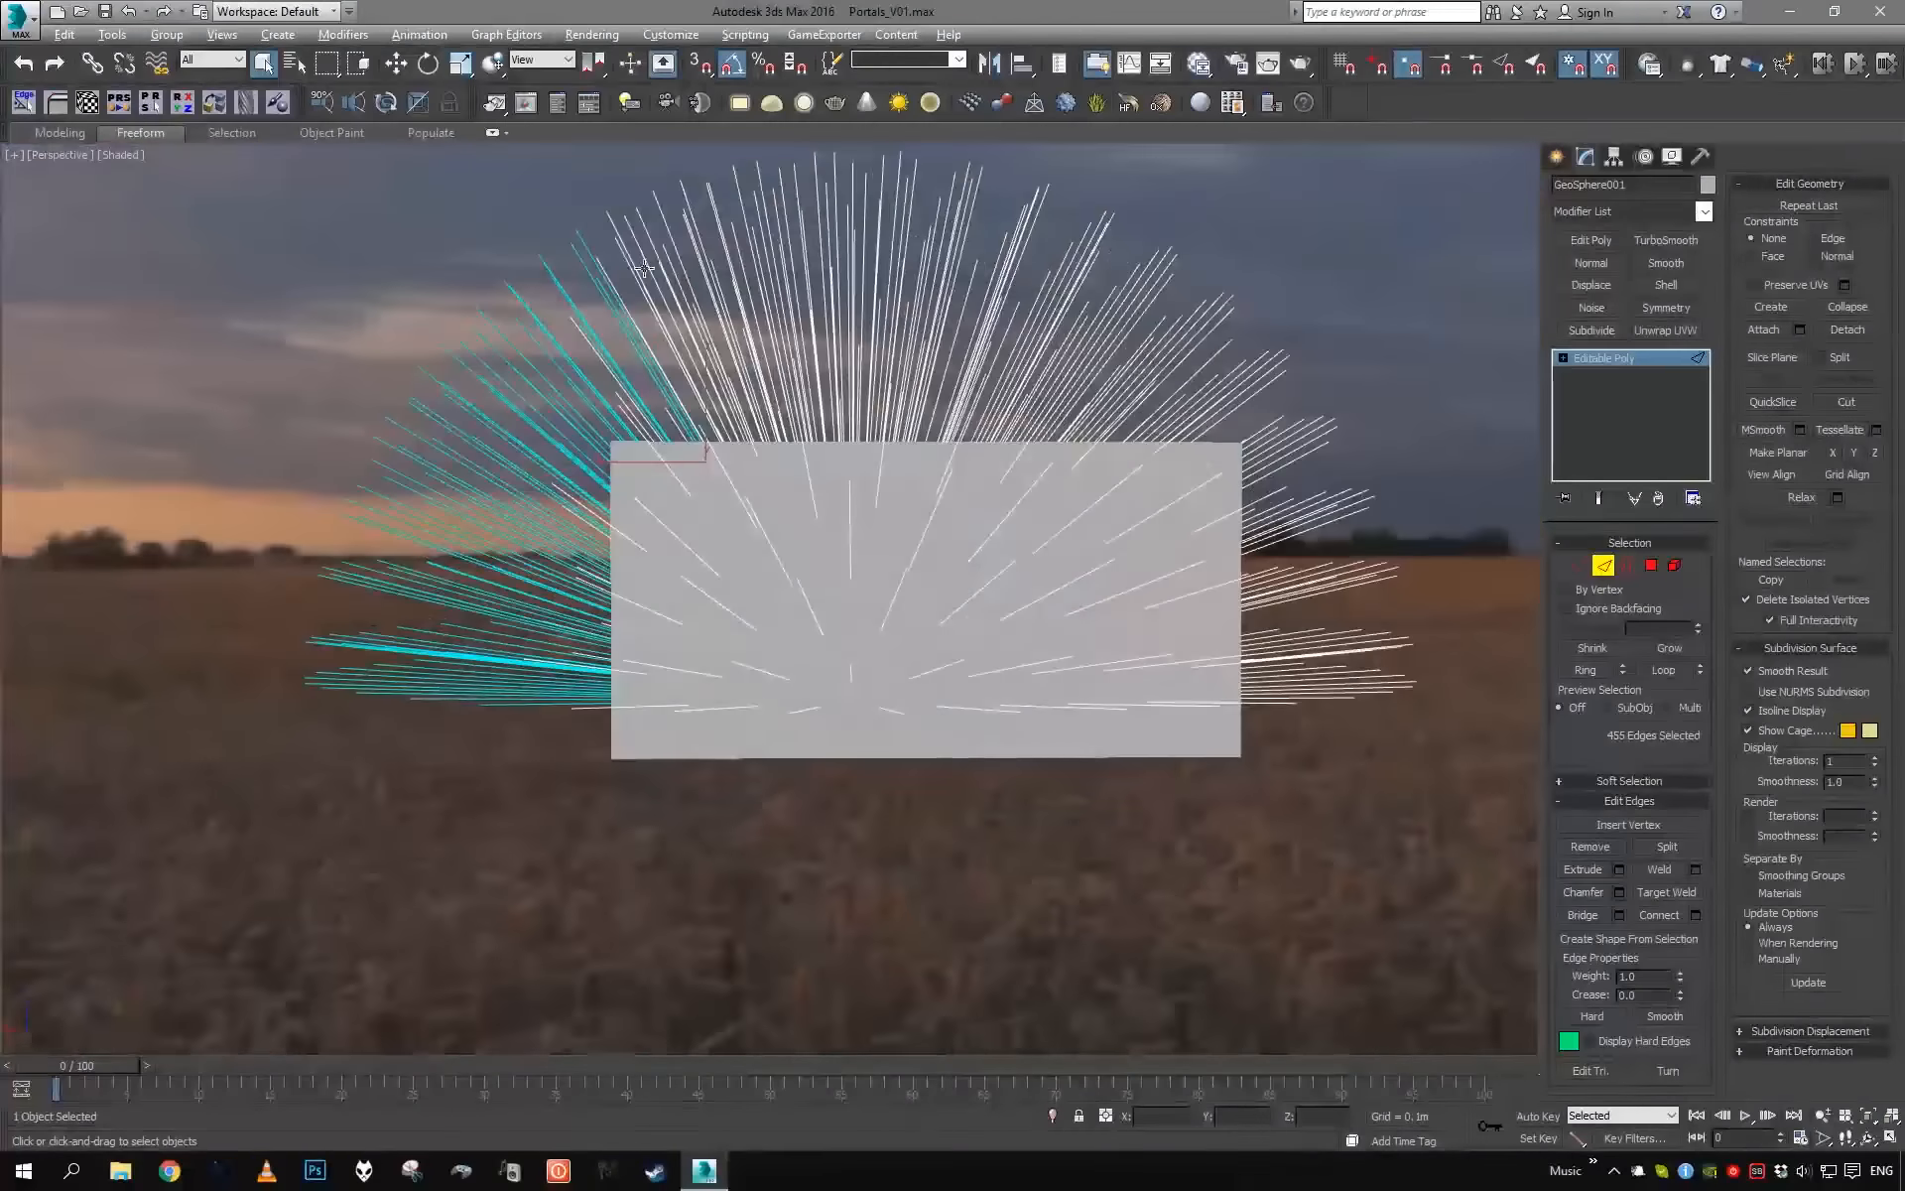
middle_click_drag(732, 436, 978, 599, "alt")
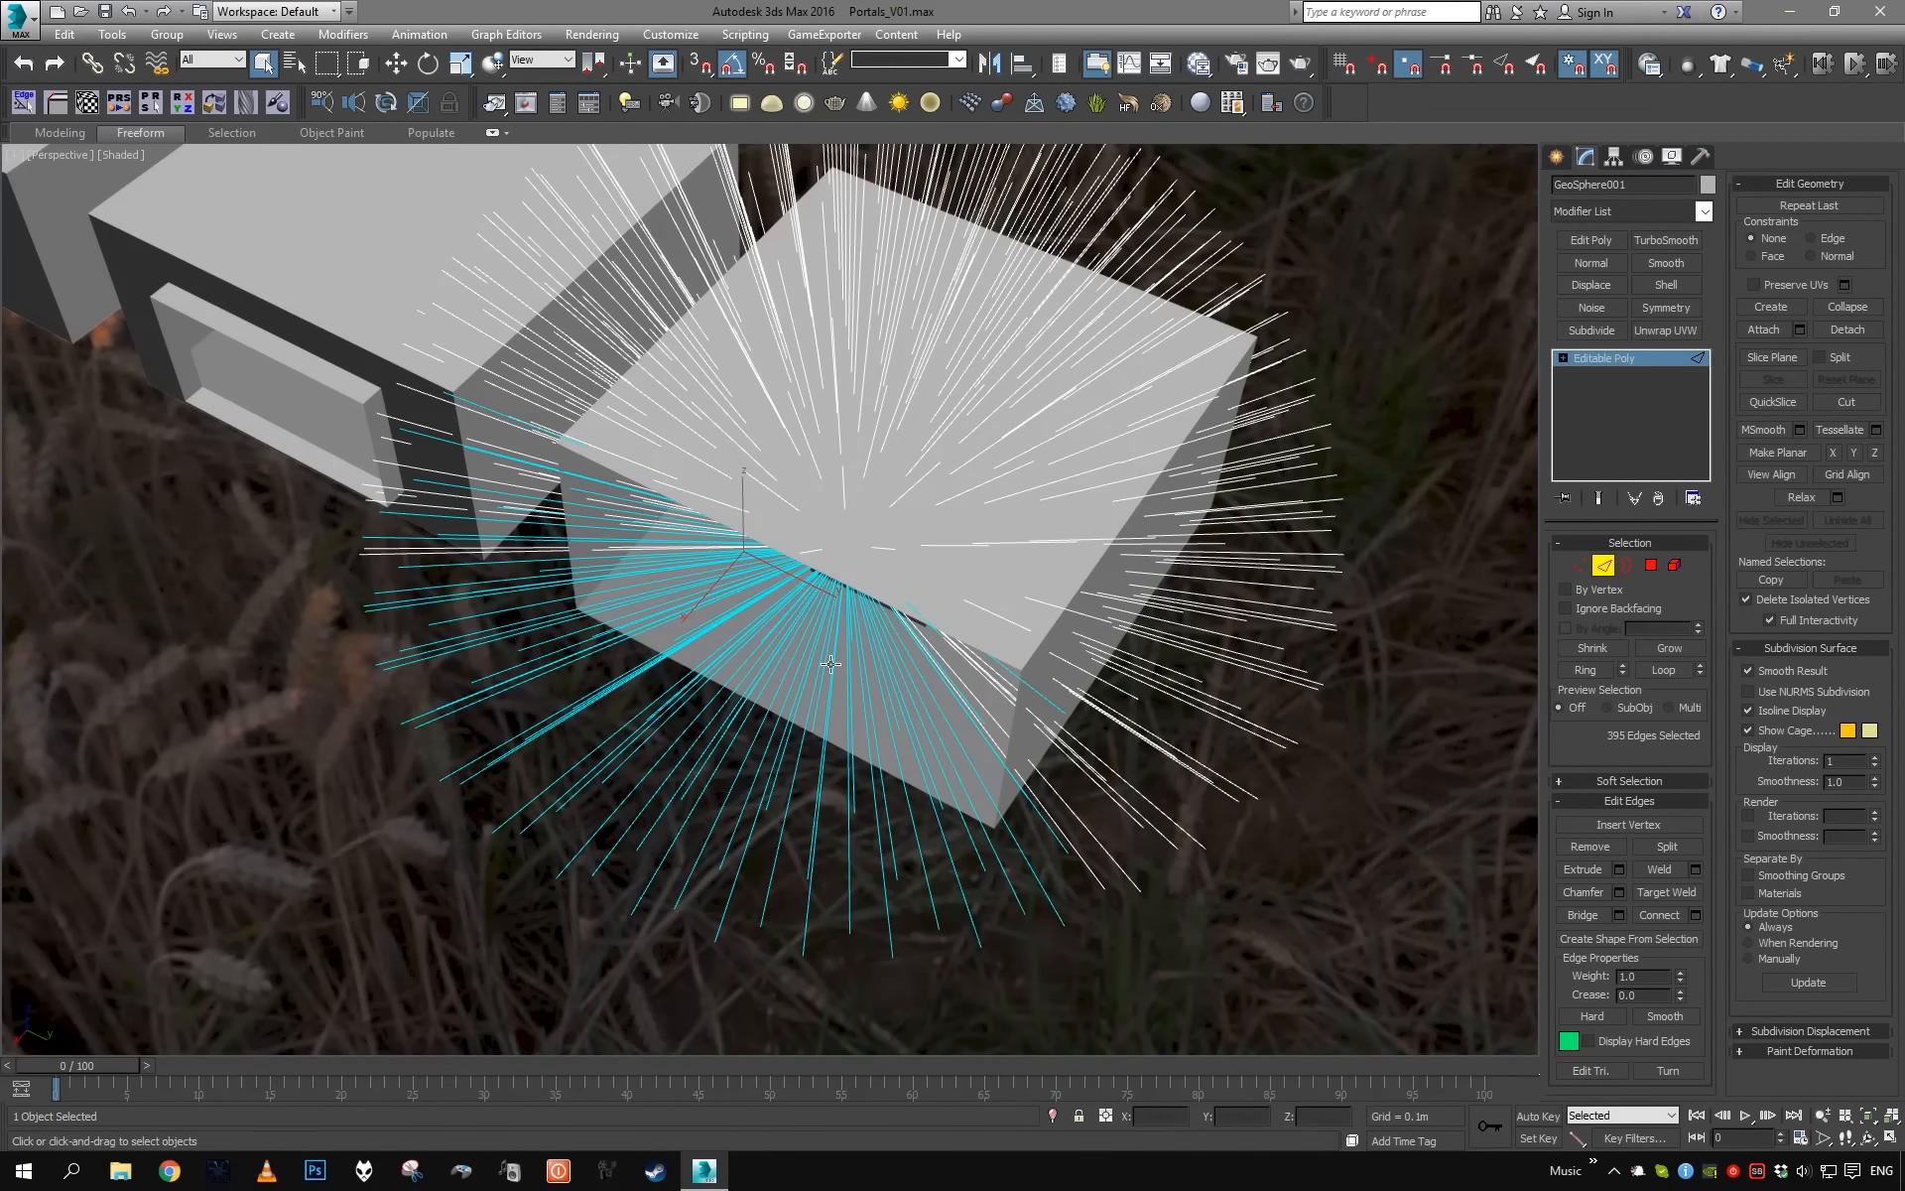
middle_click_drag(872, 716, 781, 619, "alt")
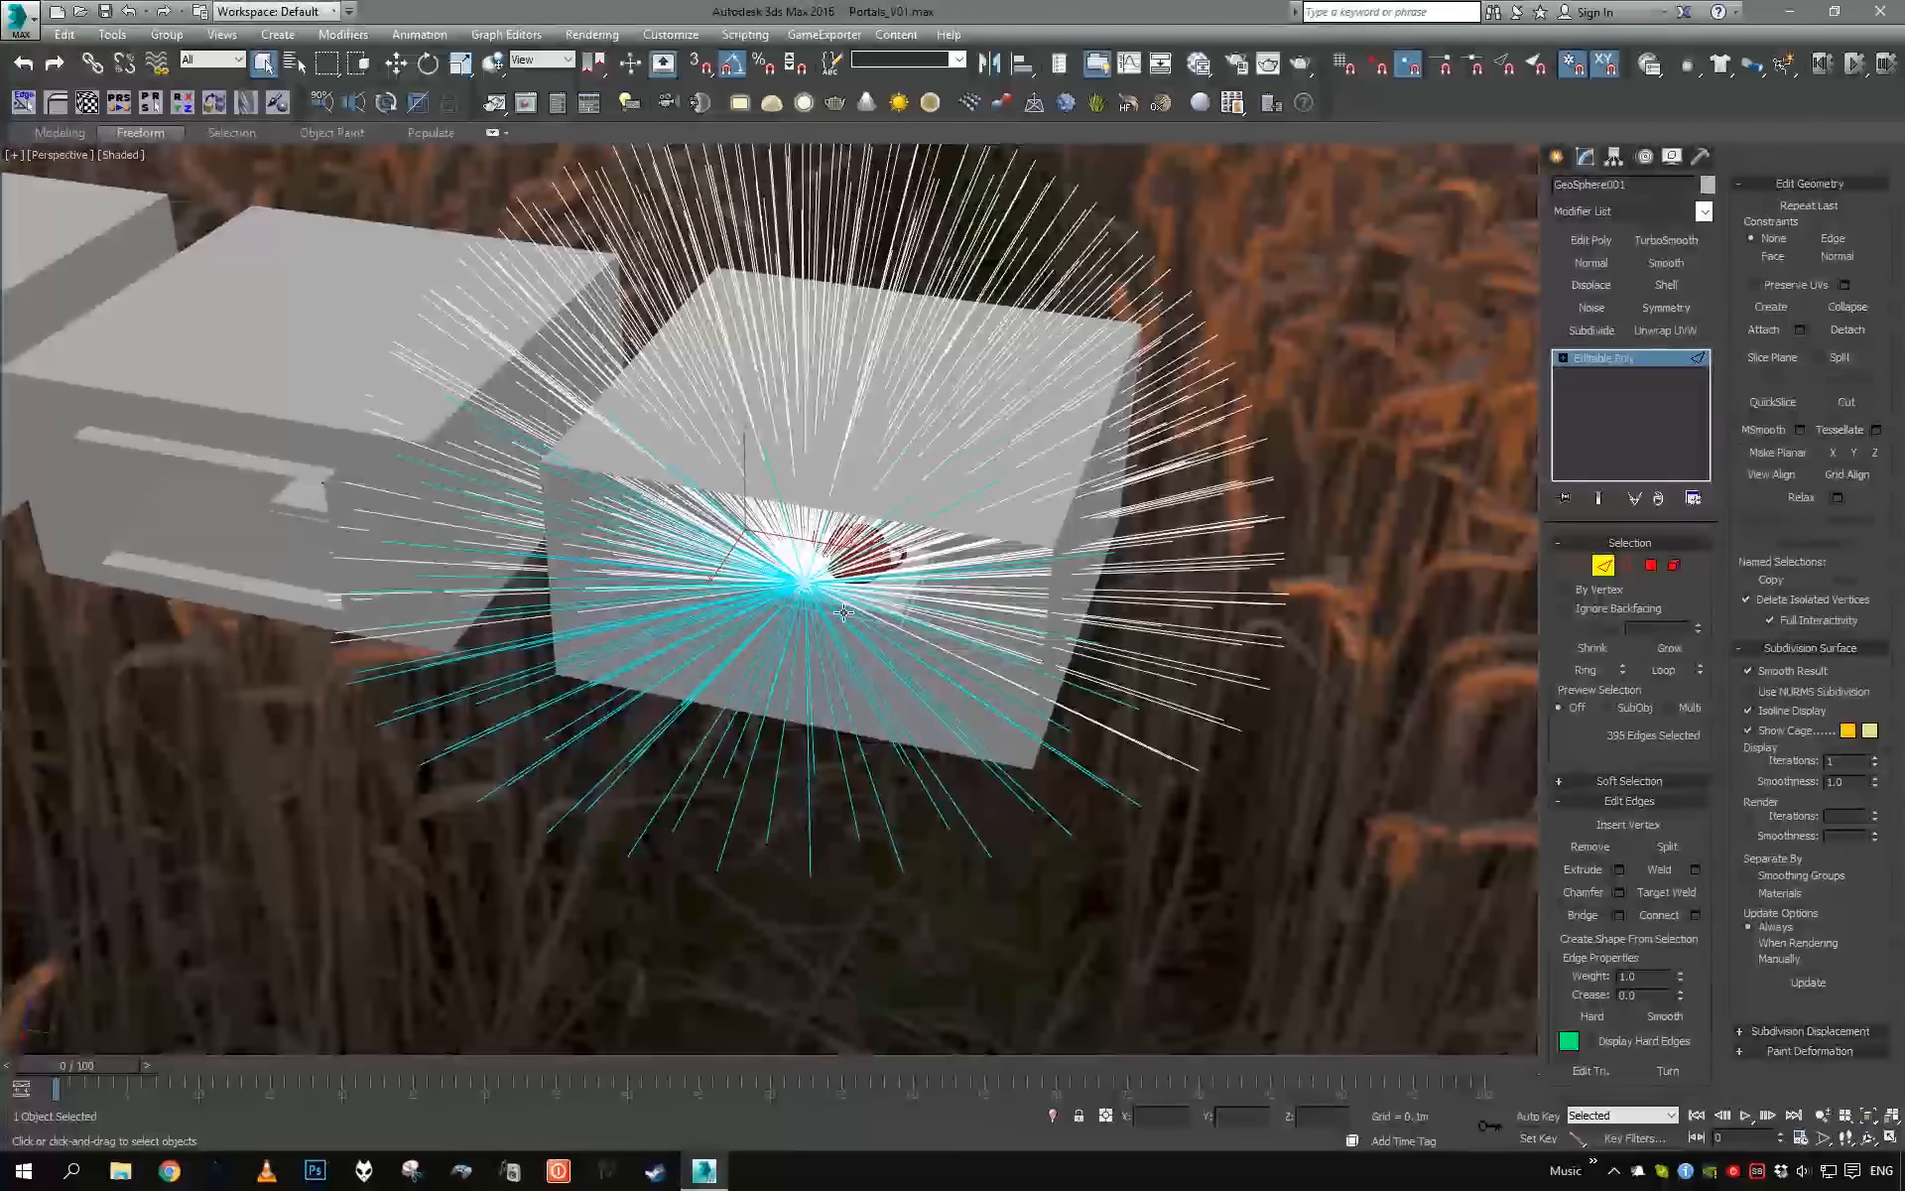
key("2")
- Move the ray half-sphere into the middle room, the one with the wide window
middle_click_drag(1108, 717, 1015, 619, "alt")
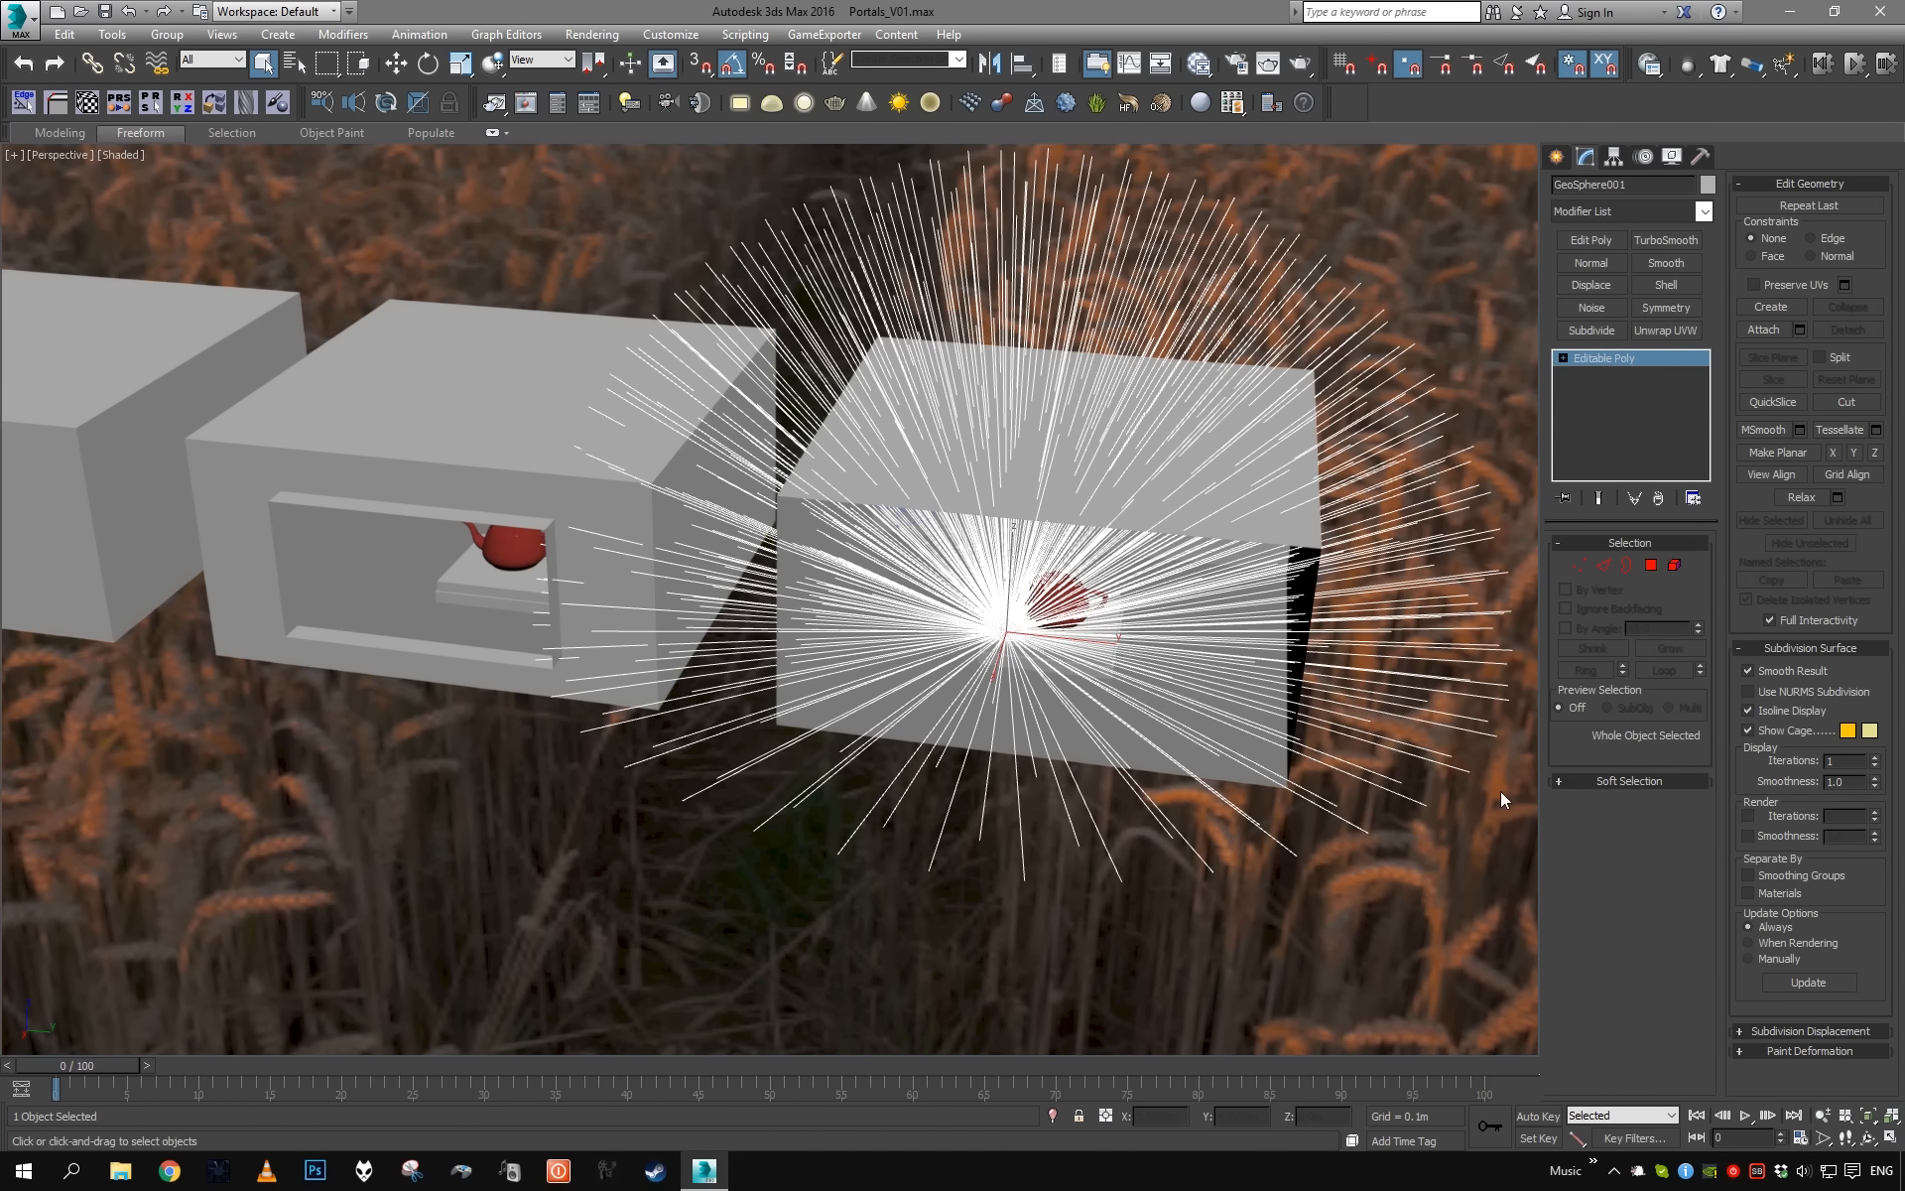
left_click_drag(1007, 618, 467, 570)
key("z")
middle_click_drag(467, 570, 585, 655, "alt")
- Reduce the edge selection to the rays that pass through the middle room's wide window
key("2")
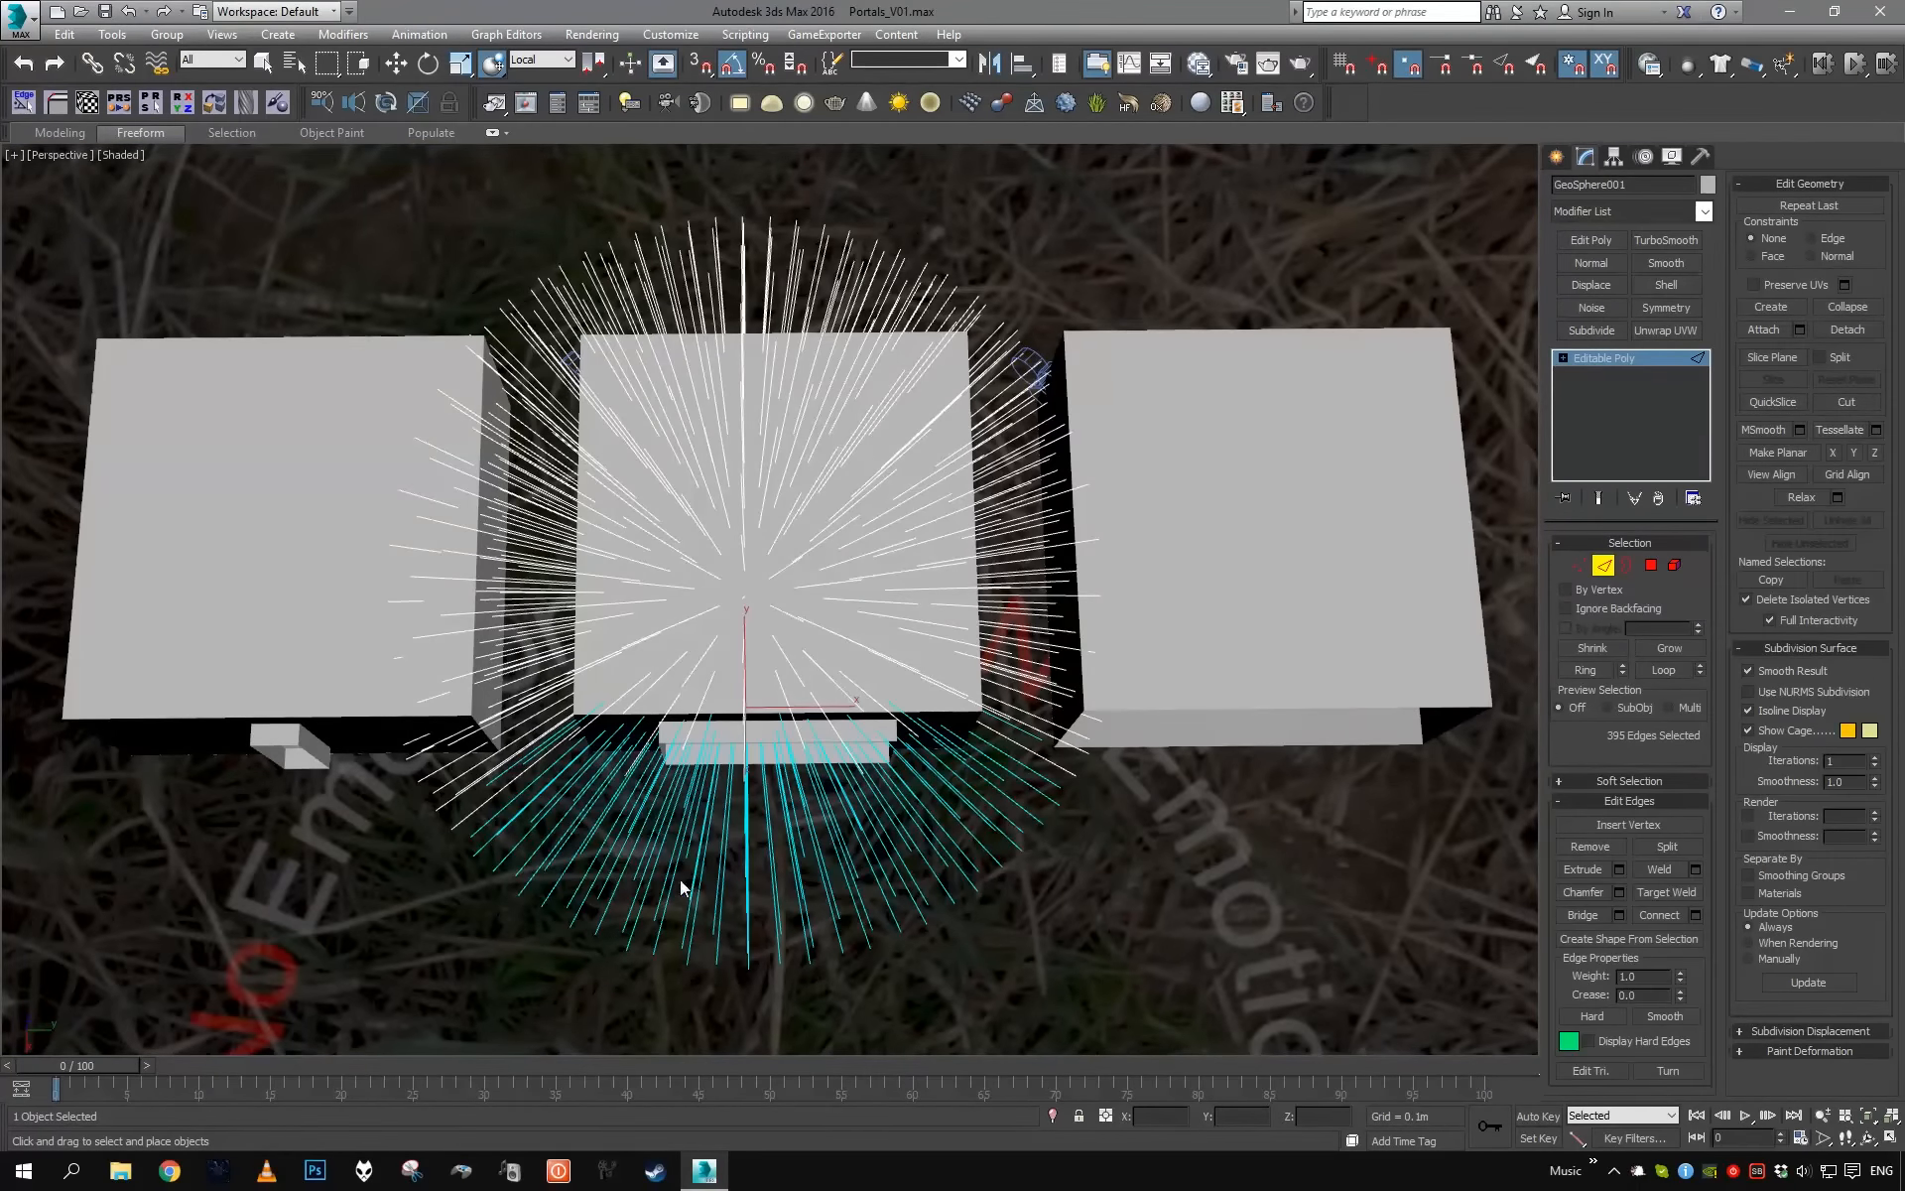
left_click_drag(641, 804, 783, 895)
key("ctrl+z")
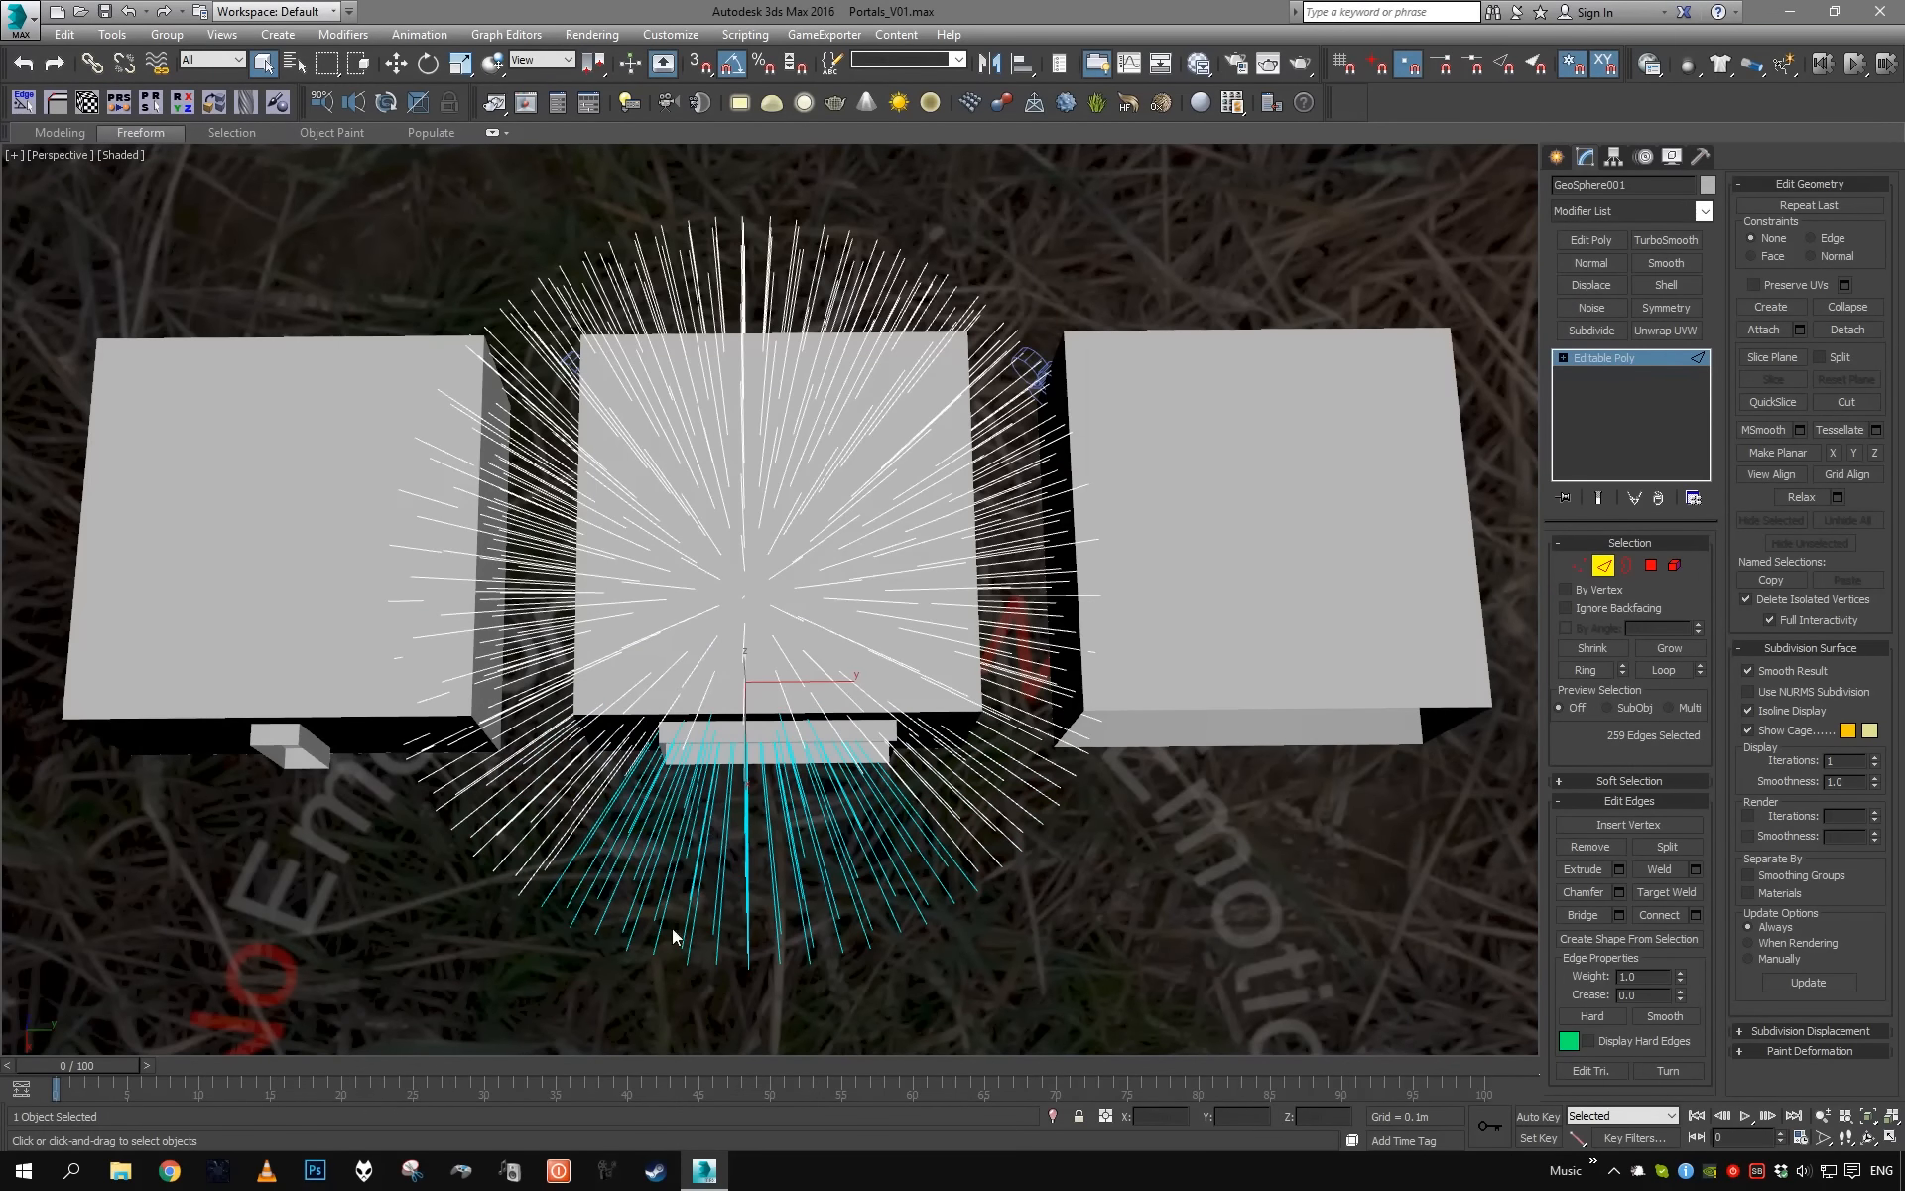
left_click_drag(583, 954, 591, 968, "alt")
middle_click_drag(591, 969, 668, 938, "alt")
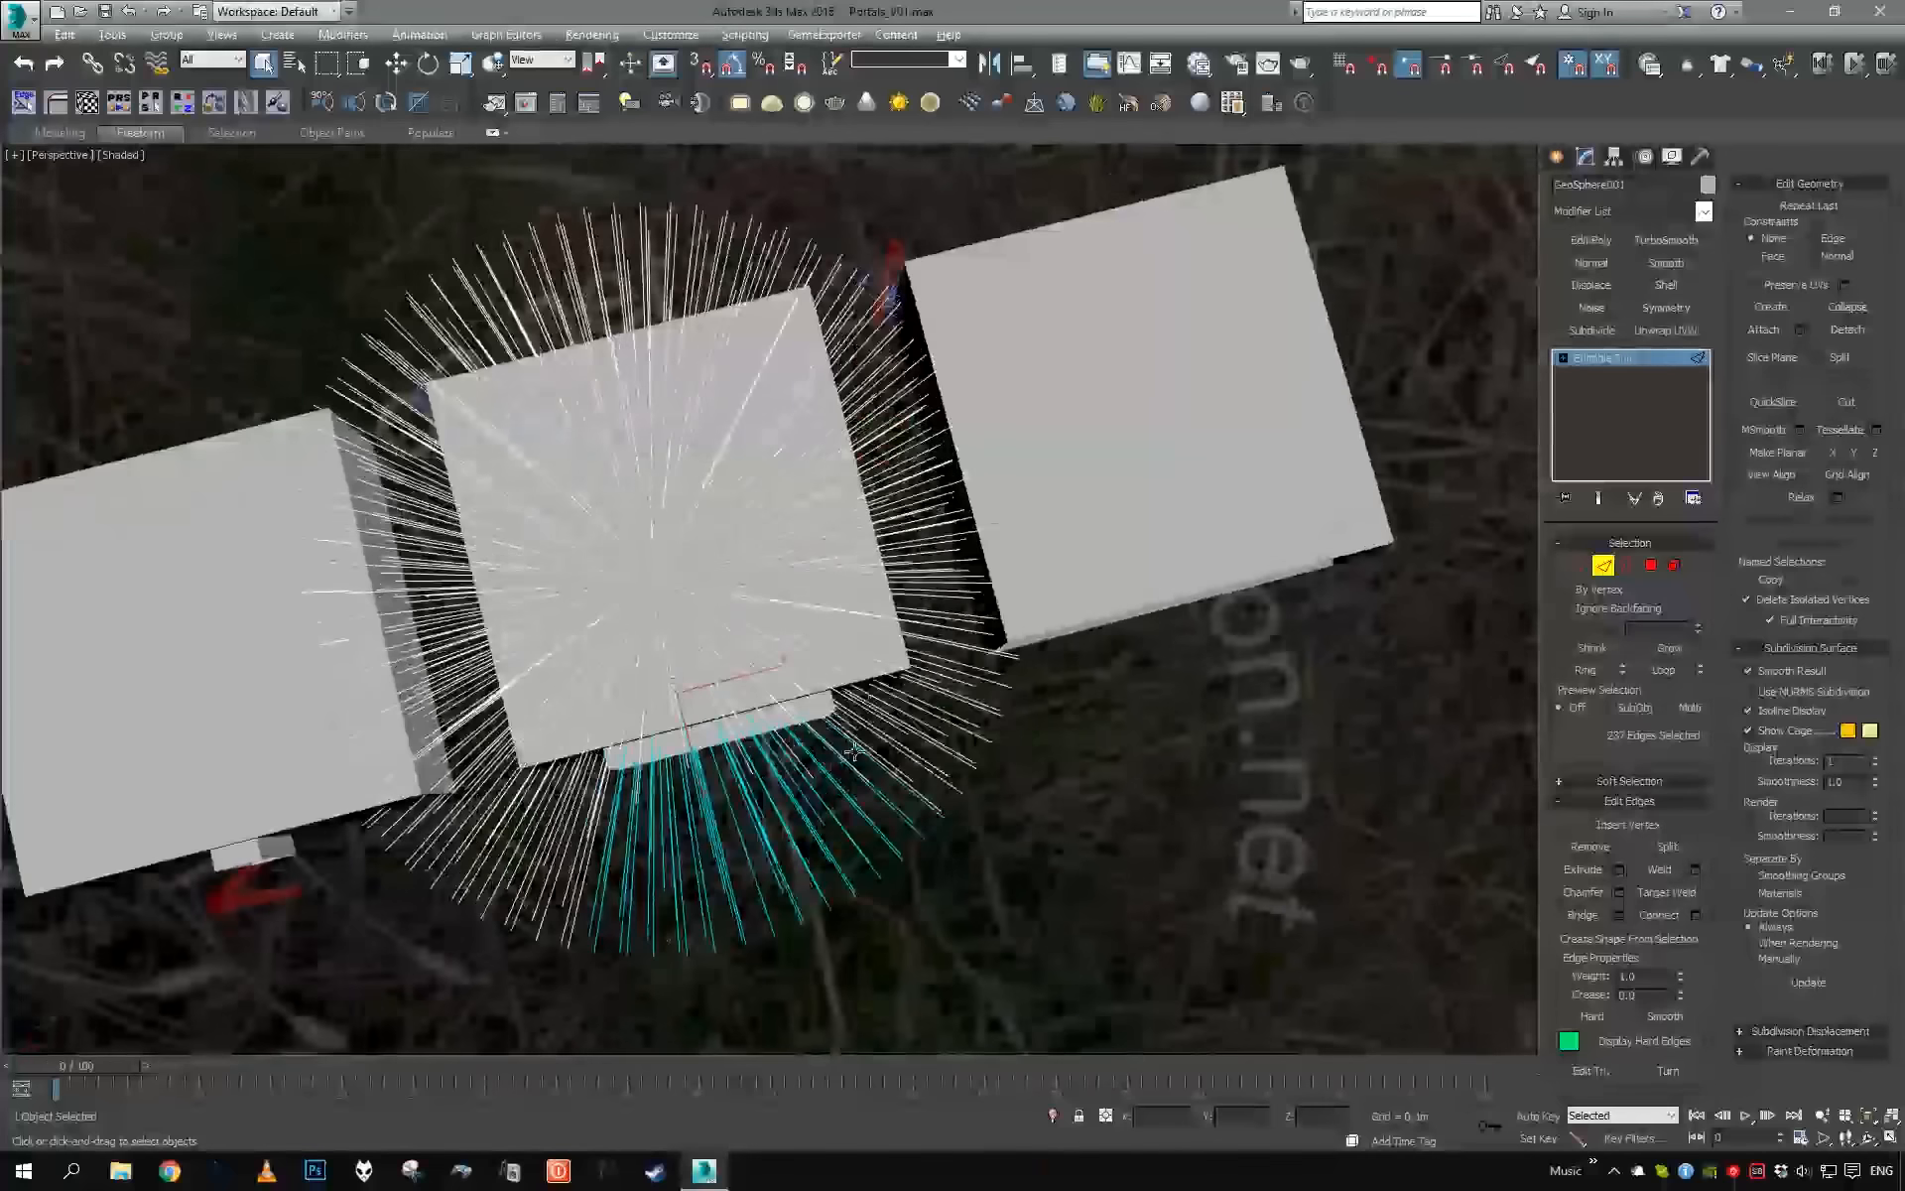
middle_click_drag(859, 725, 966, 569, "alt")
left_click_drag(851, 544, 867, 564, "alt")
middle_click_drag(868, 563, 922, 543, "alt")
left_click_drag(796, 673, 803, 678, "alt")
middle_click_drag(803, 679, 909, 533, "alt")
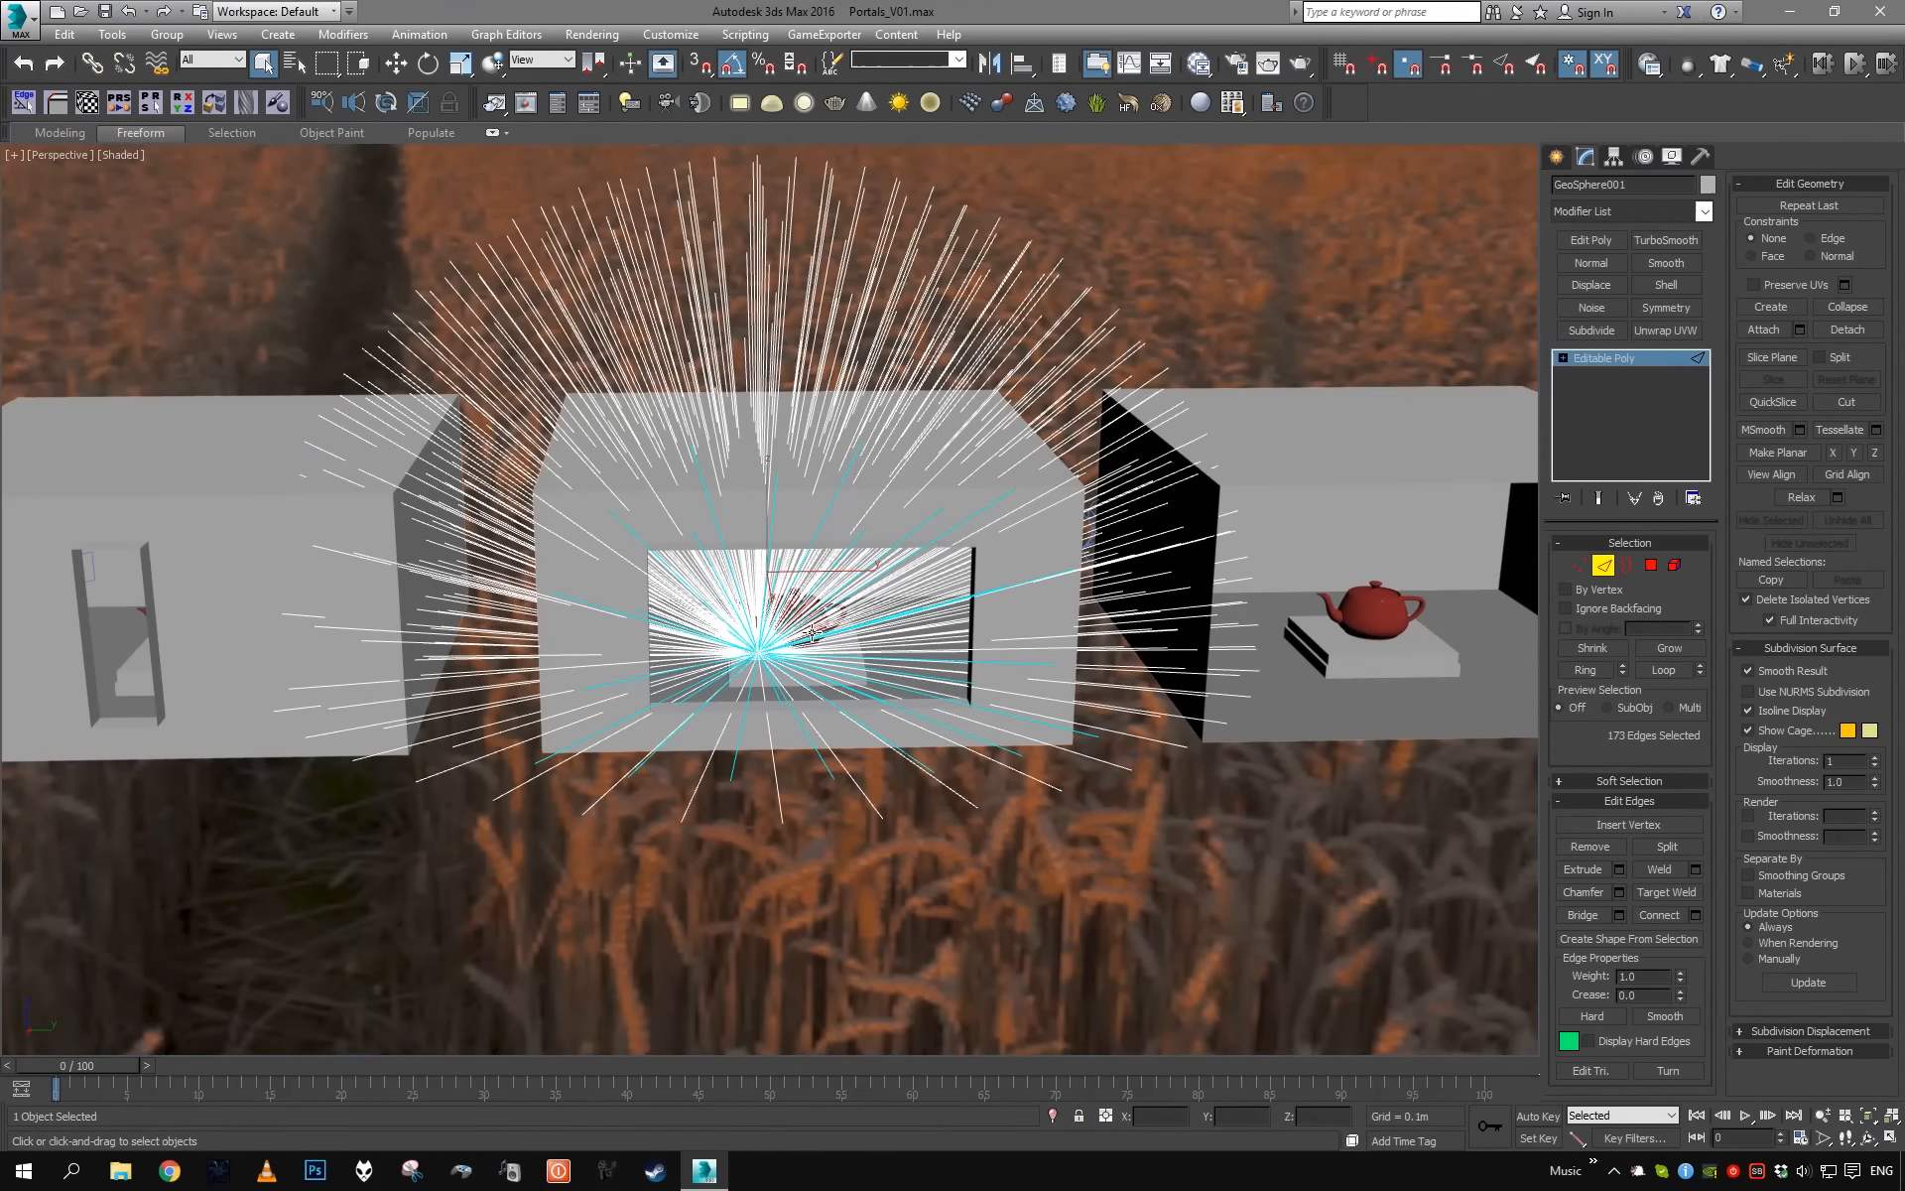
- Move the ray half-sphere into the room with the narrow opening
key("2")
middle_click_drag(839, 640, 1115, 701)
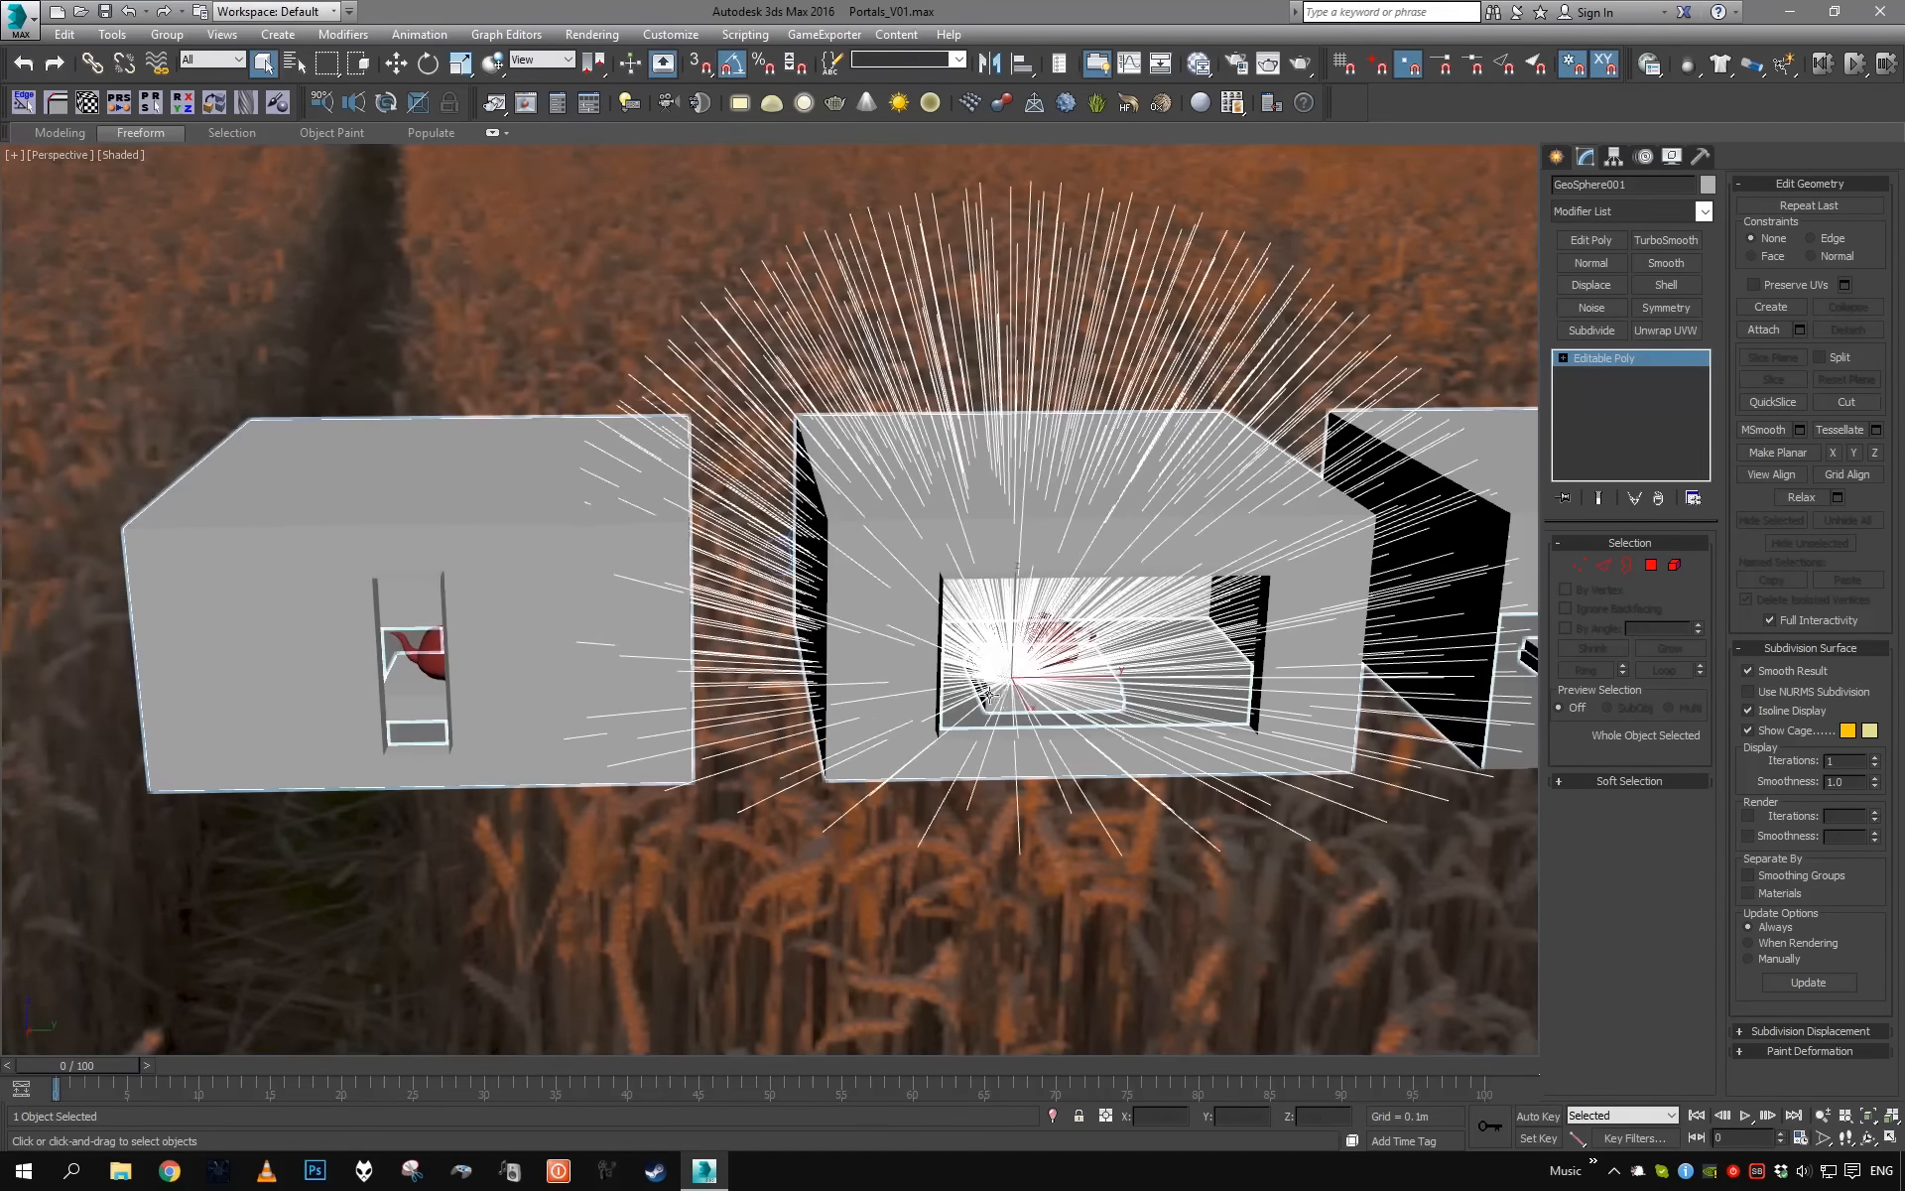
middle_click_drag(989, 694, 1091, 678)
left_click_drag(1101, 654, 510, 640)
middle_click_drag(413, 556, 625, 486)
middle_click_drag(626, 486, 686, 830, "alt")
- Limit the edge selection to the rays that escape through the narrow opening
key("2")
left_click_drag(730, 846, 732, 850)
middle_click_drag(732, 851, 685, 484, "alt")
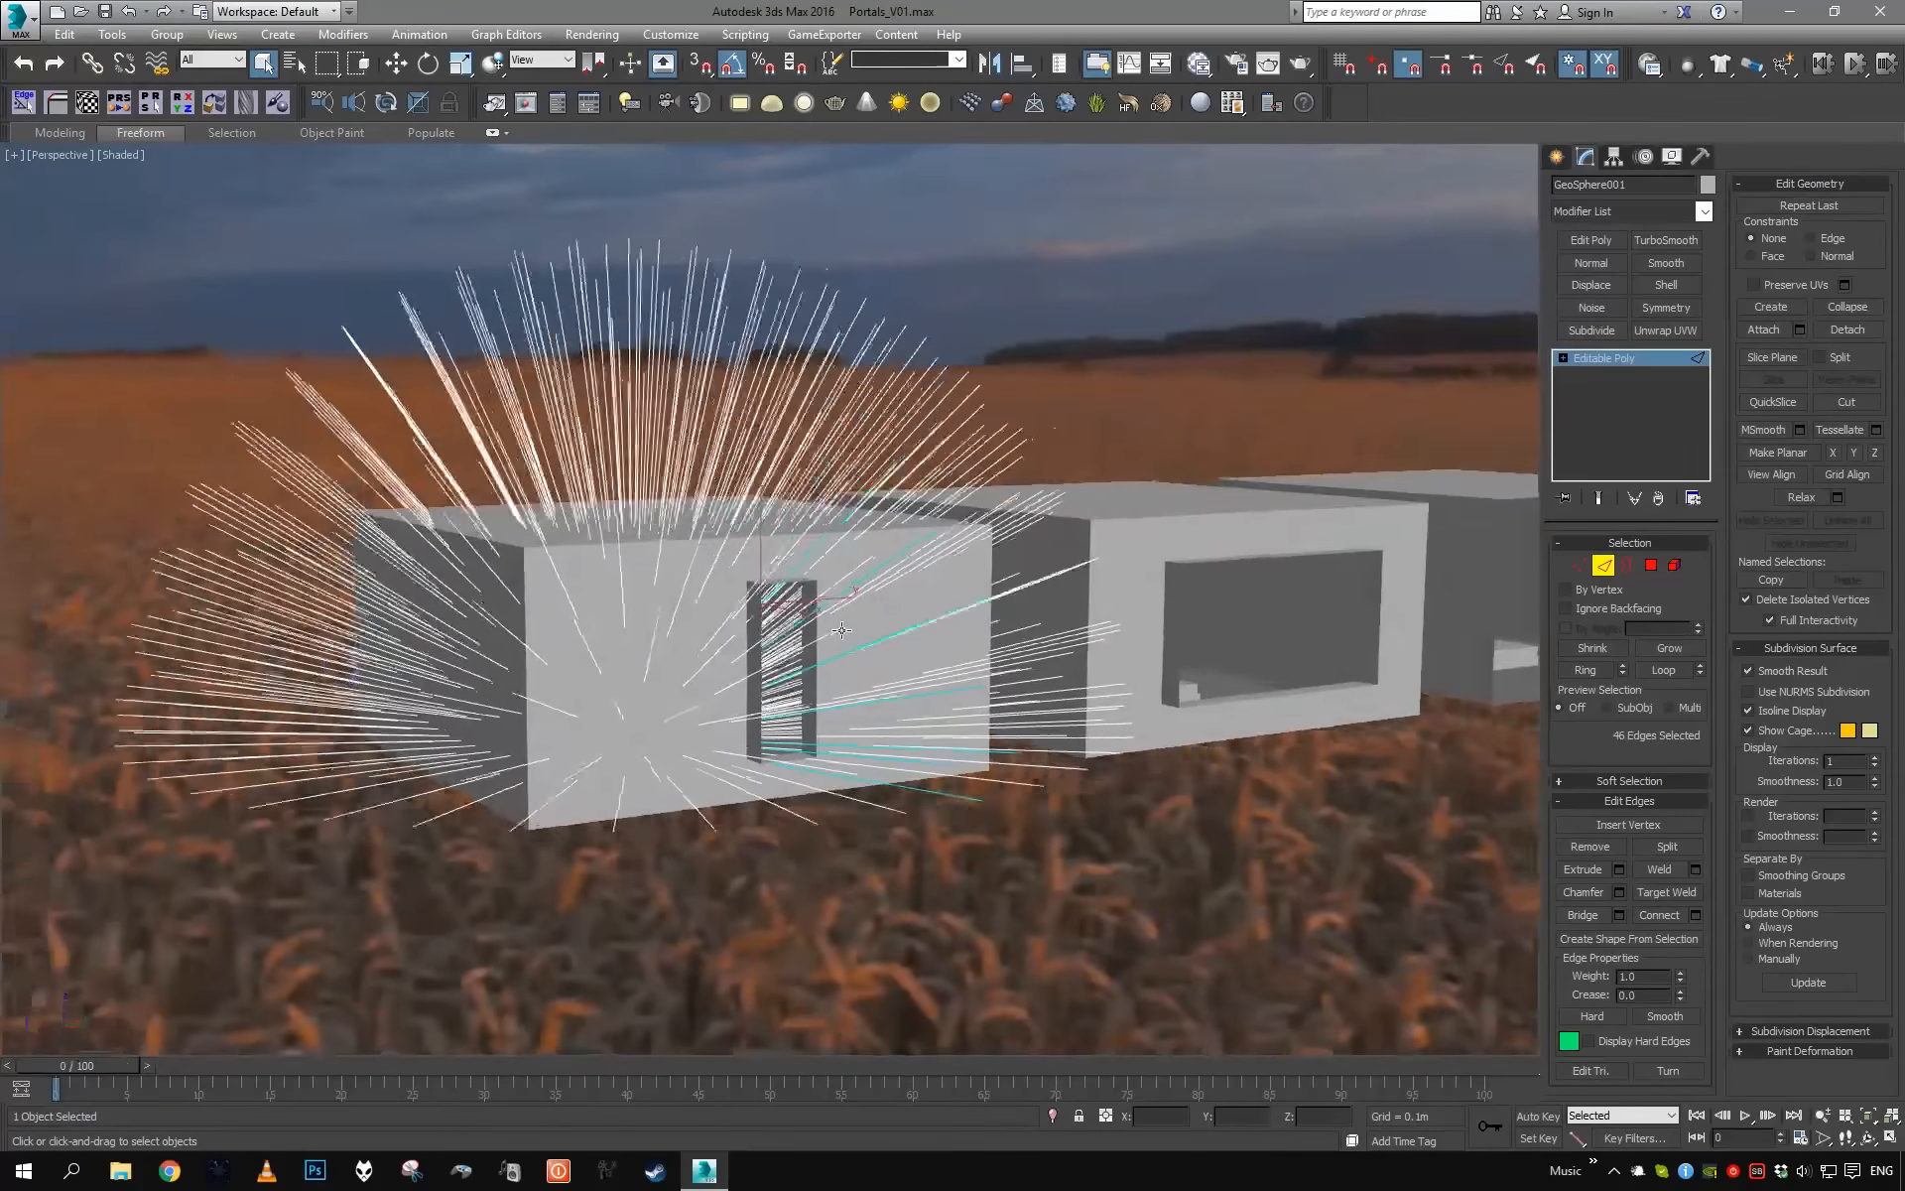
middle_click_drag(847, 629, 883, 841, "alt")
middle_click_drag(719, 769, 784, 735, "alt")
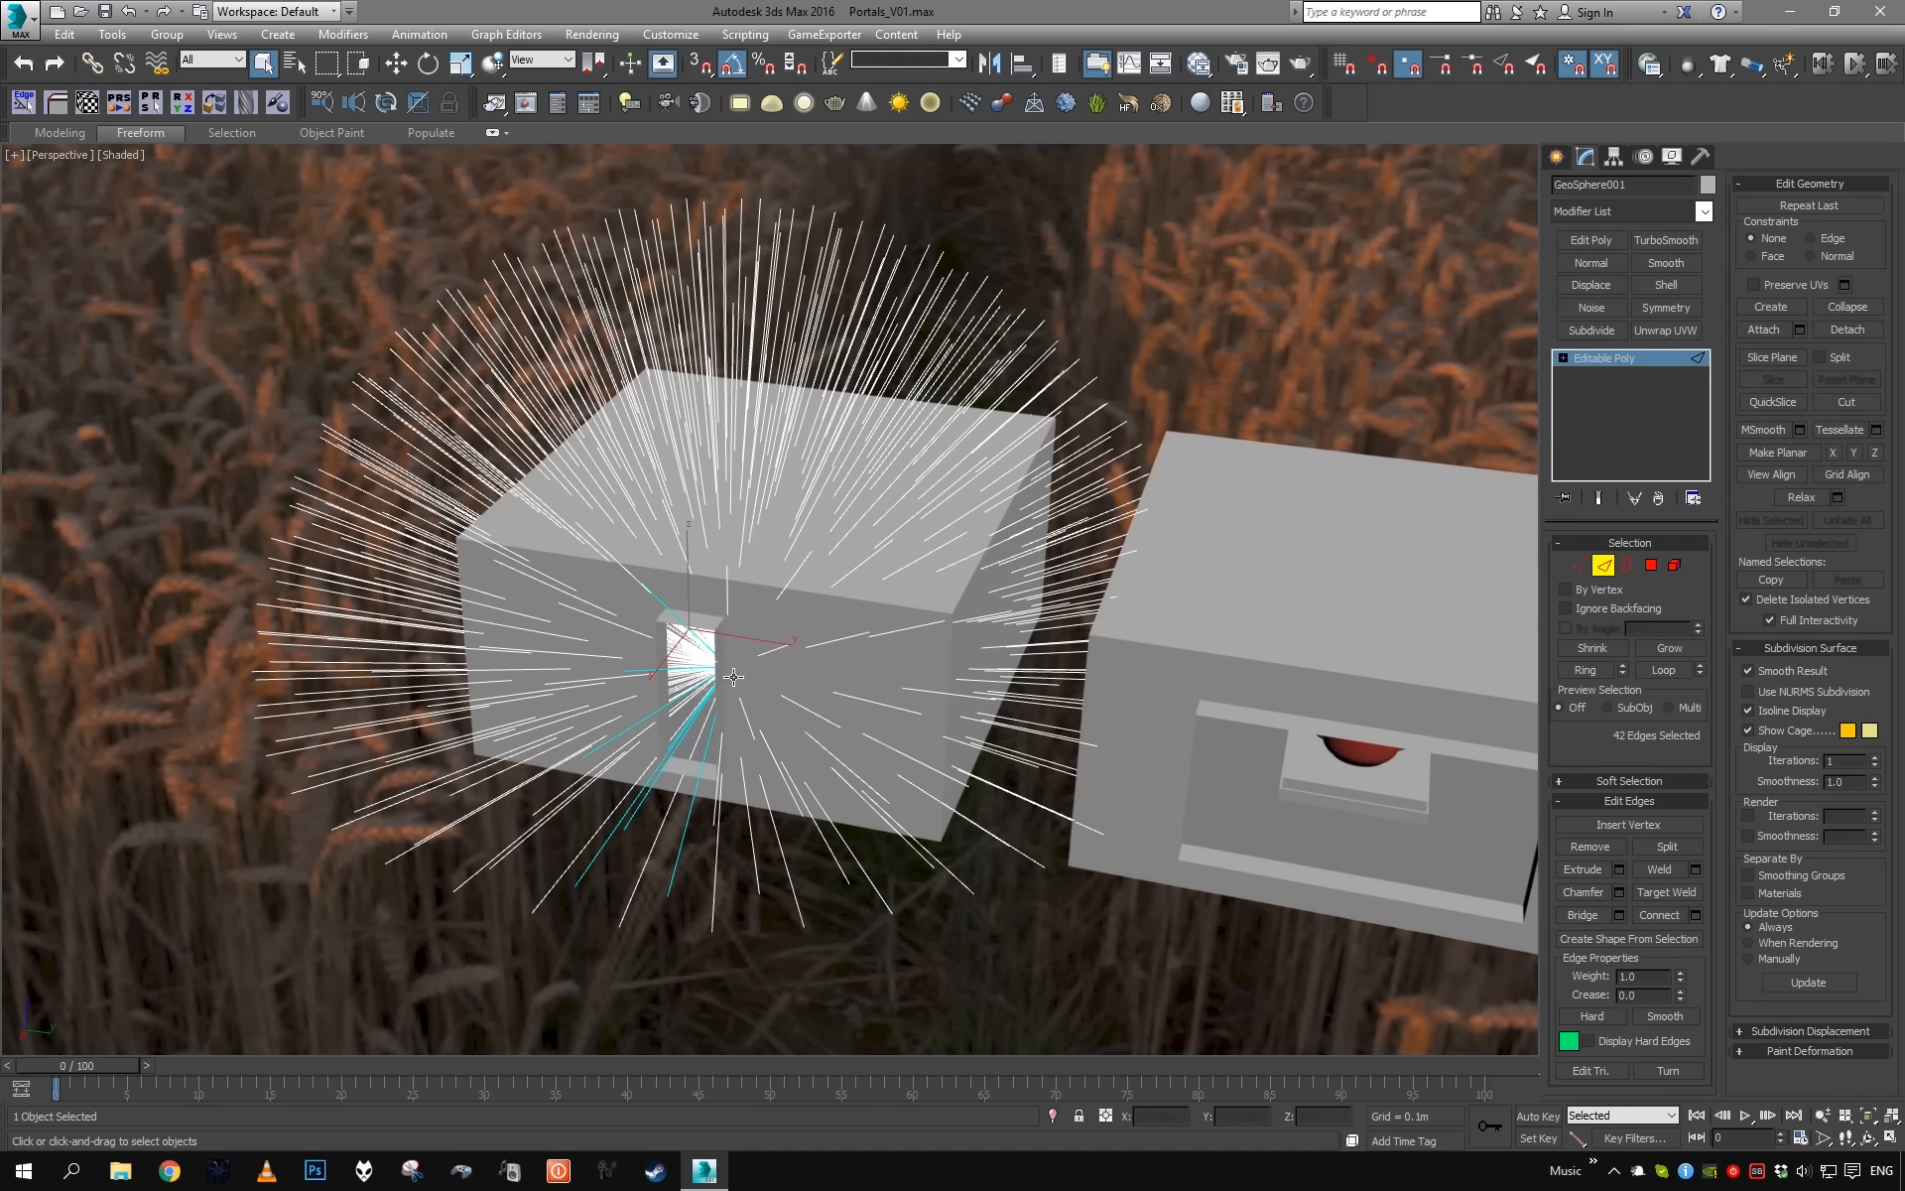
middle_click_drag(765, 702, 678, 590, "alt")
middle_click_drag(678, 591, 516, 574, "alt")
- Select the Room model at the box with the wide window
left_click(814, 687)
middle_click_drag(813, 688, 908, 694)
scroll(816, 672, "up", 3)
scroll(808, 625, "down", 3)
middle_click_drag(908, 694, 899, 645)
scroll(875, 703, "up", 3)
left_click(903, 649)
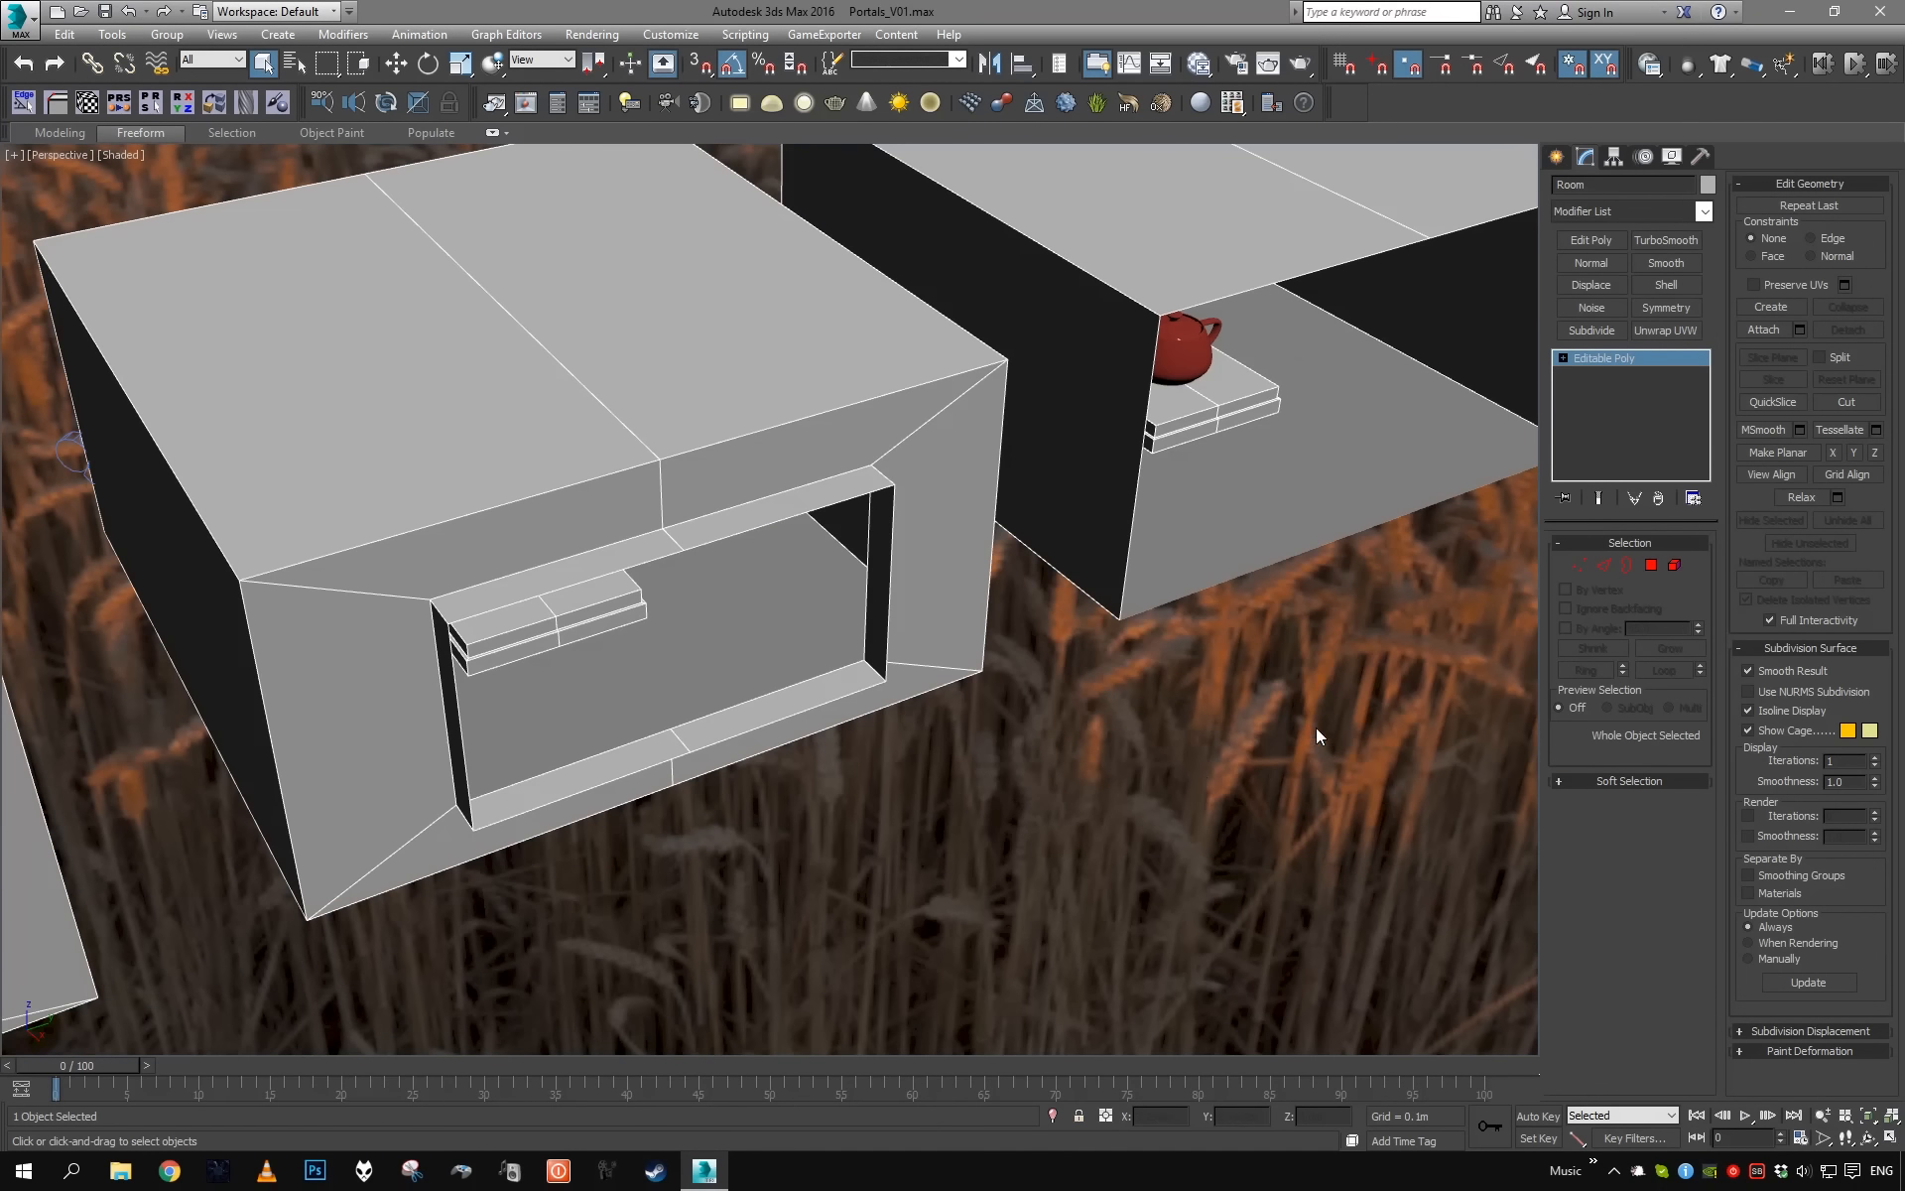
- Create a plane of about 1.23 x 2.37 m covering the wide window, snapped to its opposite corner vertices in the Camera2 view
left_click(1558, 159)
left_click(1677, 366)
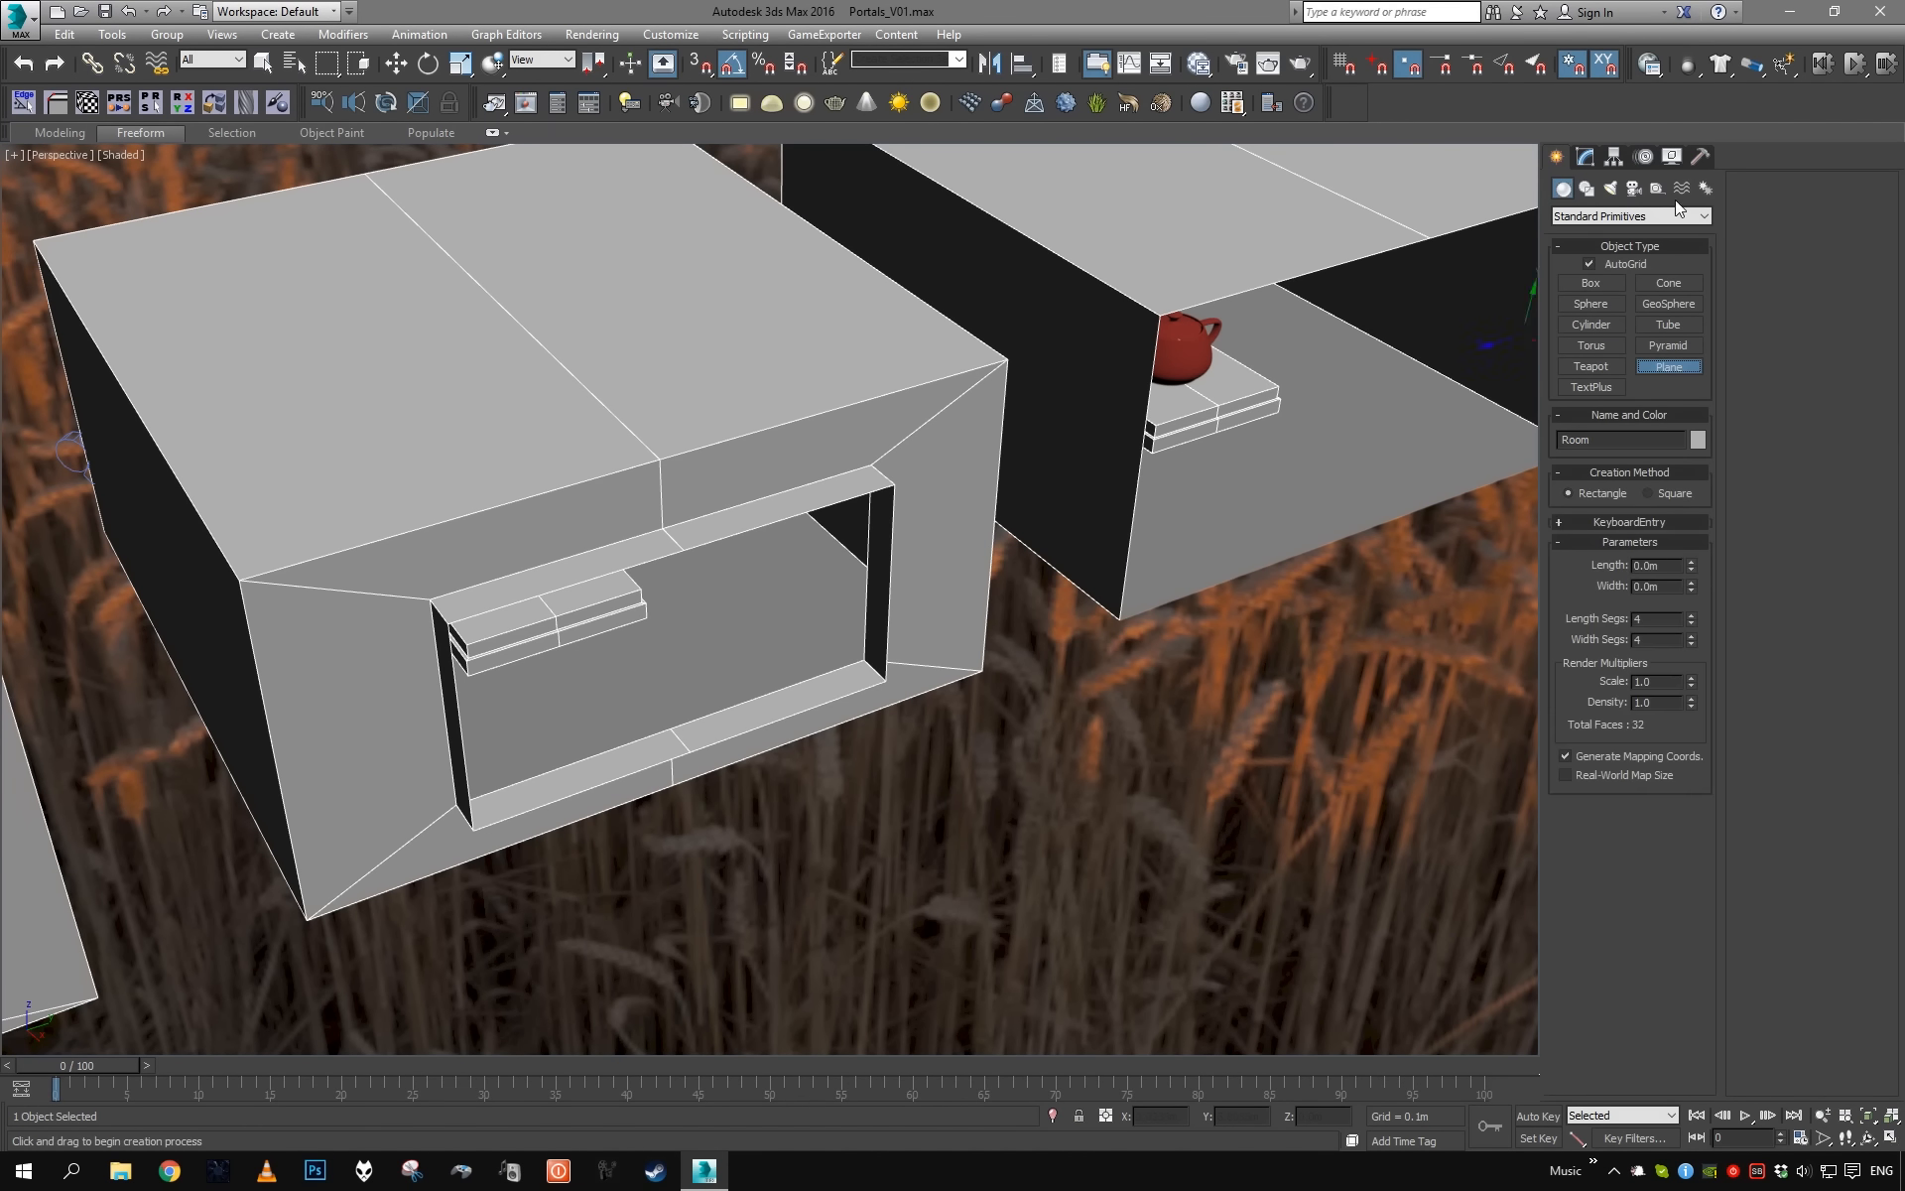
middle_click_drag(980, 456, 910, 433, "alt")
key("s")
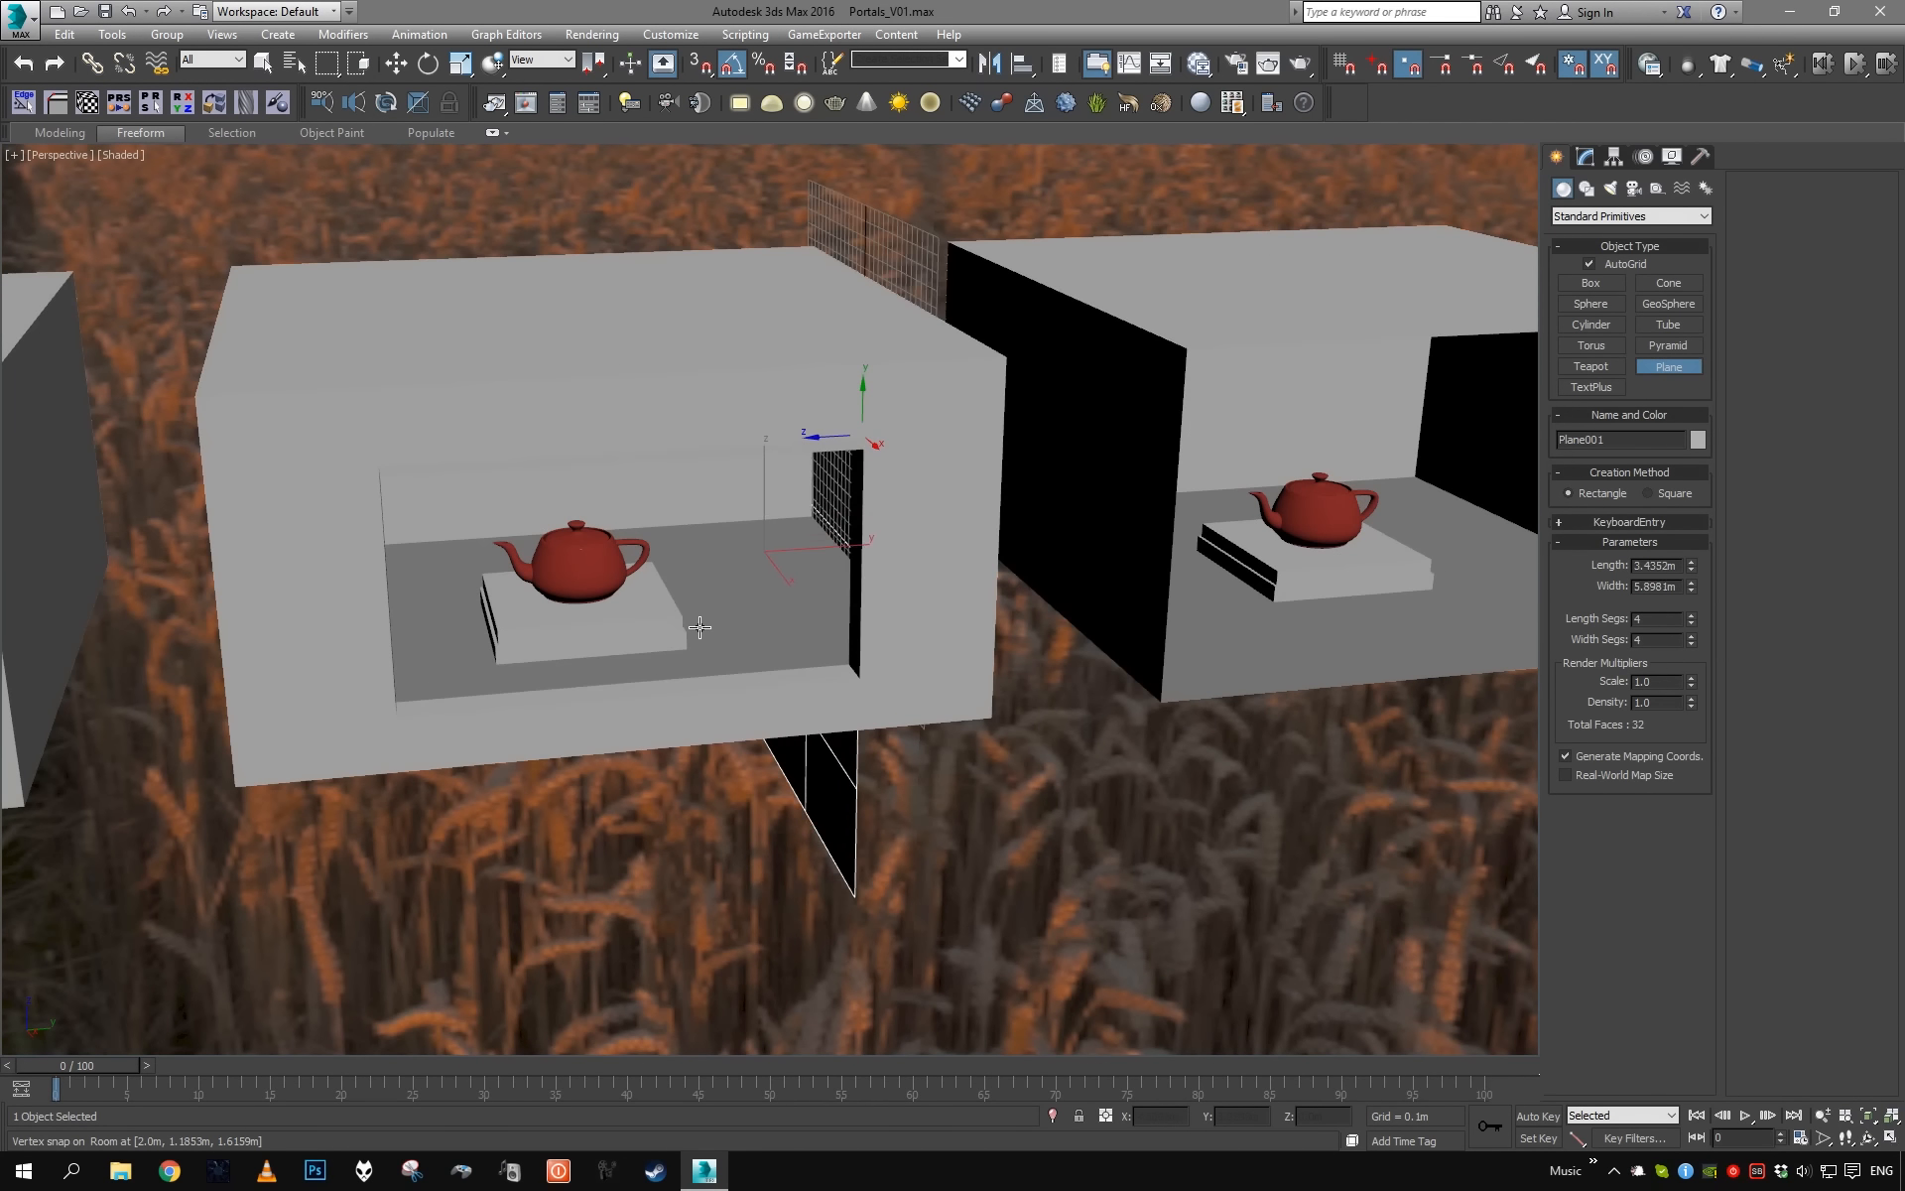
middle_click_drag(871, 693, 1062, 634, "alt")
key("c")
double_click(873, 453)
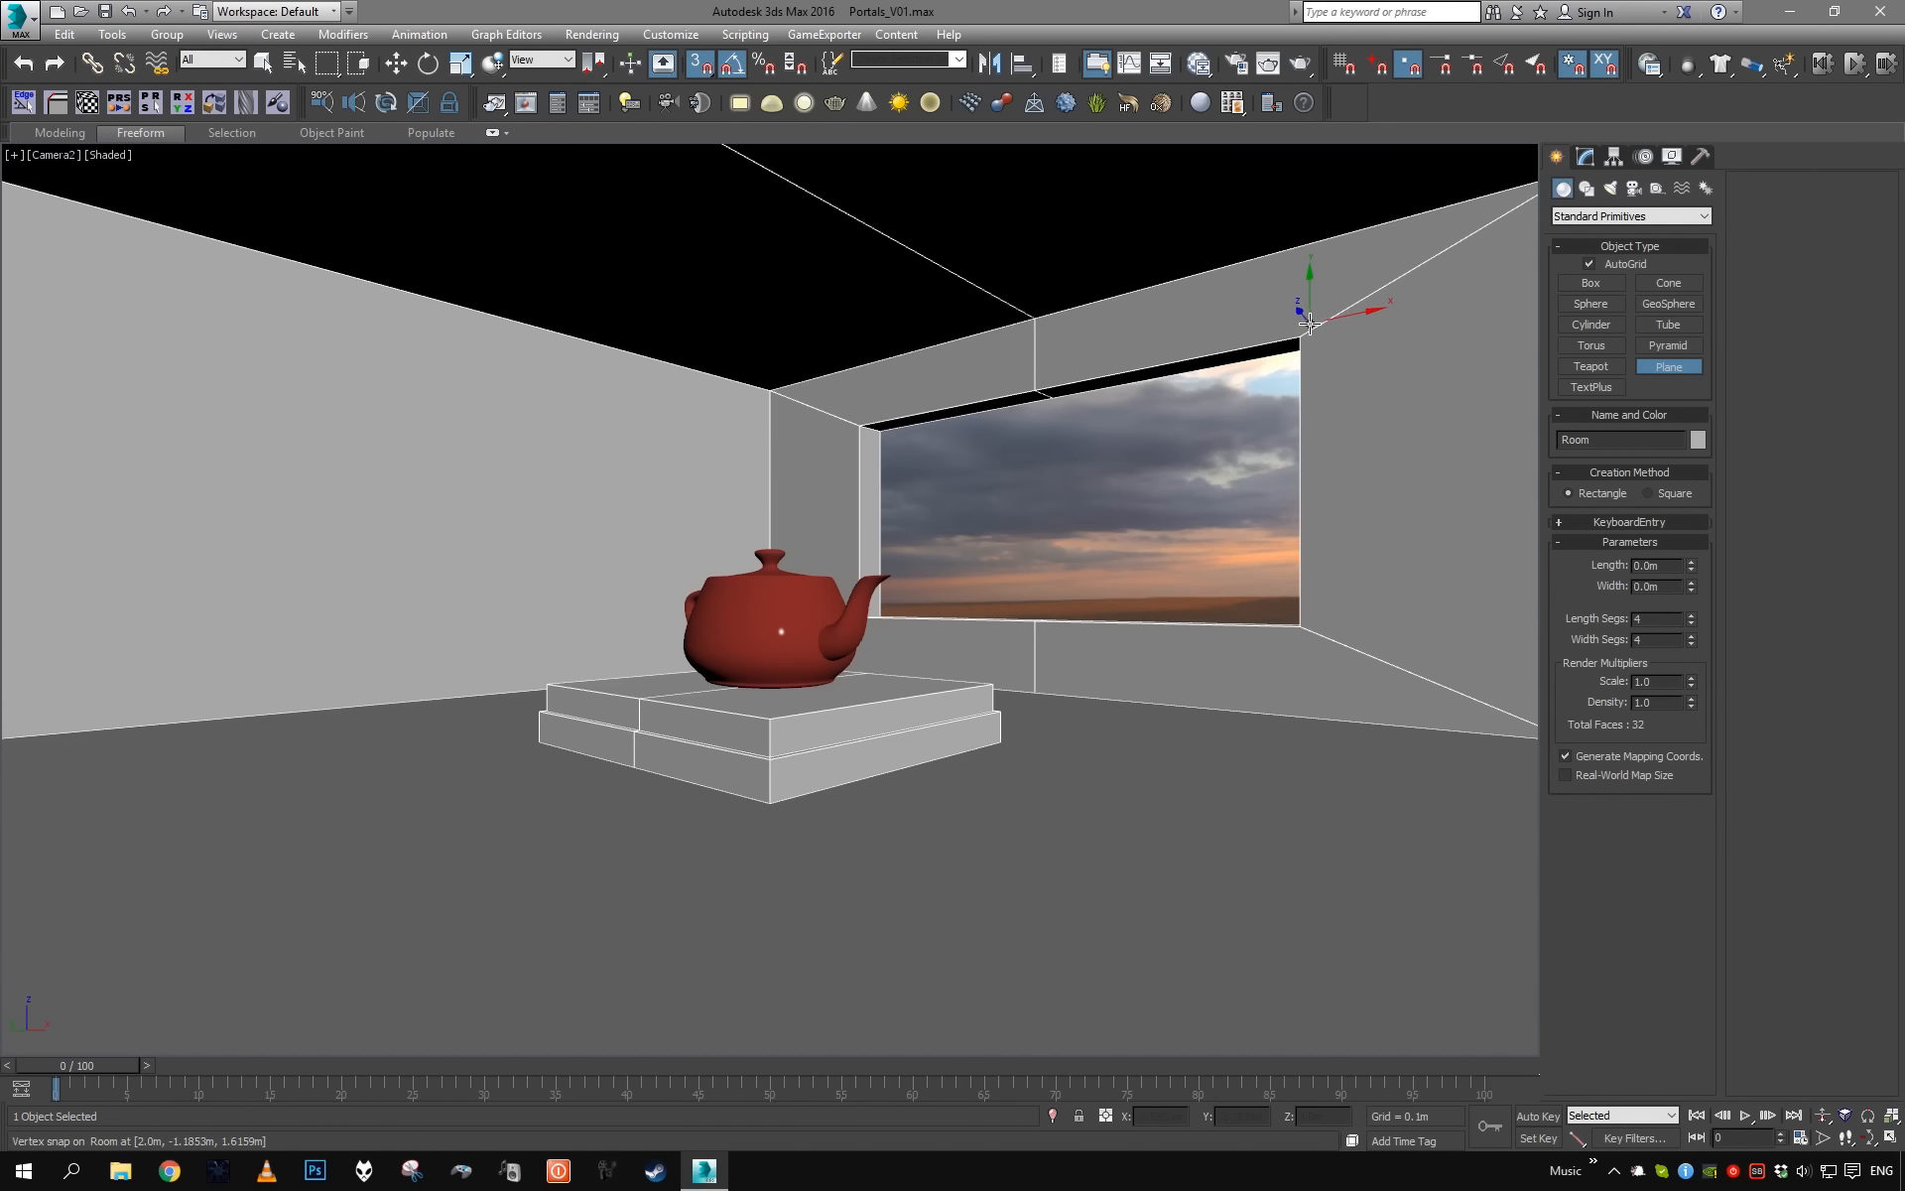
left_click_drag(1308, 322, 877, 615)
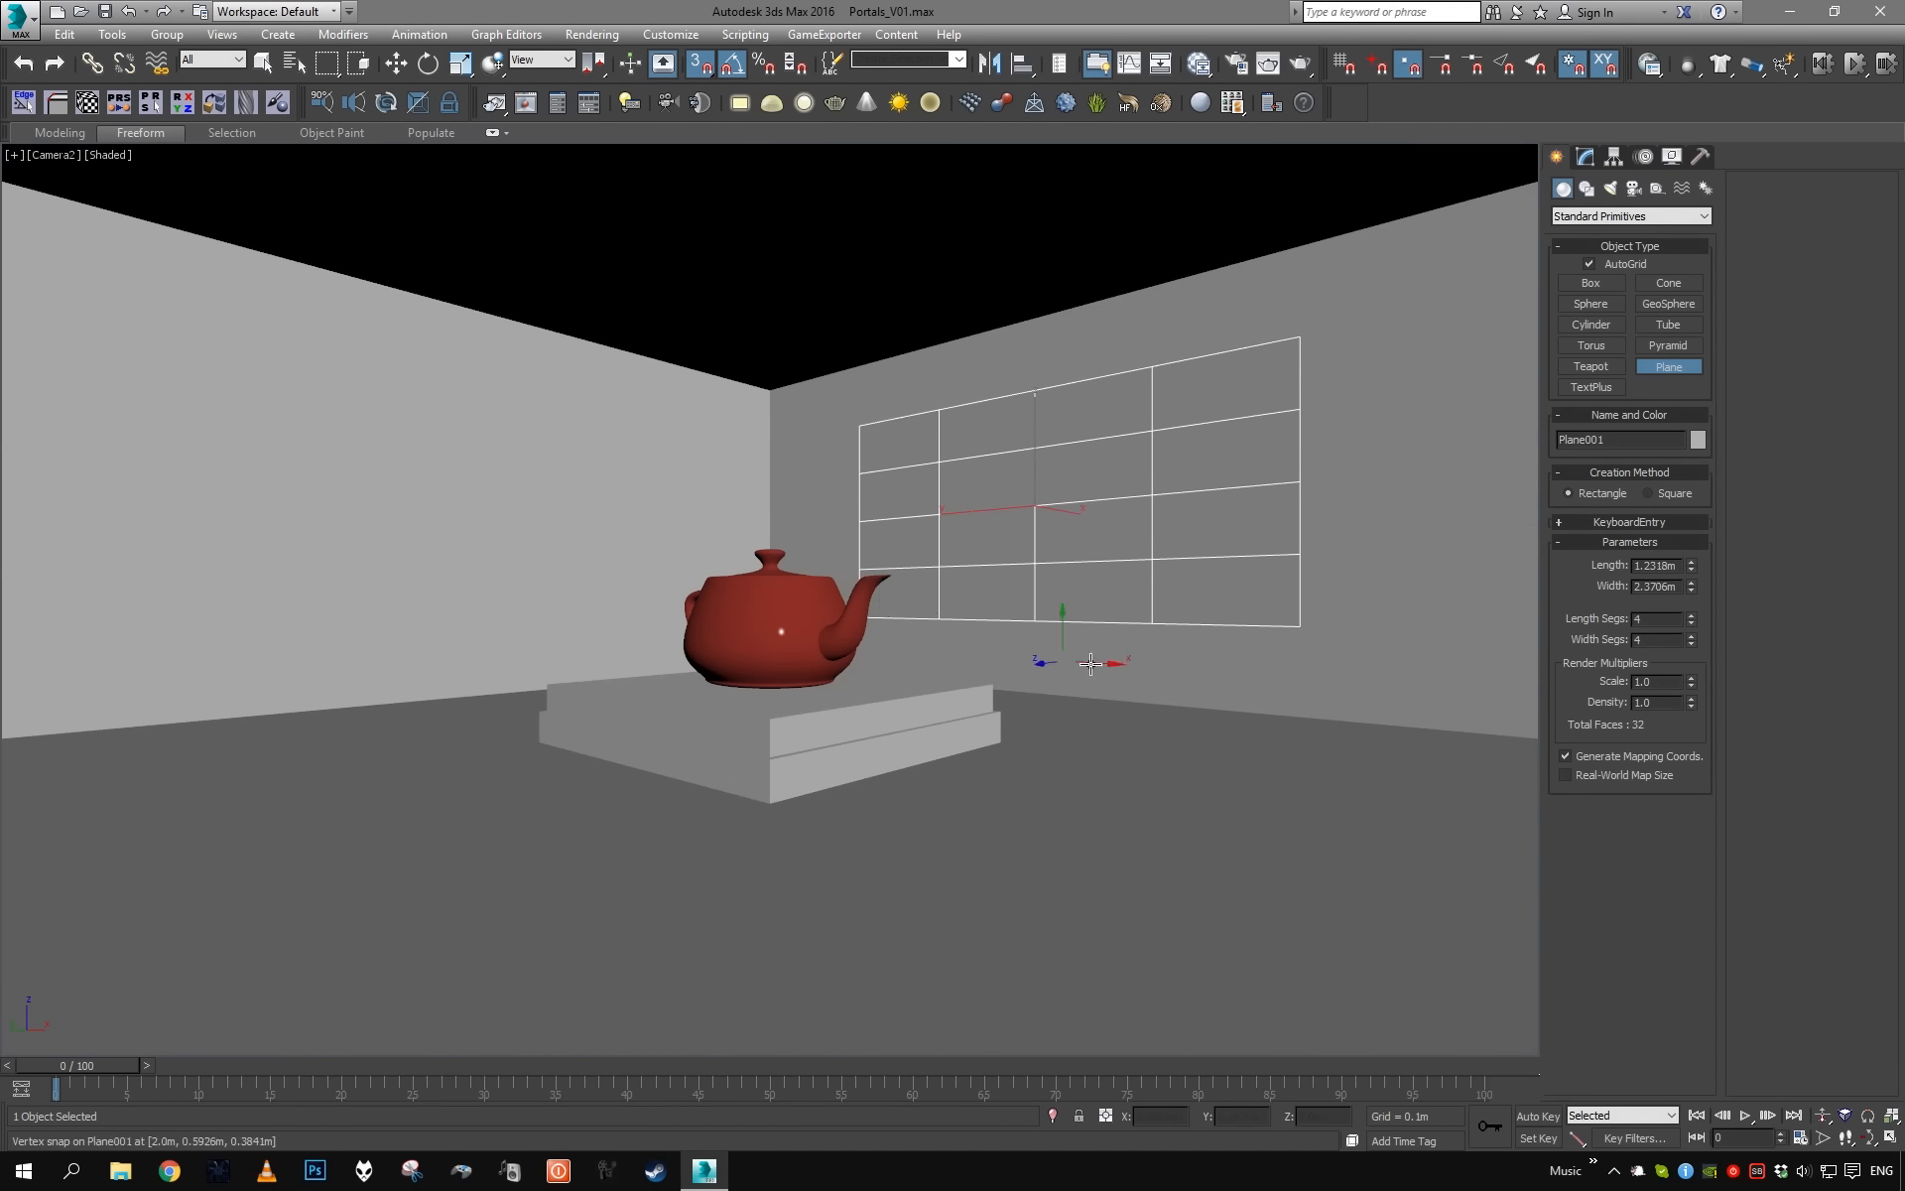
- Set the window plane's length and width segments to 1
left_click(1585, 156)
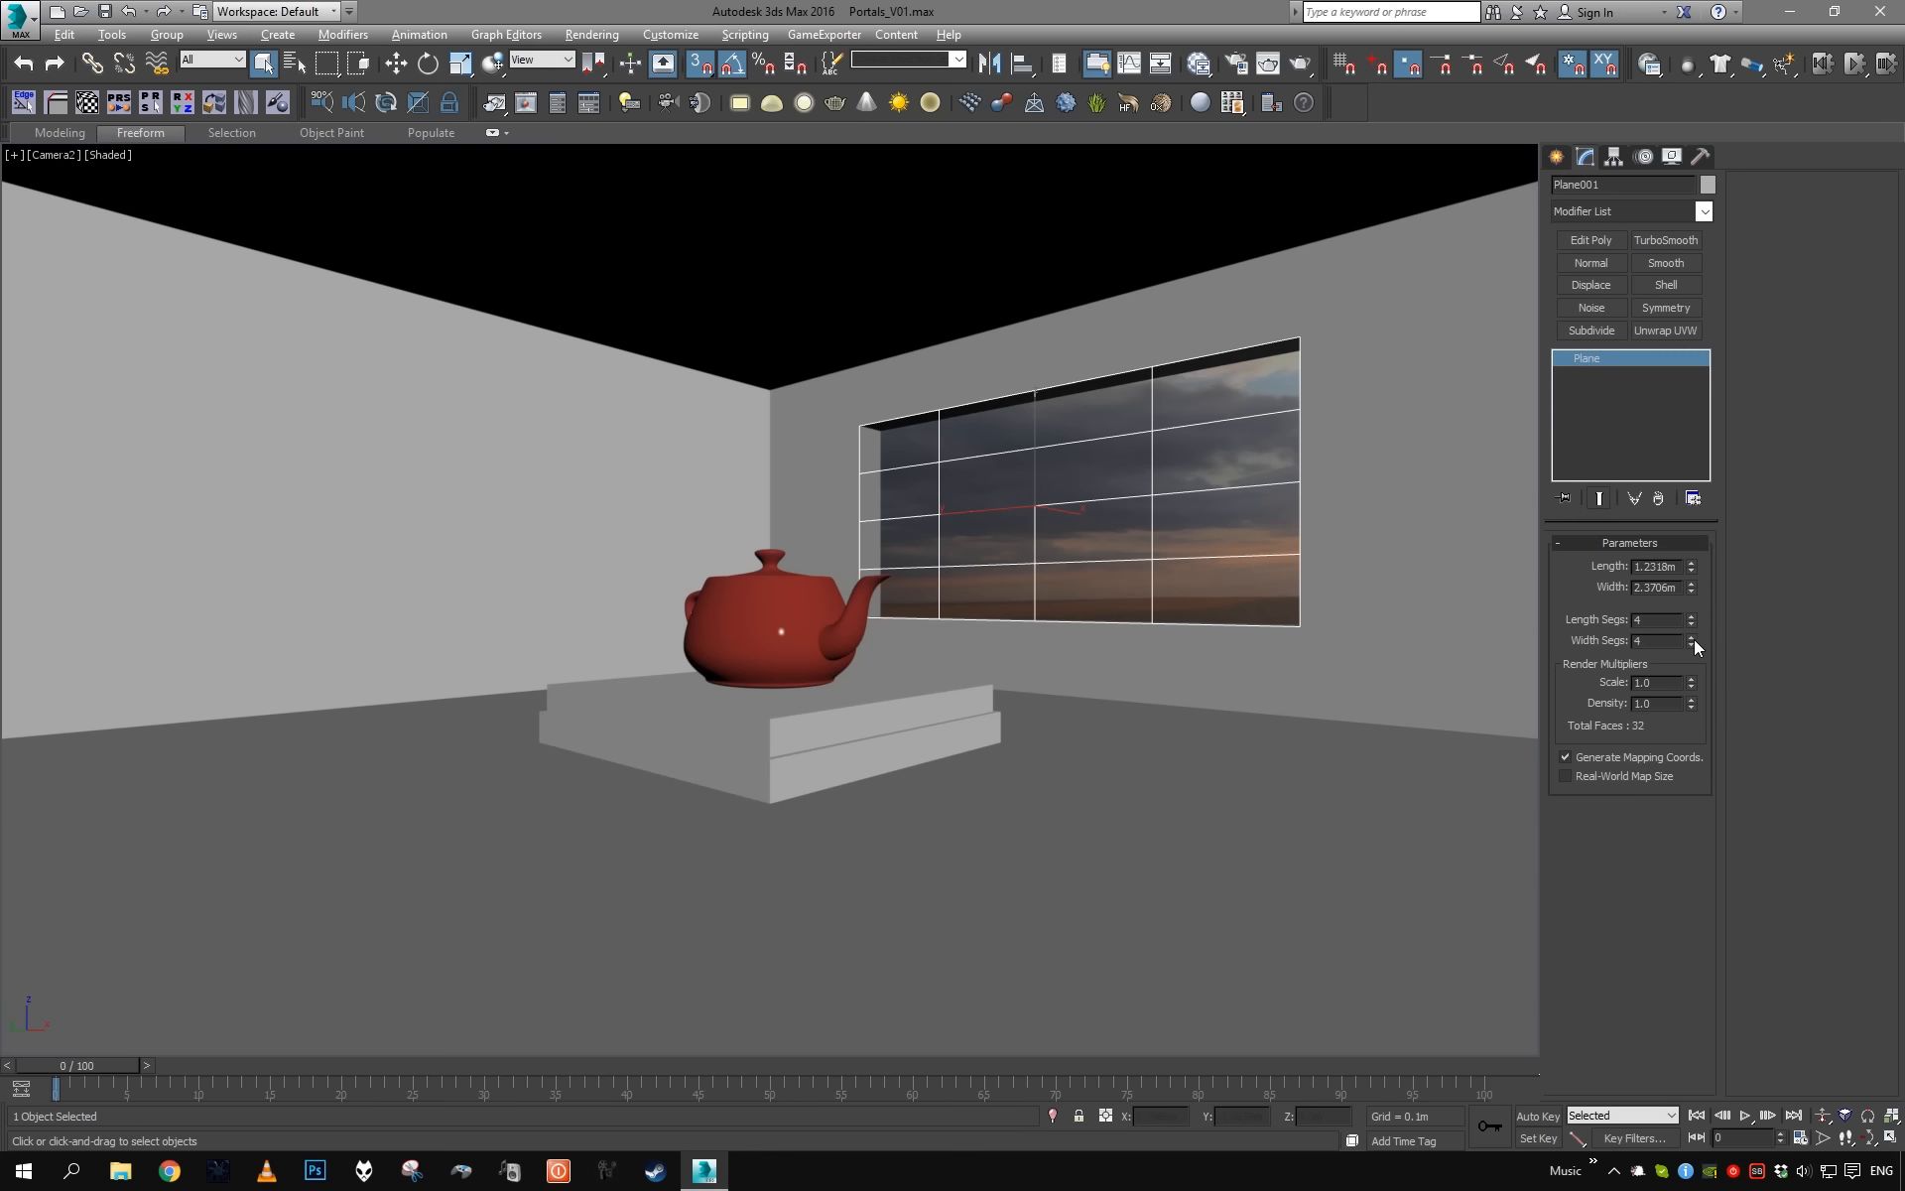
right_click(1690, 641)
right_click(1690, 619)
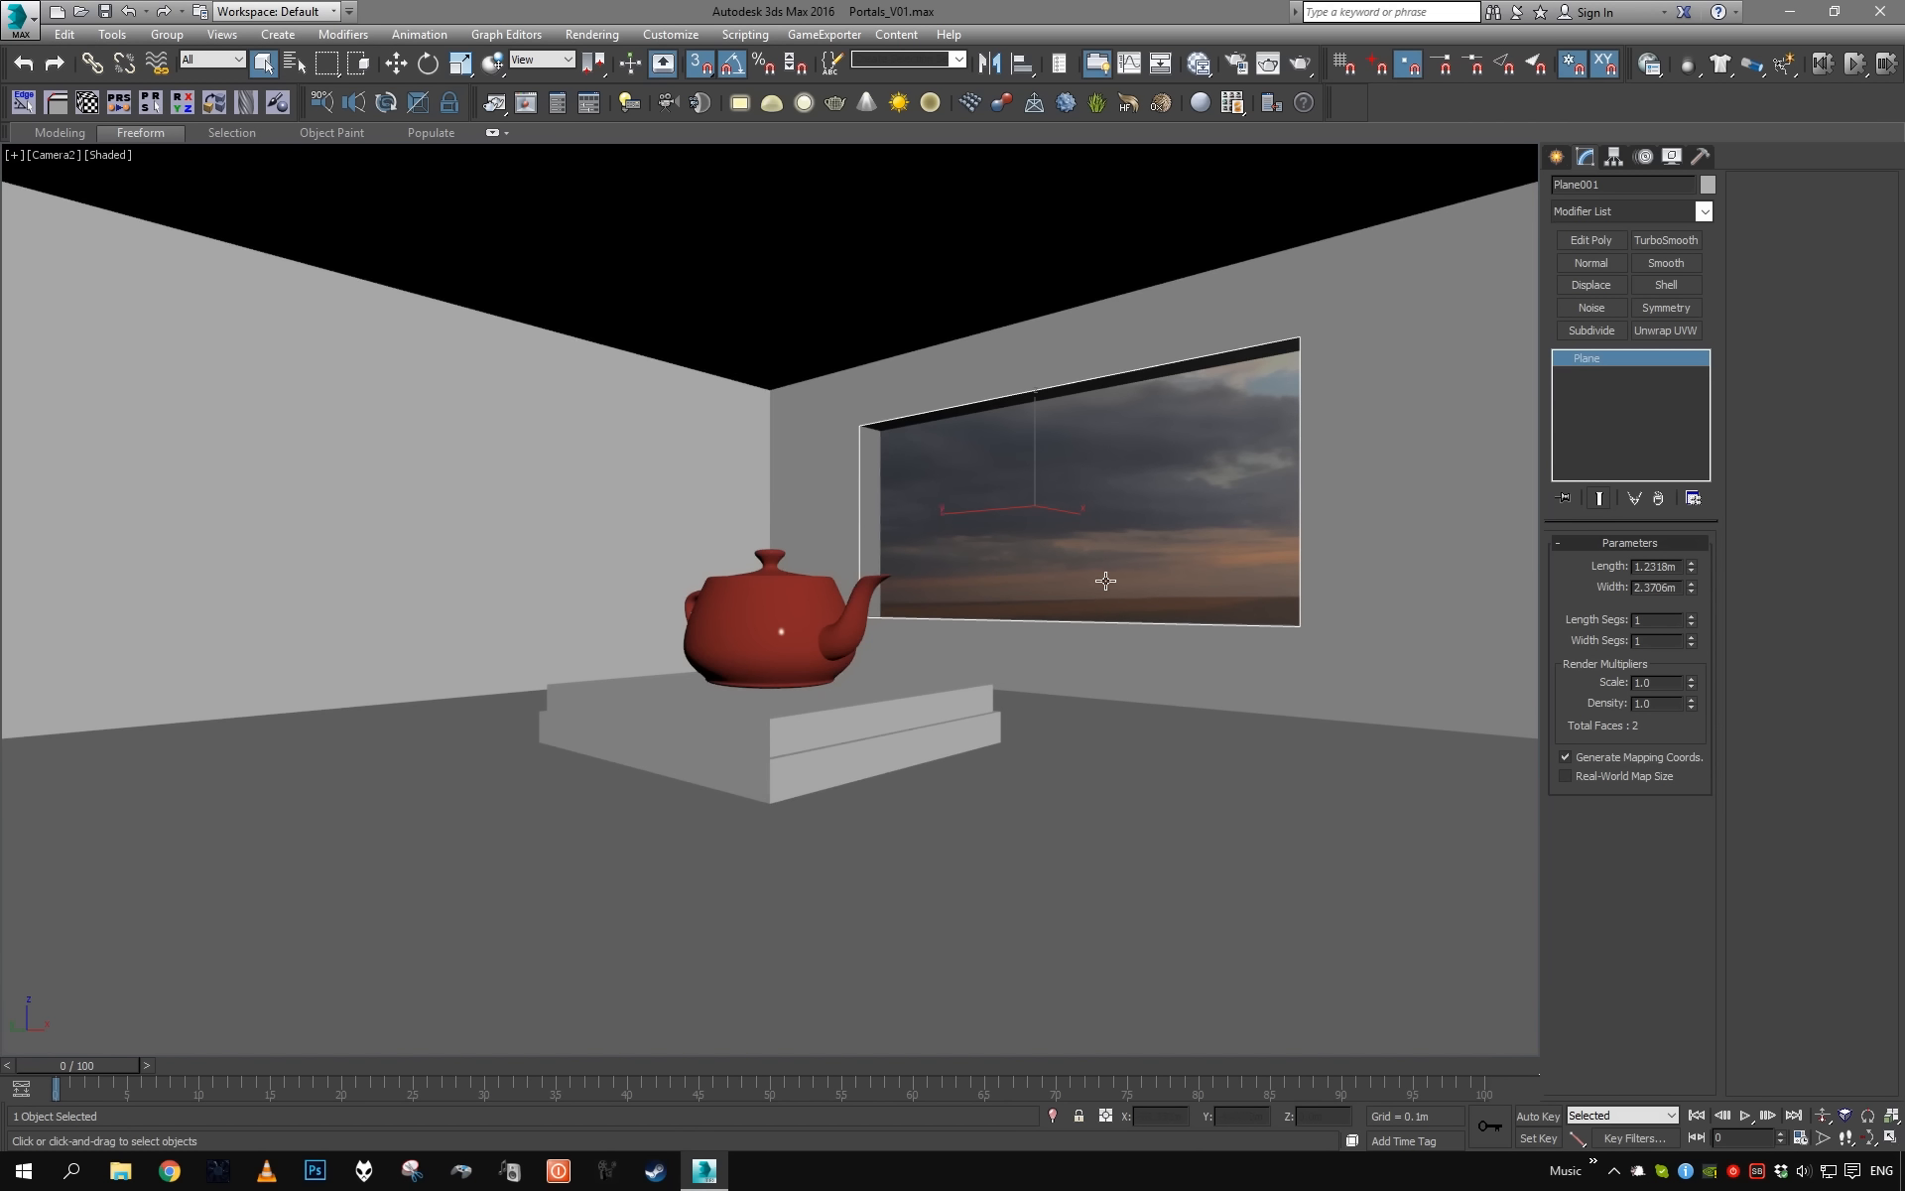
- Search the Slate Material Editor for "coronapo" and add a CoronaPortalMtl to the node view
key("p")
scroll(1040, 617, "up", 5)
scroll(1041, 618, "down", 5)
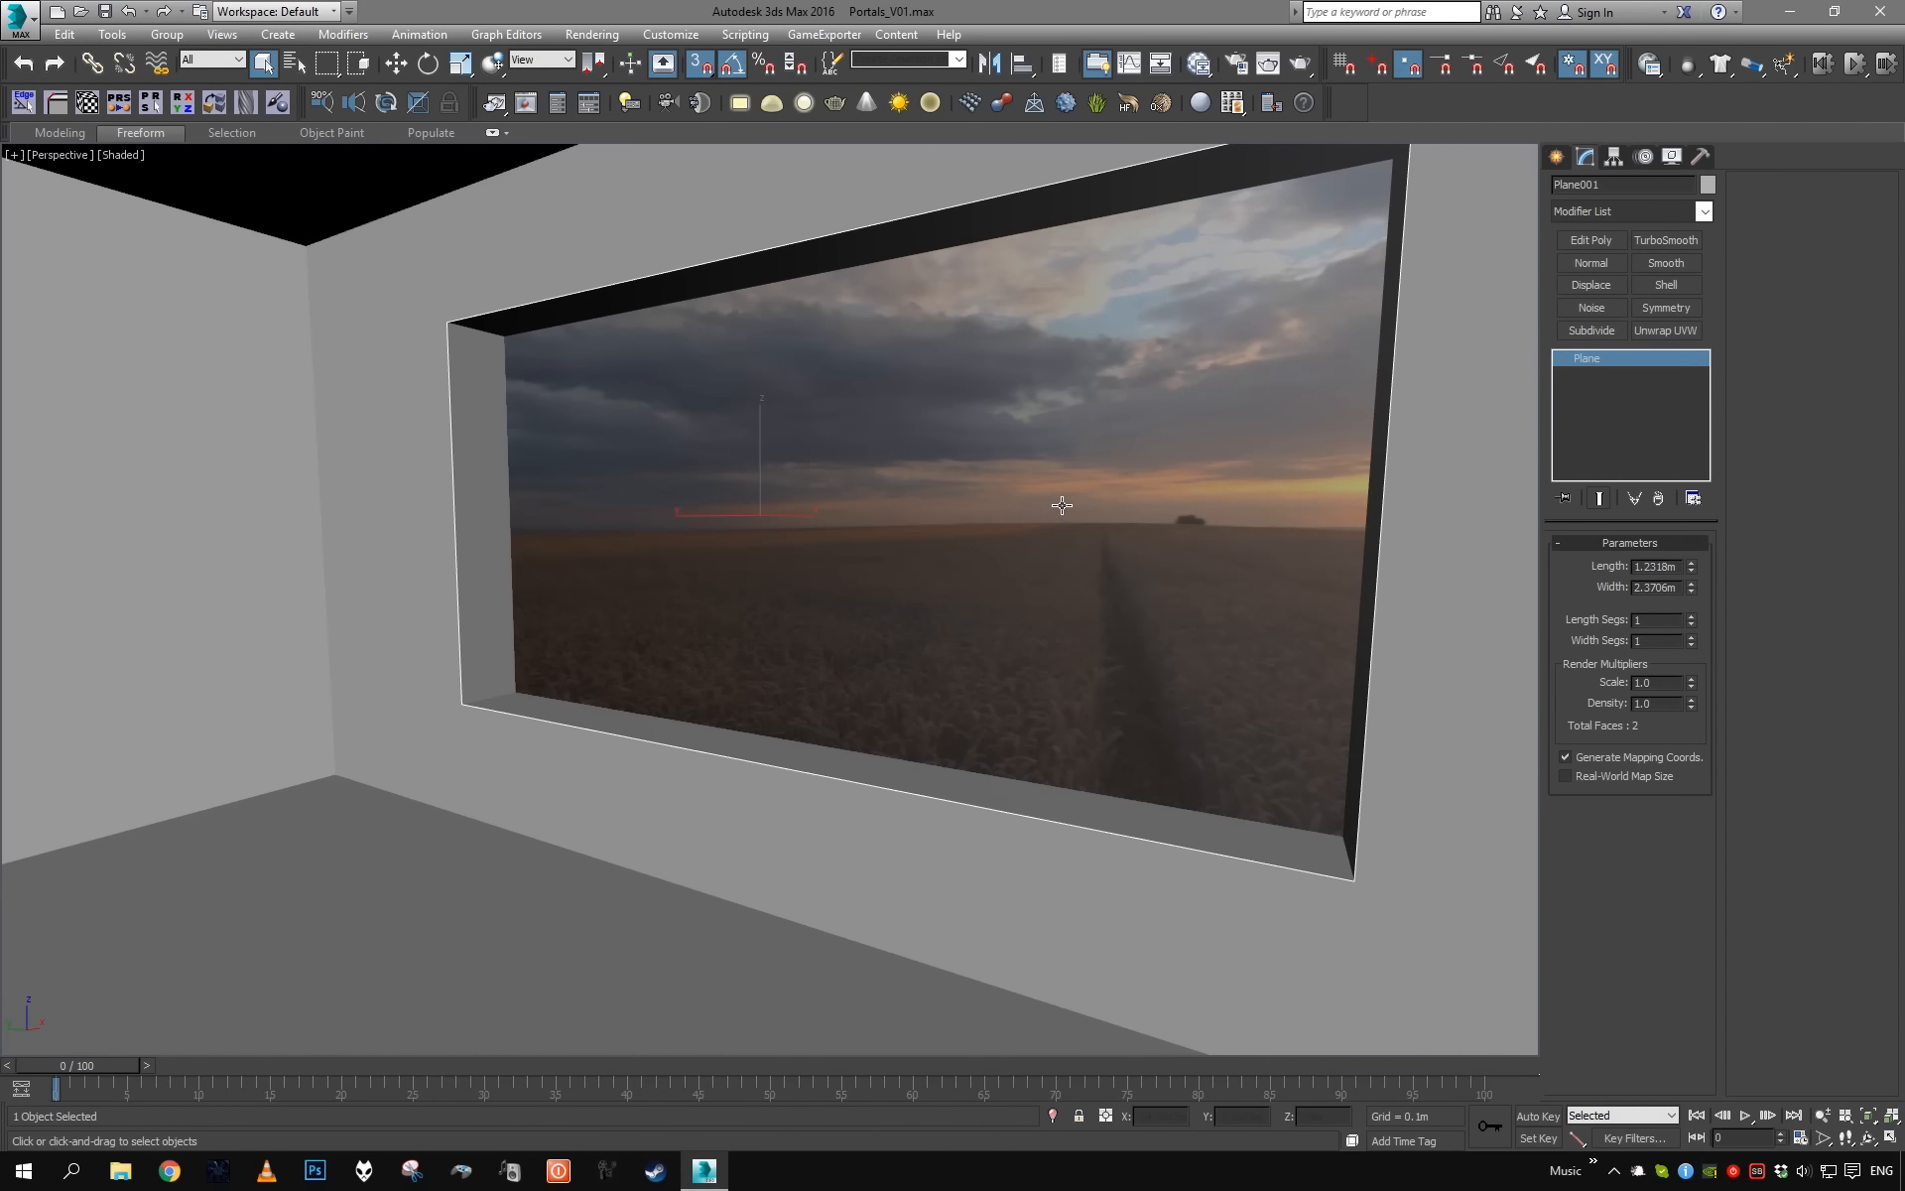
left_click(1199, 64)
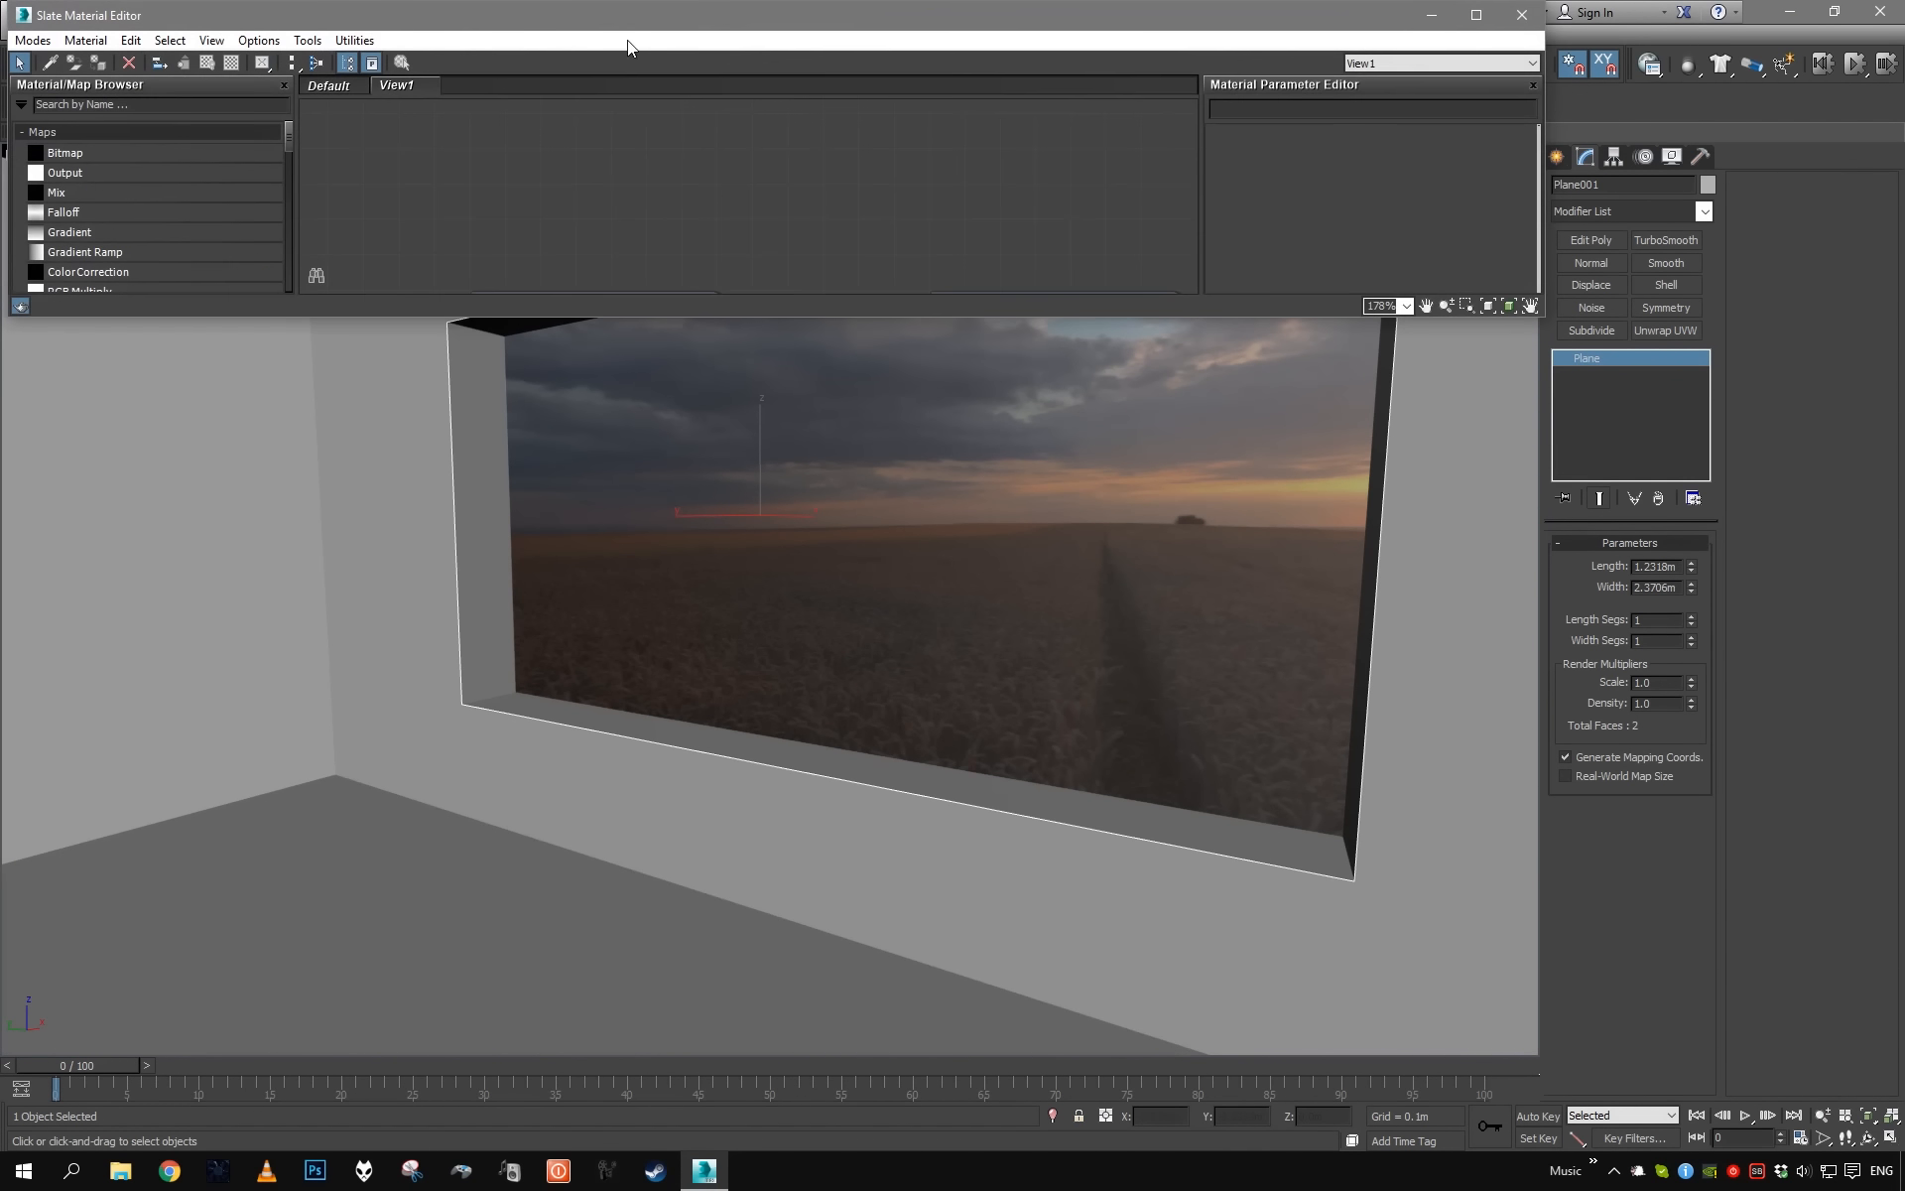
left_click_drag(783, 18, 876, 188)
left_click(322, 292)
type("coronapo")
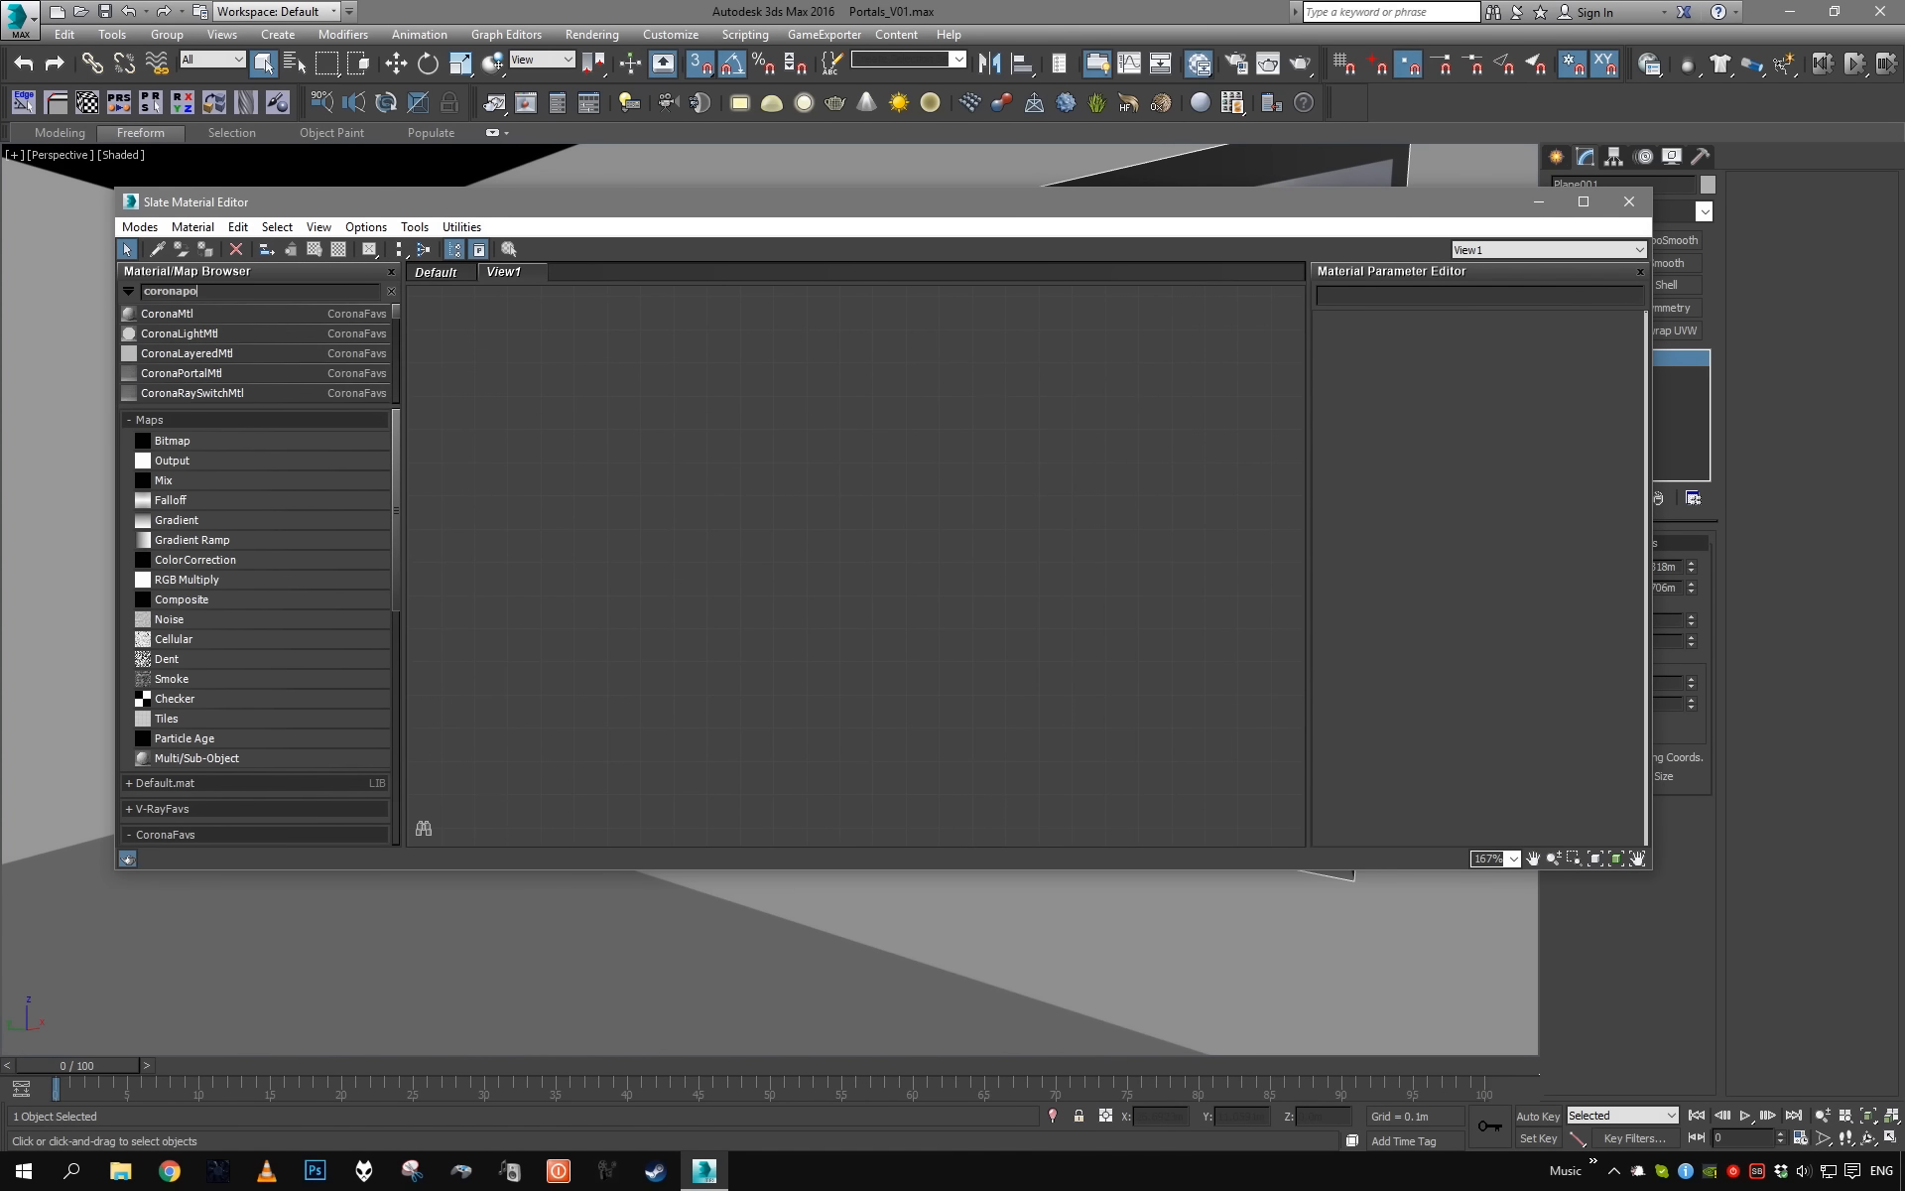
left_click_drag(325, 317, 920, 454)
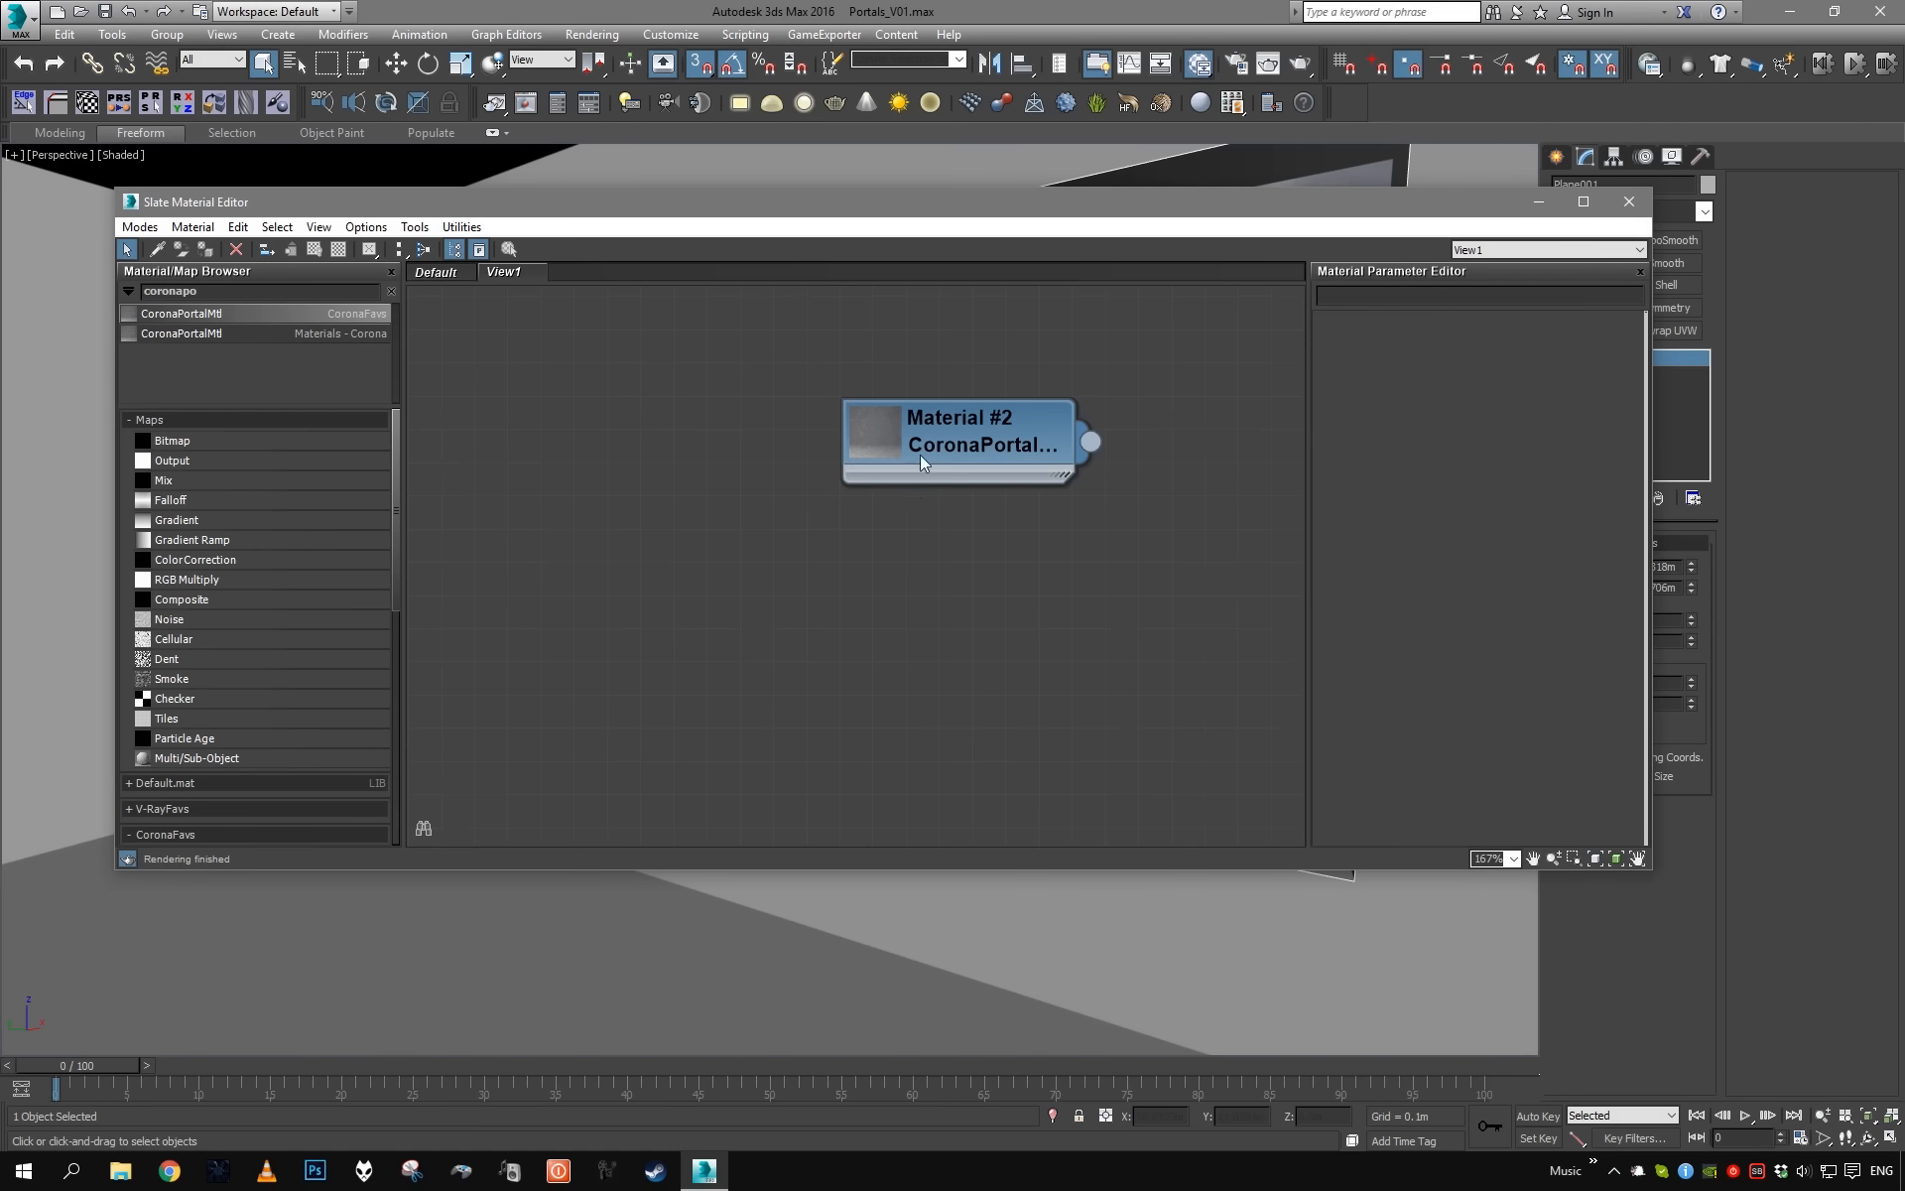
- Display the CoronaPortalMtl's parameters and minimize the Slate Material Editor
double_click(936, 447)
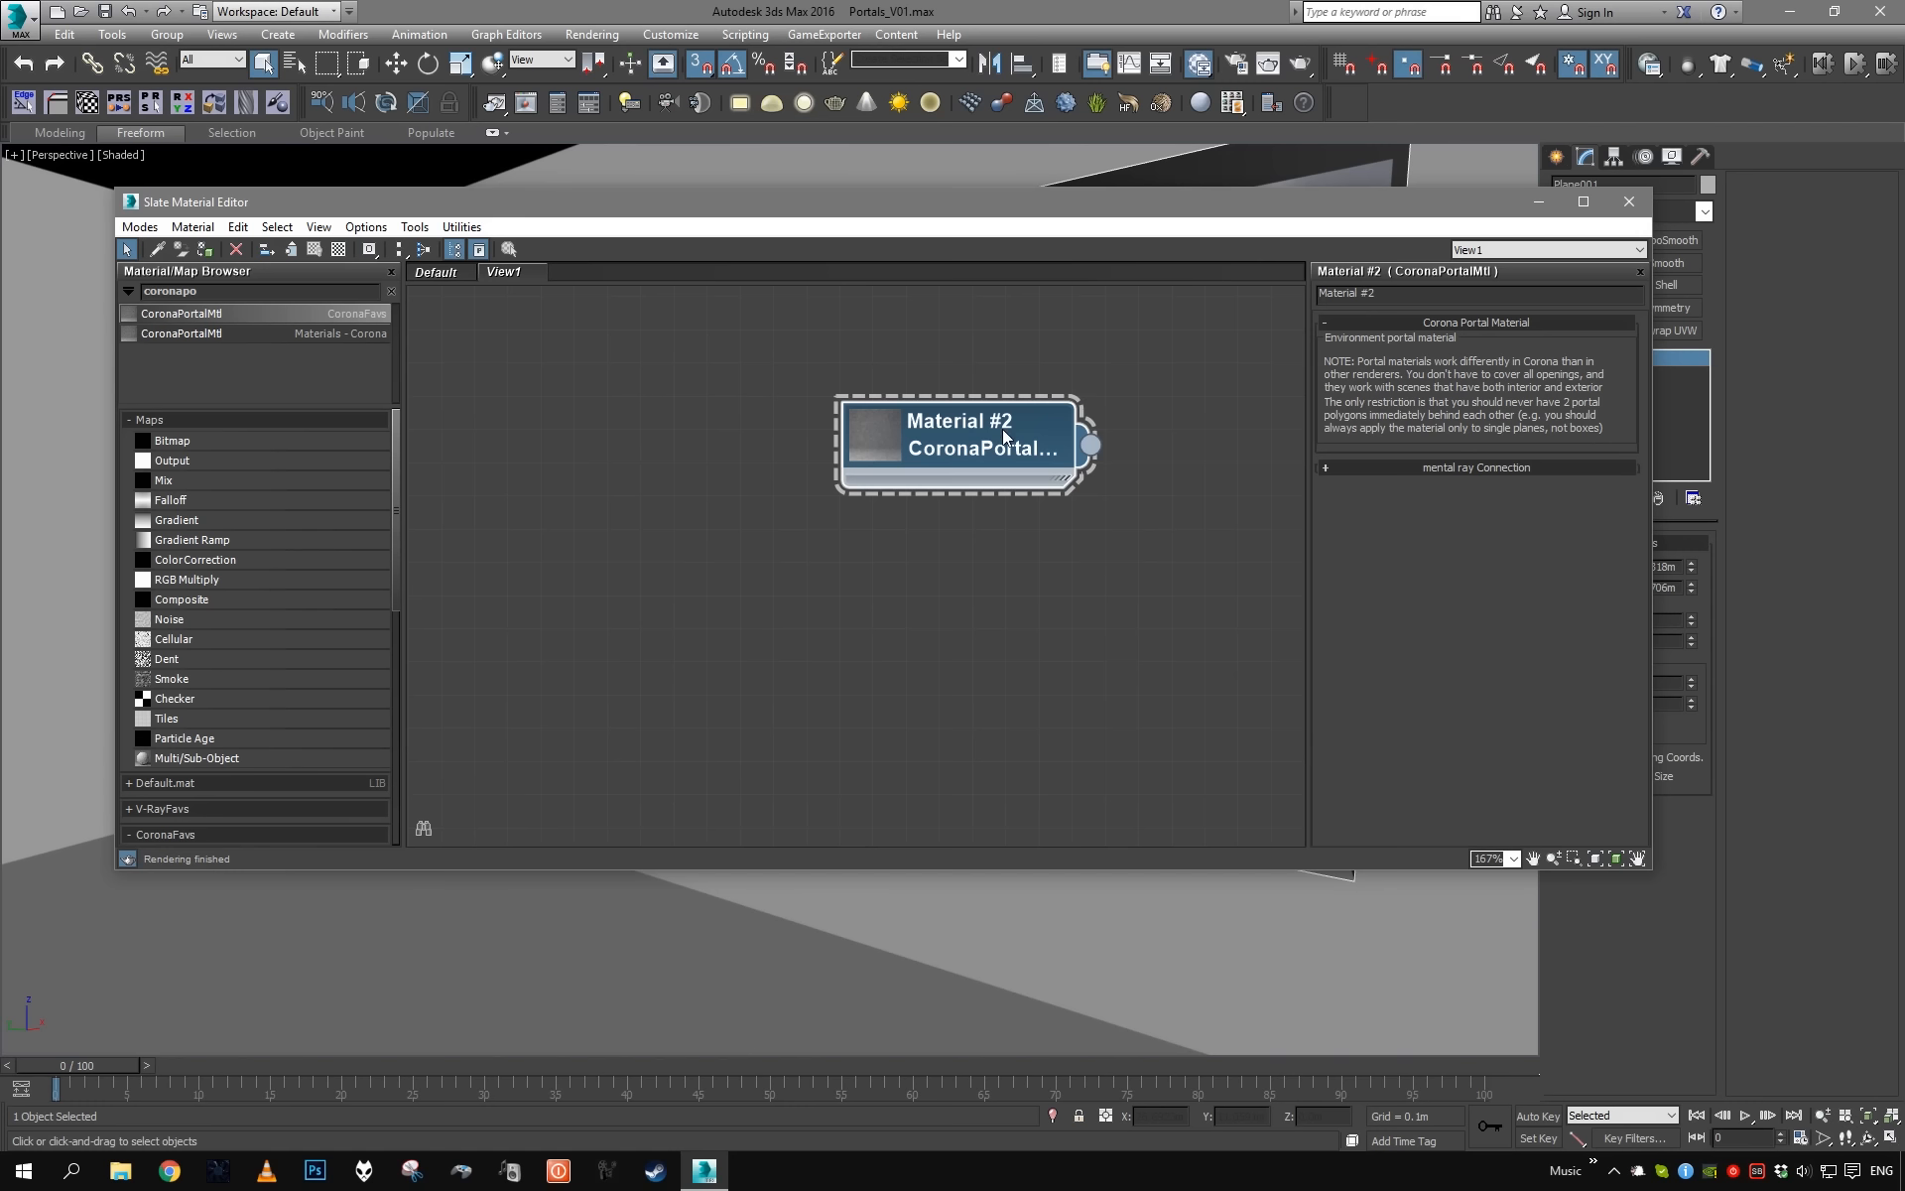
left_click(1540, 203)
- Move the portal plane along X to the outer edge of the wide window opening, at X 2.2181 m
middle_click_drag(1259, 416, 859, 586, "alt")
right_click(941, 588)
key("w")
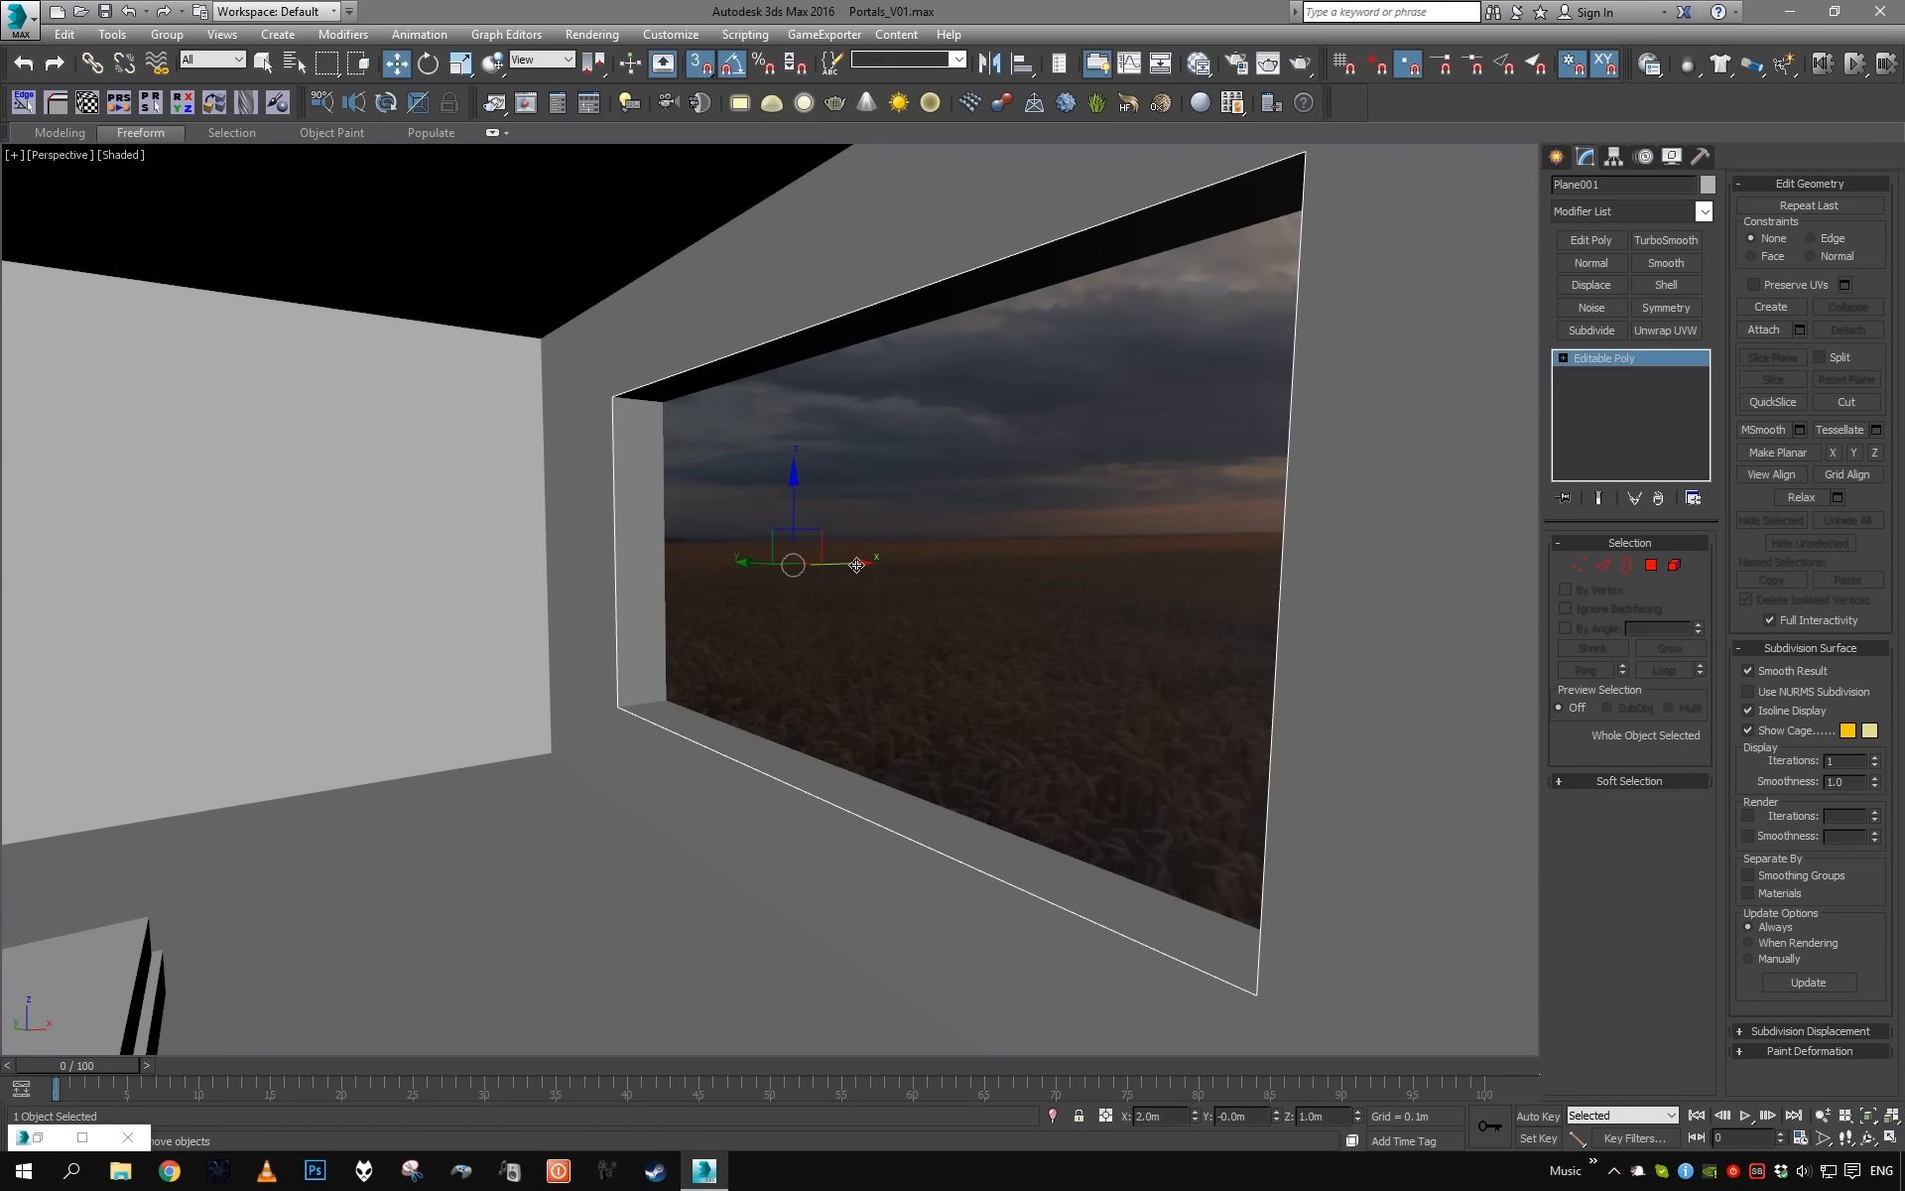
middle_click_drag(856, 565, 832, 570, "alt")
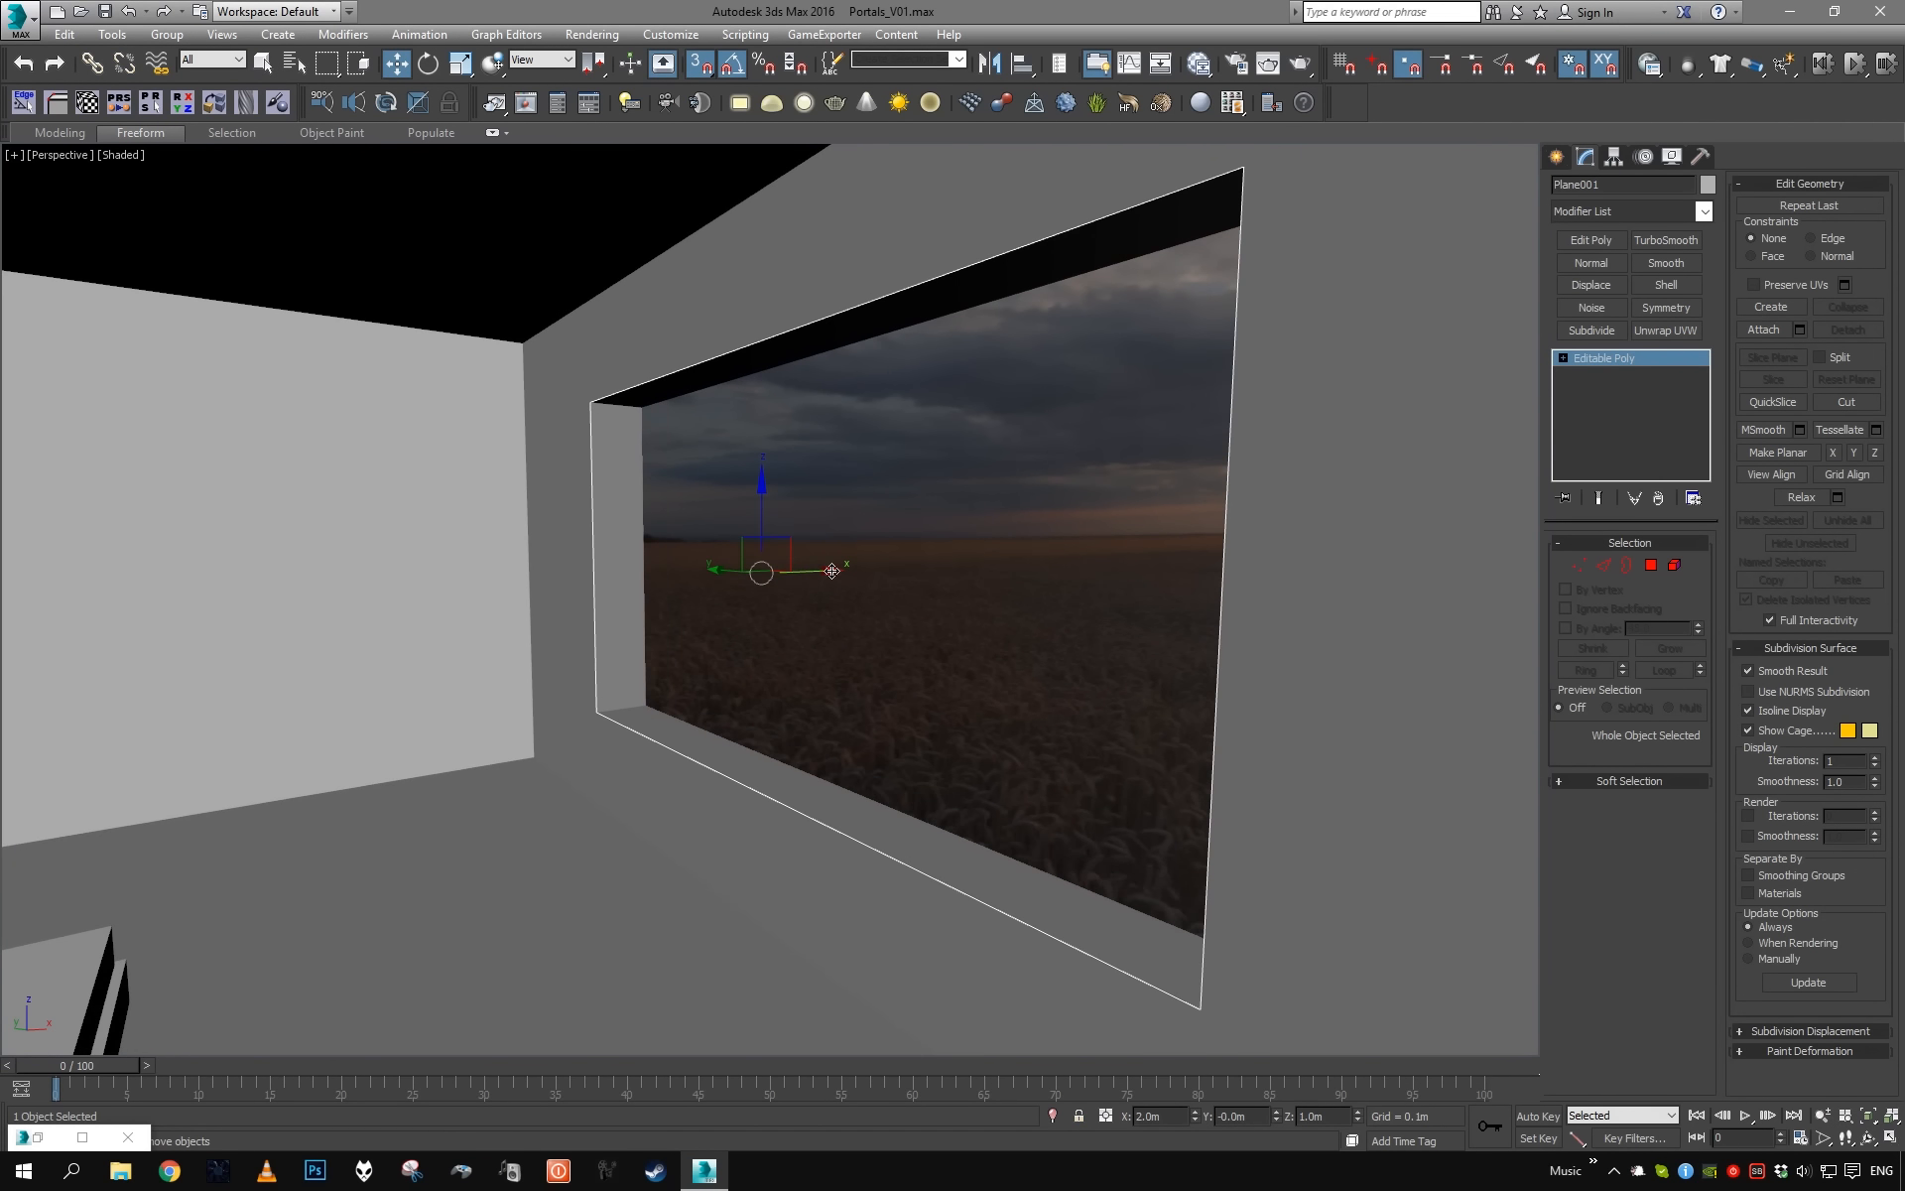
left_click_drag(825, 574, 648, 707)
right_click(648, 708)
- Move the portal plane outward past the wide window opening to X 2.4563 m and try scaling it
middle_click_drag(647, 707, 938, 609, "alt")
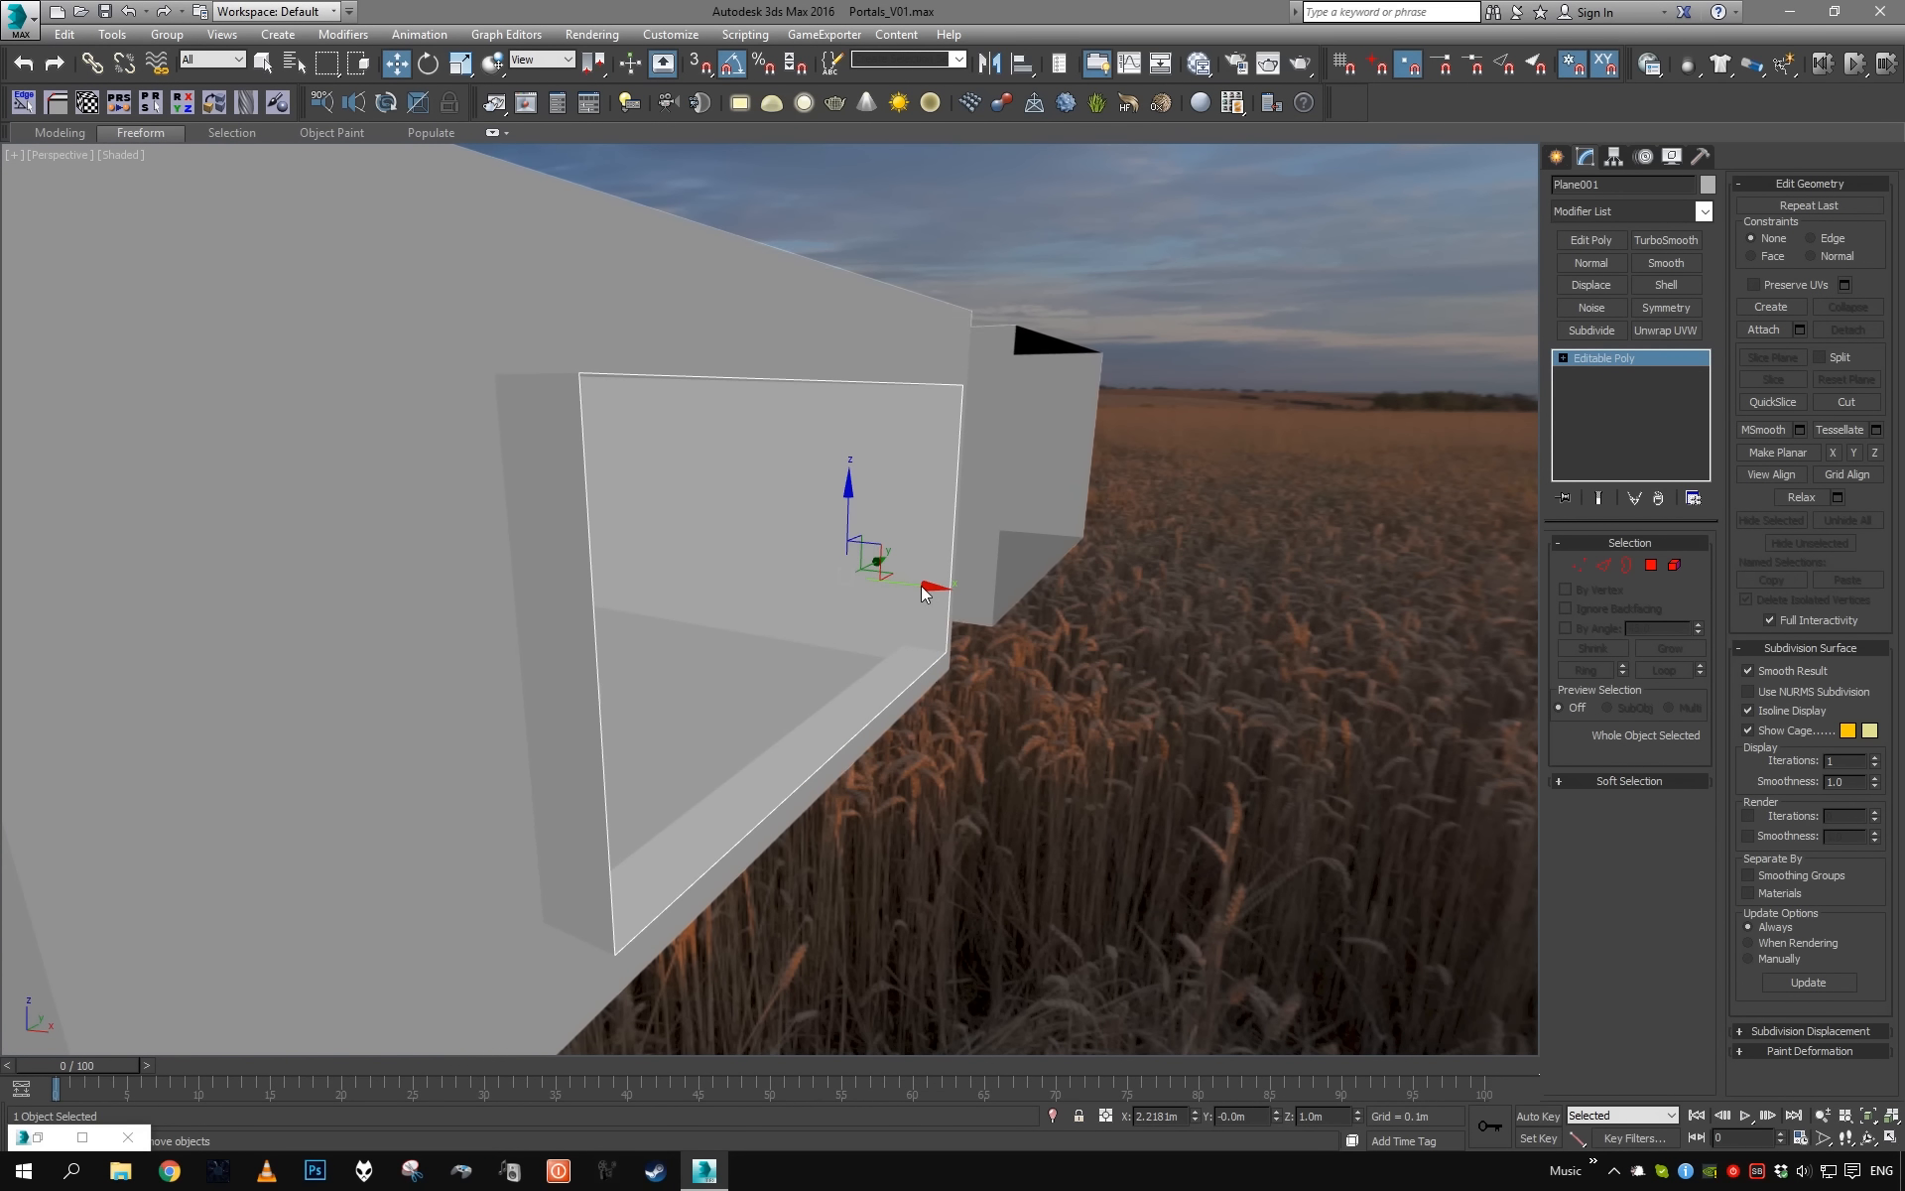
left_click_drag(921, 588, 978, 604)
scroll(978, 604, "down", 3)
key("r")
left_click_drag(863, 562, 856, 552)
key("r")
middle_click_drag(856, 552, 920, 632, "alt")
key("r")
key("r")
key("r")
key("w")
scroll(870, 614, "up", 3)
mouse_move(744, 528)
middle_mouse_down("alt")
mouse_move(710, 513)
mouse_move(731, 493)
middle_mouse_up("alt")
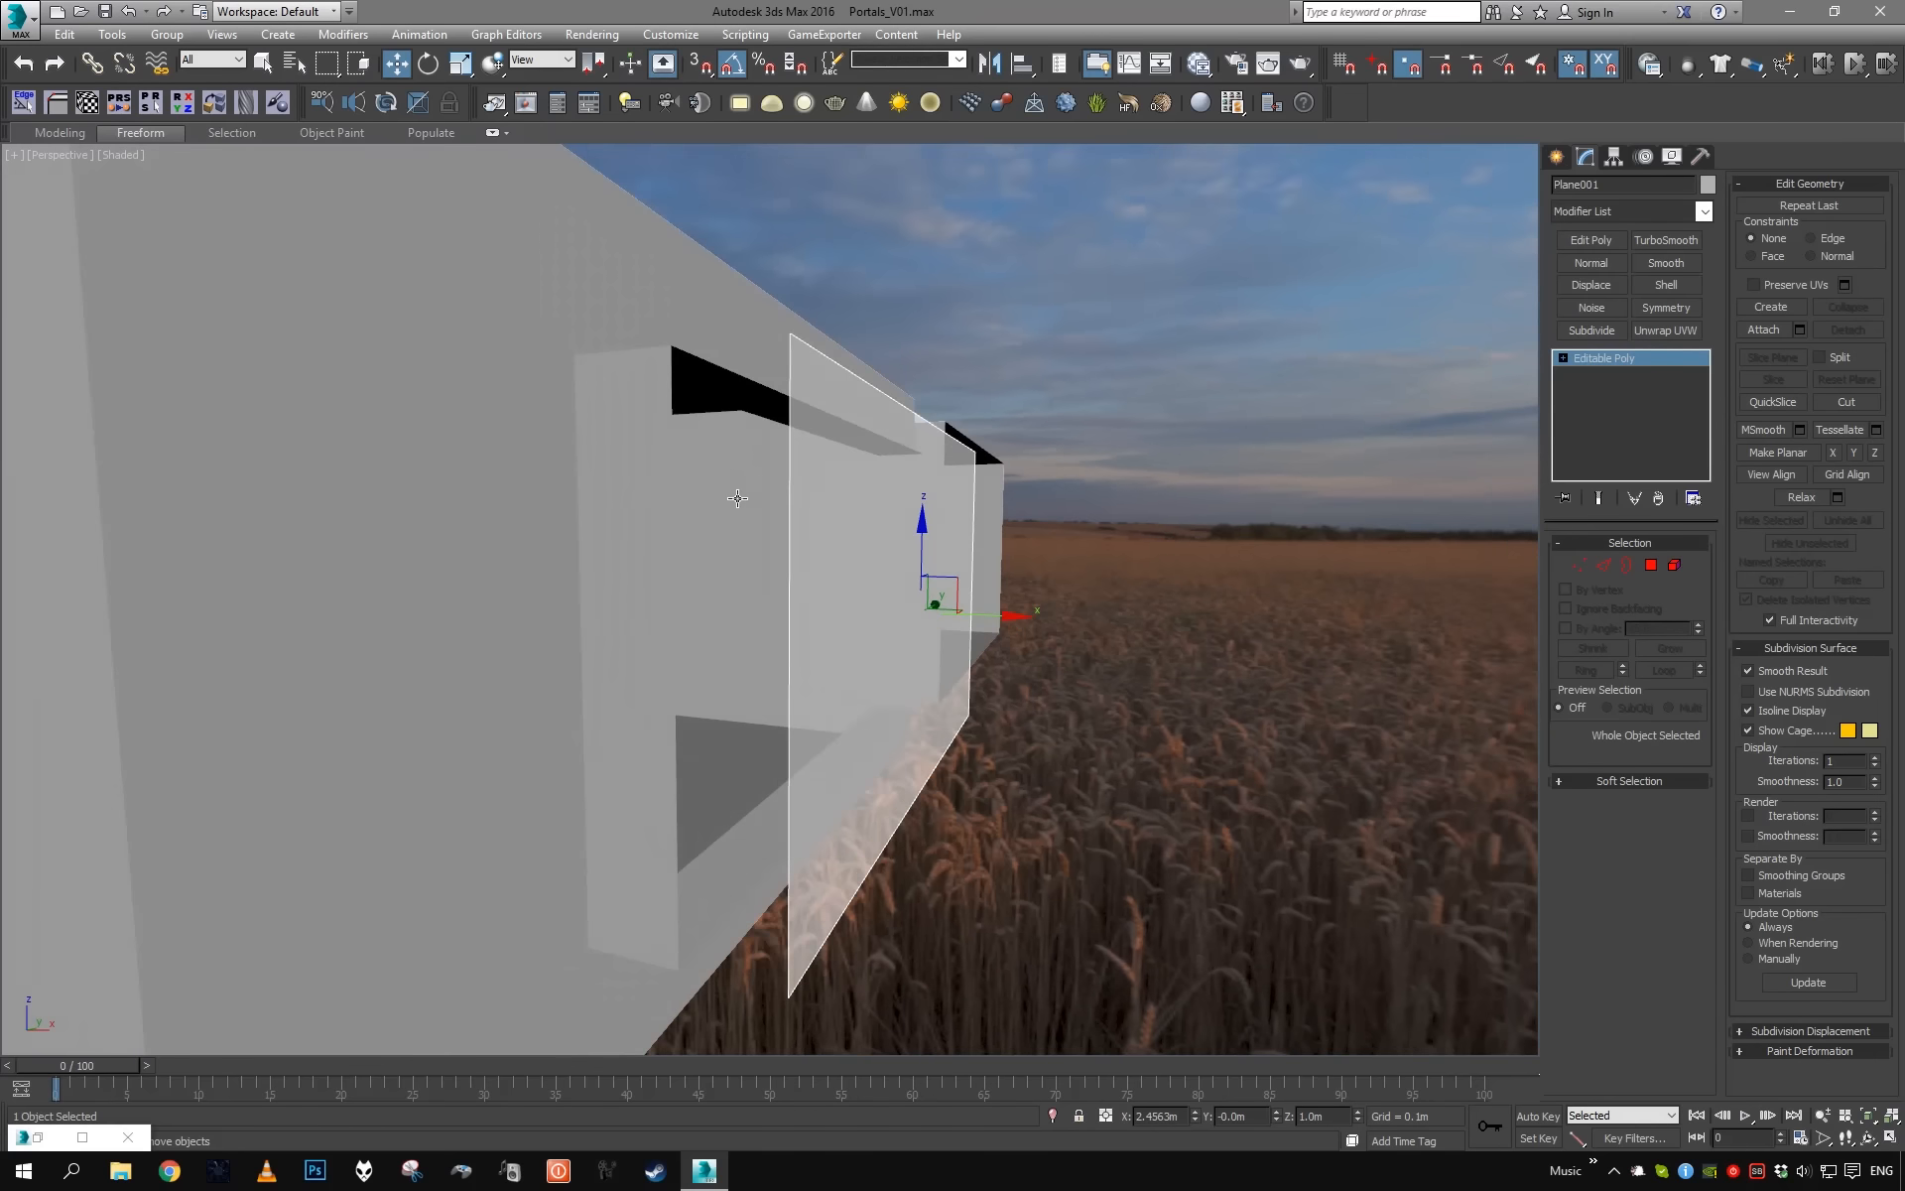
- Check the offset portal plane against the wide window opening through Camera2 and in the perspective view
key("c")
double_click(887, 453)
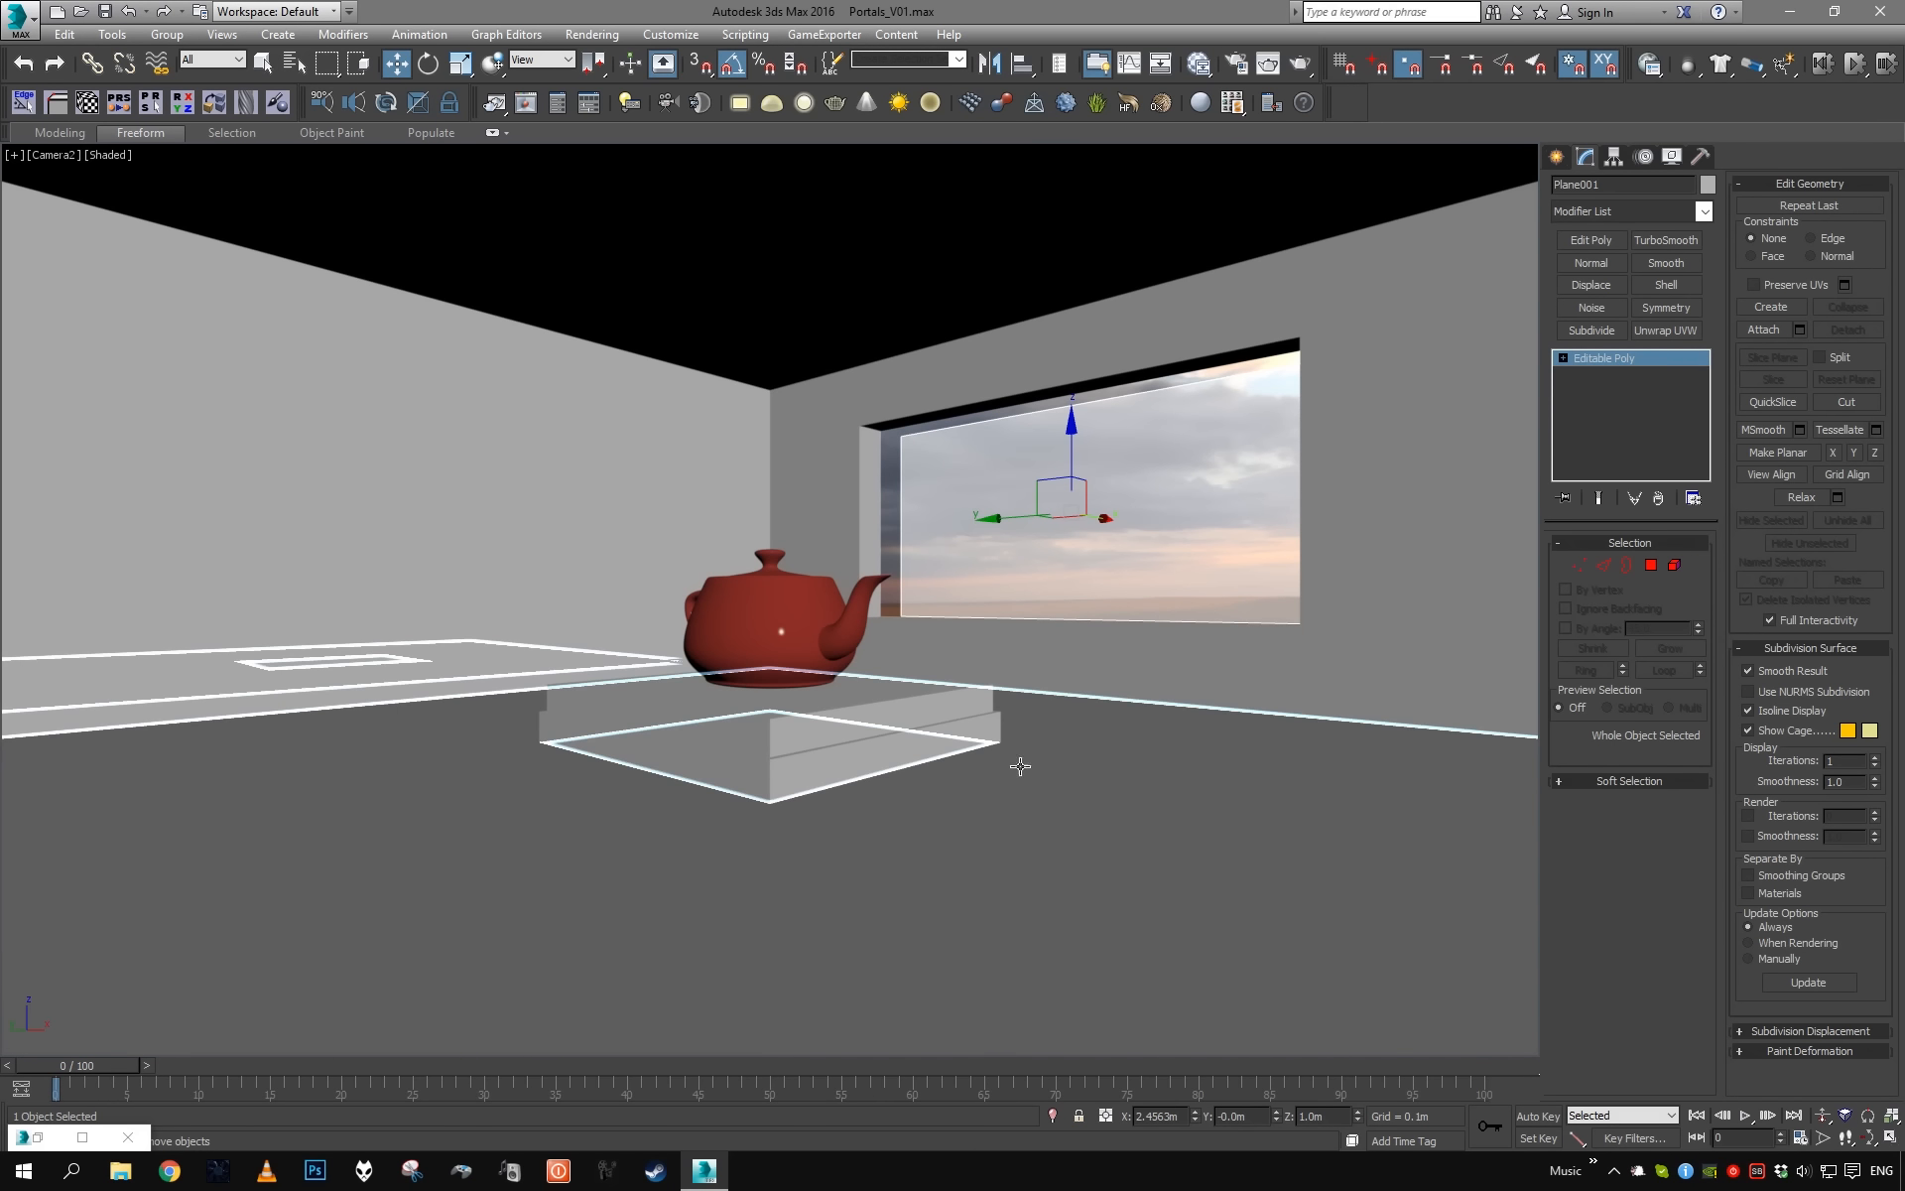
key("p")
key("z")
middle_click_drag(1050, 548, 1079, 500, "alt")
scroll(901, 663, "down", 3)
scroll(877, 634, "up", 2)
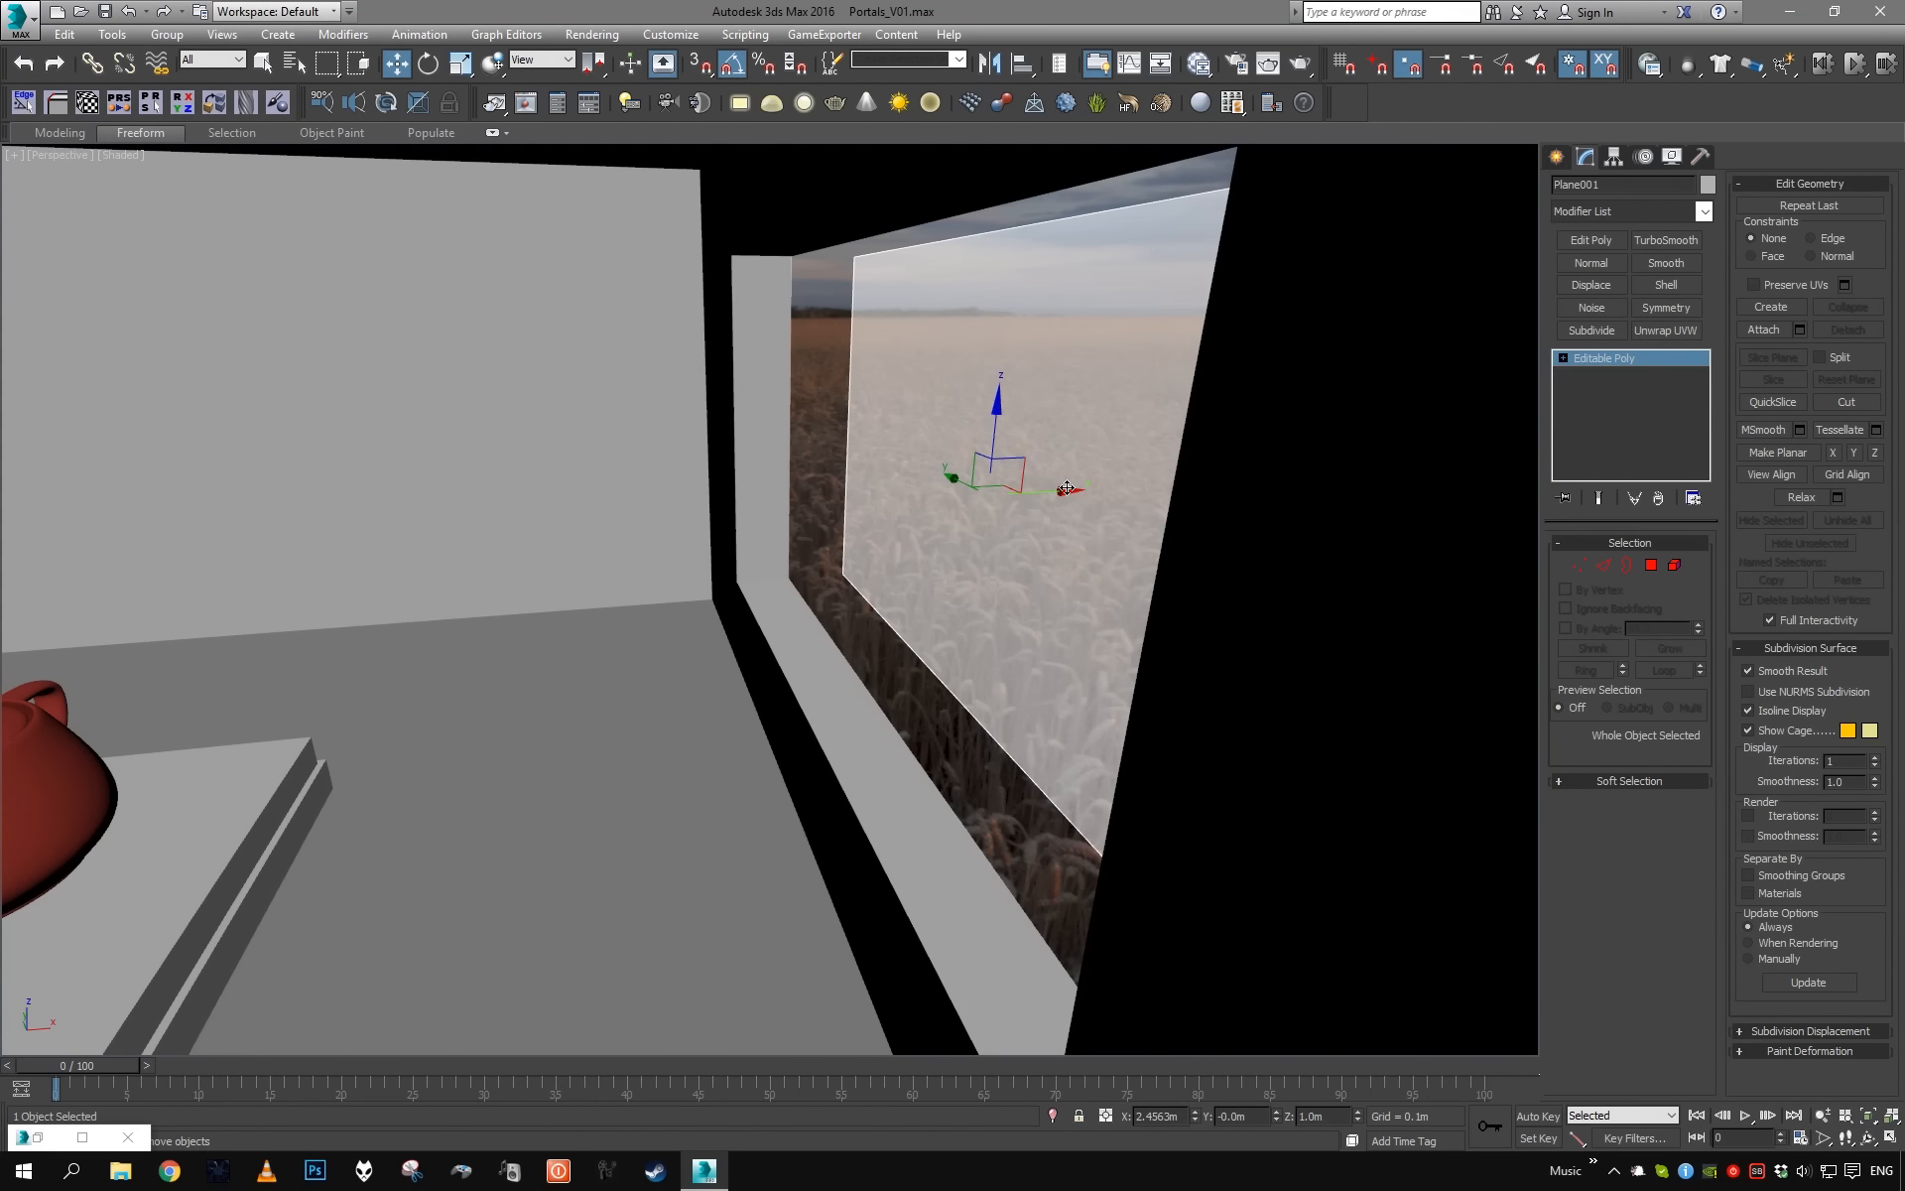
- Move the portal plane back to the inner face of the wide window at X 2.0 m and try scaling it
left_click_drag(1063, 491, 842, 500)
middle_click_drag(789, 486, 837, 582, "alt")
key("r")
left_click_drag(750, 498, 751, 477)
middle_click_drag(806, 530, 1057, 639, "alt")
key("w")
key("s")
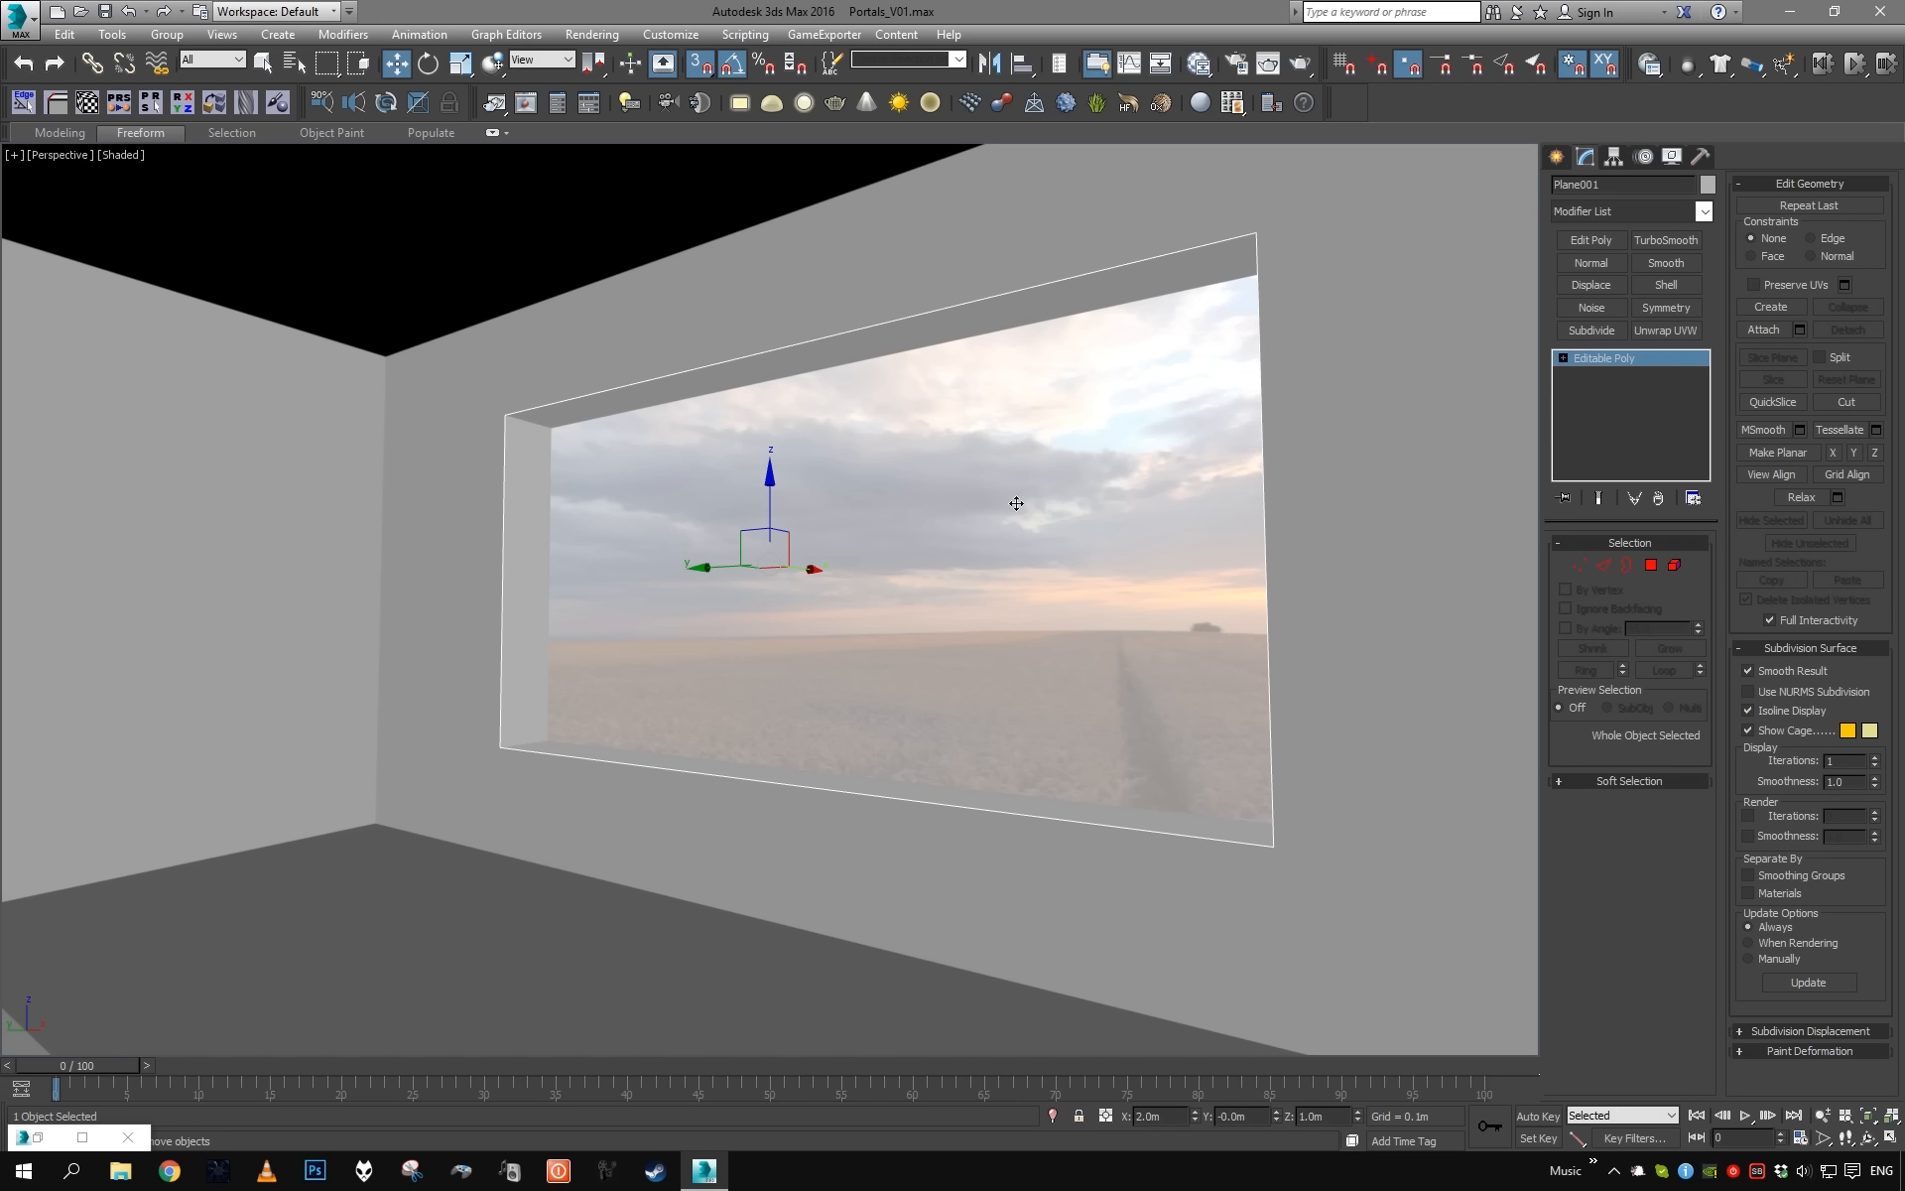
- Examine from inside the room and through Camera2 how the portal plane covers the inner face of the window opening
middle_click_drag(1013, 538, 1055, 533, "alt")
mouse_move(913, 577)
middle_mouse_down("alt")
mouse_move(963, 578)
mouse_move(942, 592)
middle_mouse_up("alt")
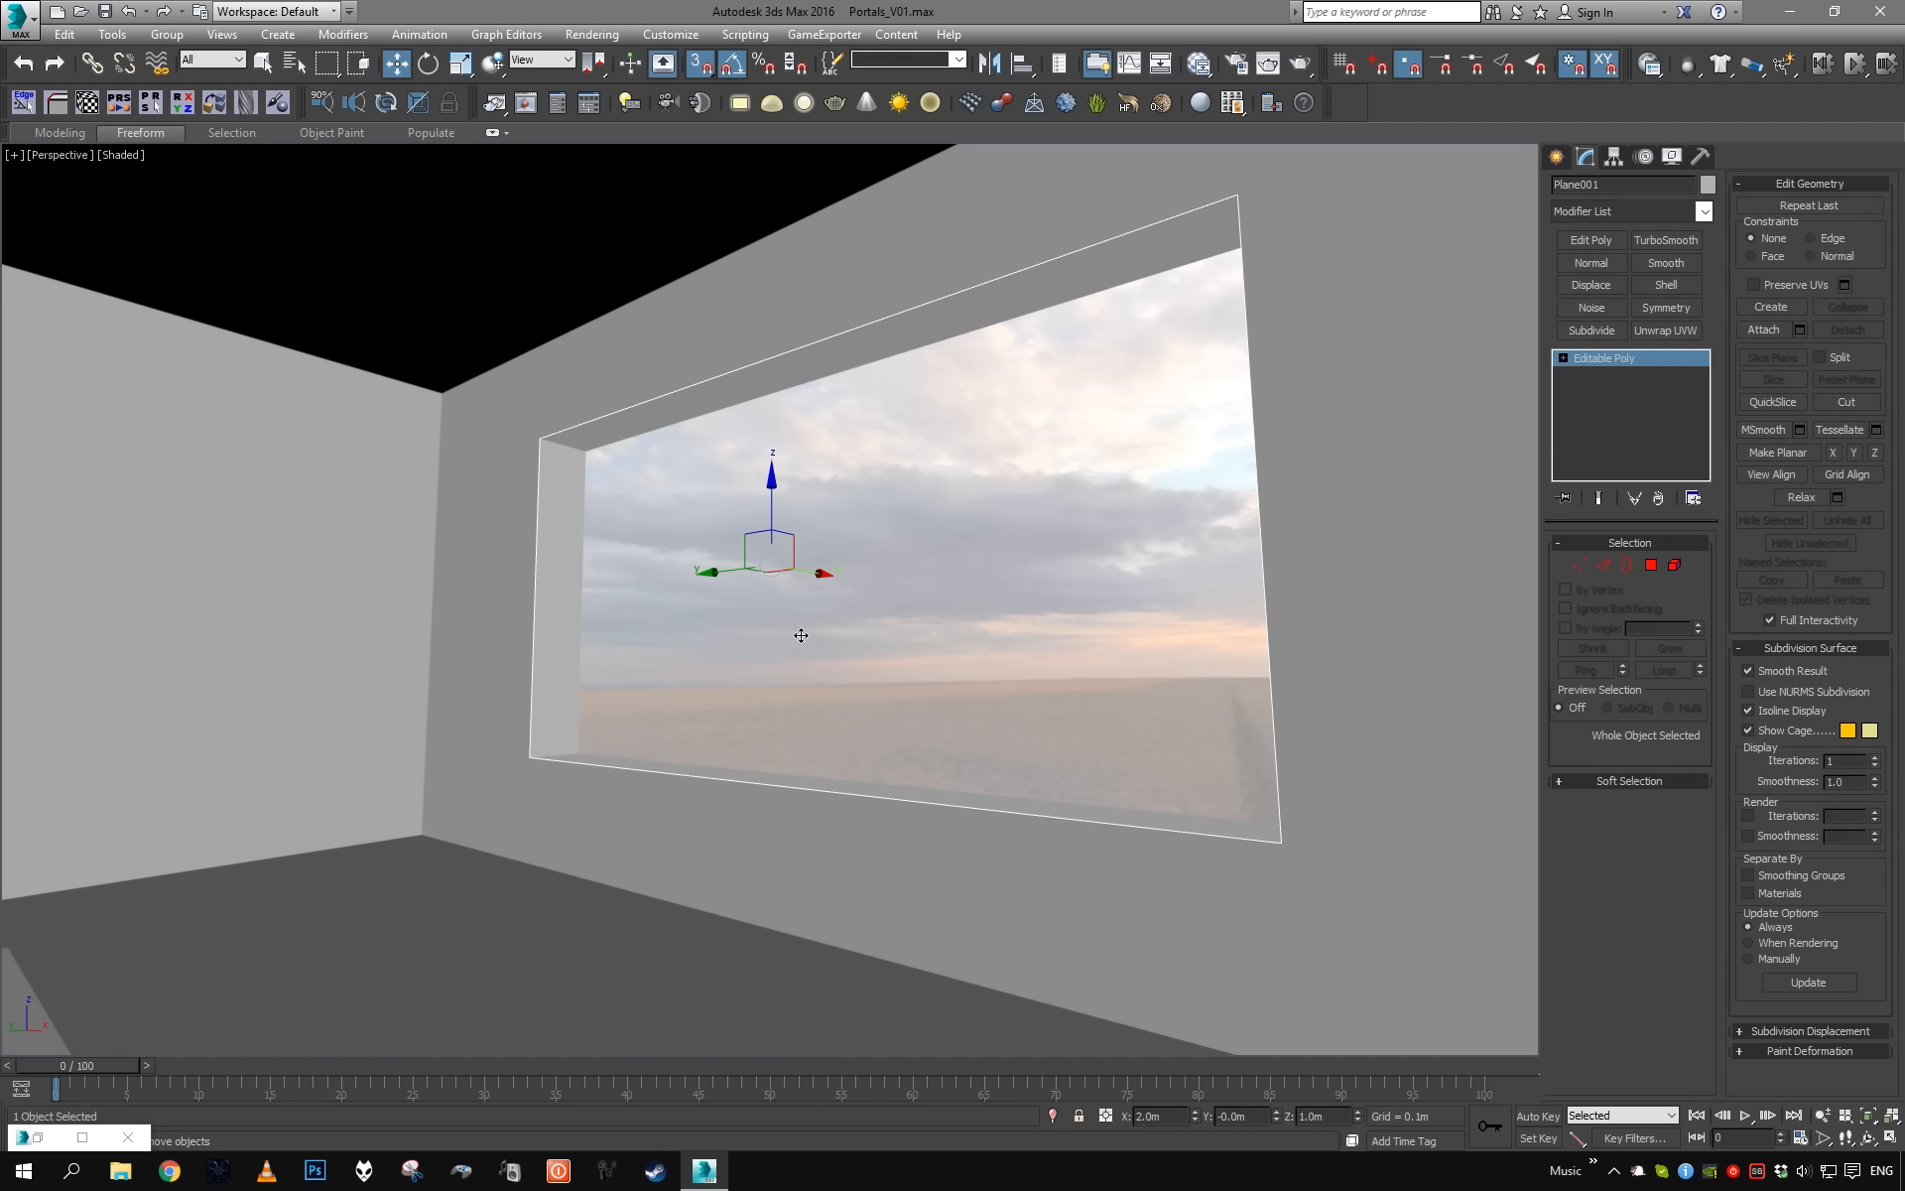
middle_click_drag(802, 635, 631, 613, "alt")
middle_click_drag(631, 613, 715, 610, "alt")
scroll(705, 648, "up", 2)
key("q")
scroll(742, 646, "up", 3)
scroll(706, 629, "up", 3)
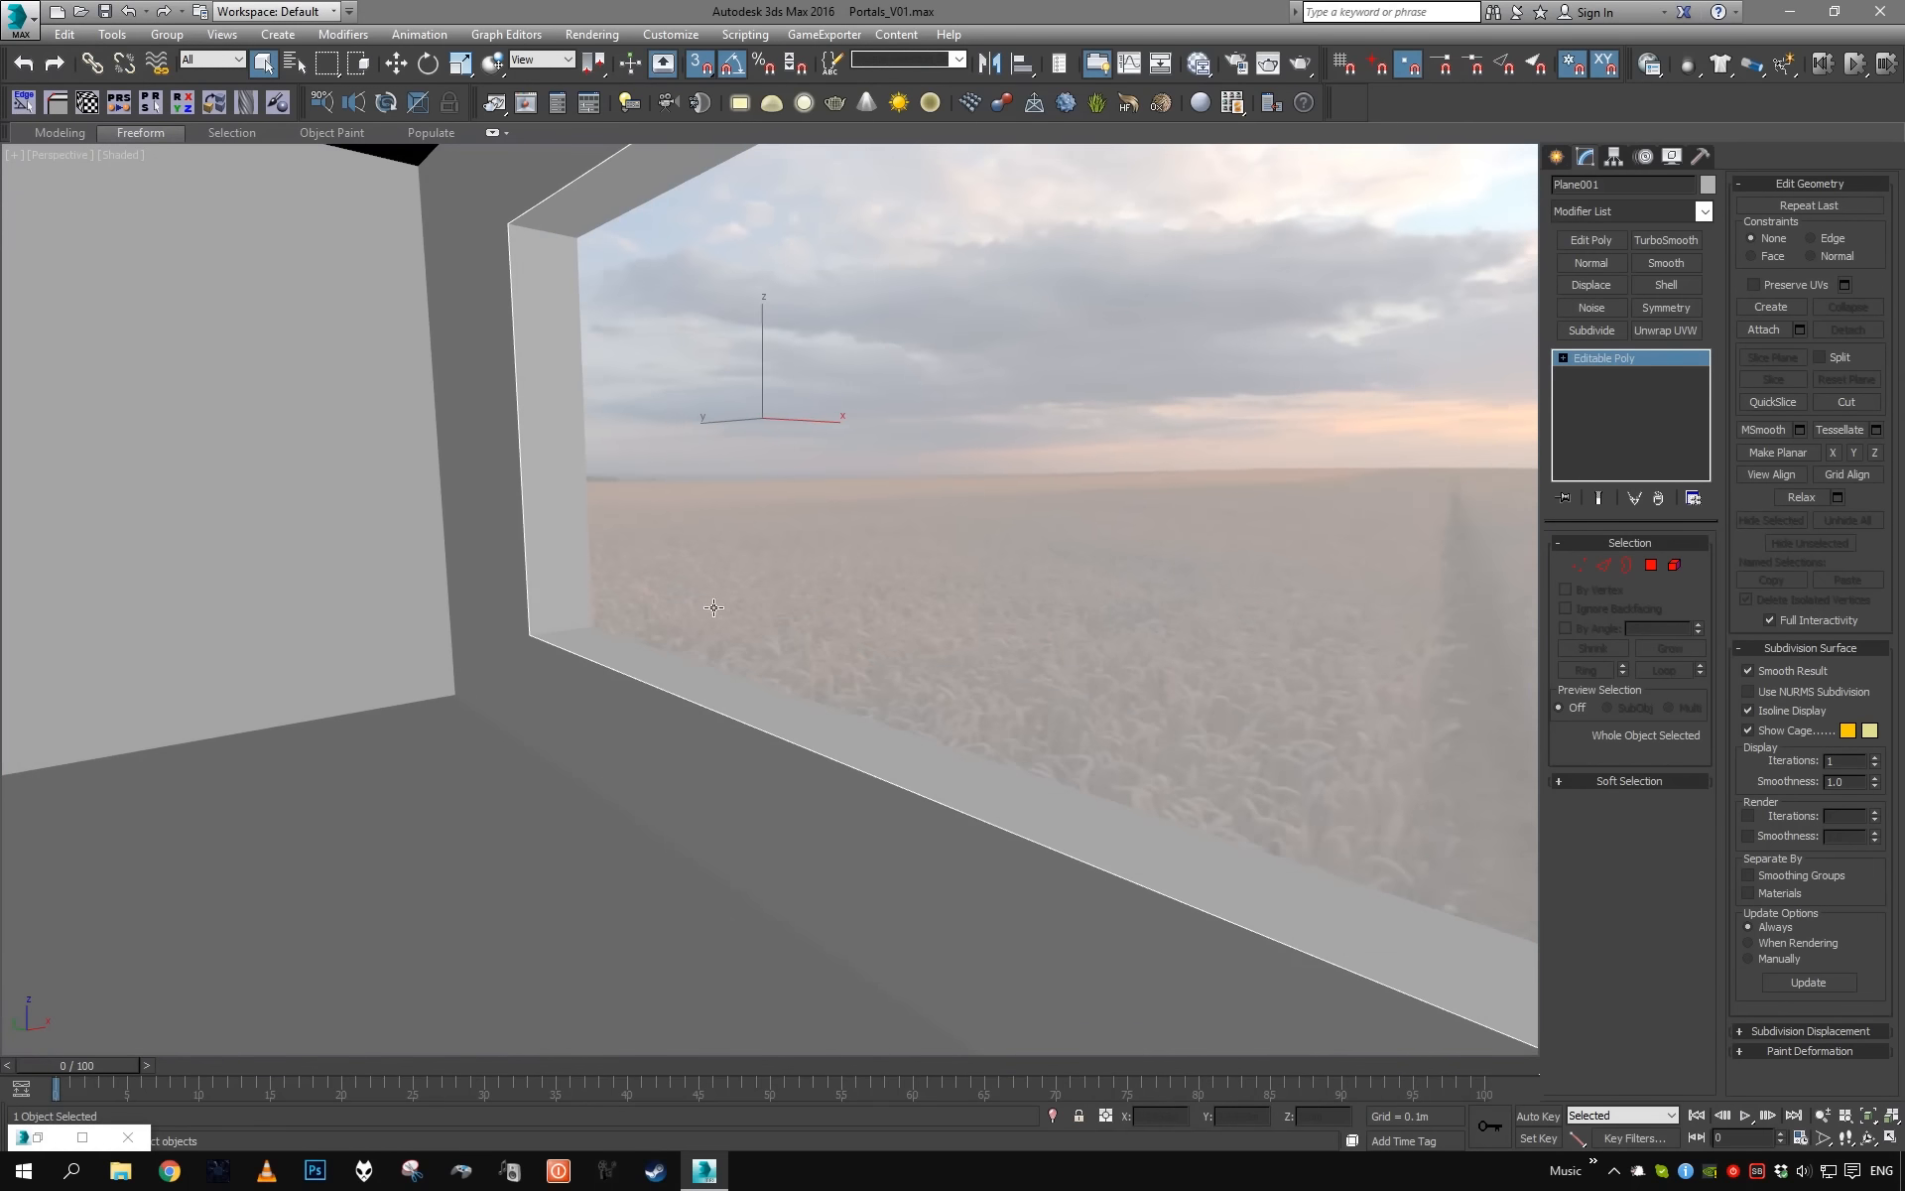
middle_click_drag(750, 521, 863, 552)
scroll(749, 582, "down", 4)
scroll(855, 561, "up", 2)
key("c")
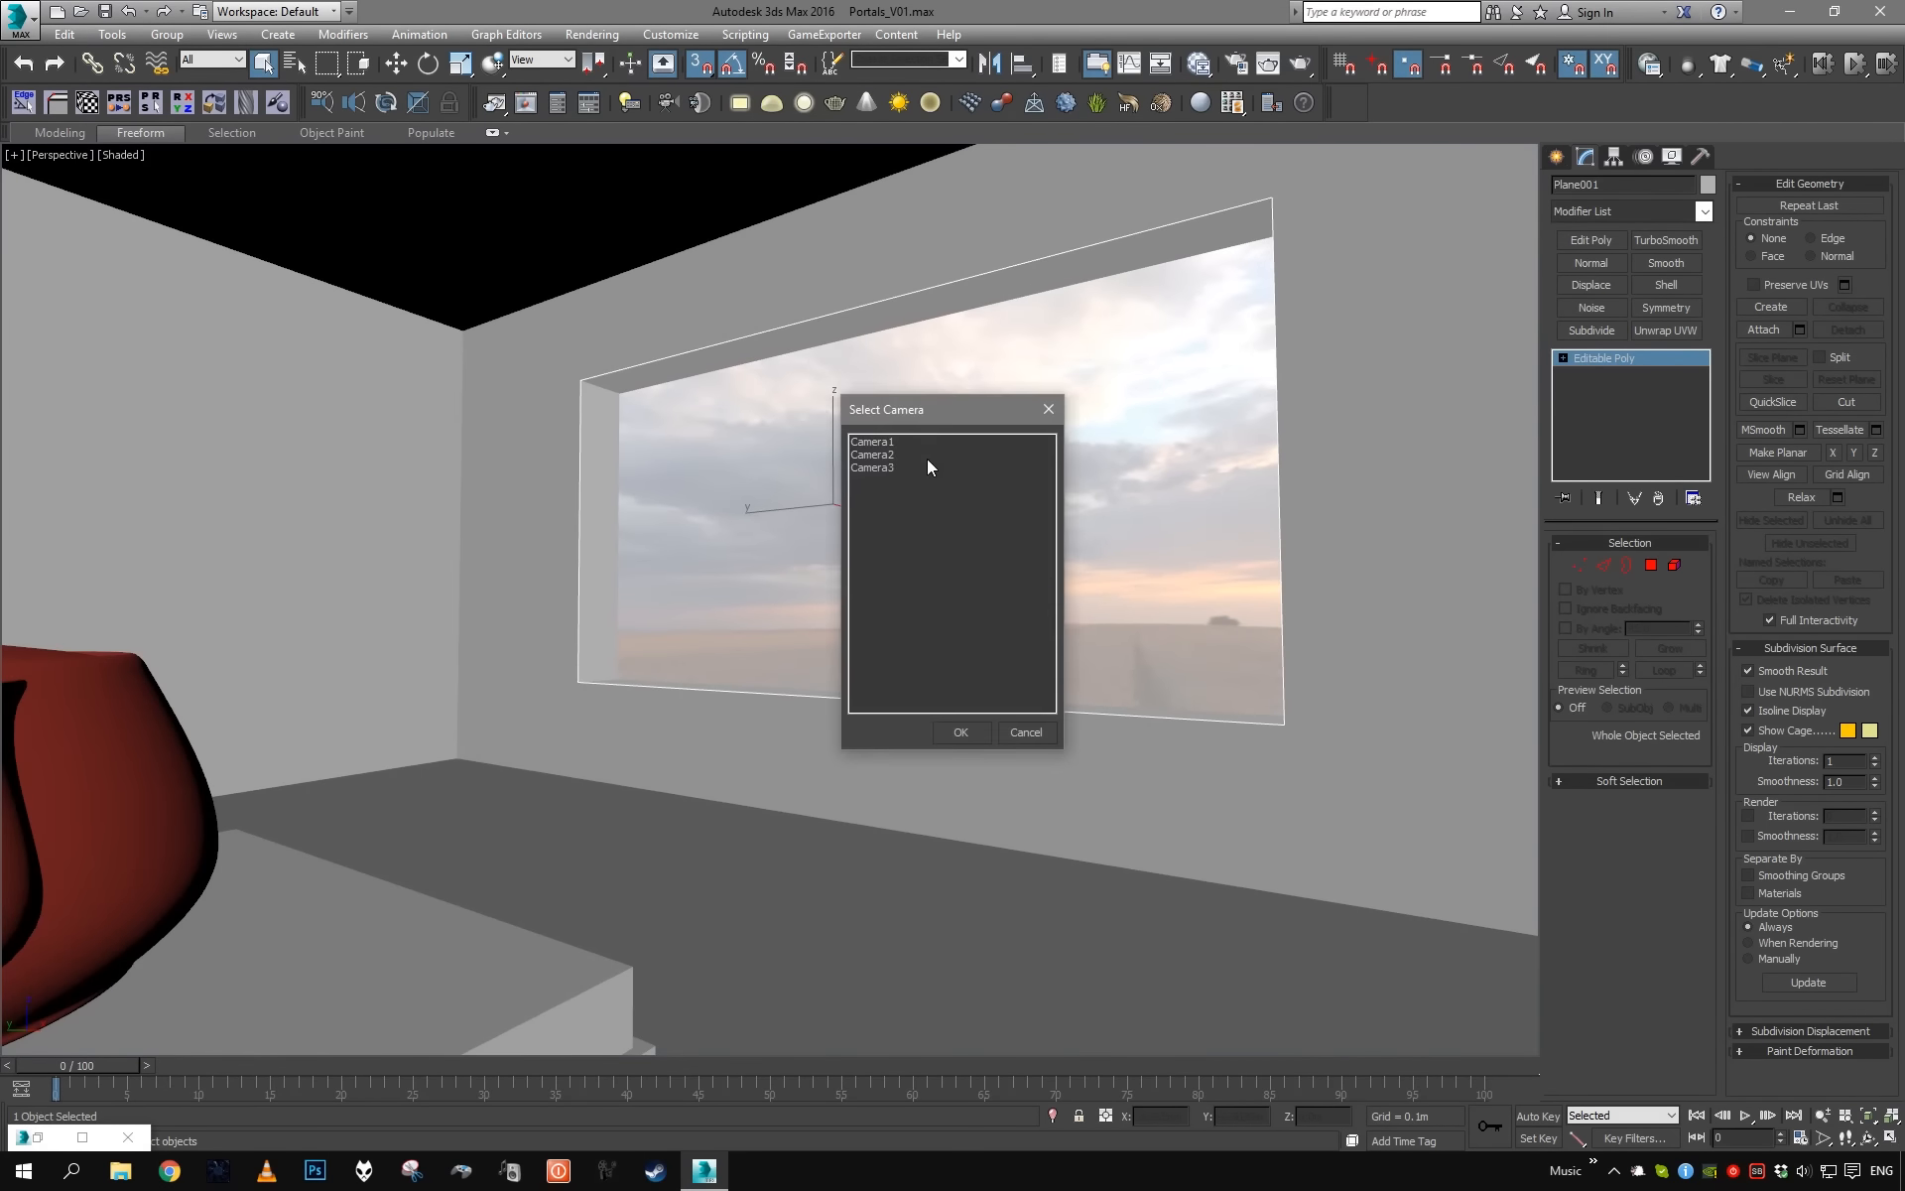
double_click(926, 458)
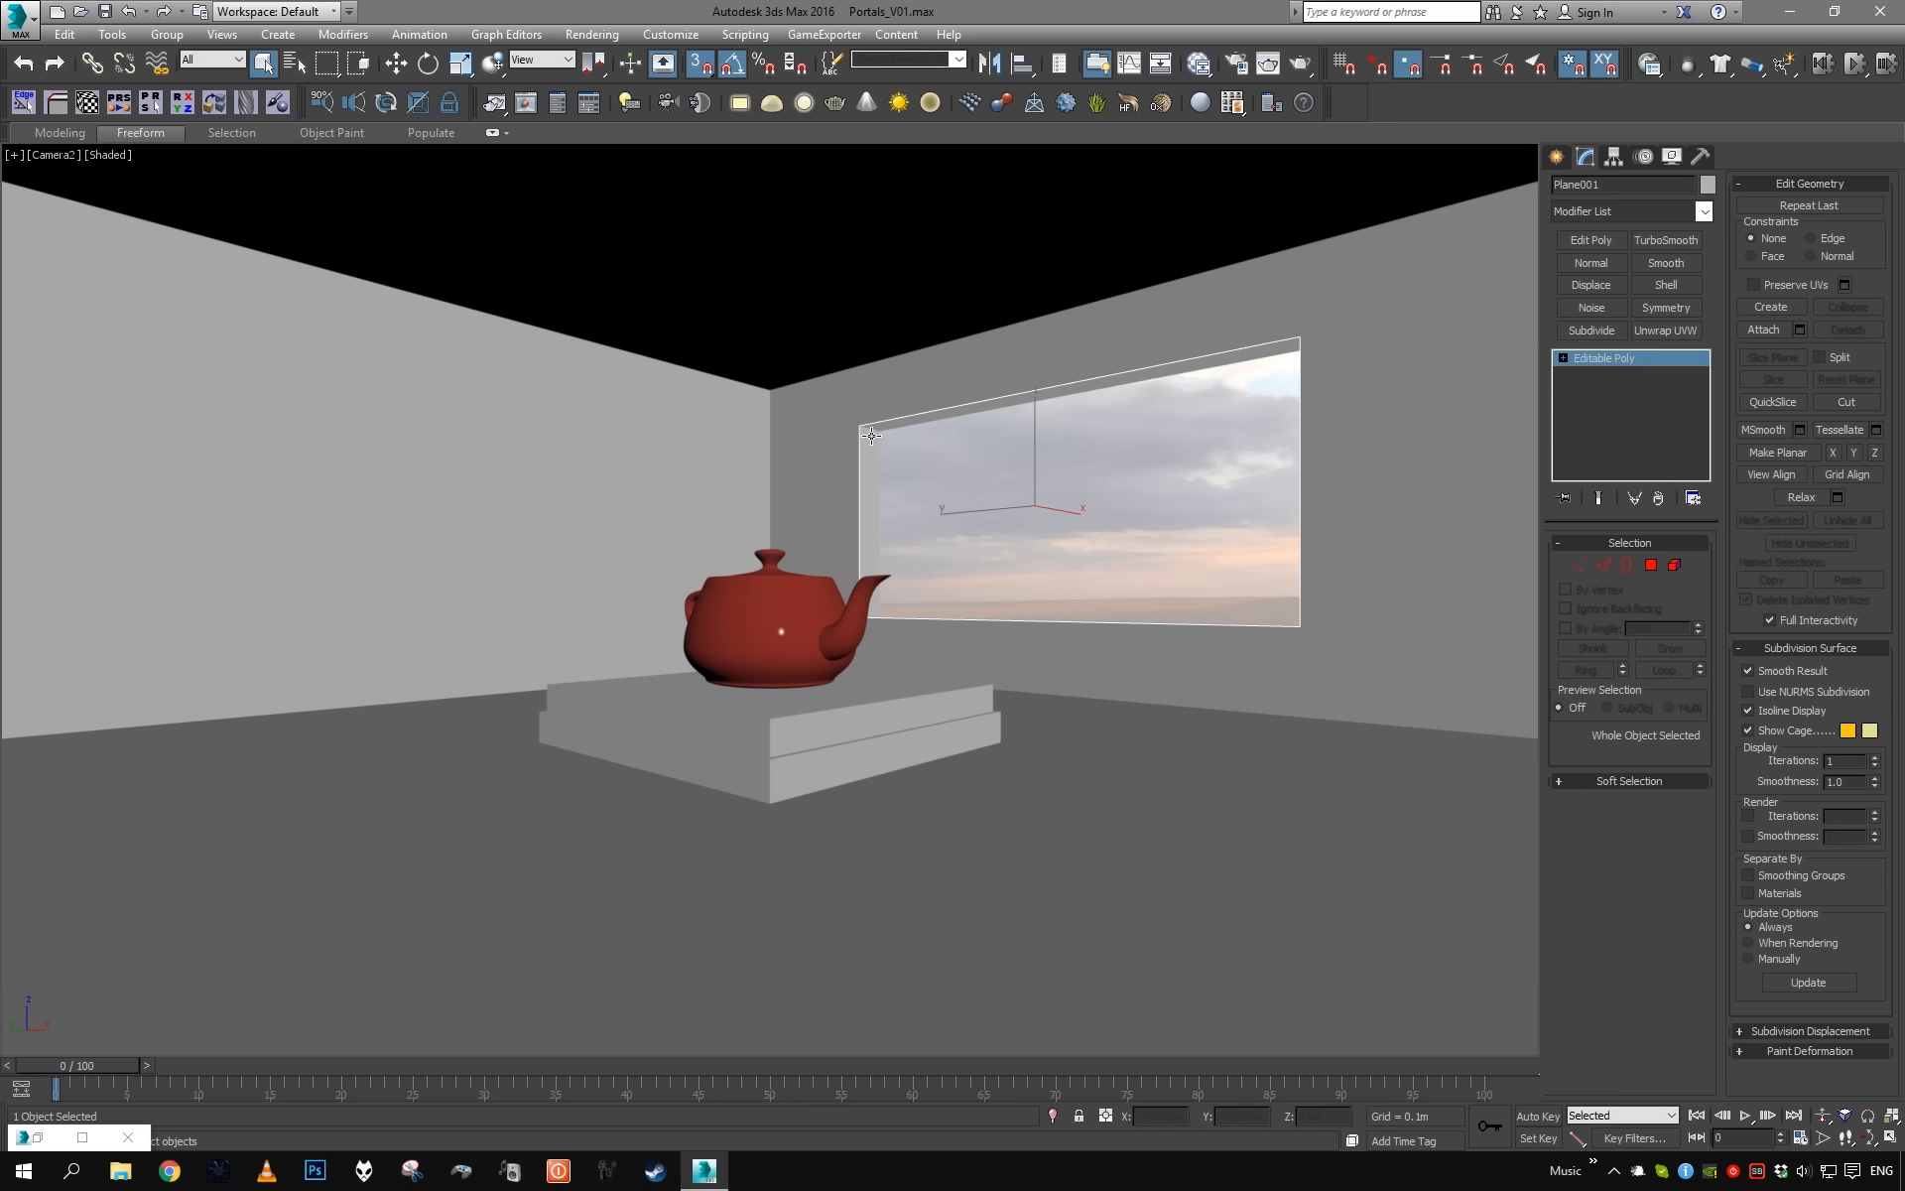
- Select the ring of polygons forming the wide window's reveal on the Room model
key("p")
middle_click_drag(1007, 468, 680, 545, "alt")
key("4")
left_click(679, 545)
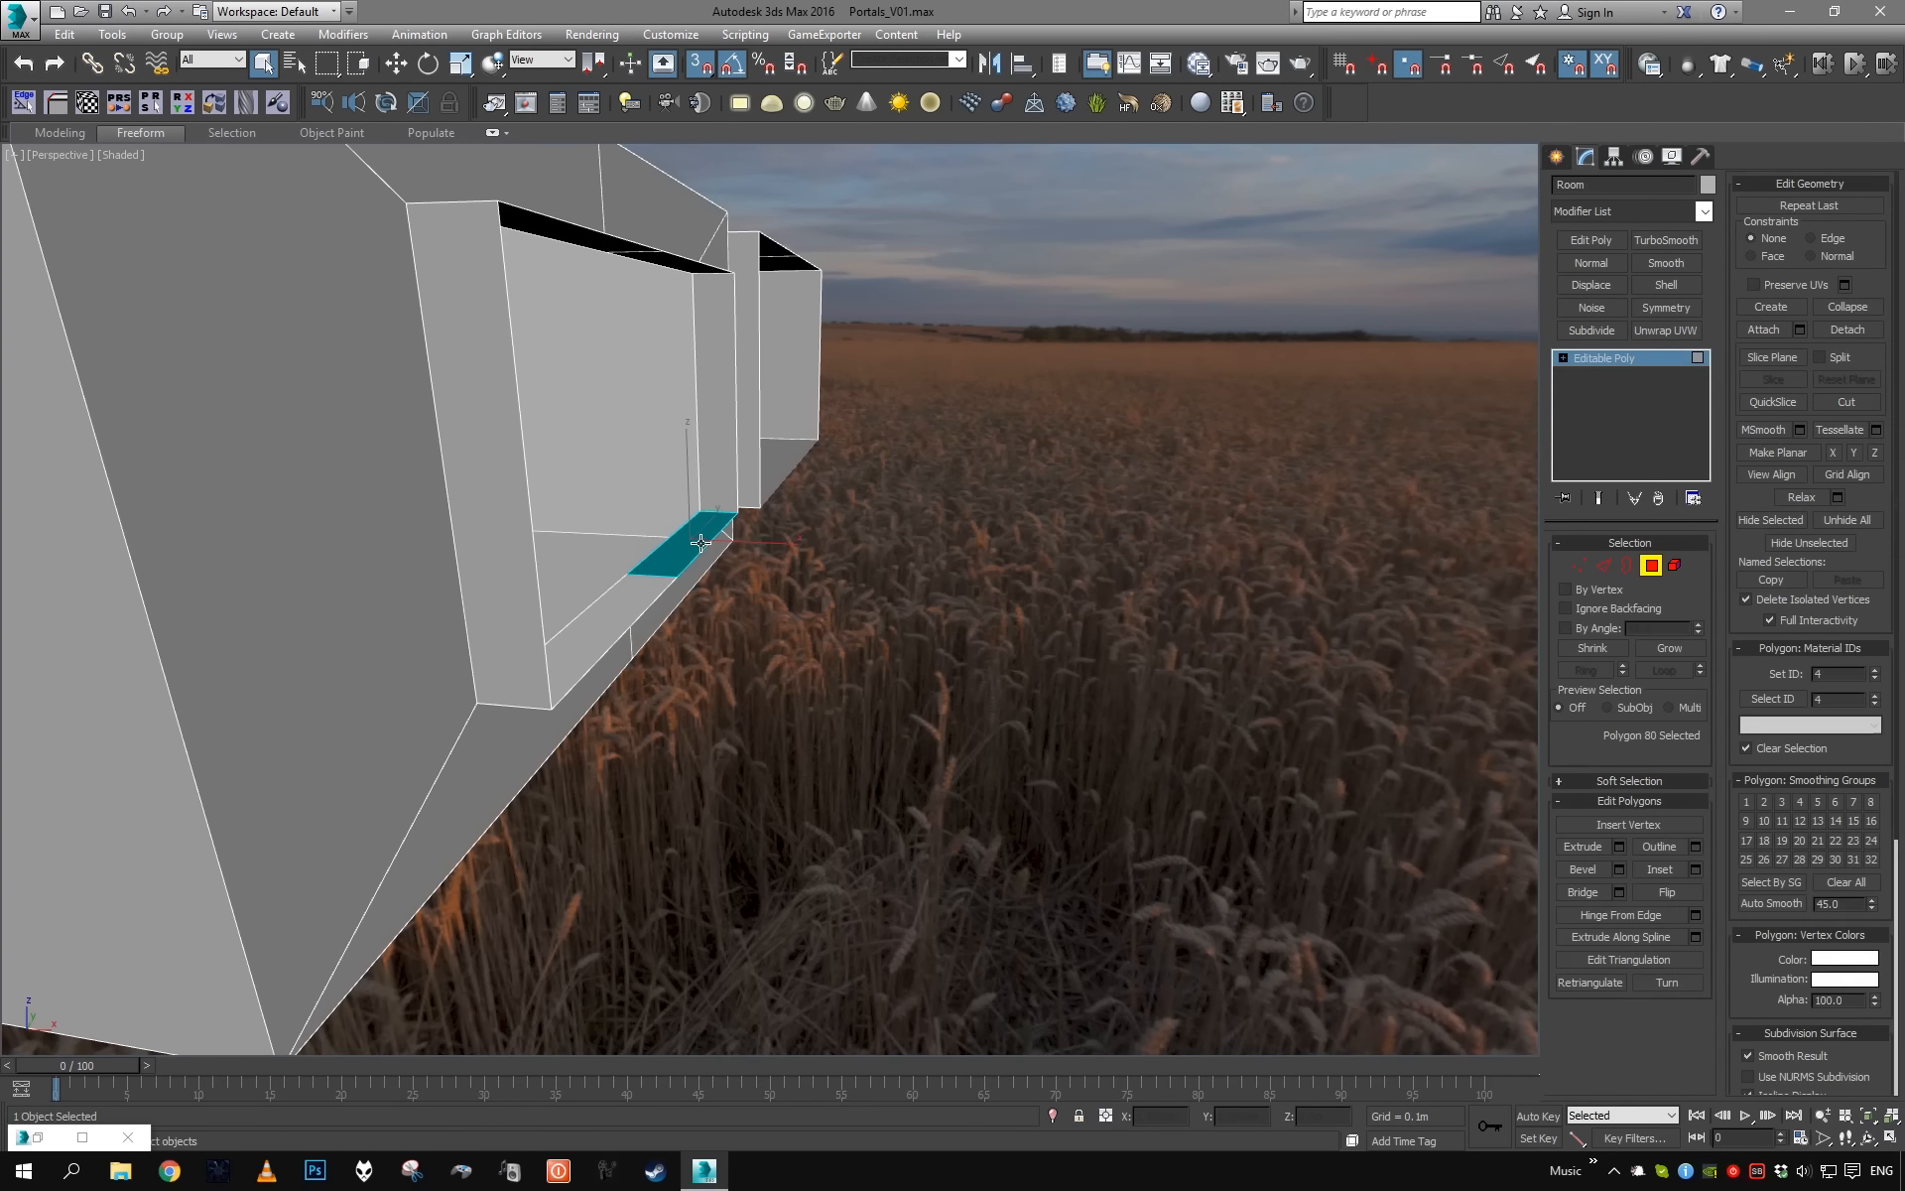
left_click(716, 475, "shift")
key("z")
middle_click_drag(716, 474, 963, 510, "alt")
scroll(962, 510, "up", 3)
scroll(960, 510, "down", 4)
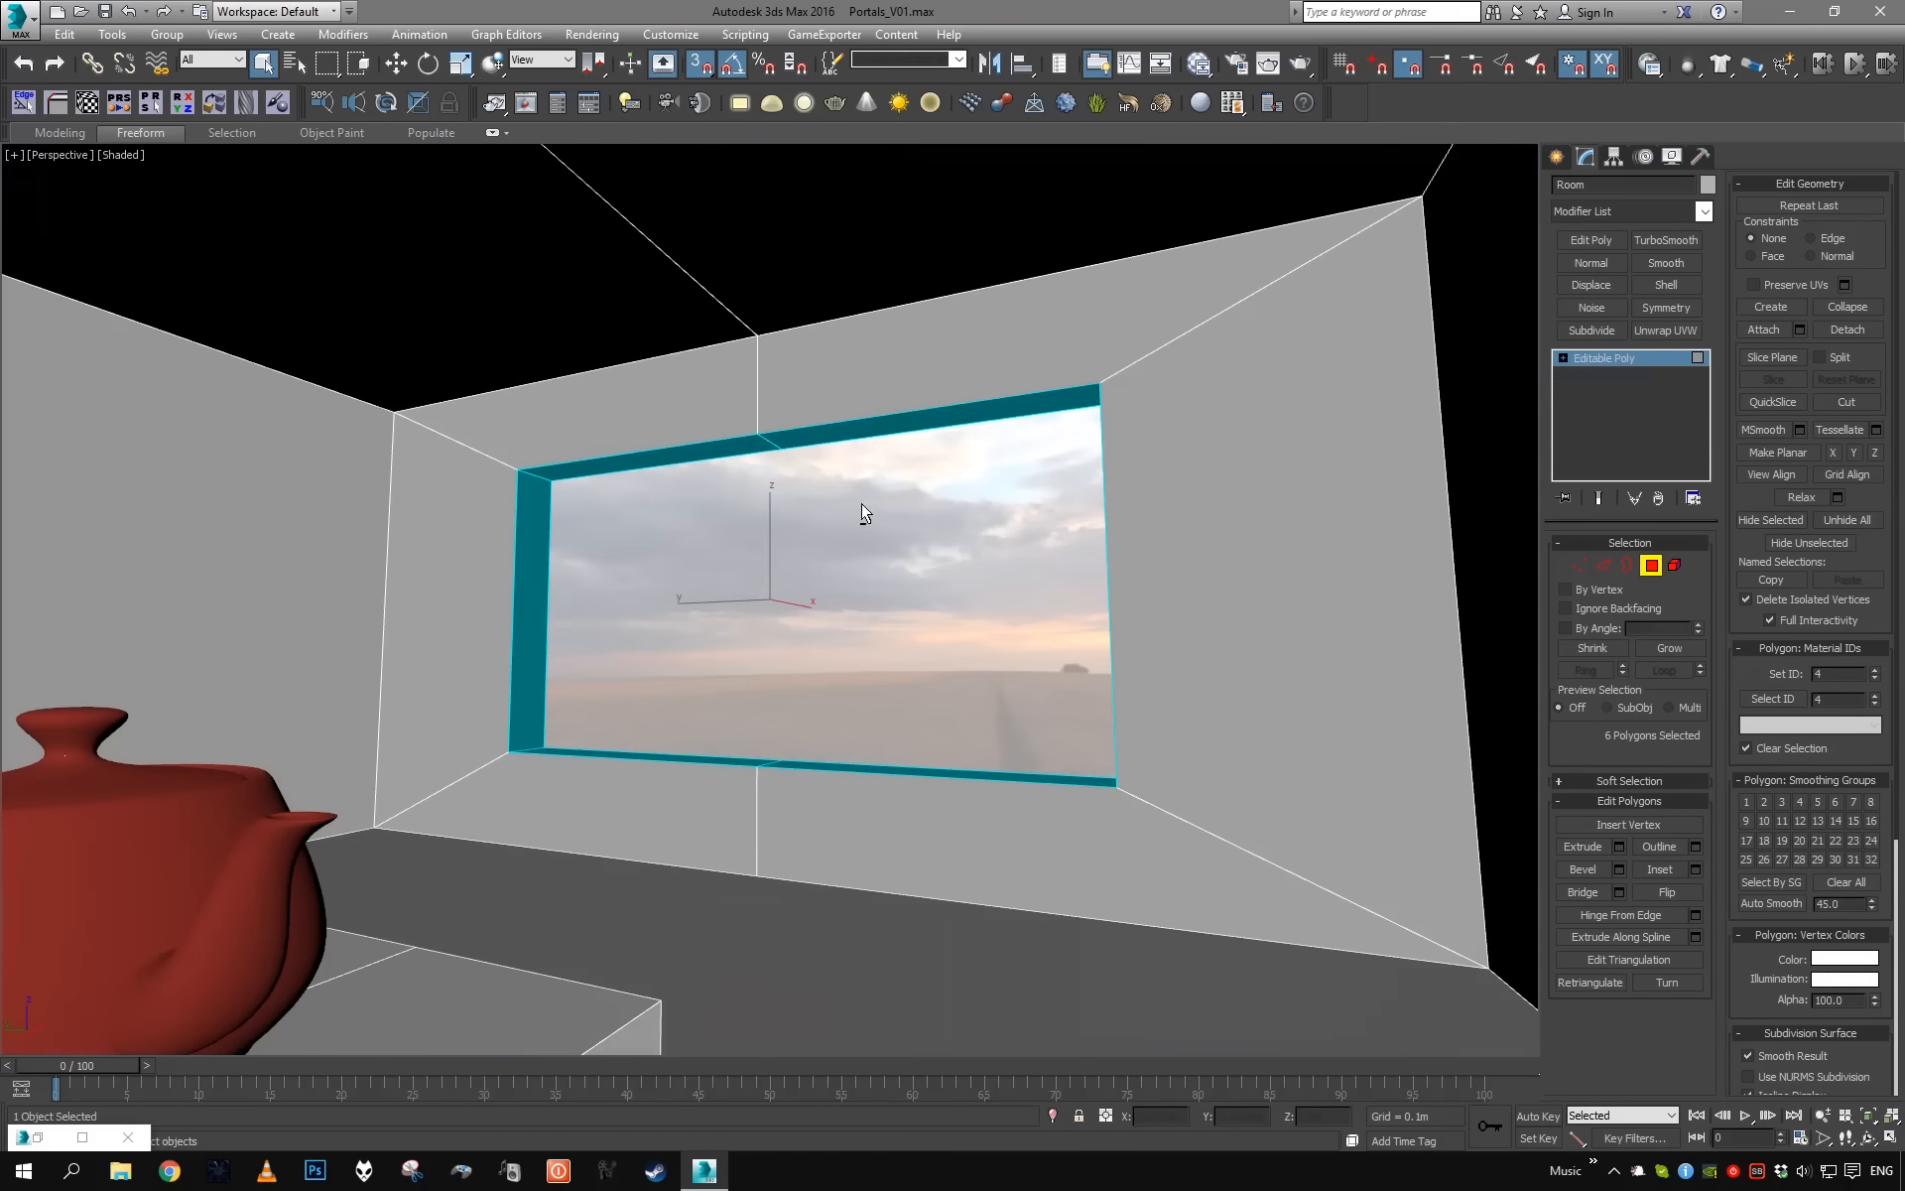
middle_click_drag(782, 734, 718, 676, "alt")
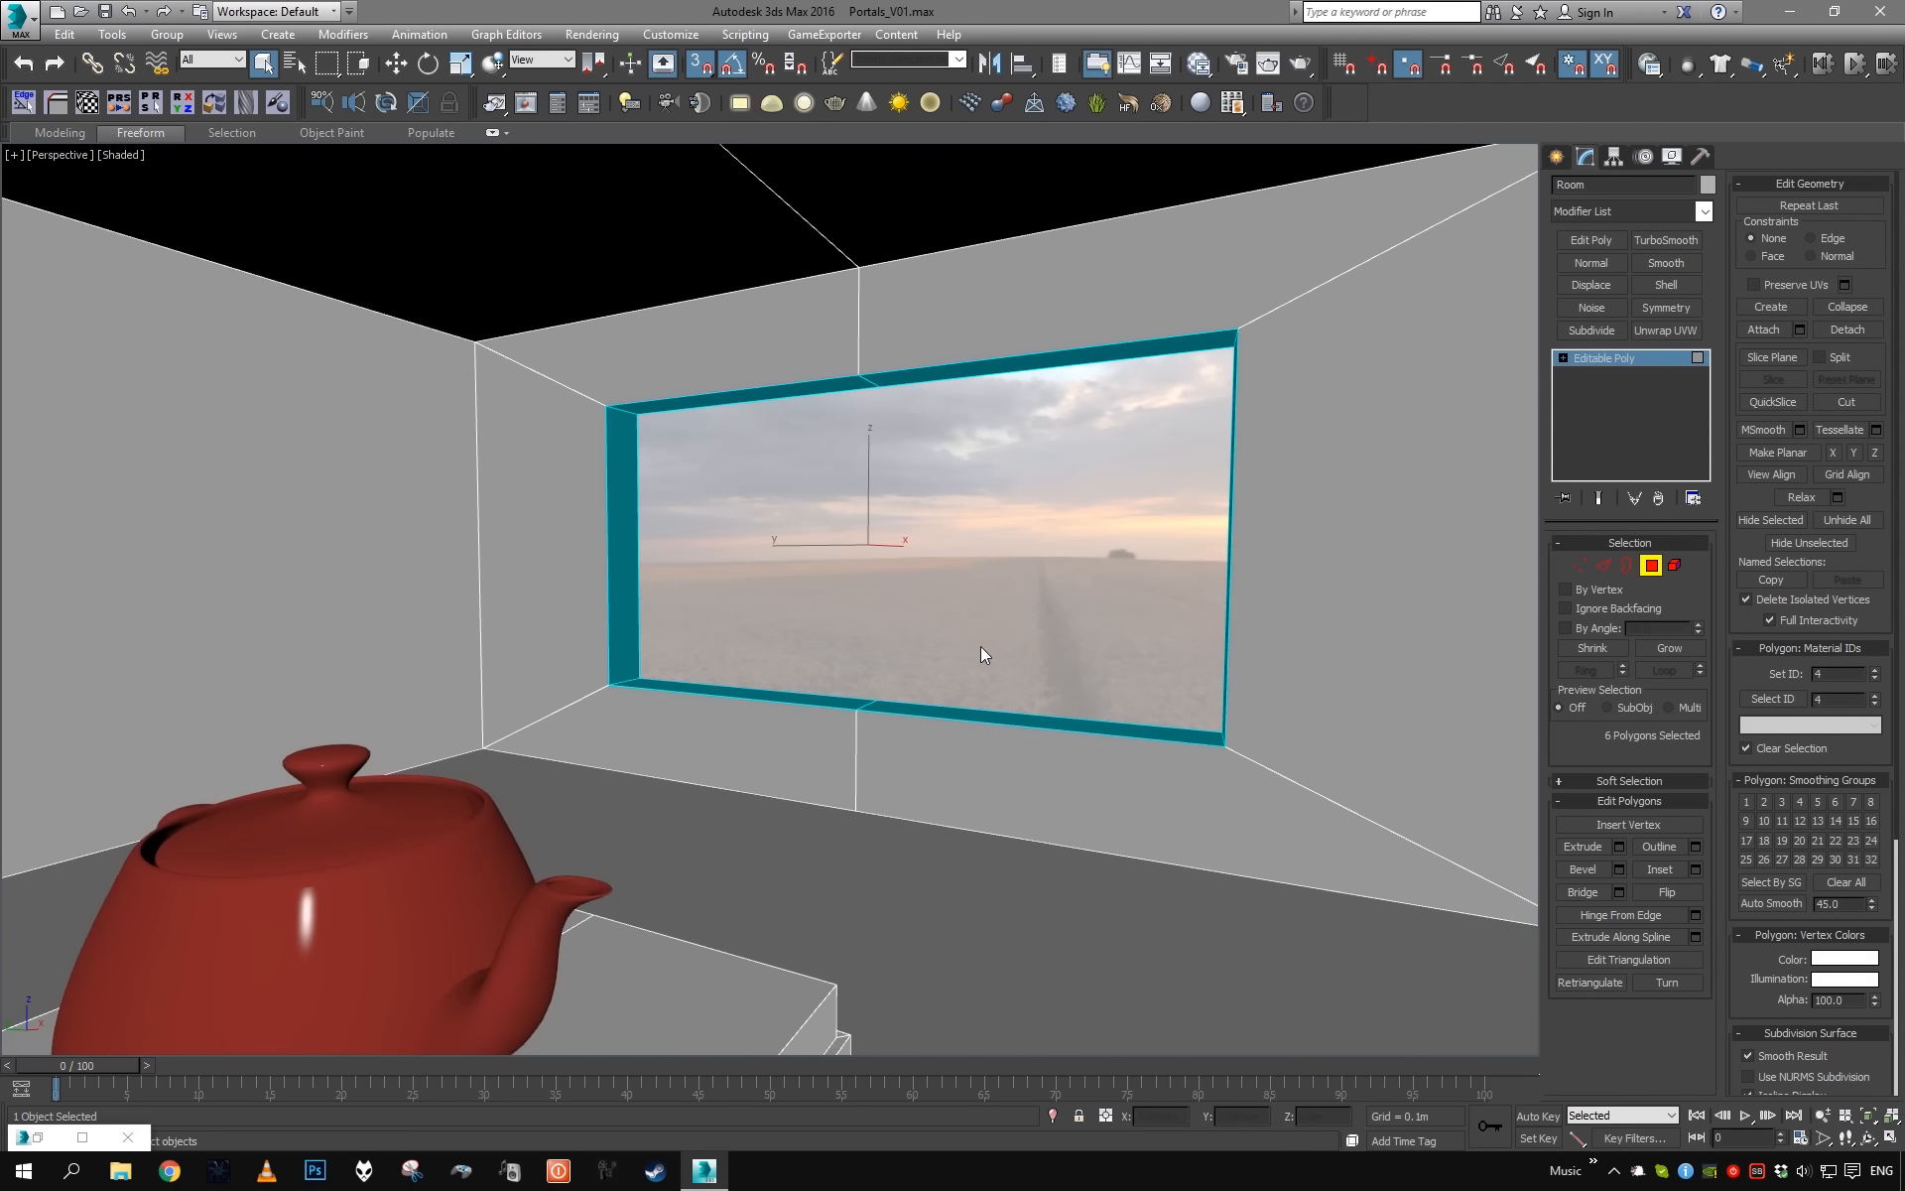
middle_click_drag(980, 655, 981, 595, "alt")
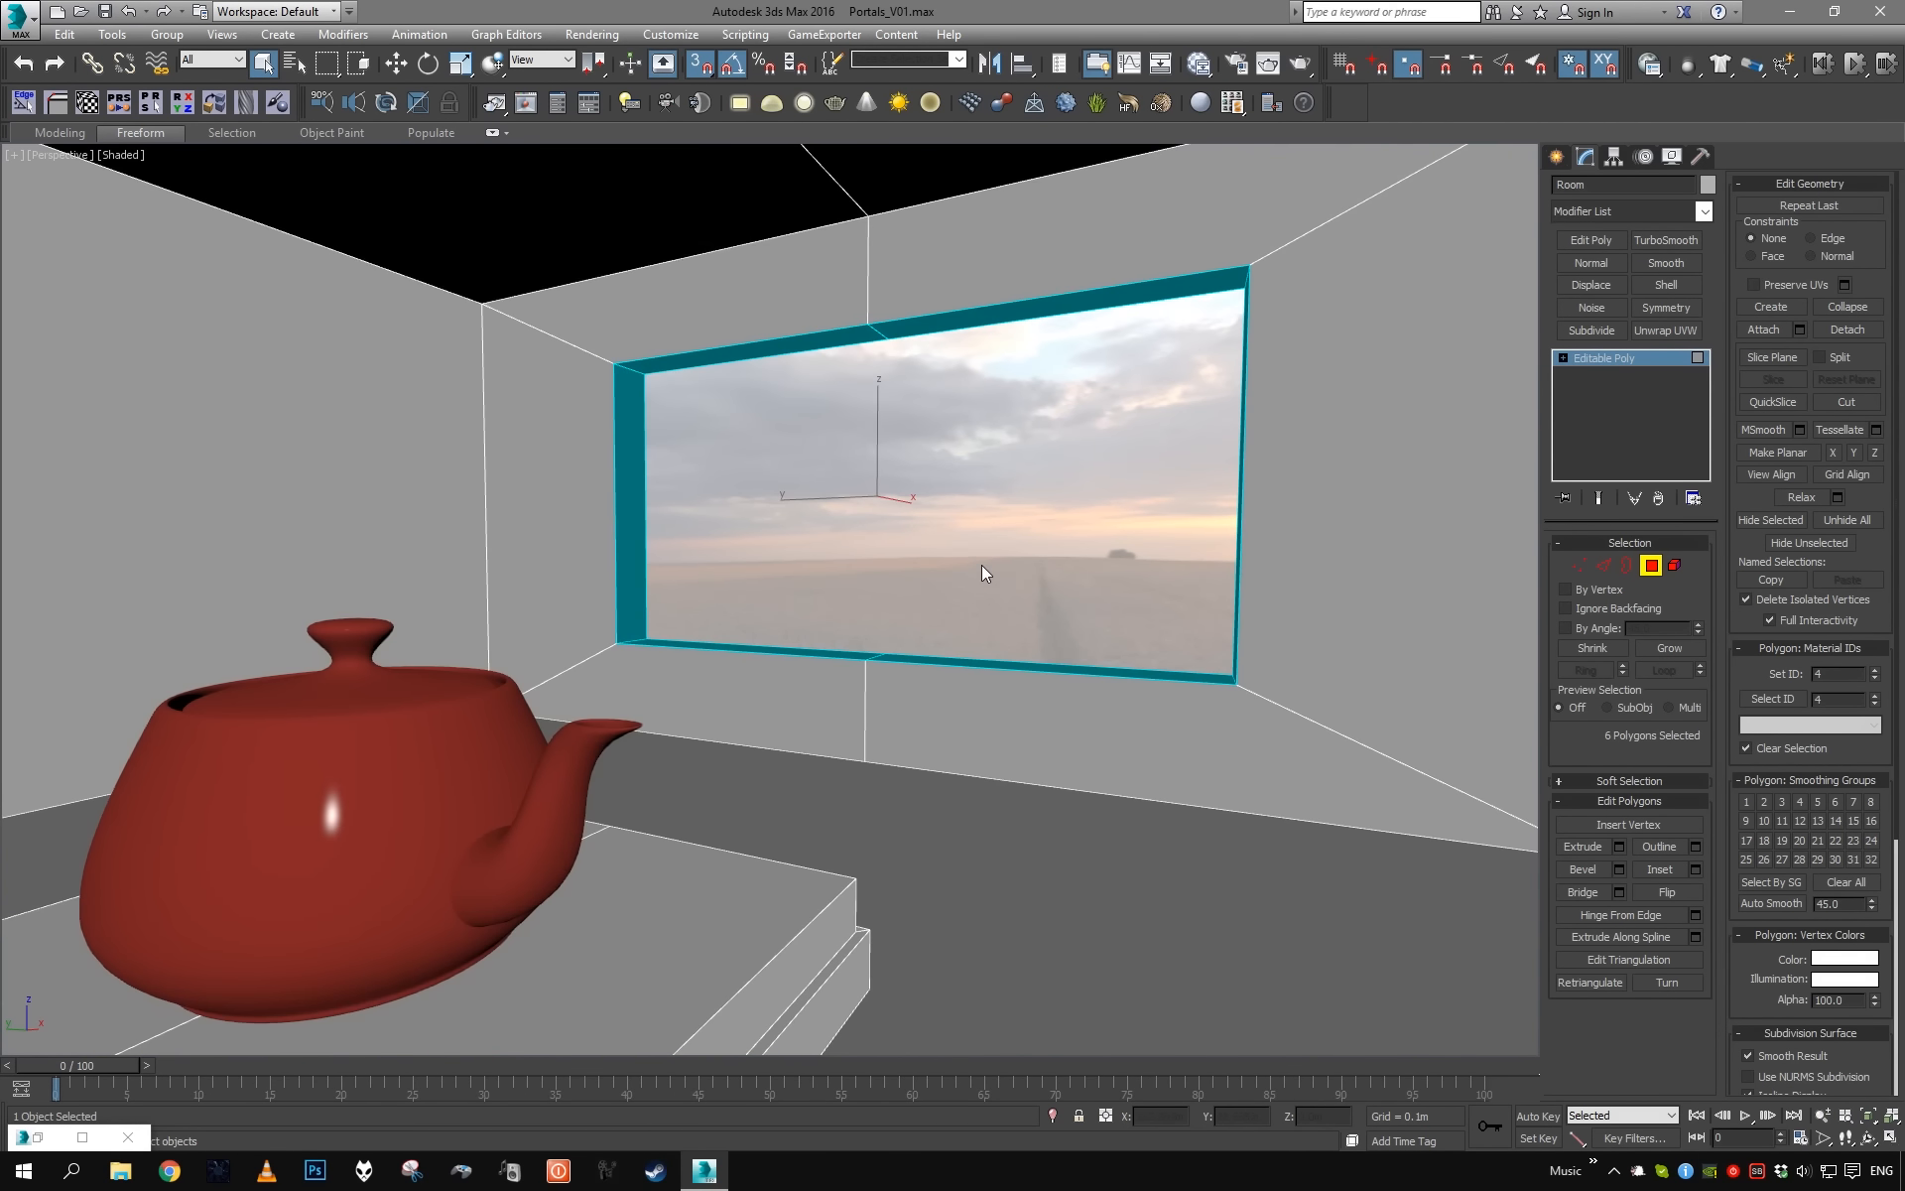
- Switch the selection to the portal plane and back to the Room's window reveal polygons to compare them
left_click(980, 564)
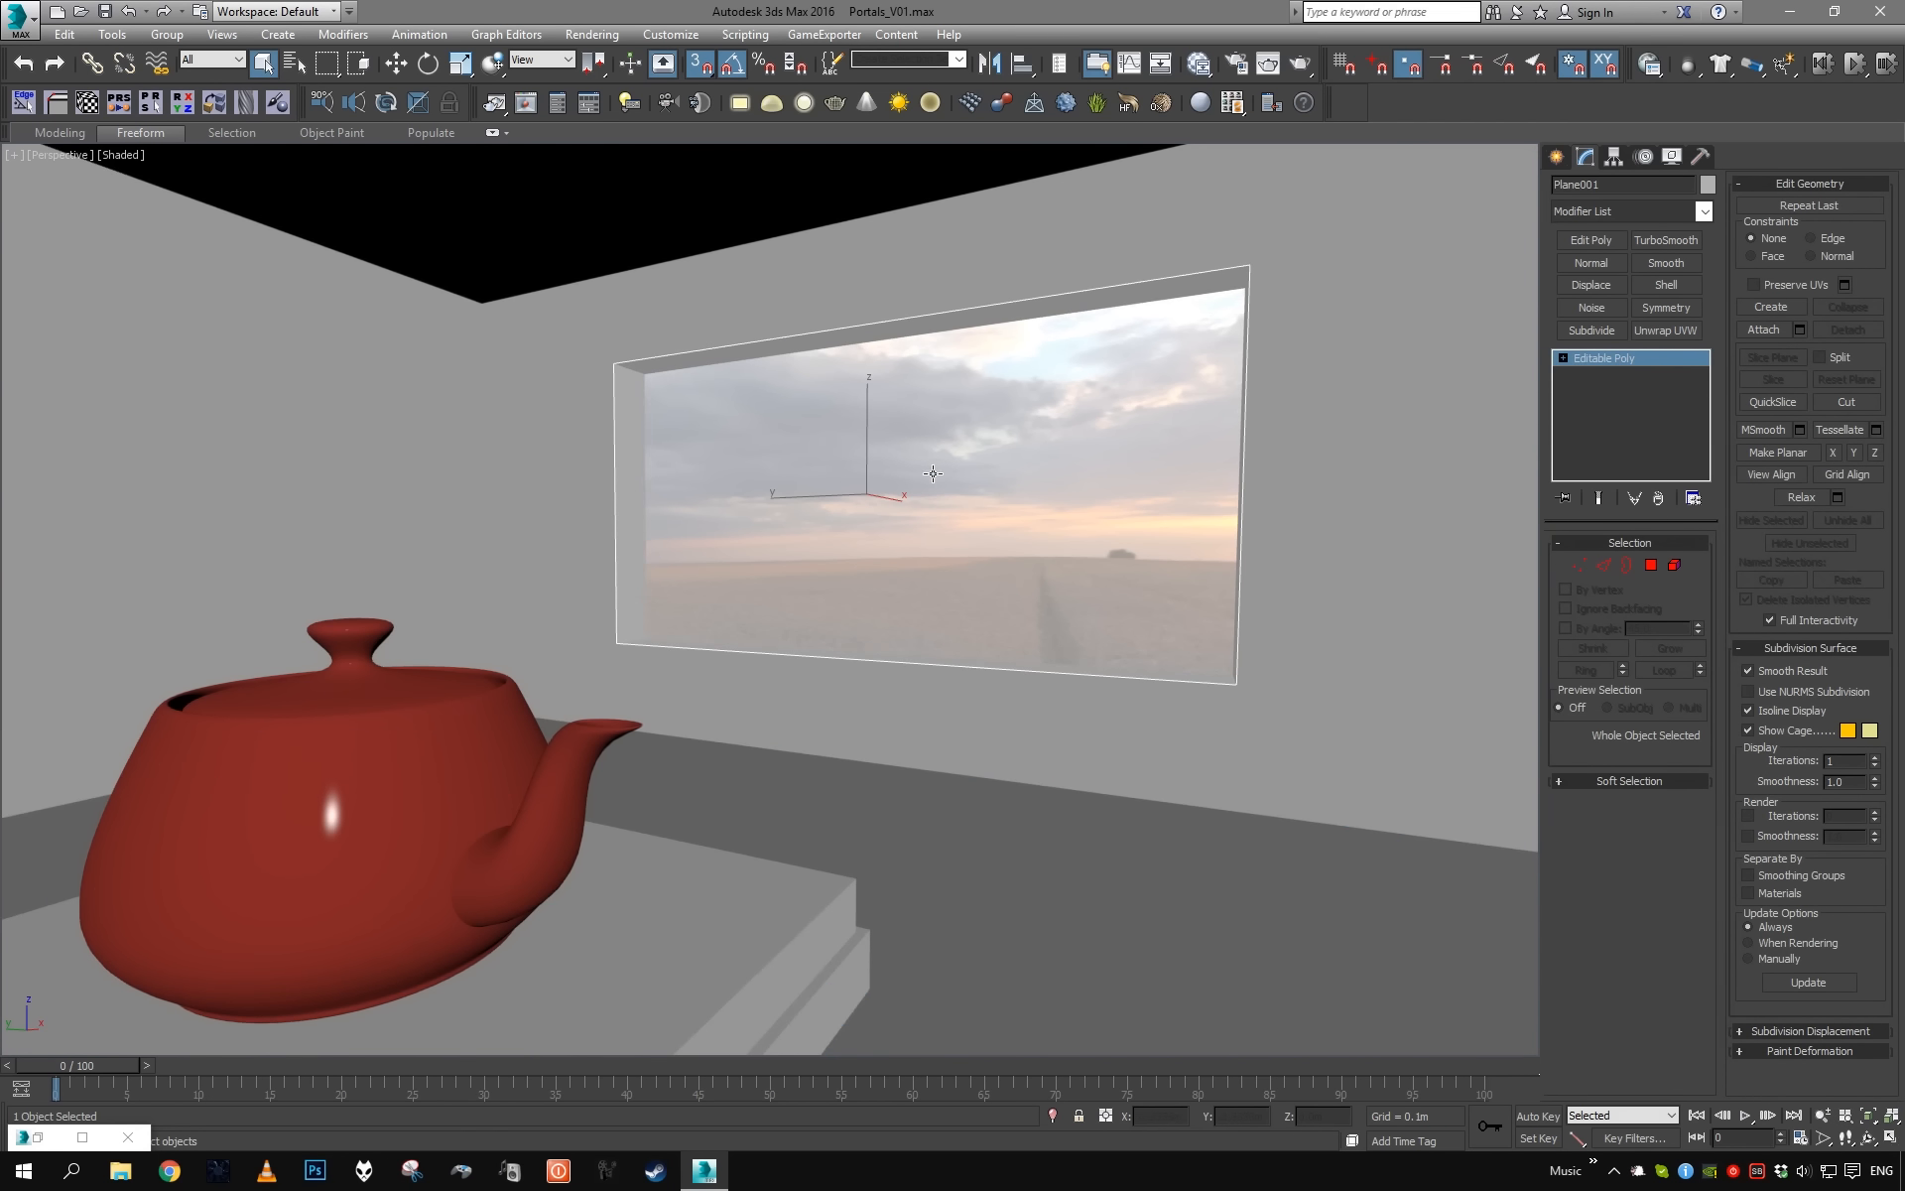
left_click(634, 357)
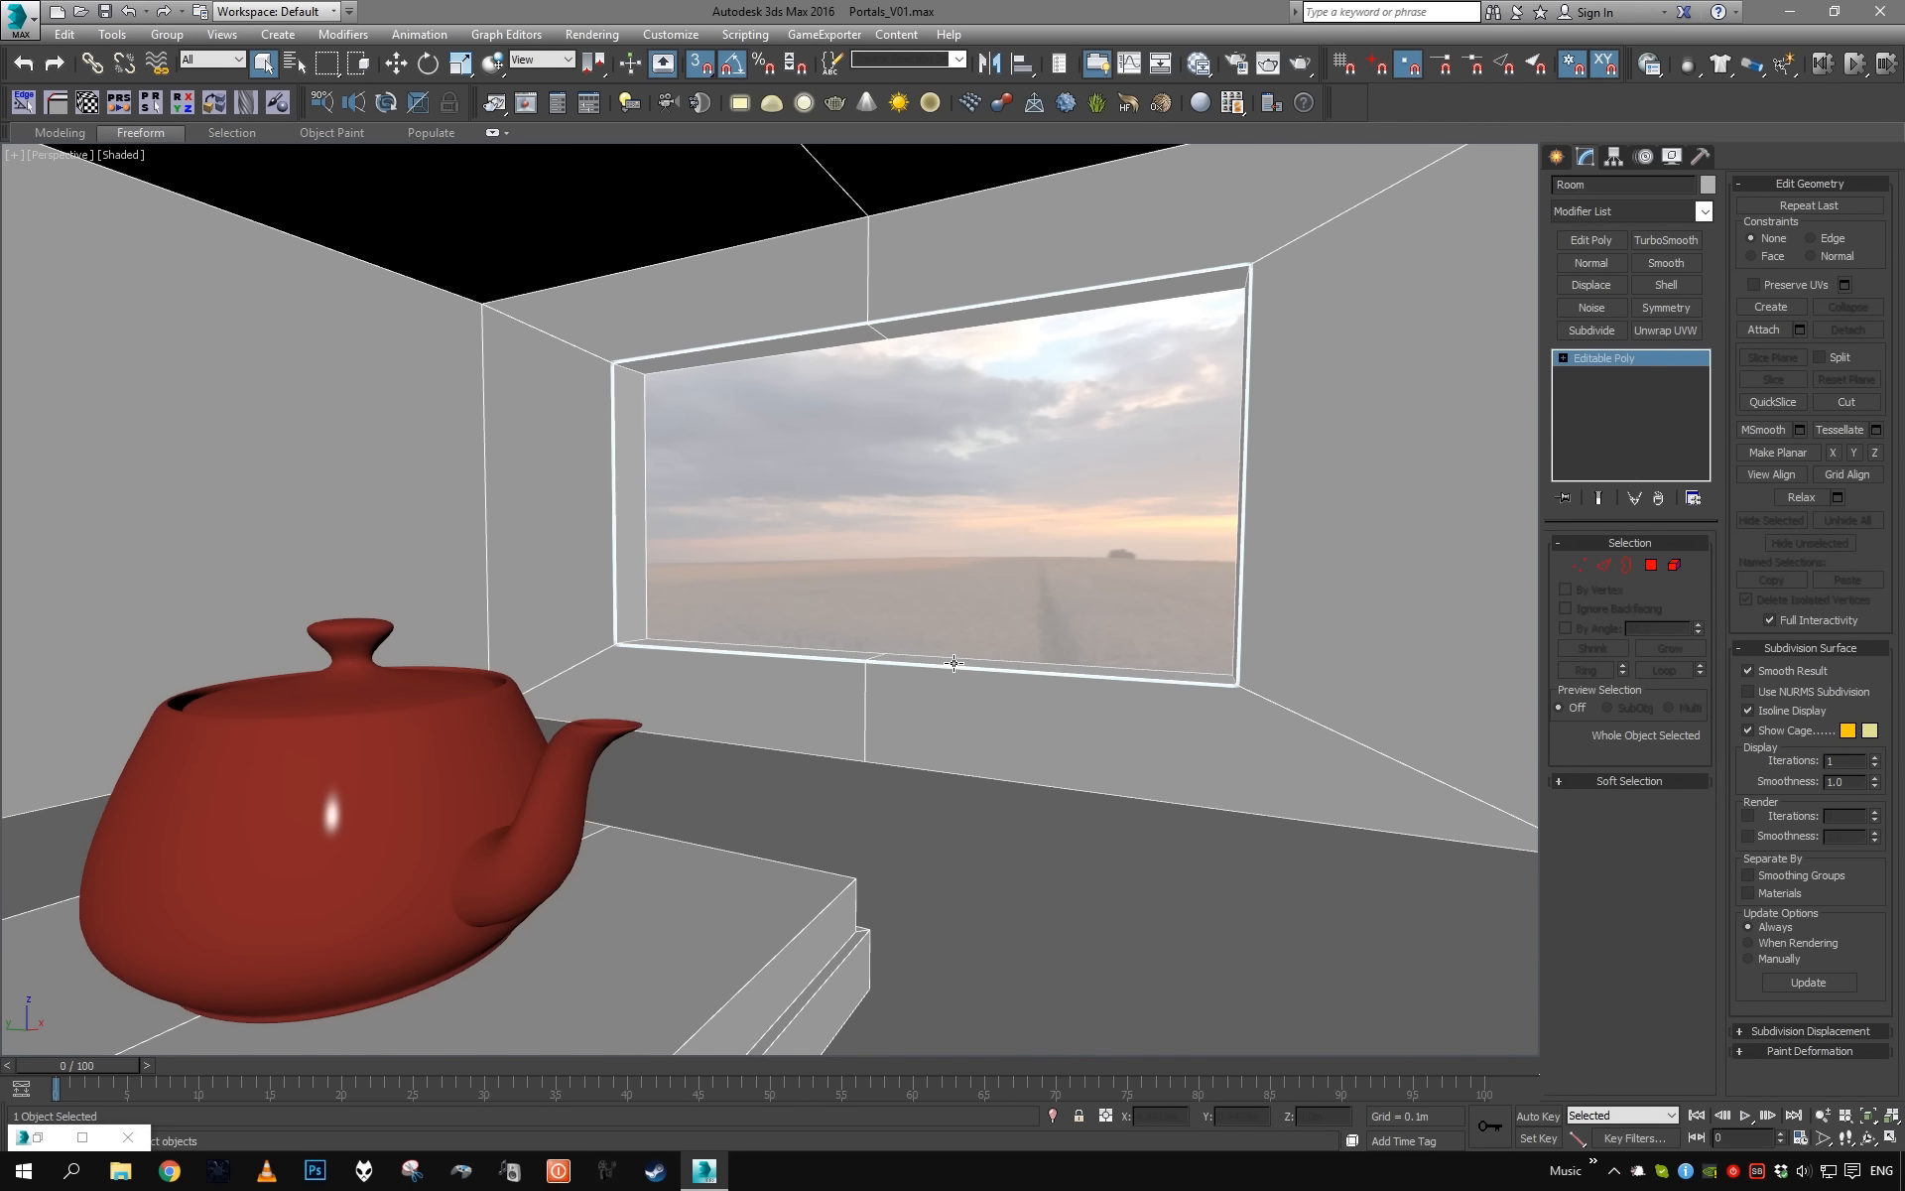
key("4")
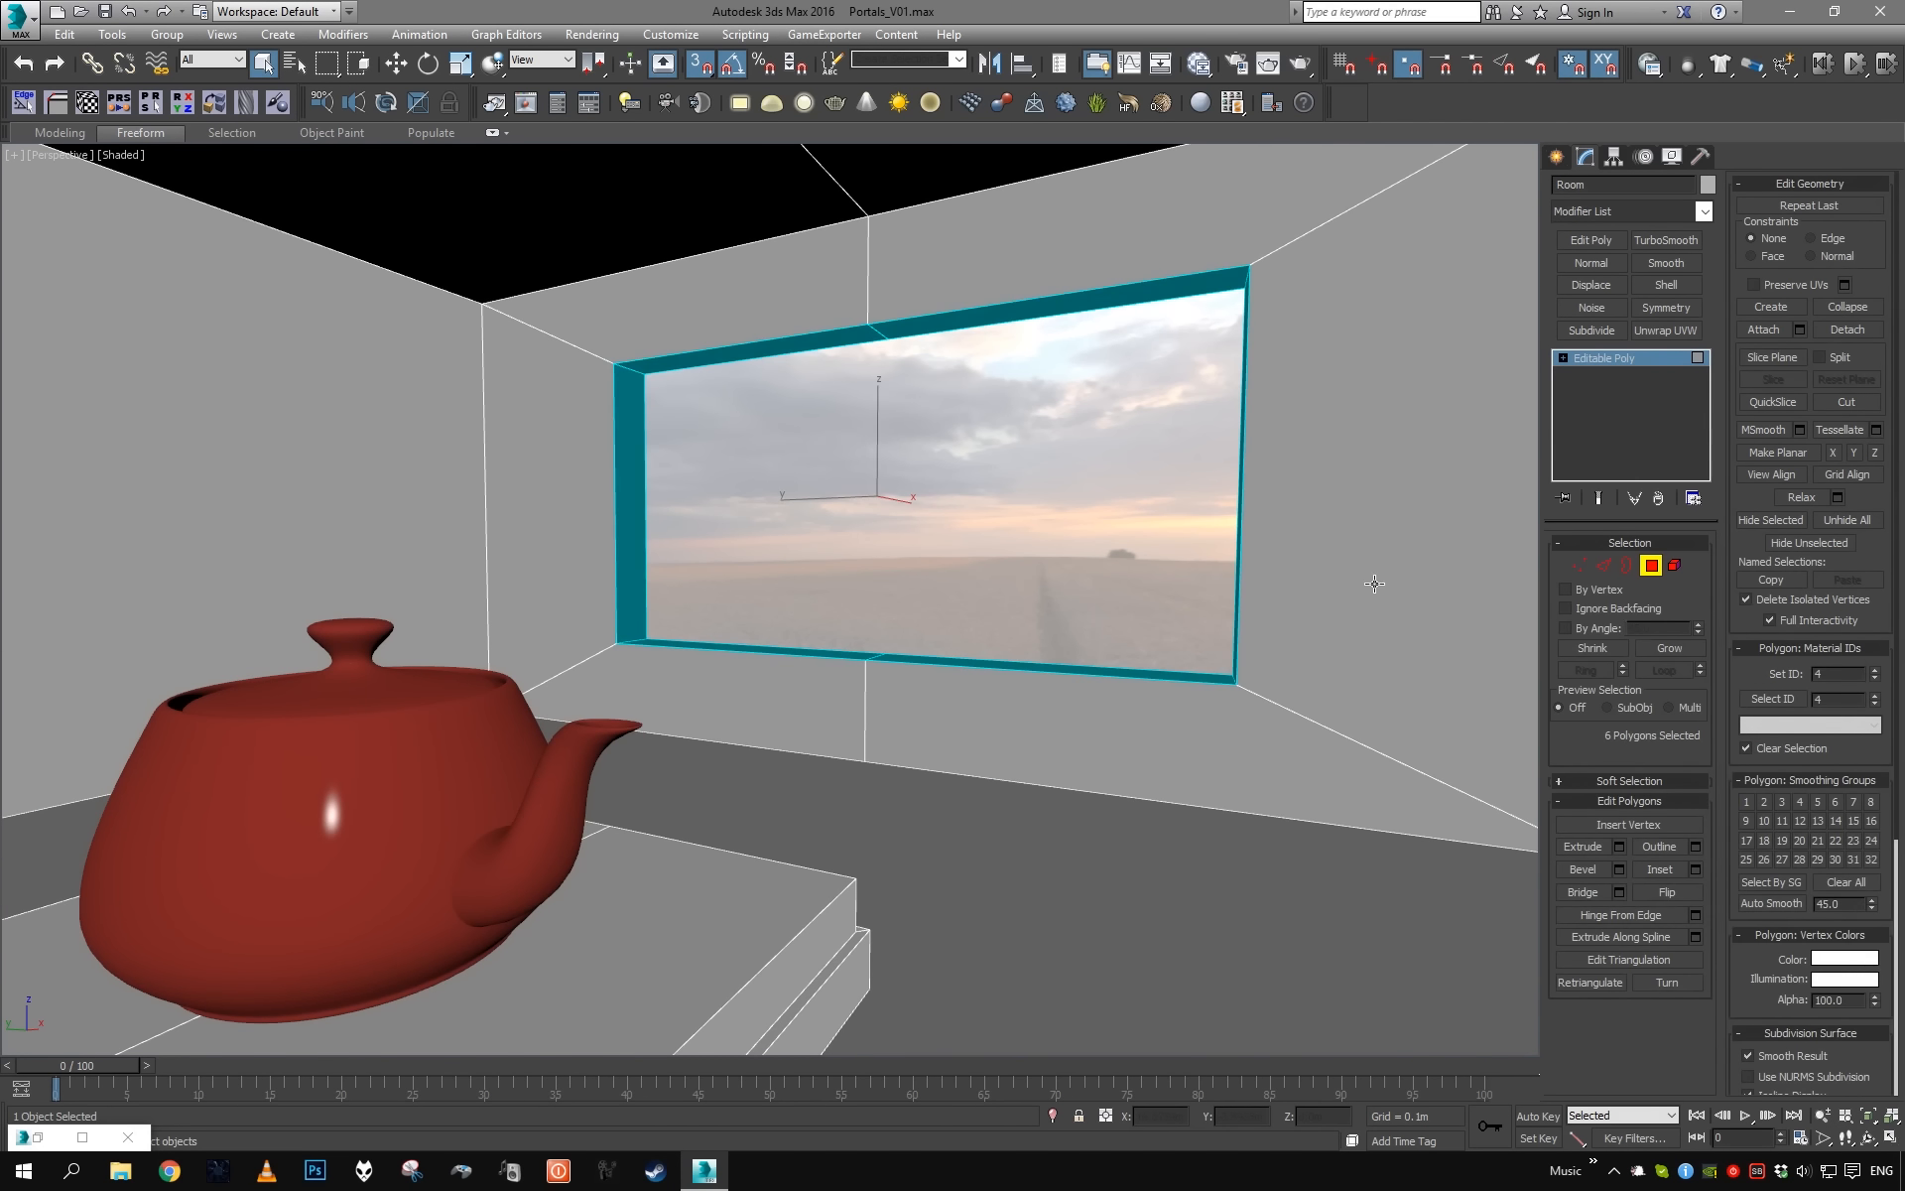
- Select the portal plane and snap it along X to the outer edge of the wide window, at X 2.2181 m
left_click(821, 459)
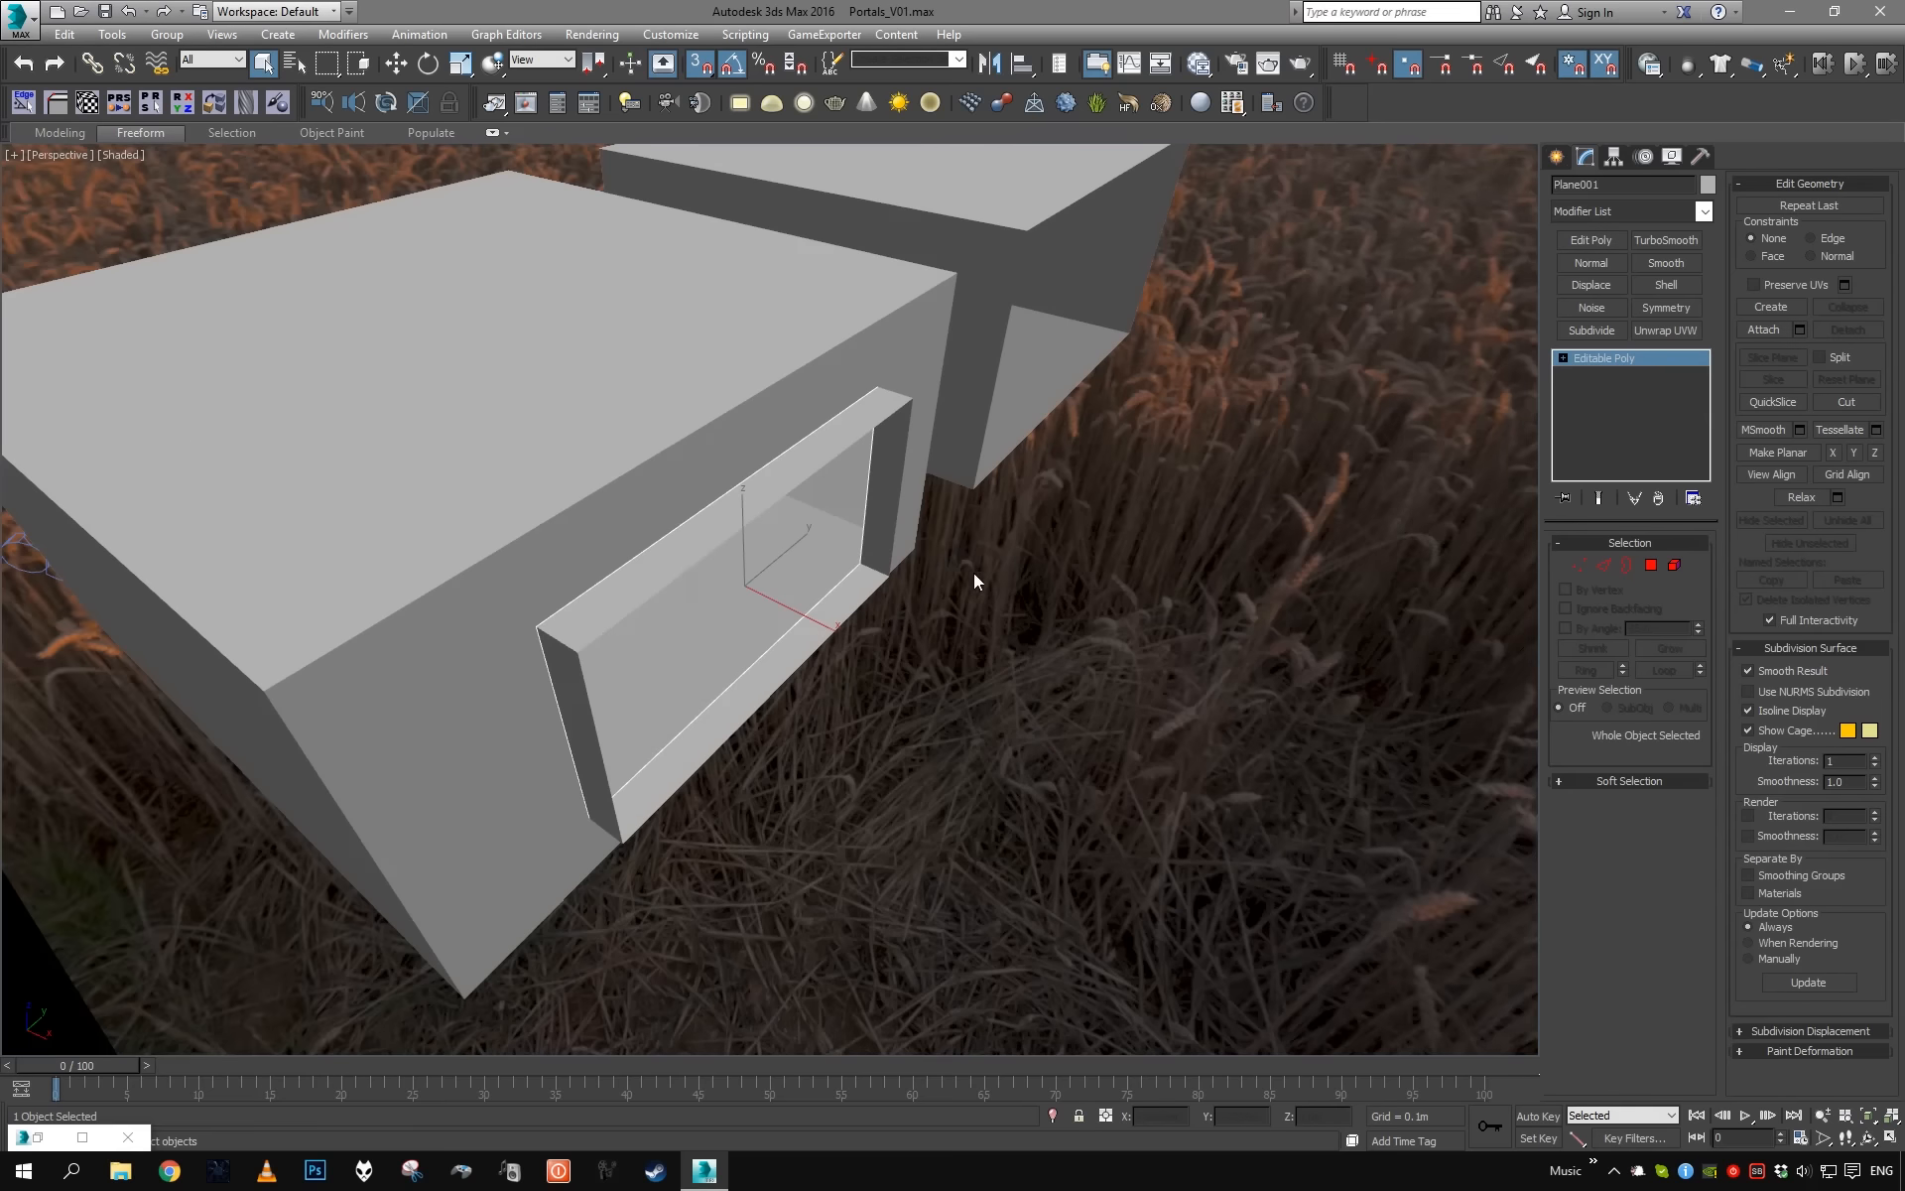
middle_click_drag(975, 582, 990, 553, "alt")
scroll(990, 554, "up", 3)
key("w")
left_click_drag(857, 619, 1000, 574)
middle_click_drag(1077, 611, 1157, 572, "alt")
scroll(1157, 572, "down", 5)
- Test-render the Camera2 view with the portal in place, stop the render and close the Corona frame buffer
key("c")
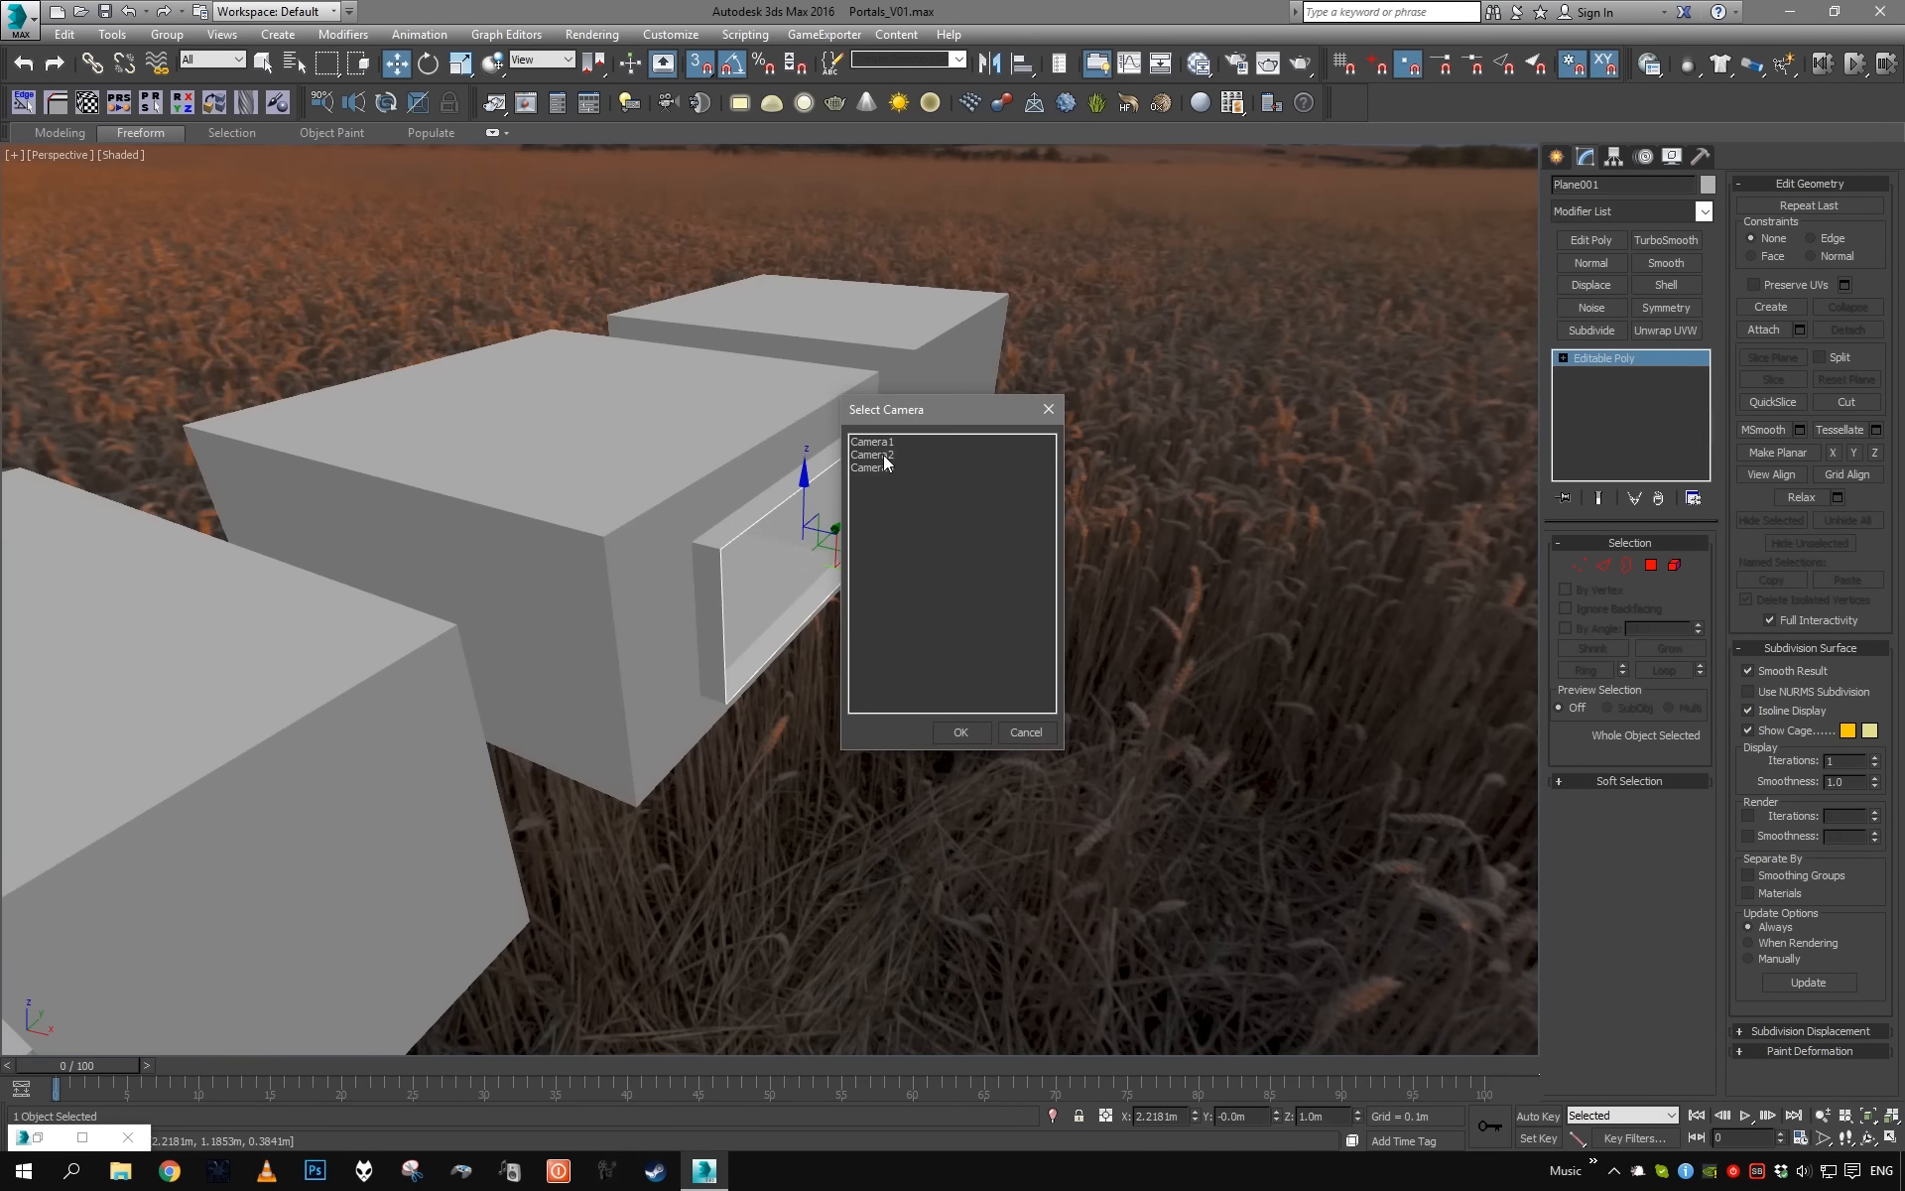
double_click(883, 455)
key("shift+q")
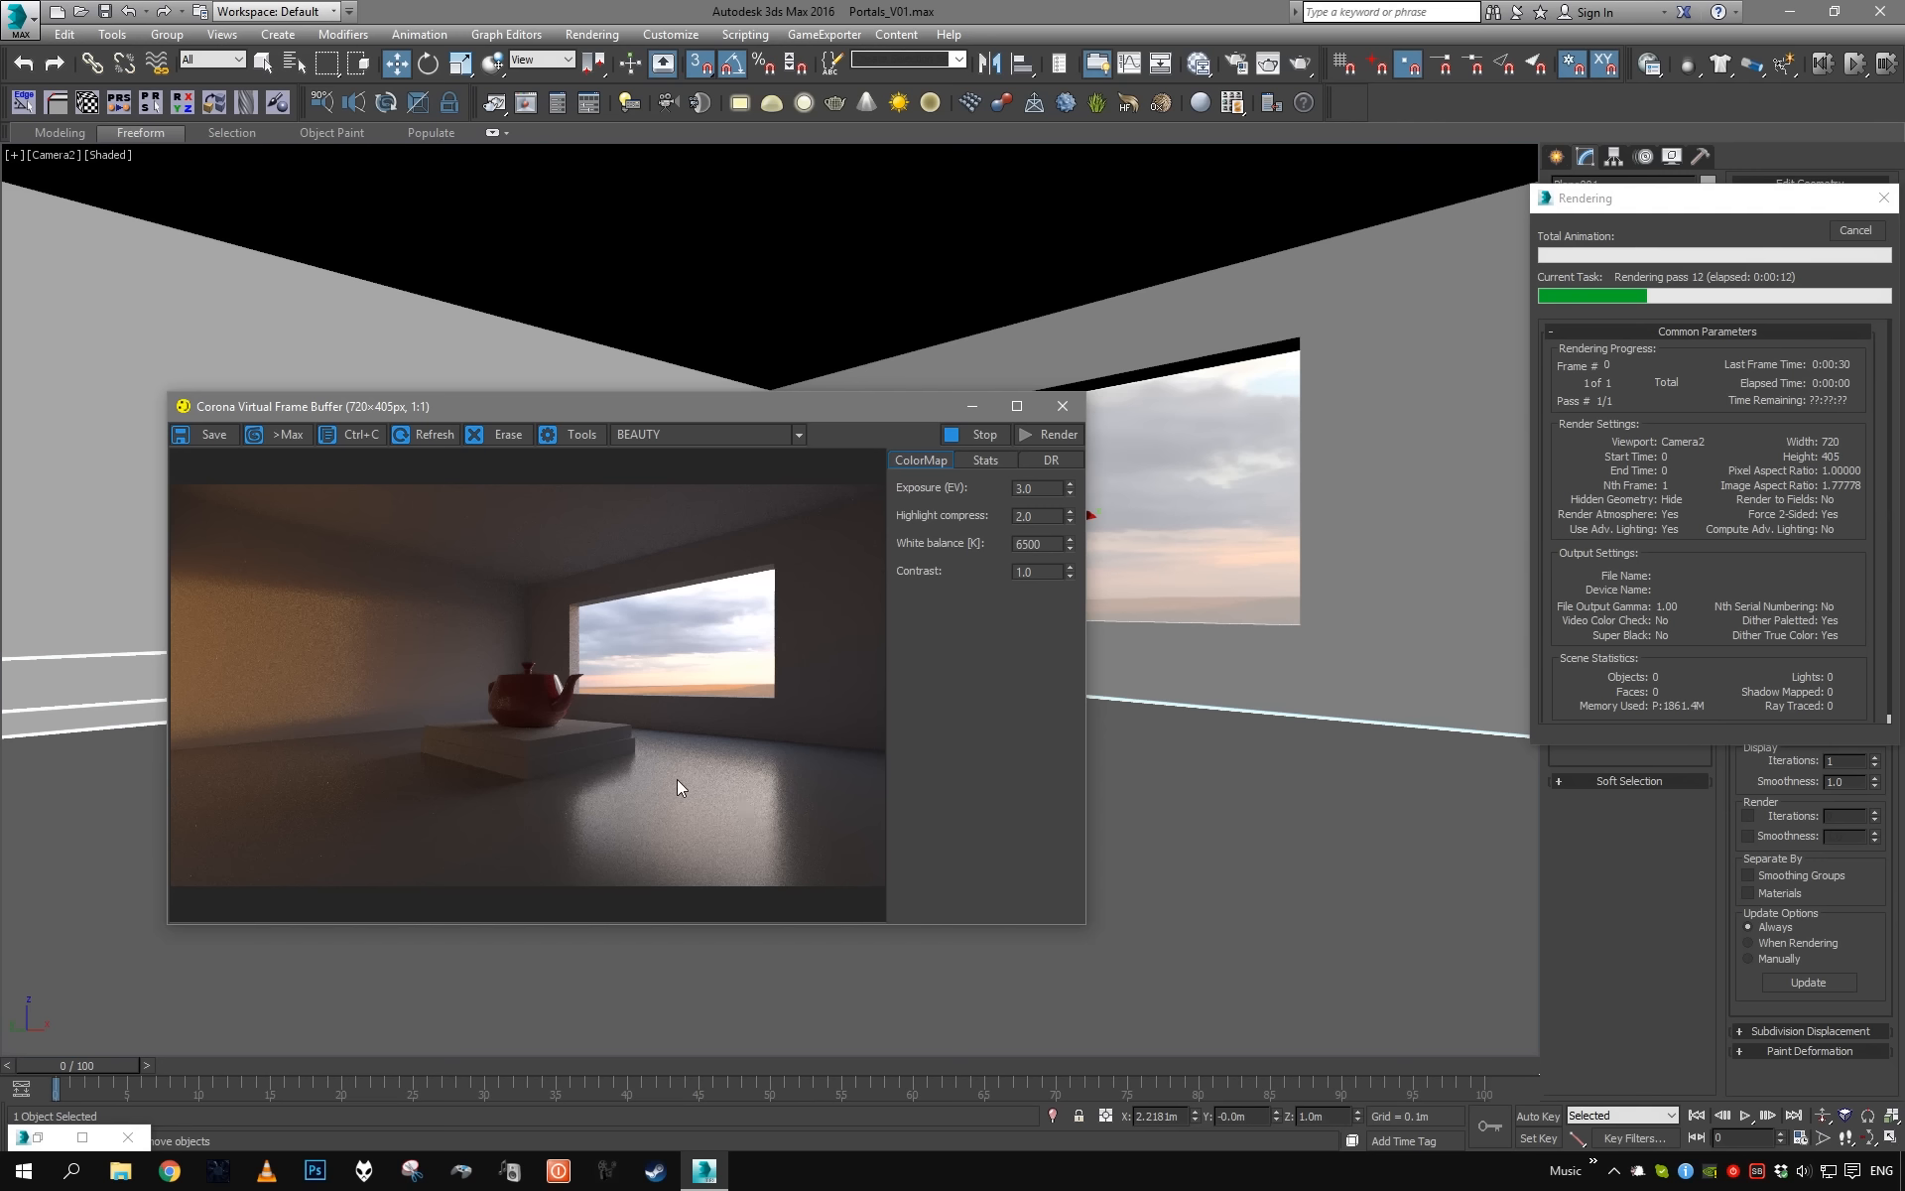
left_click(976, 438)
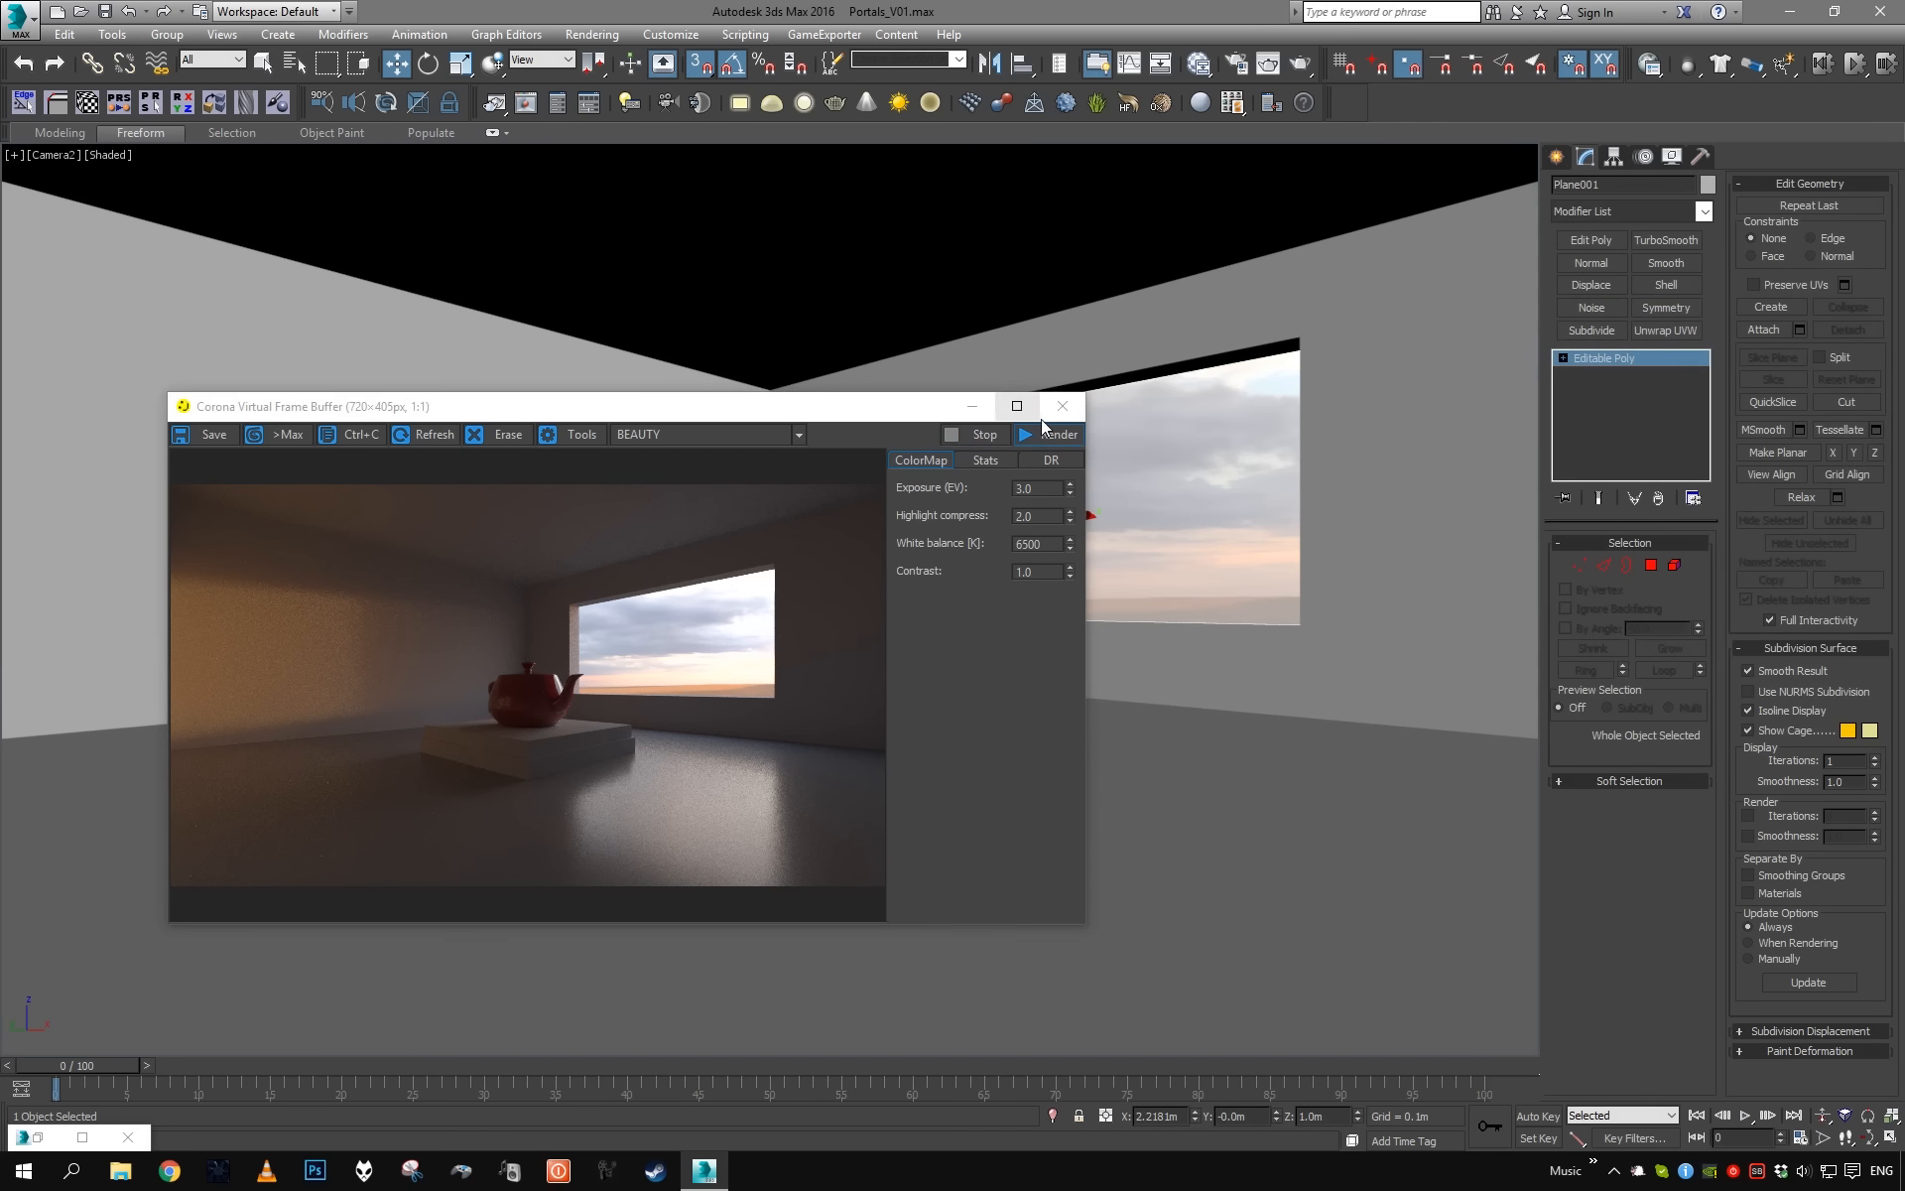
left_click(1062, 406)
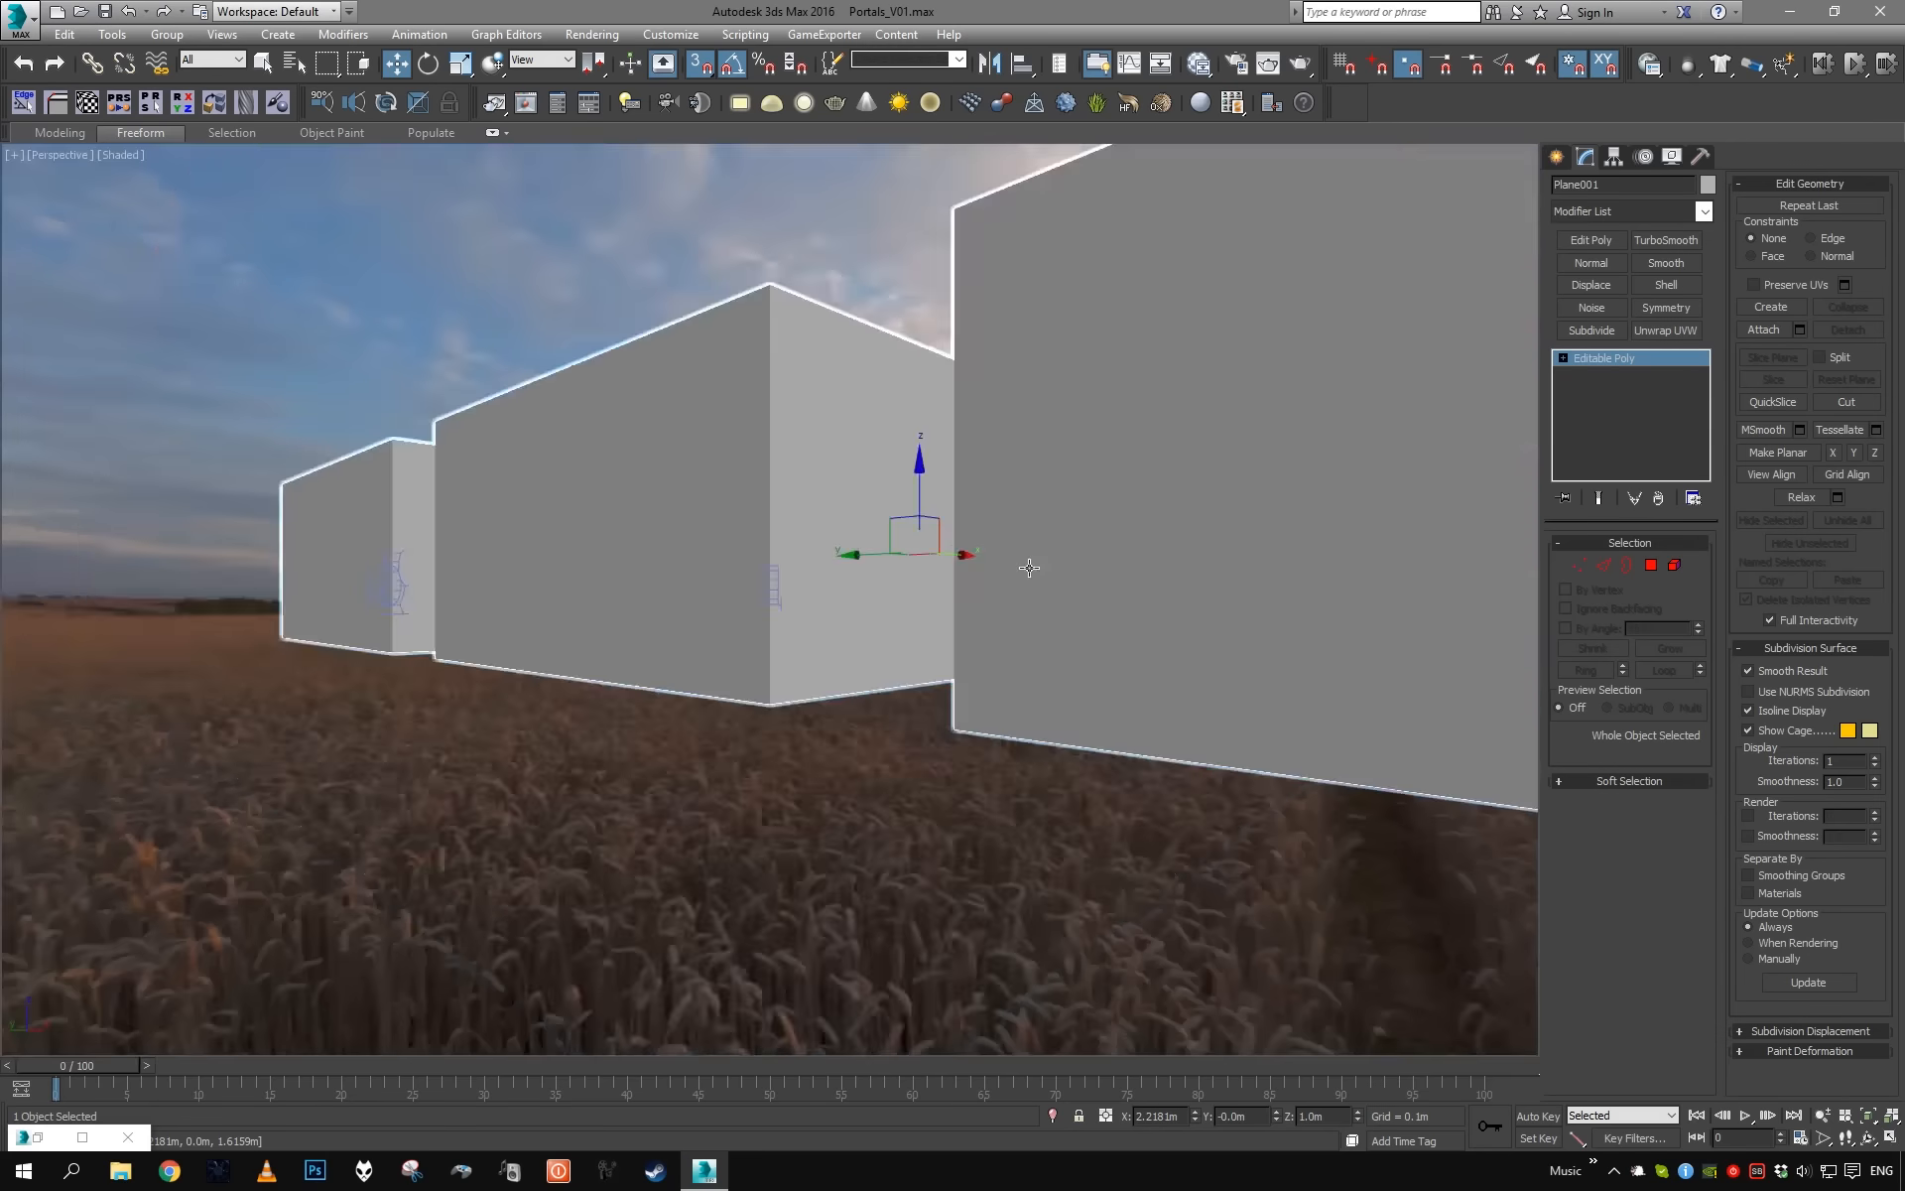
- Move the portal plane along Y to the room with the narrow window, aligning it with the opening
middle_click_drag(1029, 557, 941, 655, "alt")
left_click_drag(941, 655, 650, 685)
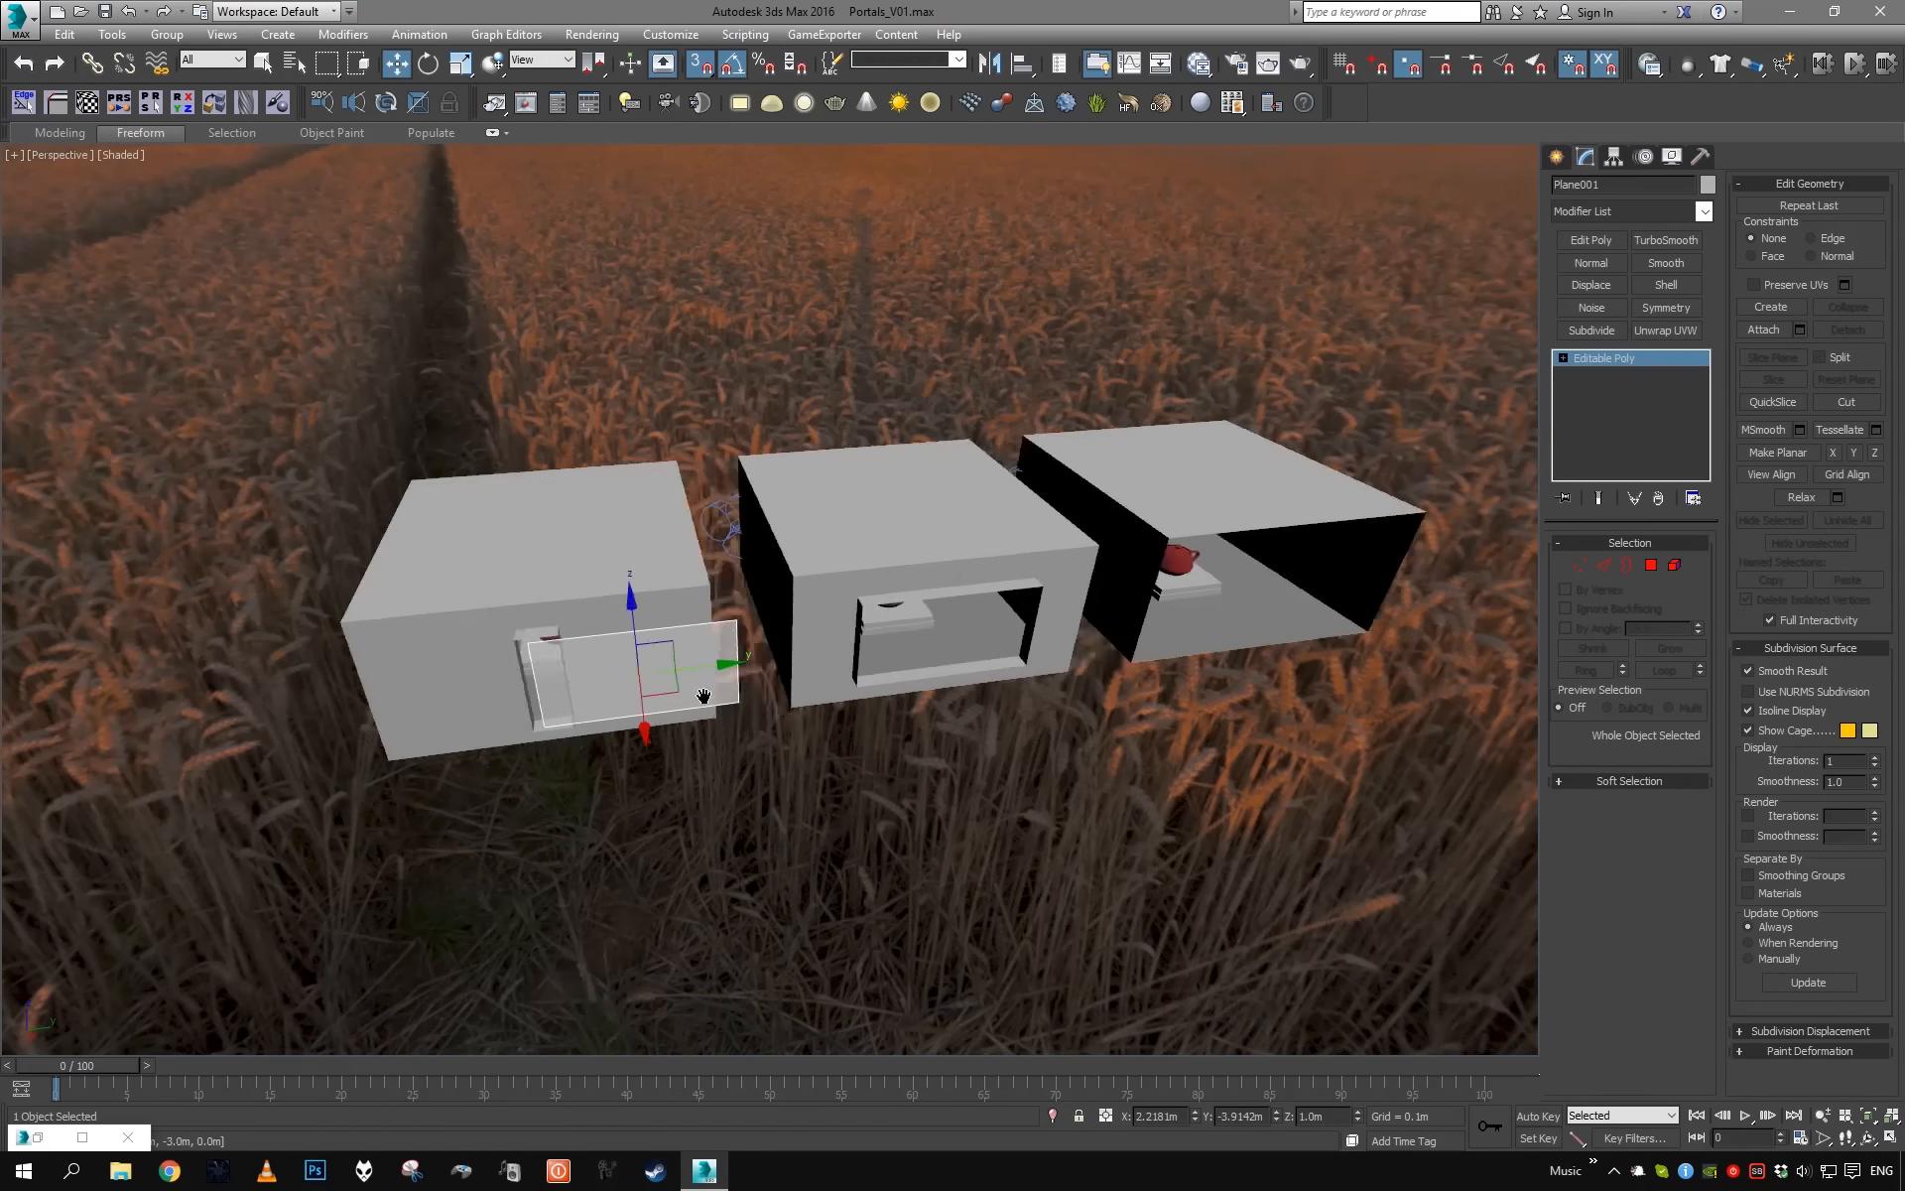
scroll(1002, 764, "up", 5)
middle_click_drag(1027, 735, 1008, 673, "alt")
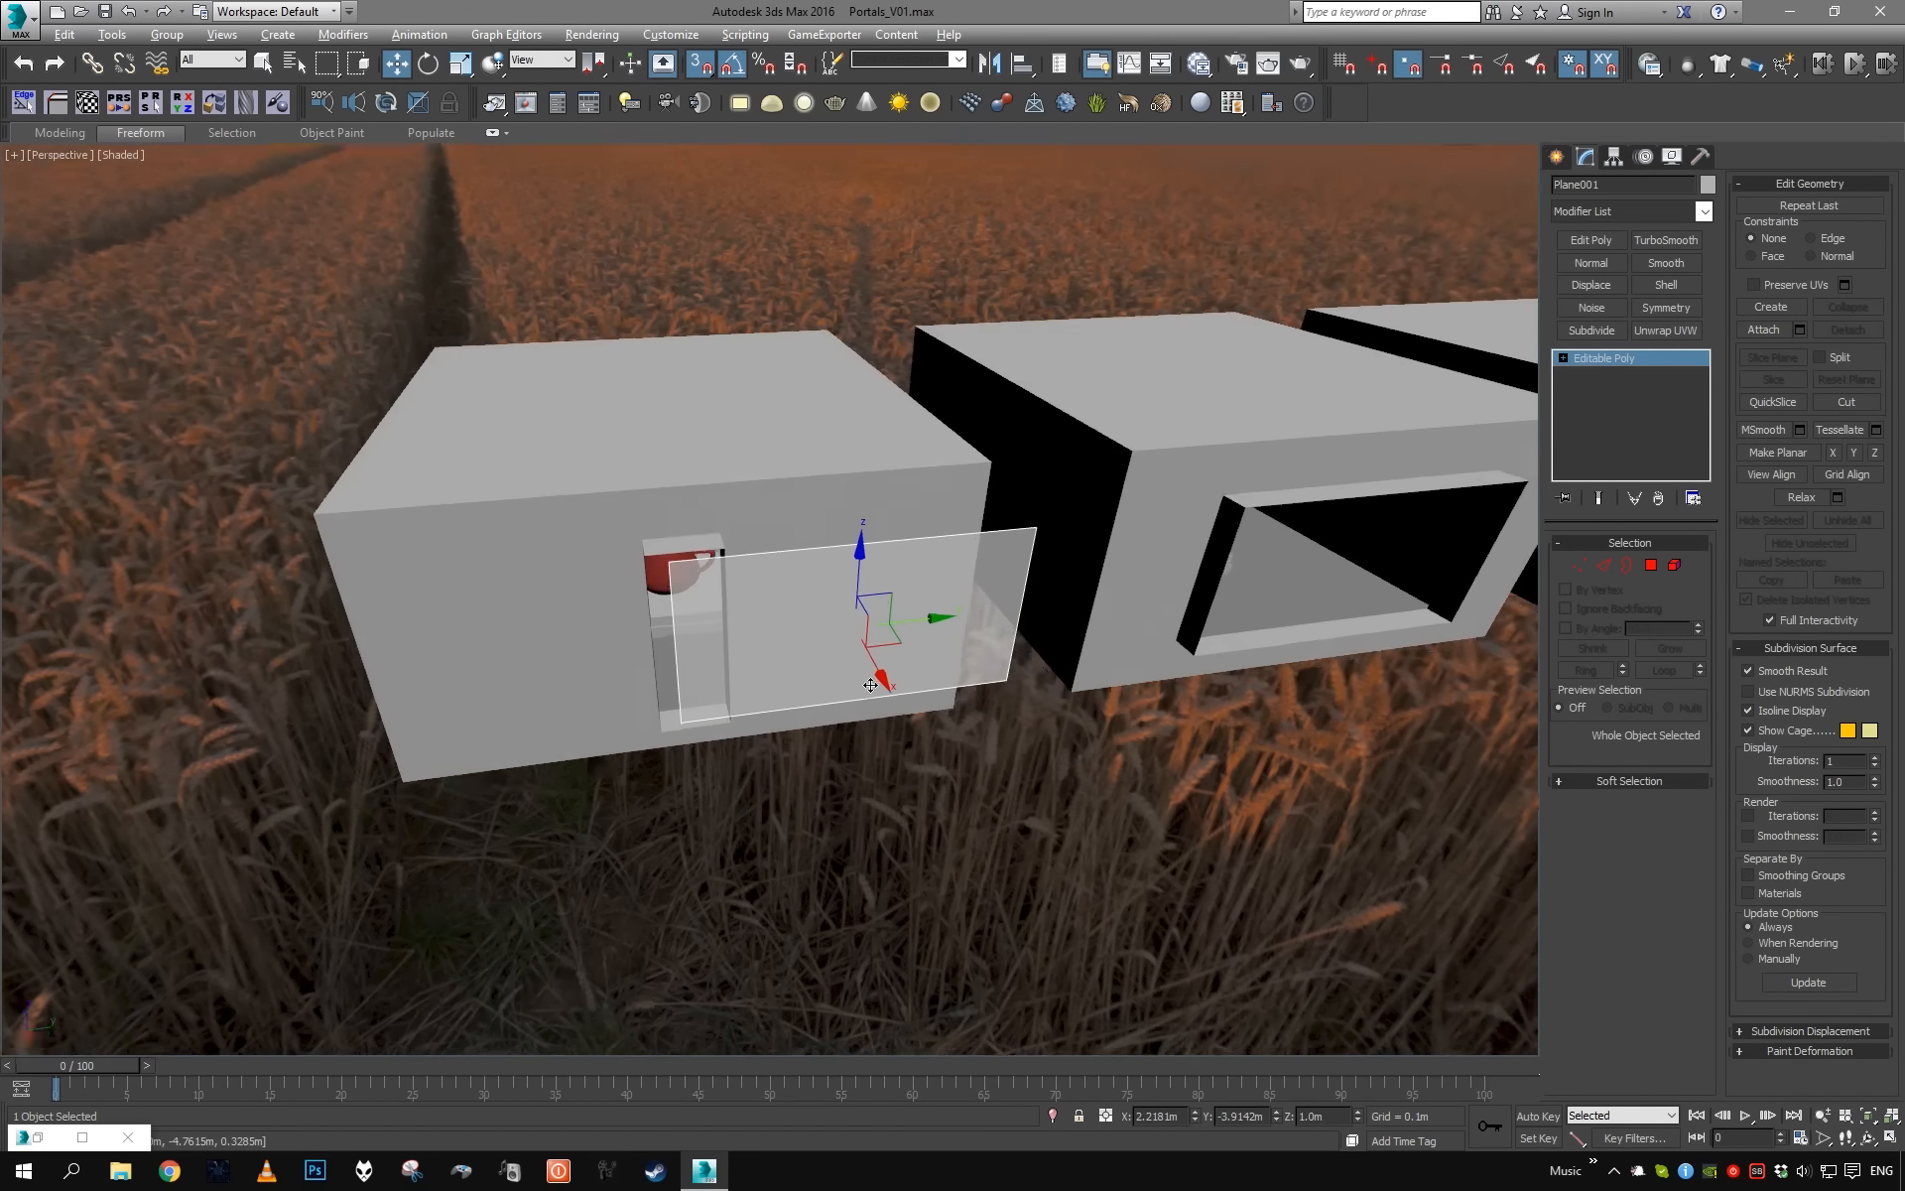
left_click_drag(1008, 673, 685, 690)
middle_click_drag(684, 689, 439, 528, "alt")
- Snap the plane's vertices to the narrow window's edges, with the upper pair at Z 1.6715 m and the lower pair at Z 0.3285 m
key("1")
left_click_drag(438, 527, 491, 764)
left_click_drag(449, 668, 769, 716)
middle_click_drag(769, 717, 697, 461, "alt")
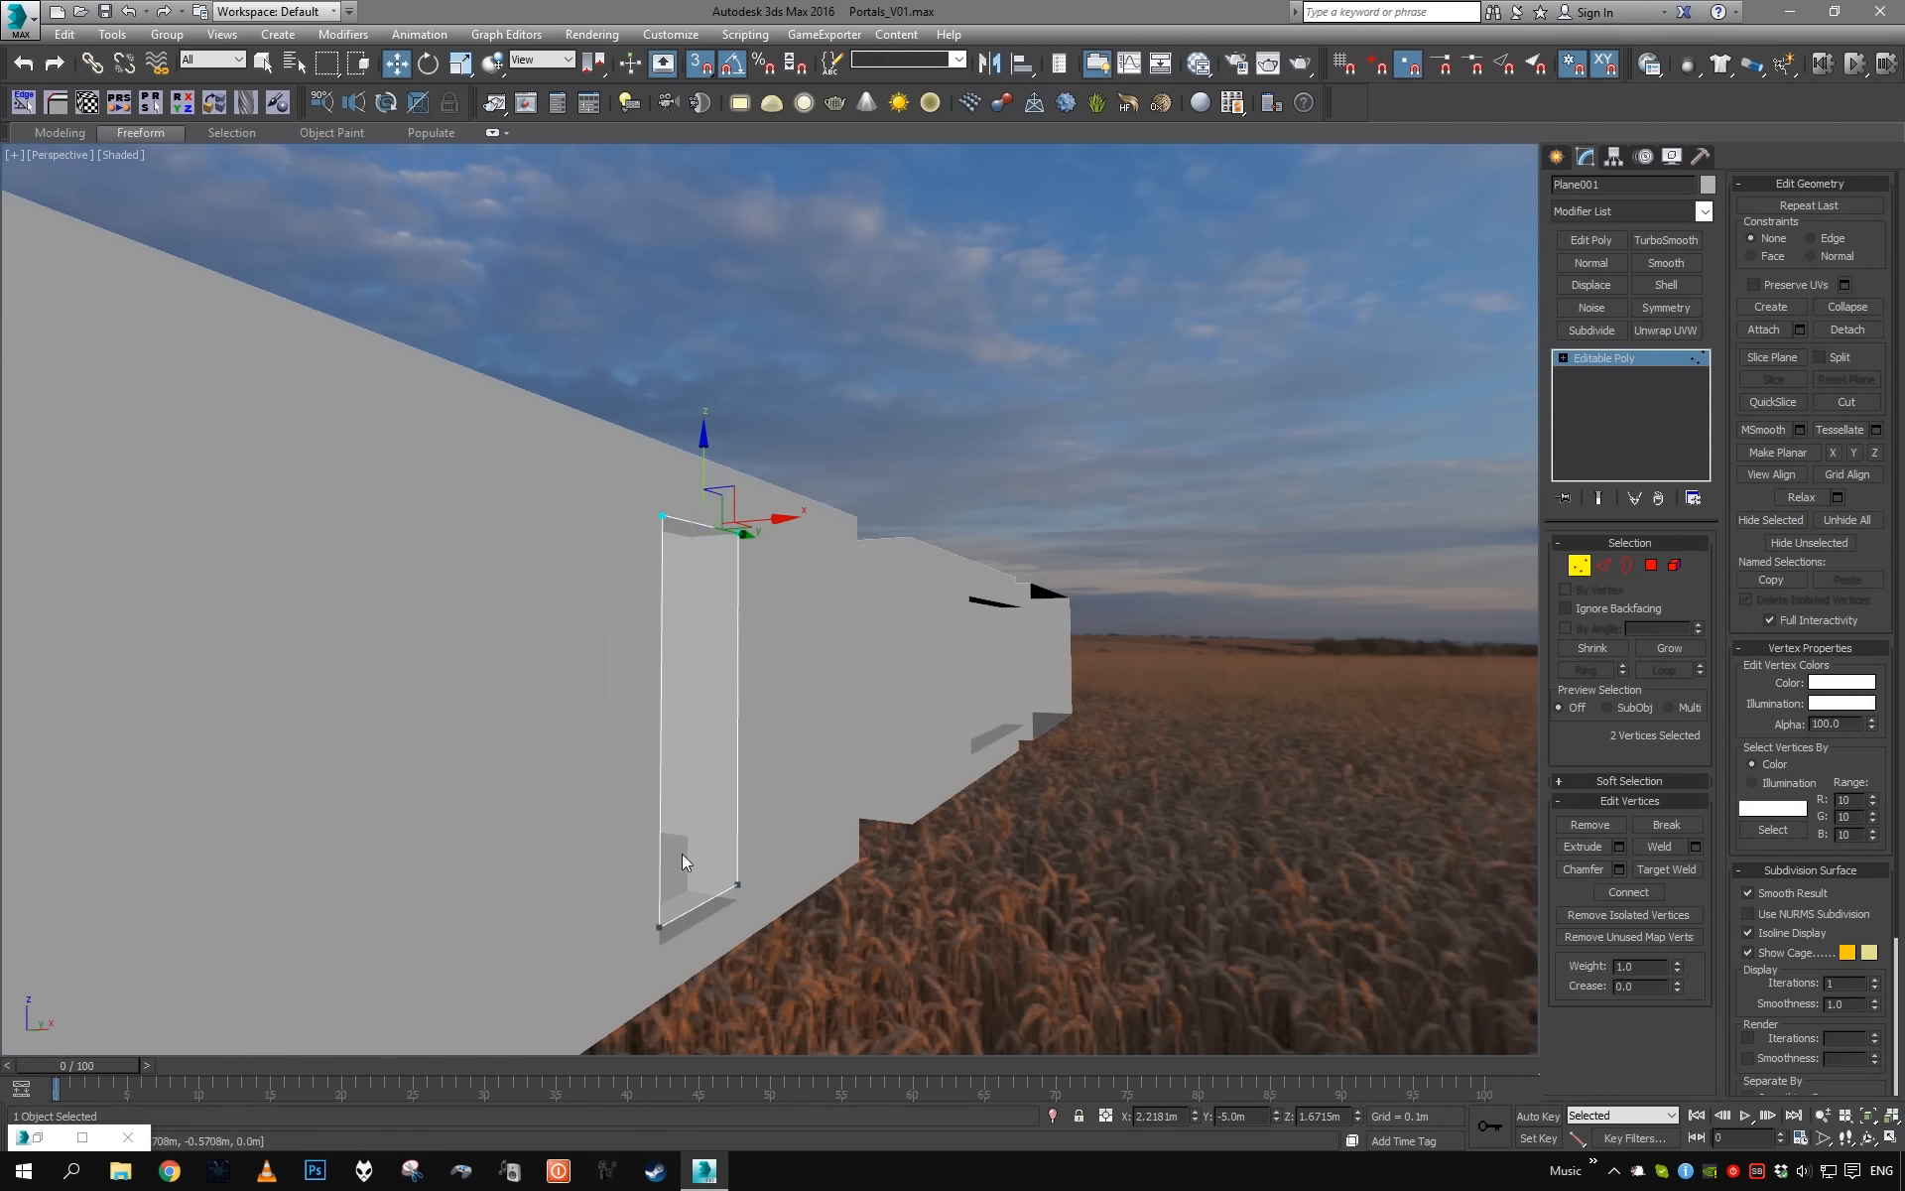
middle_click_drag(682, 853, 660, 710, "alt")
left_click_drag(660, 709, 787, 816)
left_click_drag(729, 707, 742, 774)
key("1")
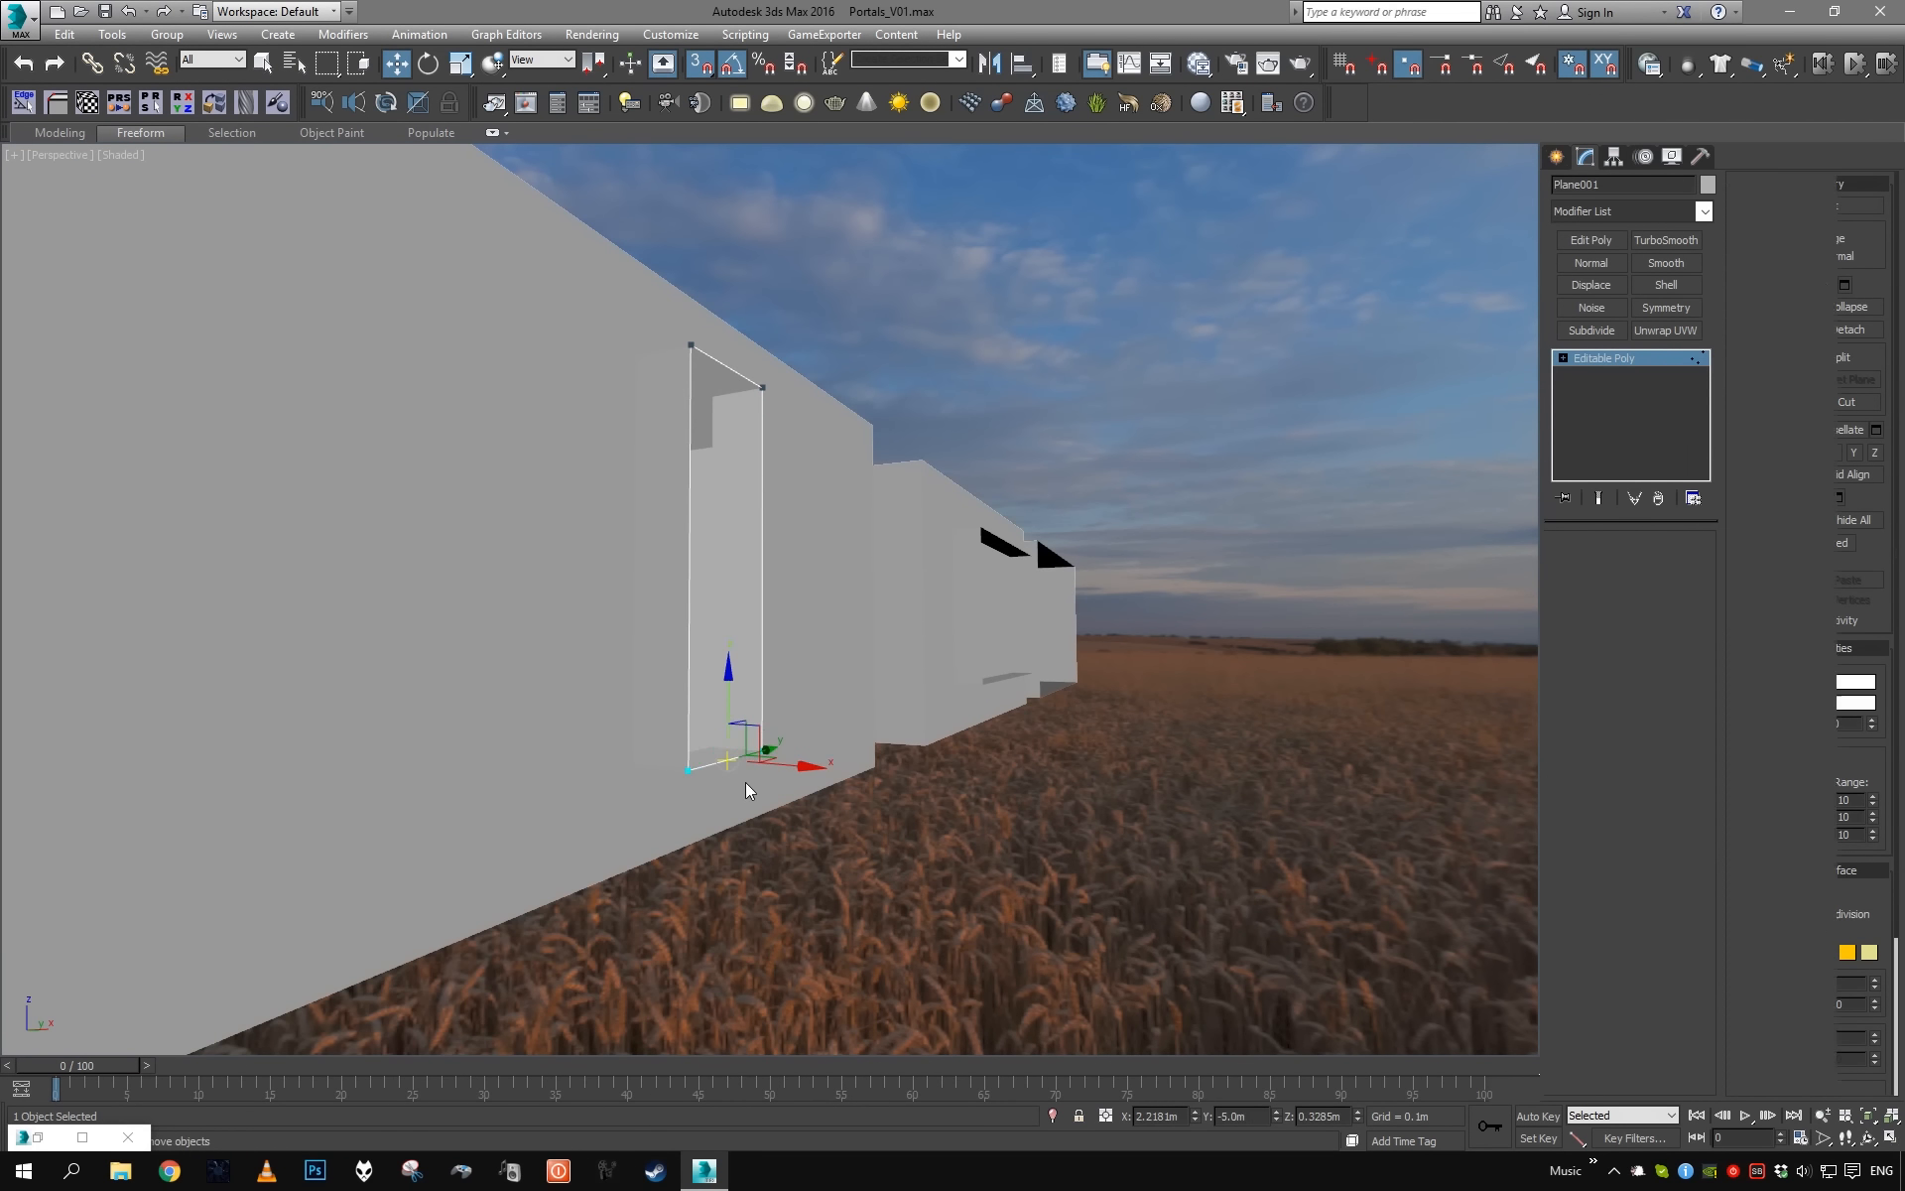
- Switch to the Camera3 view and turn off Renderable in the portal plane's object properties
middle_click_drag(747, 781, 812, 794, "alt")
key("c")
double_click(872, 467)
key("q")
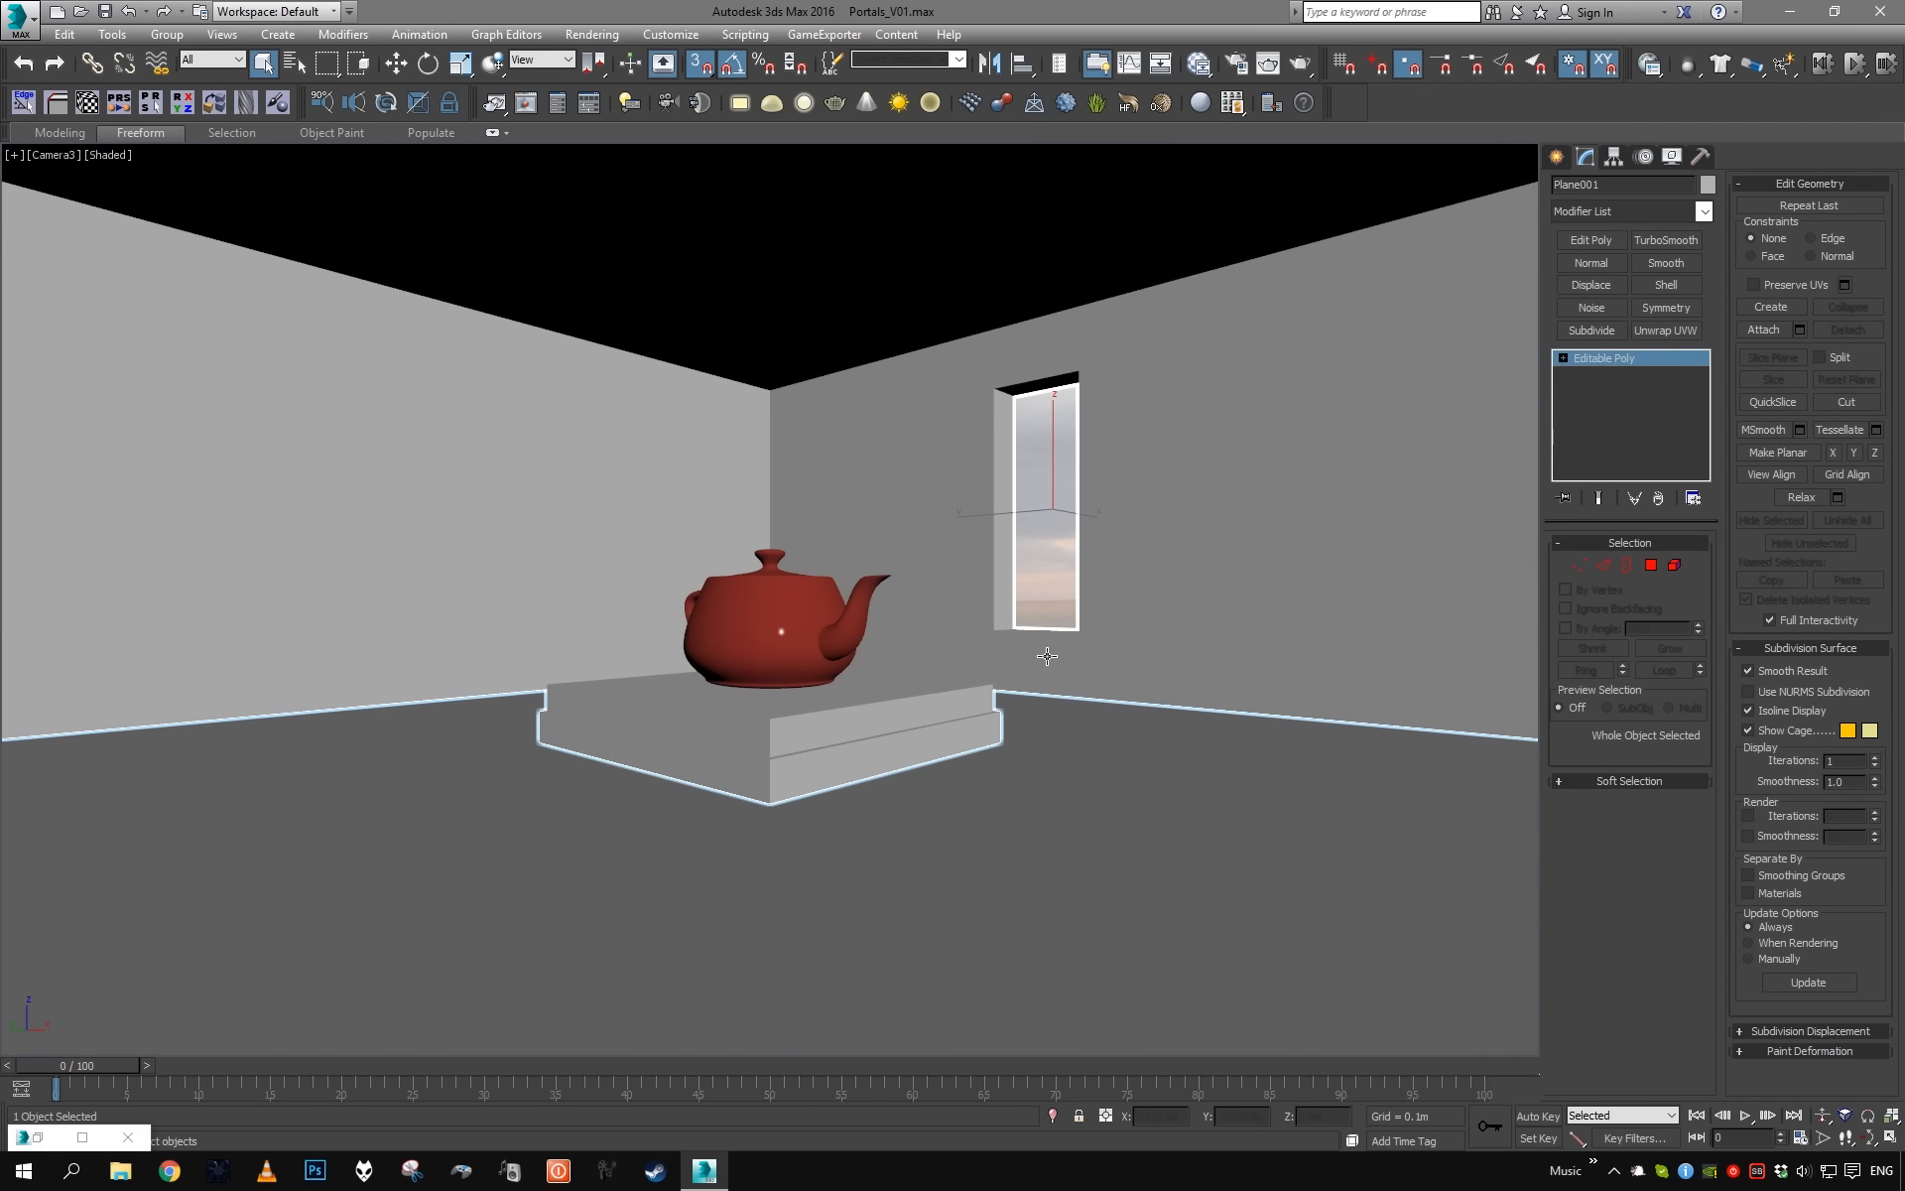
right_click(1030, 595)
left_click(1096, 730)
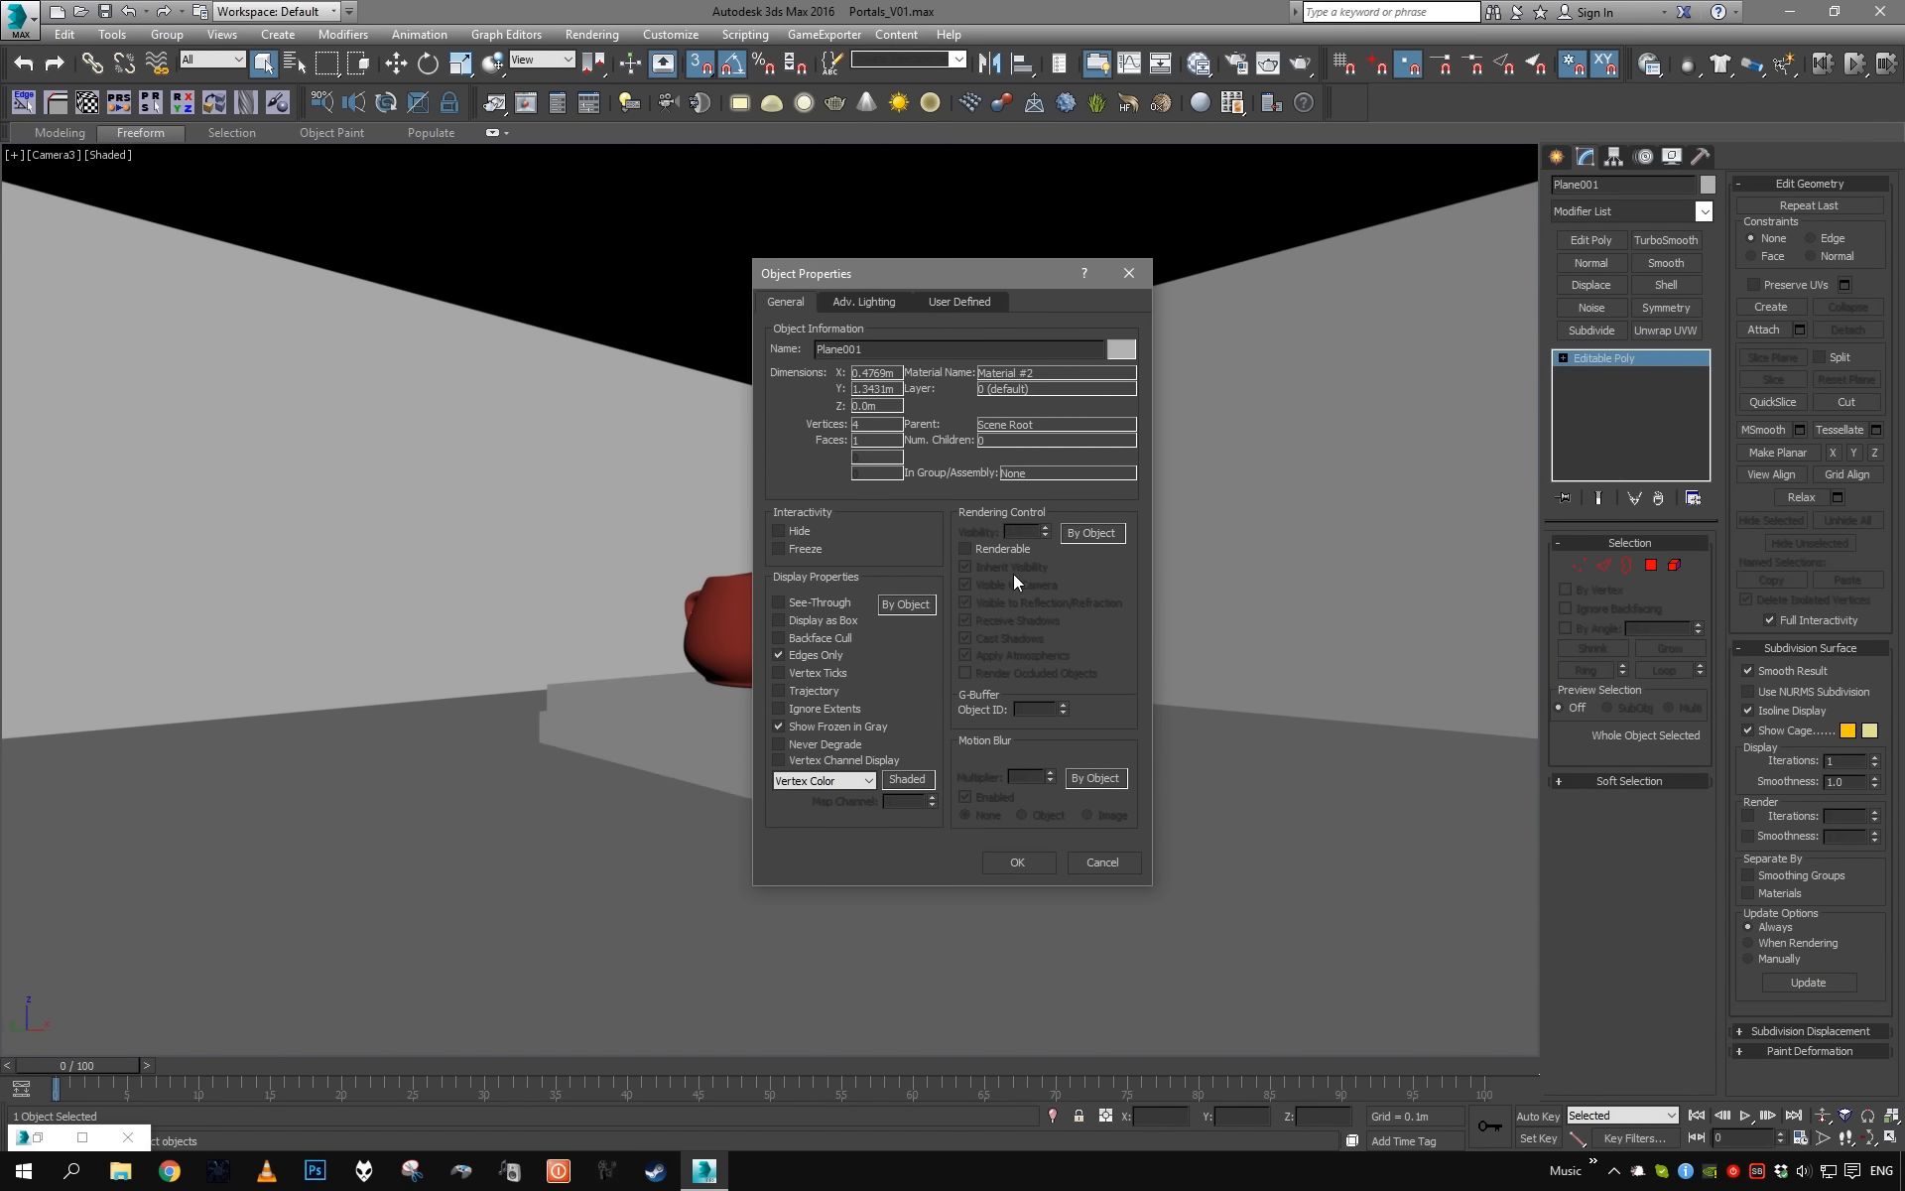
left_click(1017, 863)
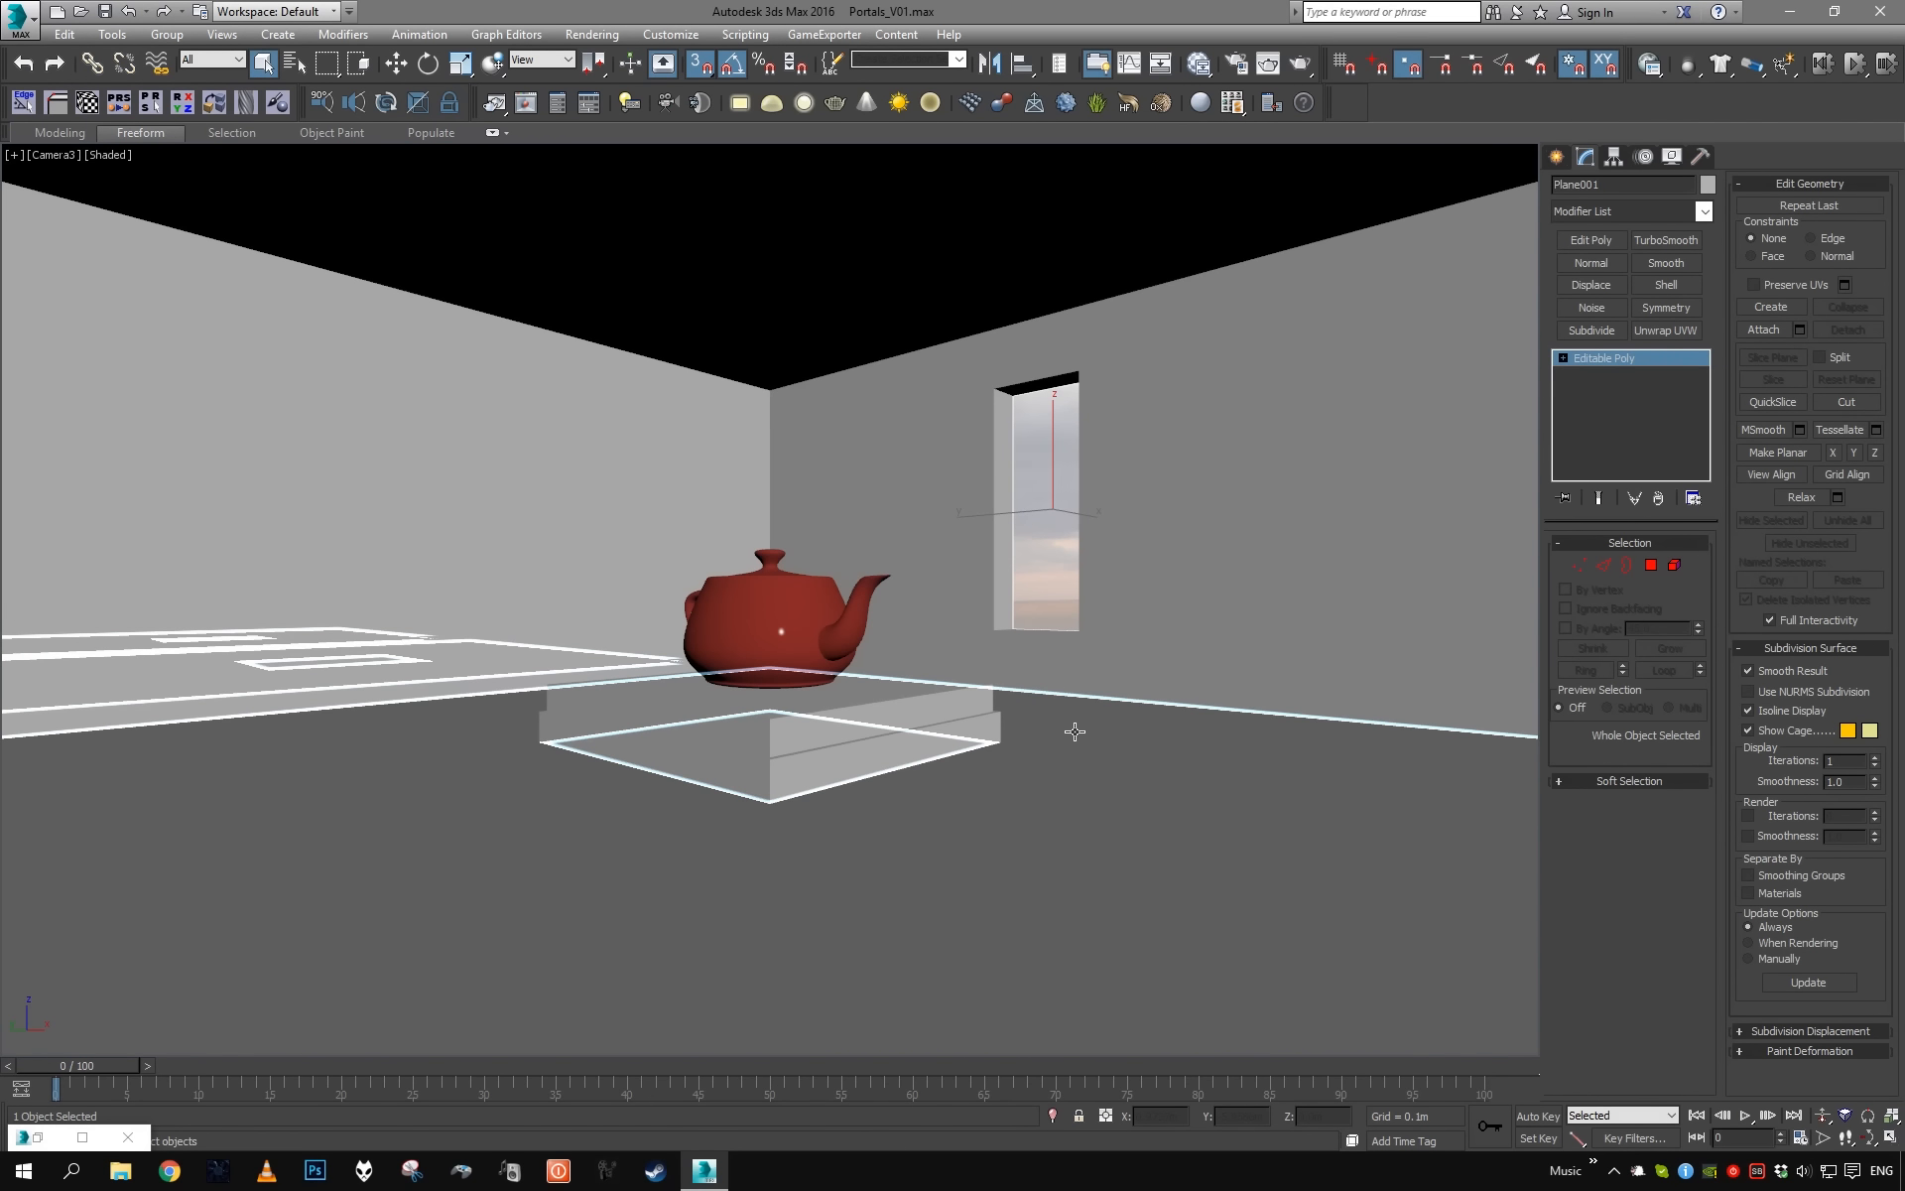
- Start a render of Camera3 from the Corona render setup and set the output width to 1280 pixels
key("F10")
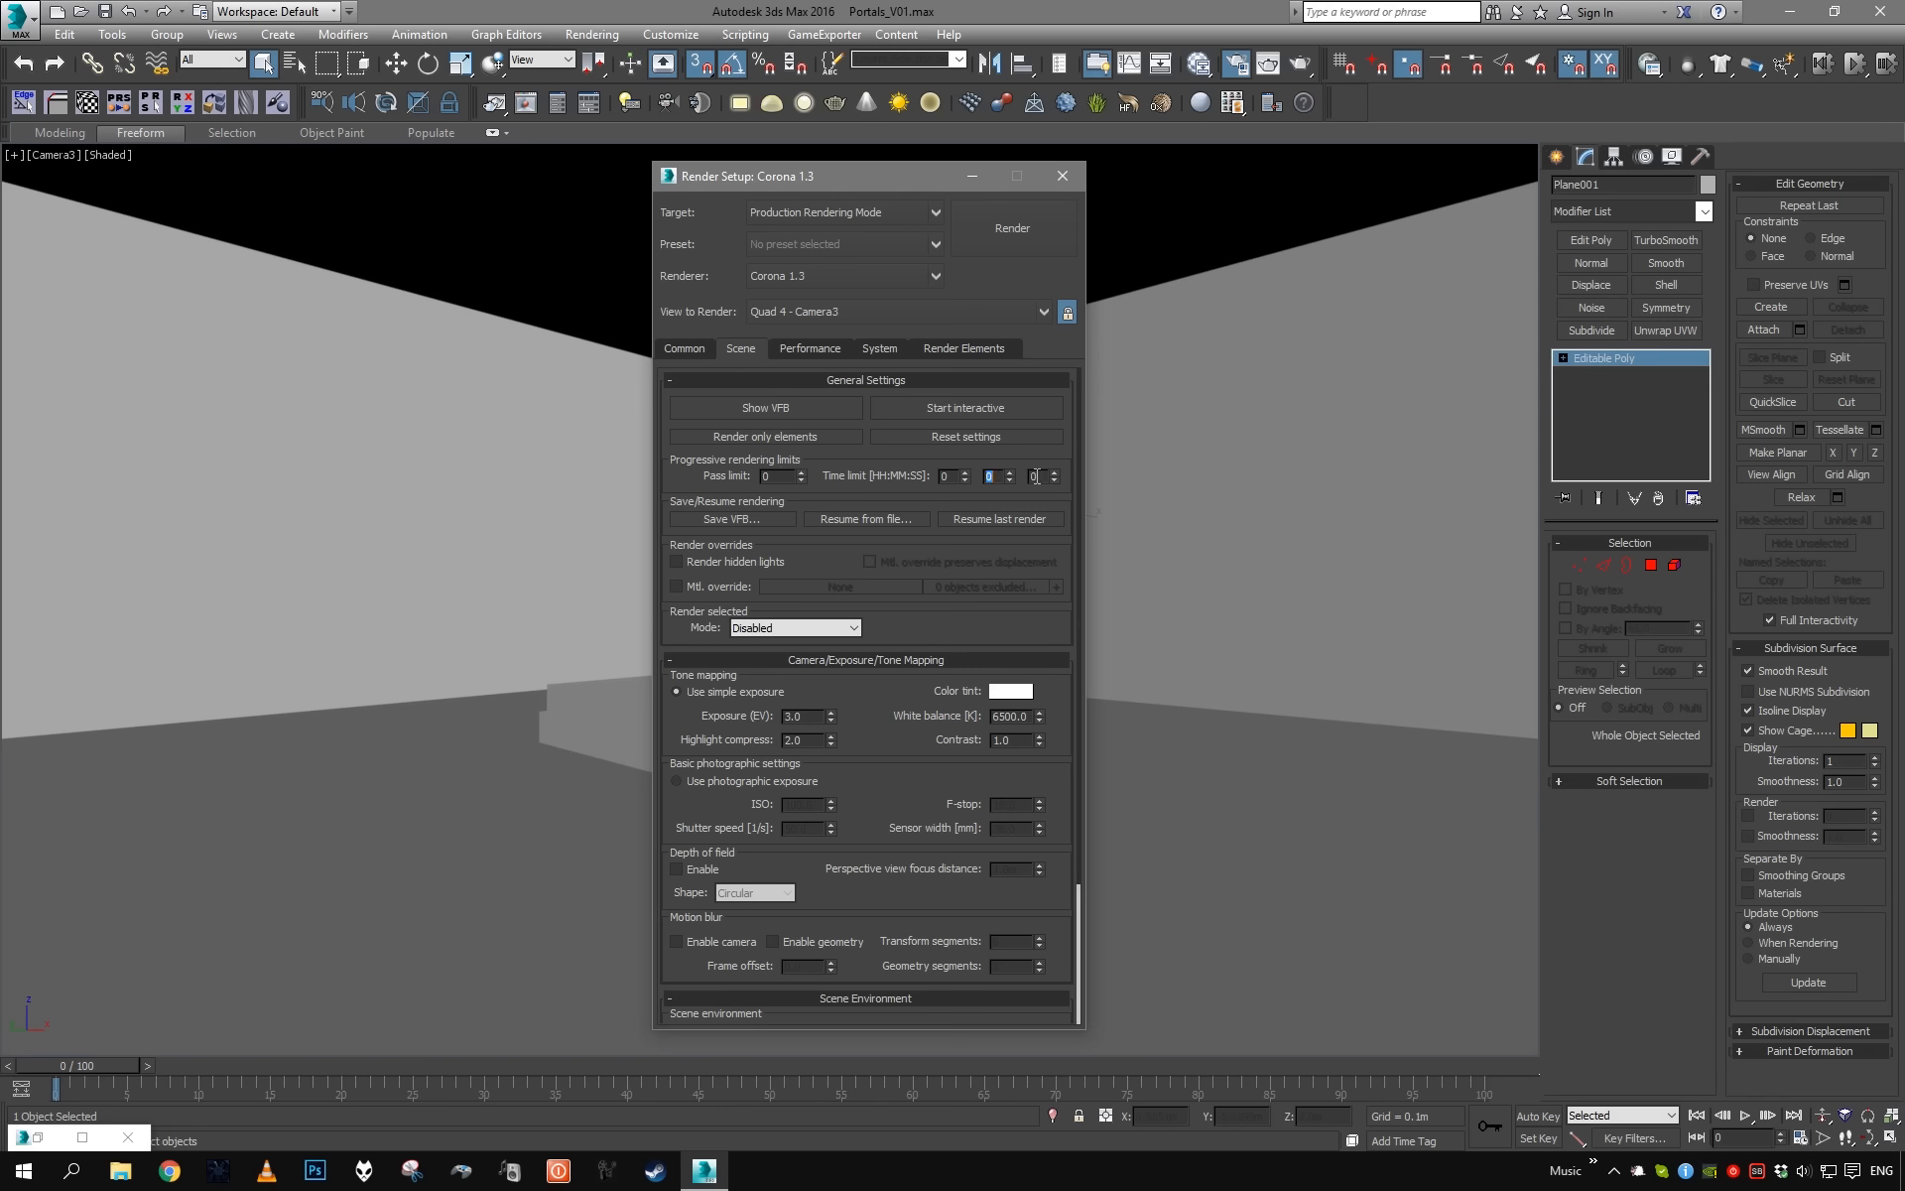
left_click(1021, 235)
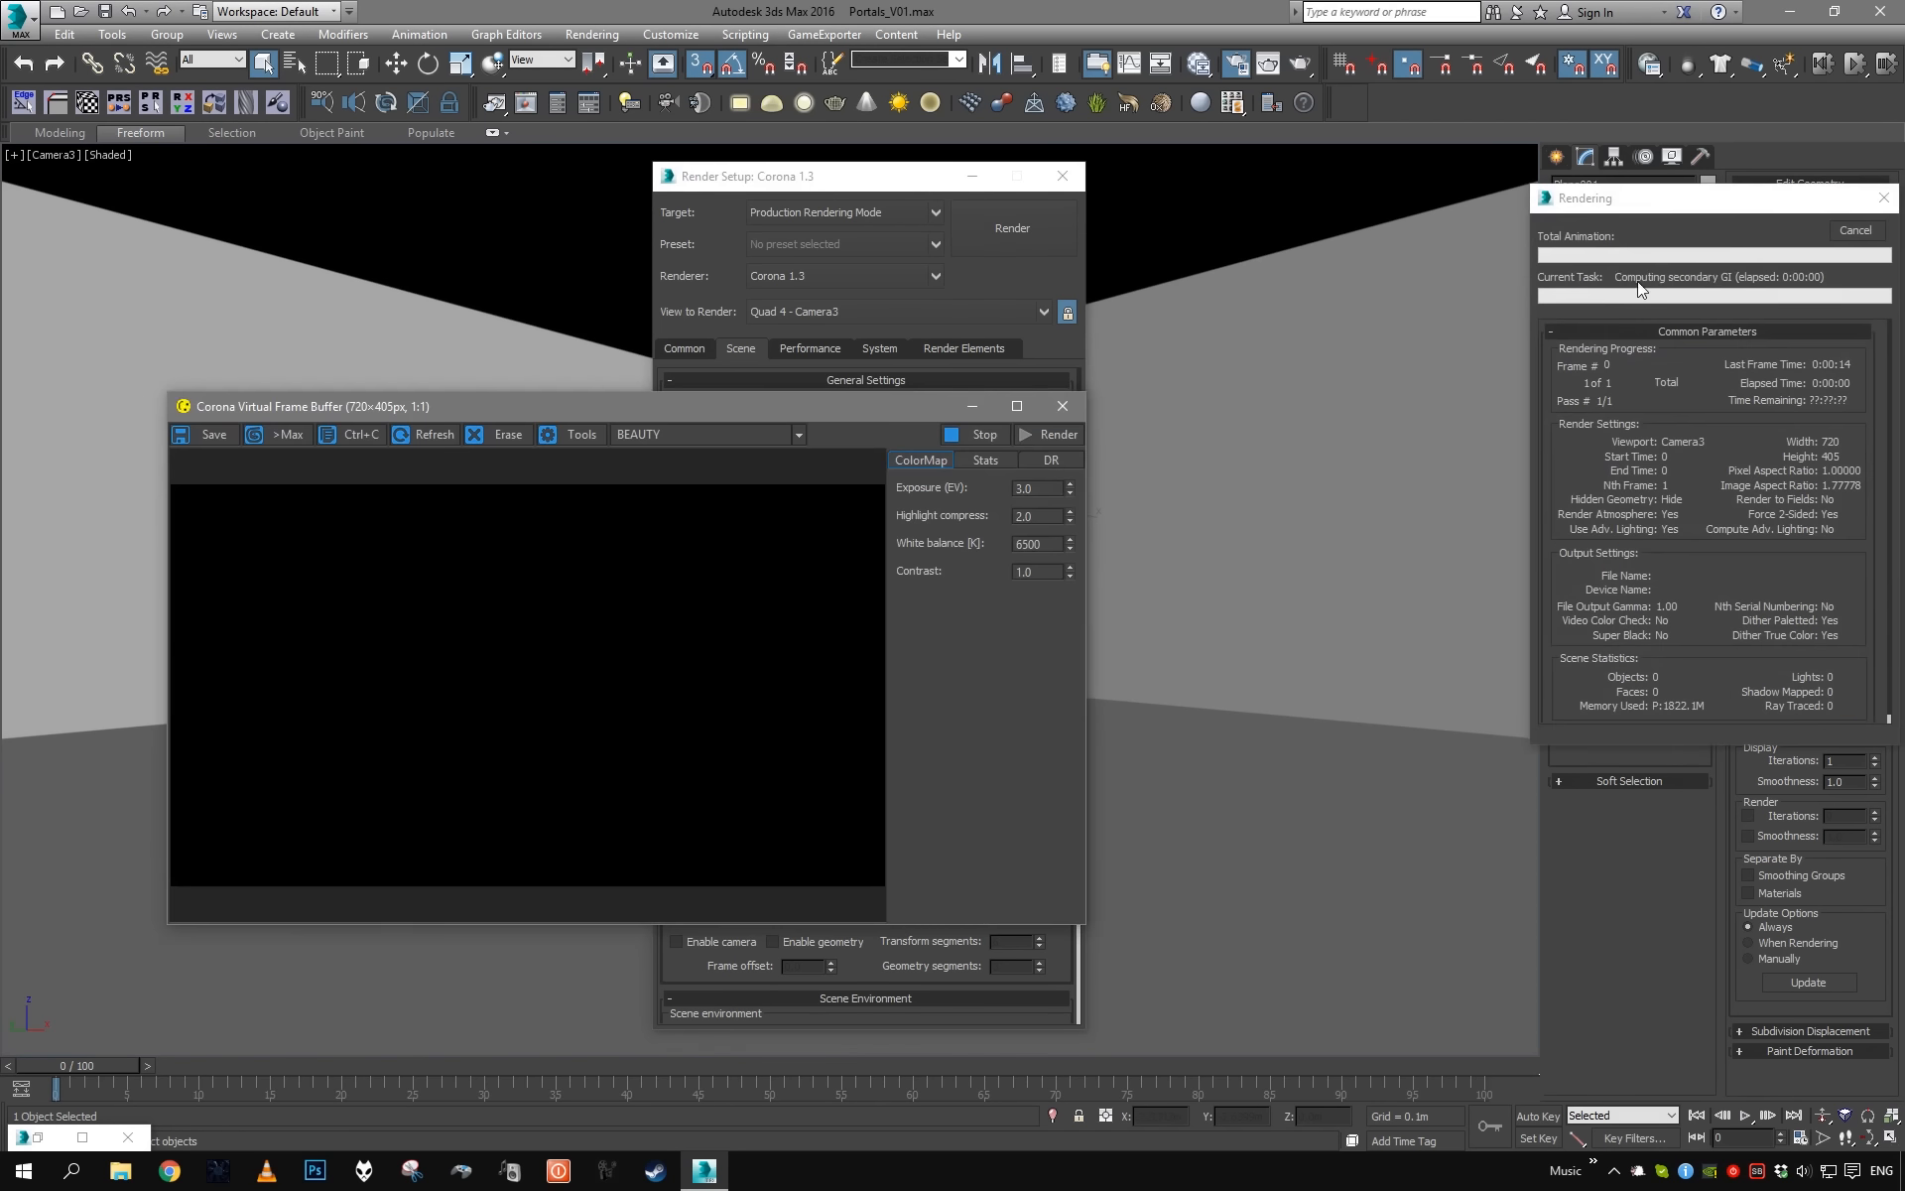
left_click(704, 347)
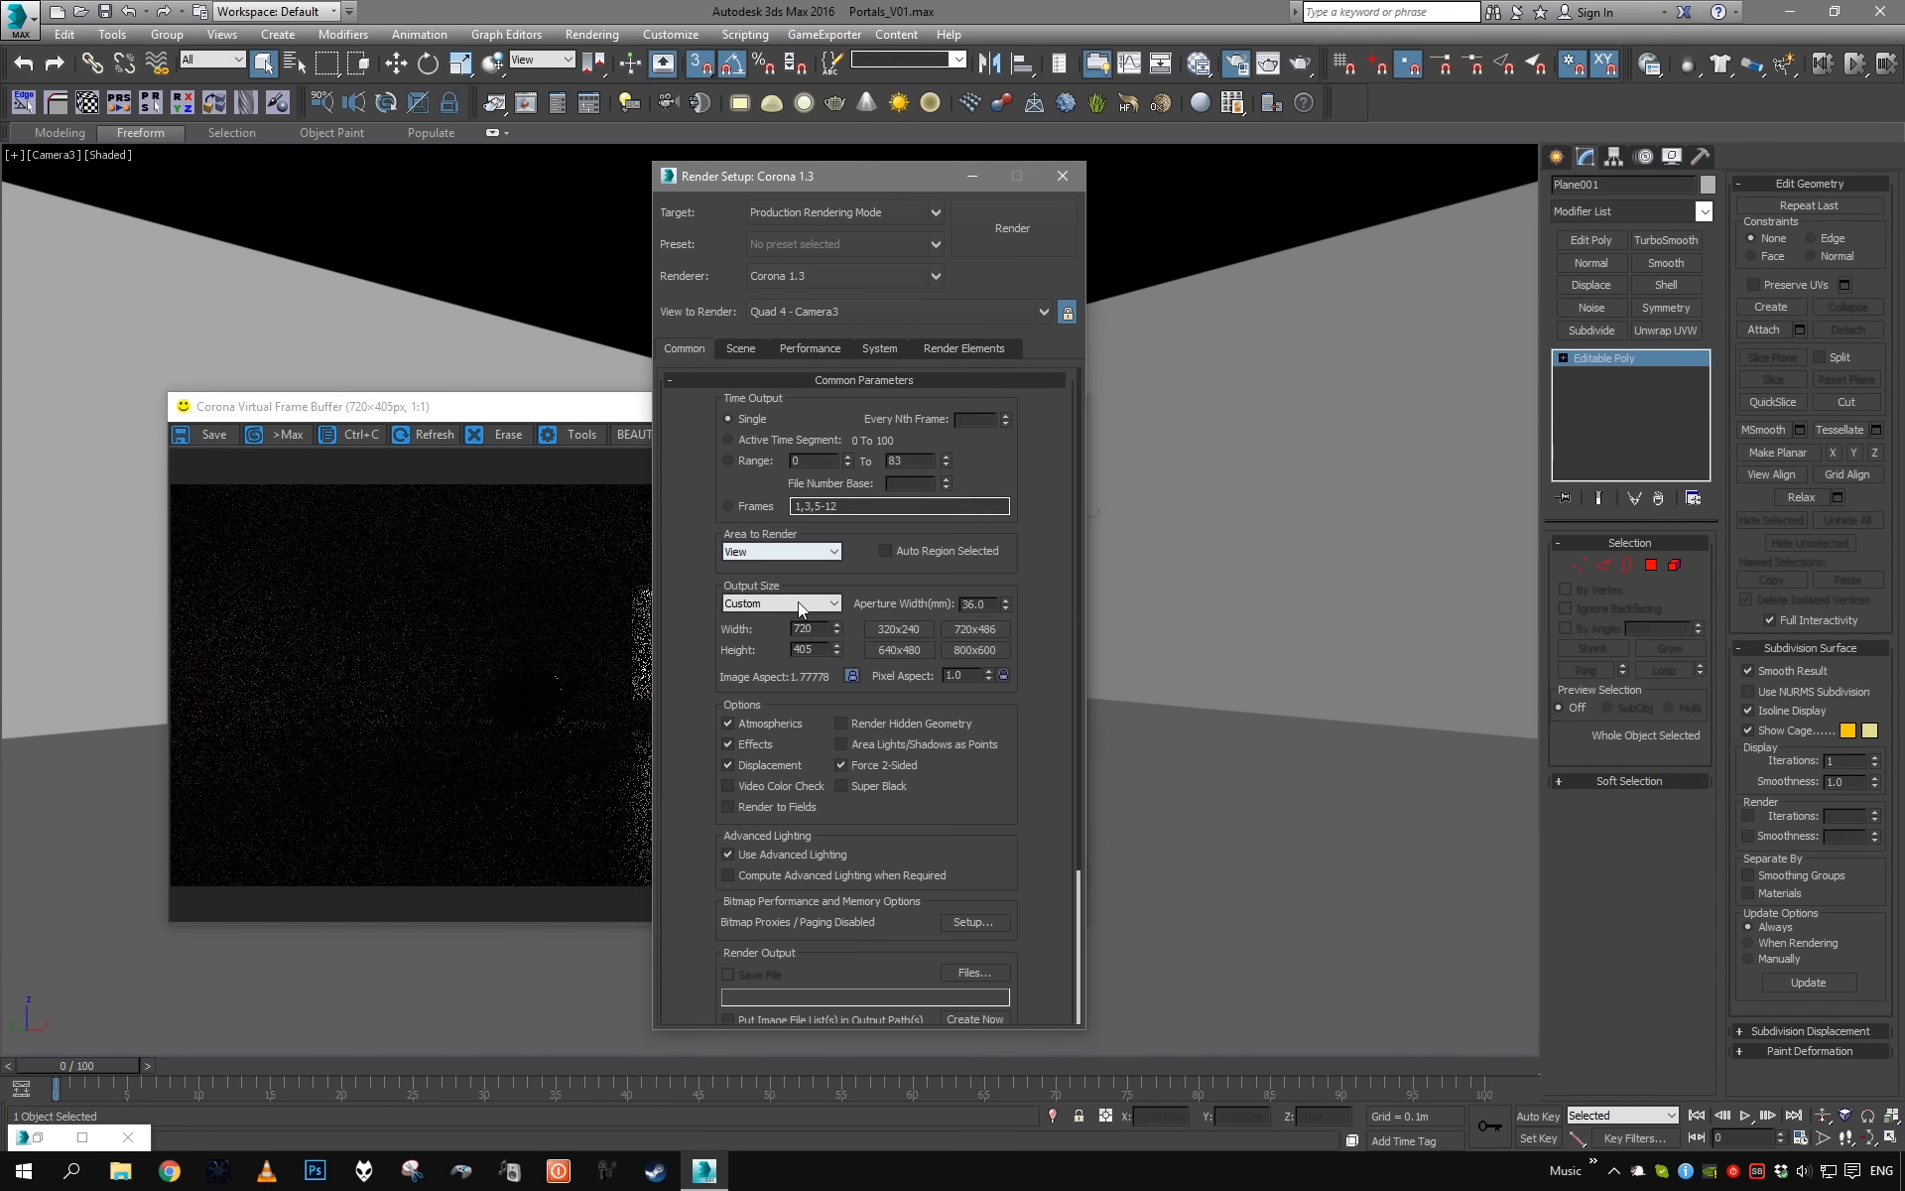
left_click(824, 626)
type("1280")
key("Return")
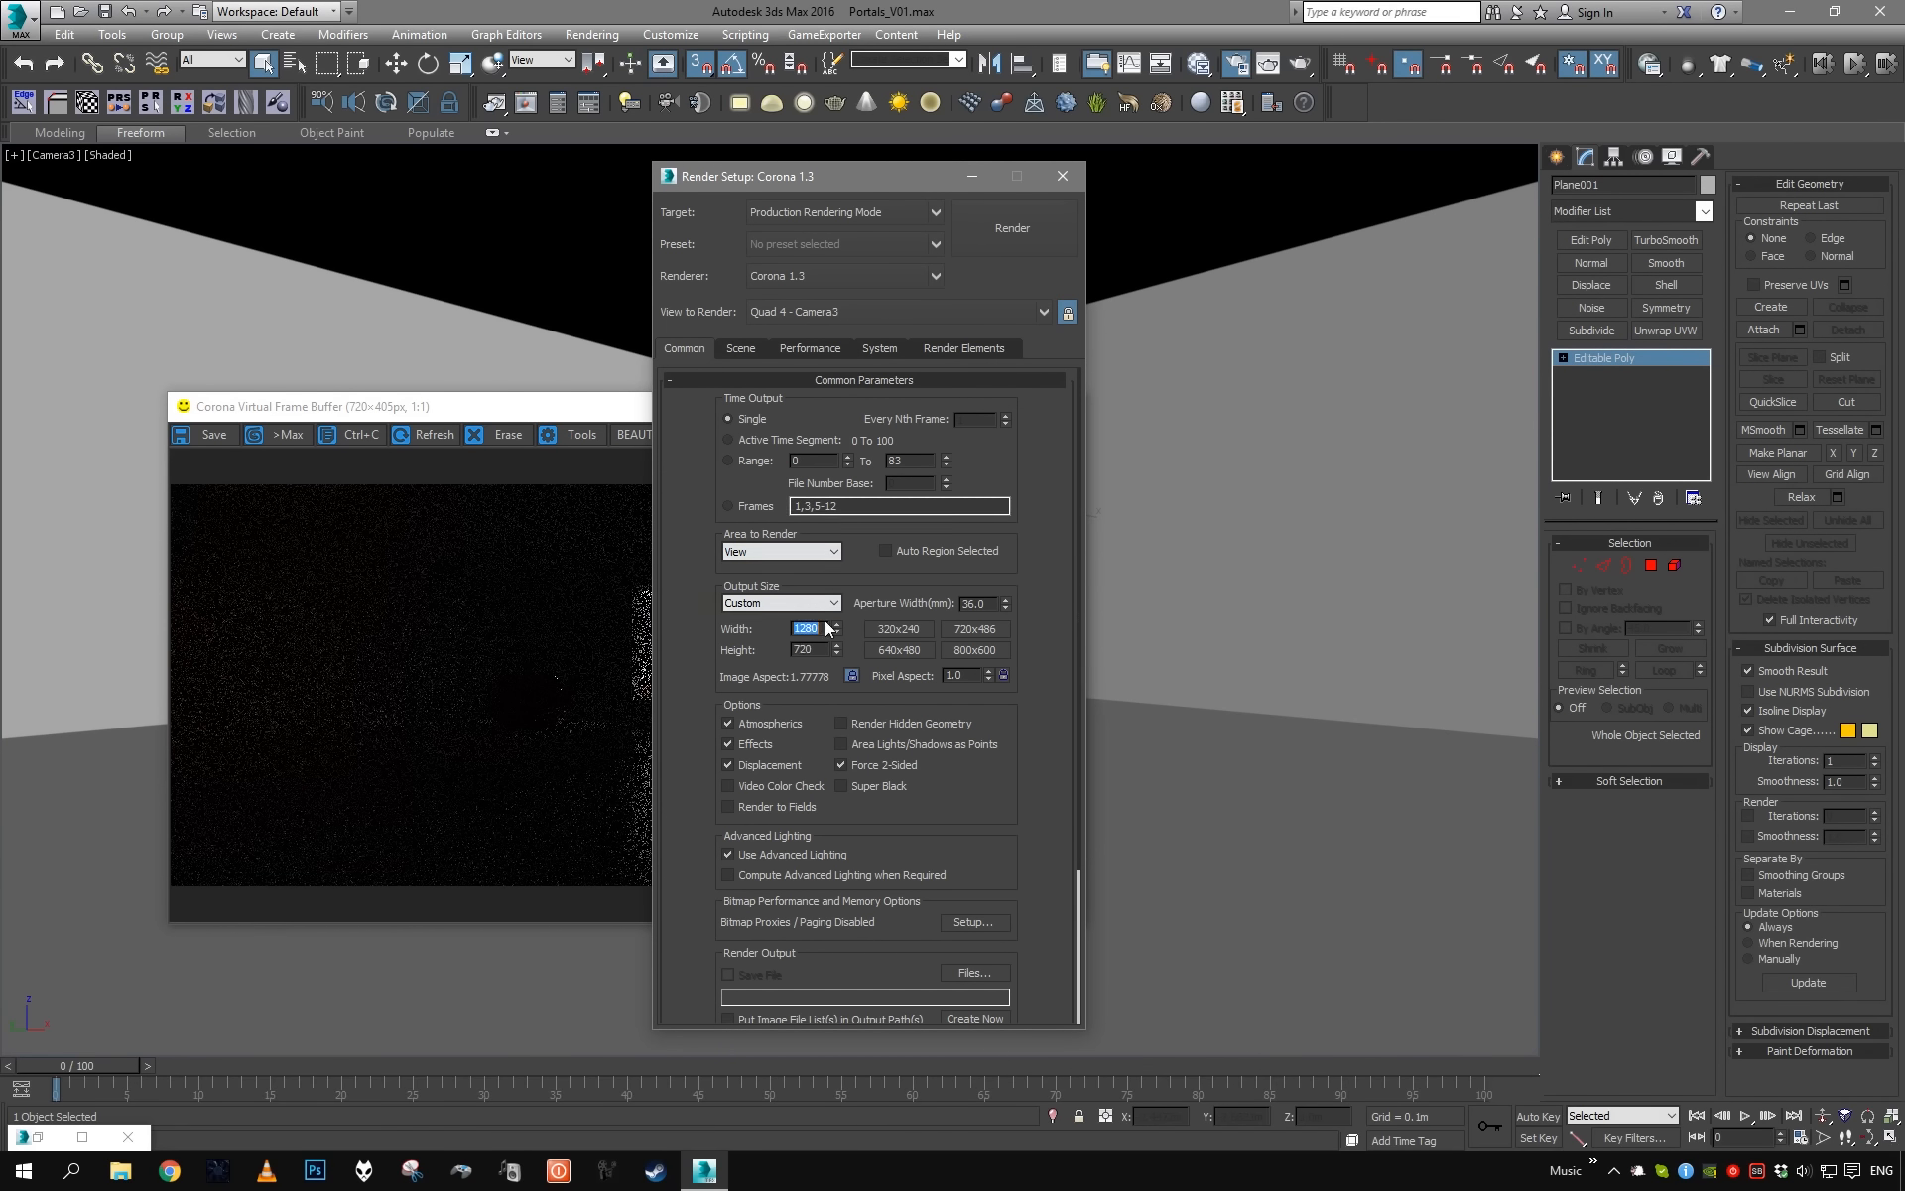
- Set the output width to 960 pixels and render Camera3 with the frame buffer exposure at 5.0
type("960")
left_click(1013, 248)
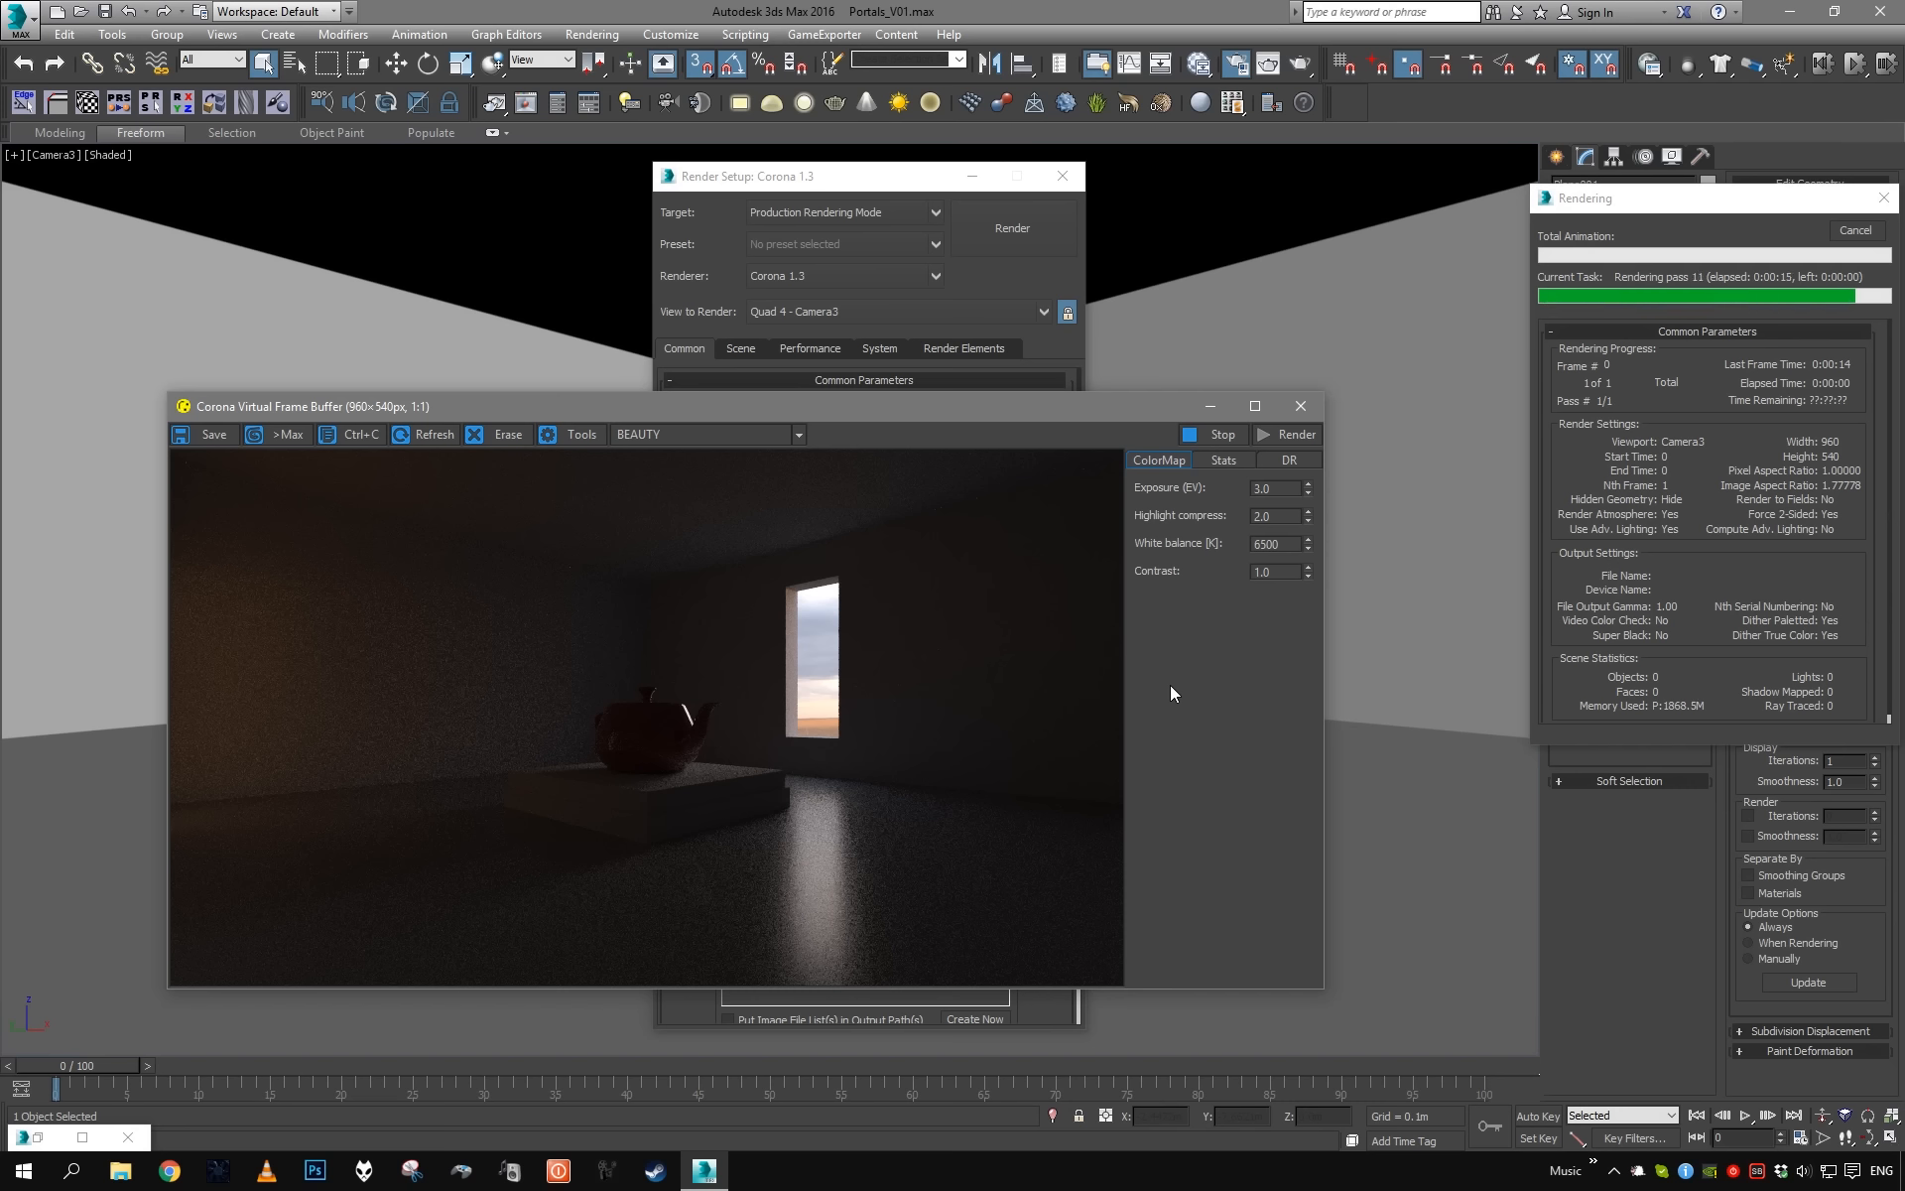
left_click(1272, 497)
type("5")
key("Return")
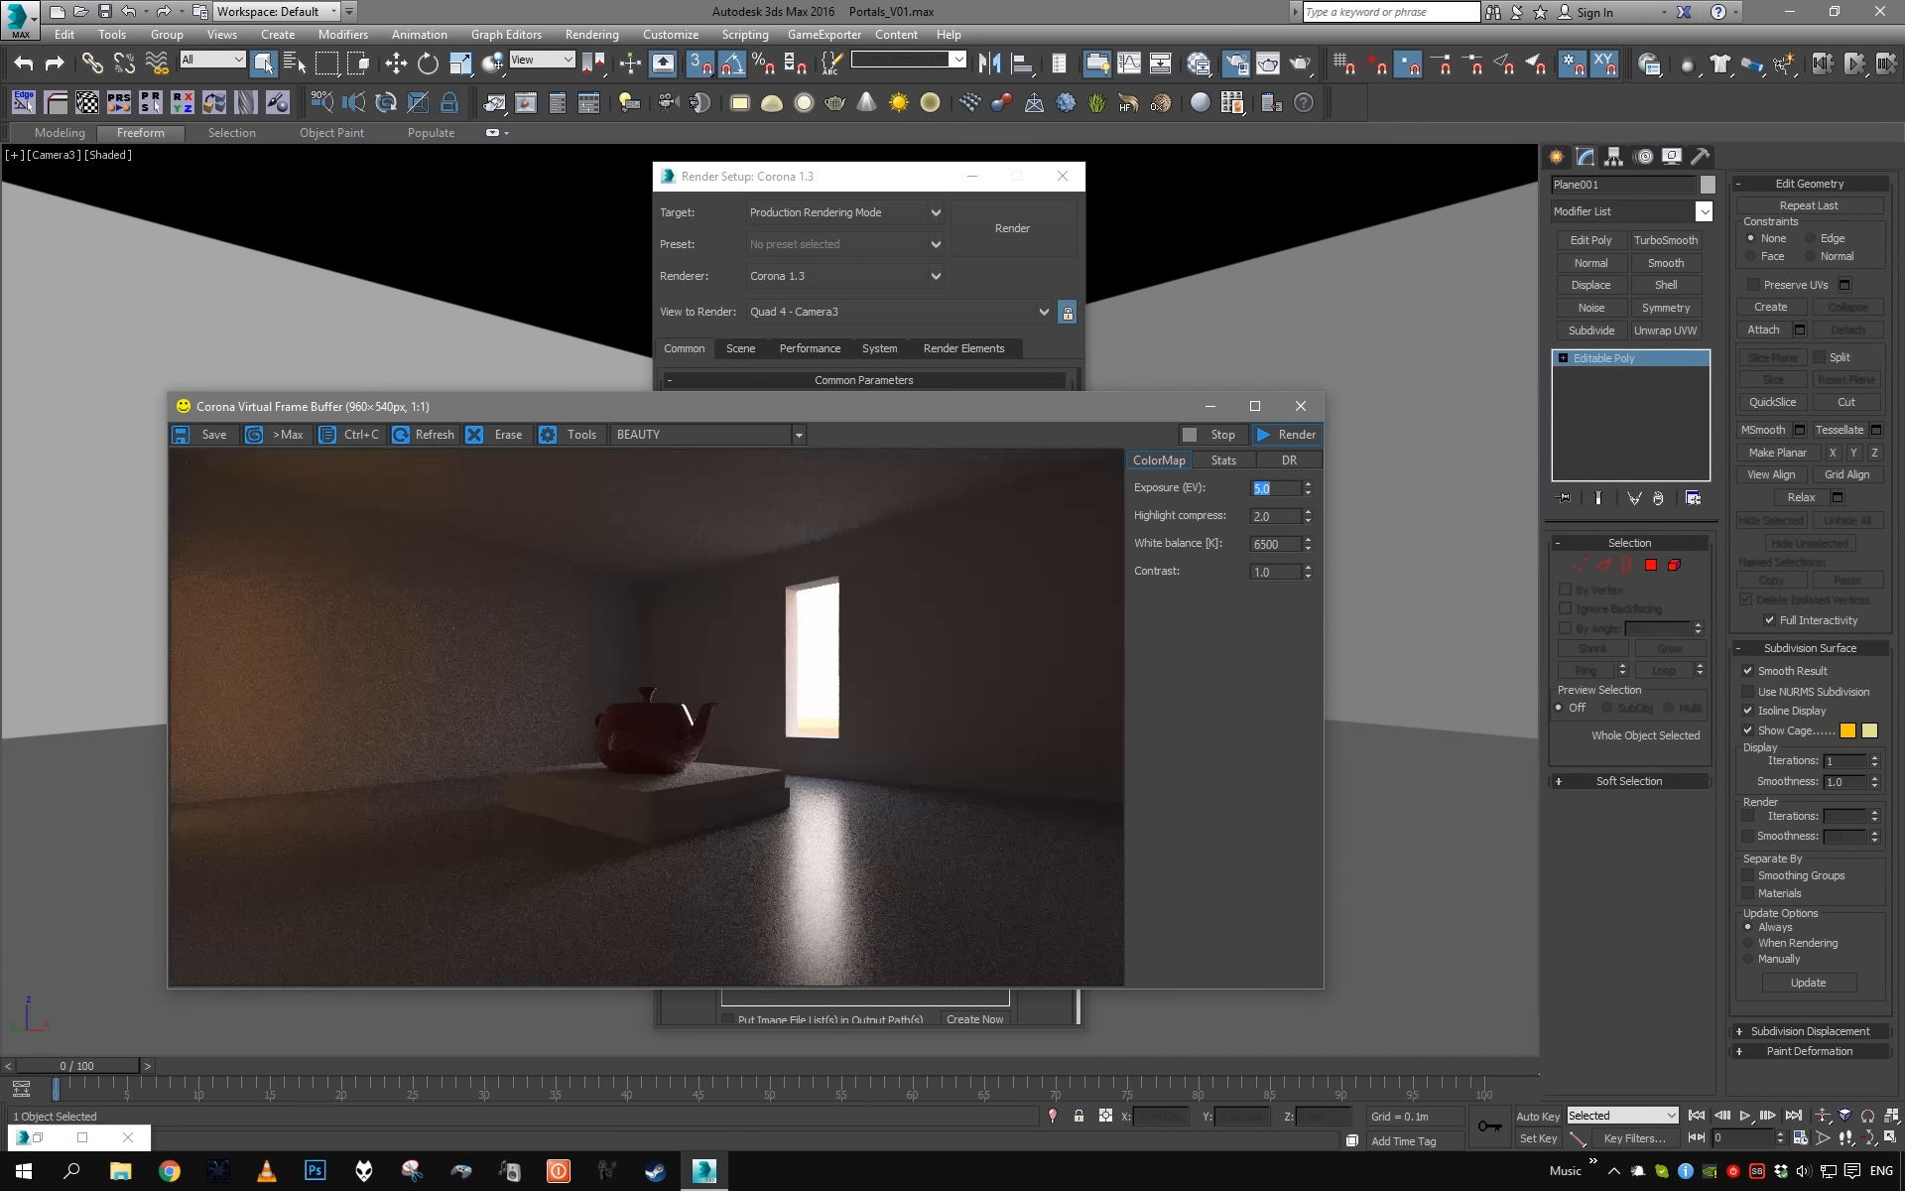
left_click(1054, 228)
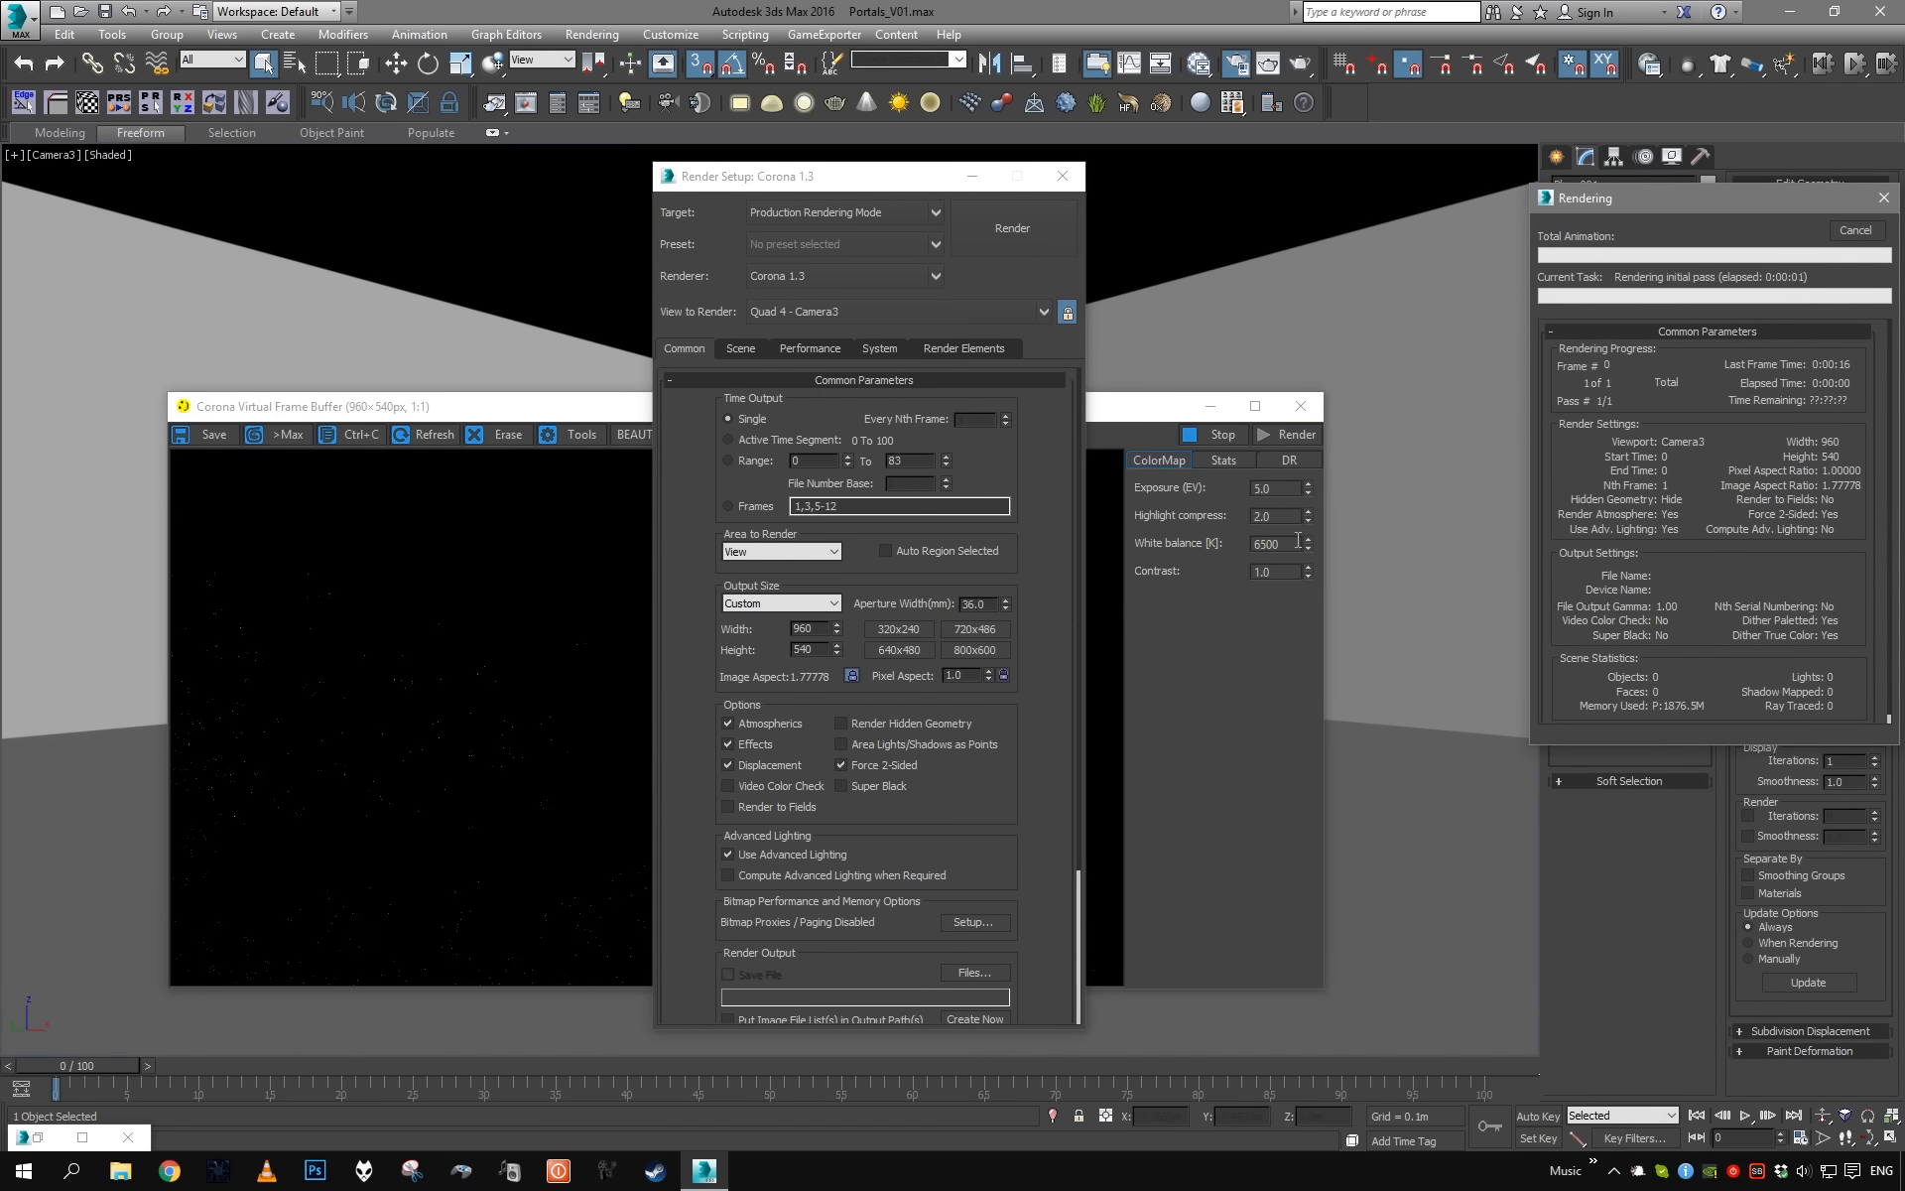
left_click(427, 866)
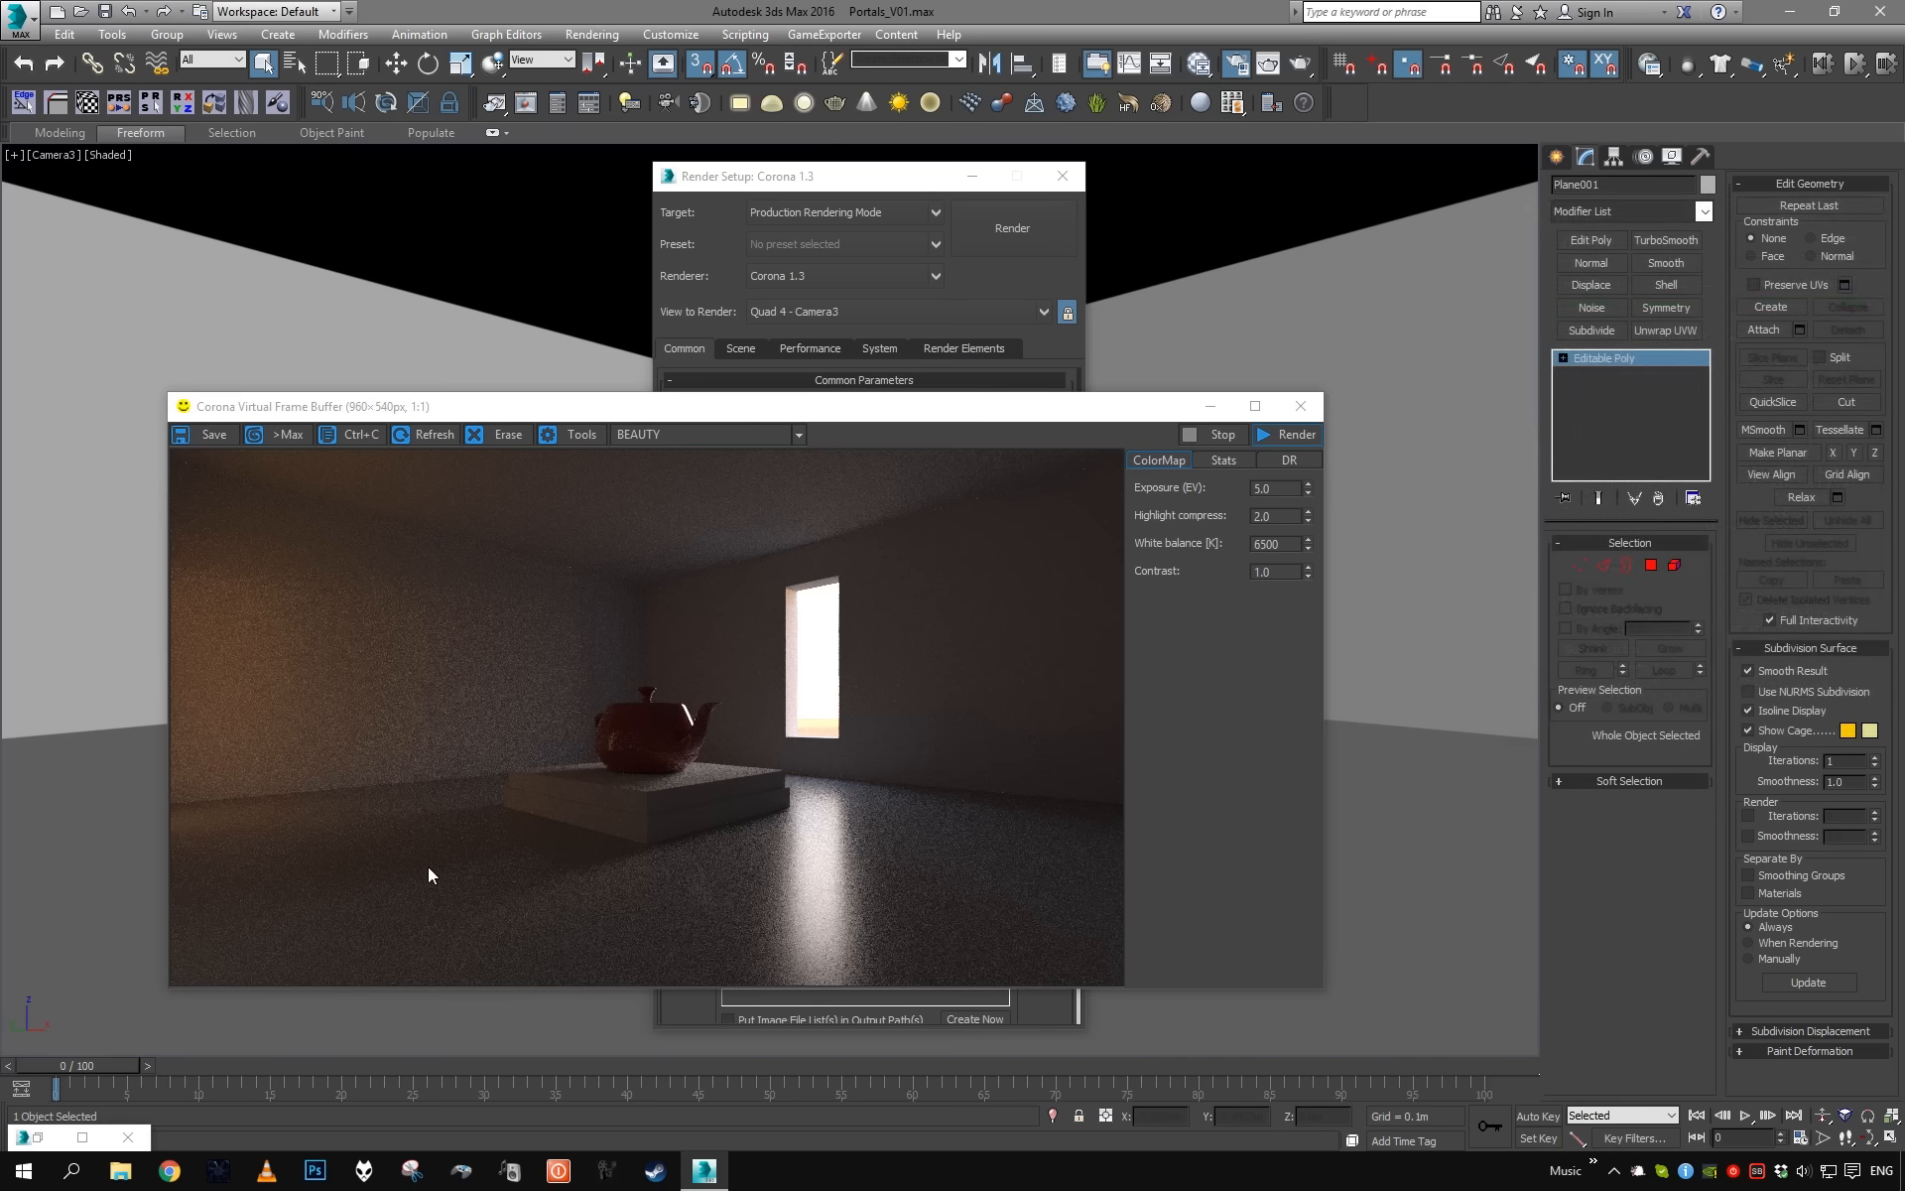
- Load the finished Camera3 render into channel A of the RAM Player for comparison
left_click(746, 34)
mouse_move(591, 34)
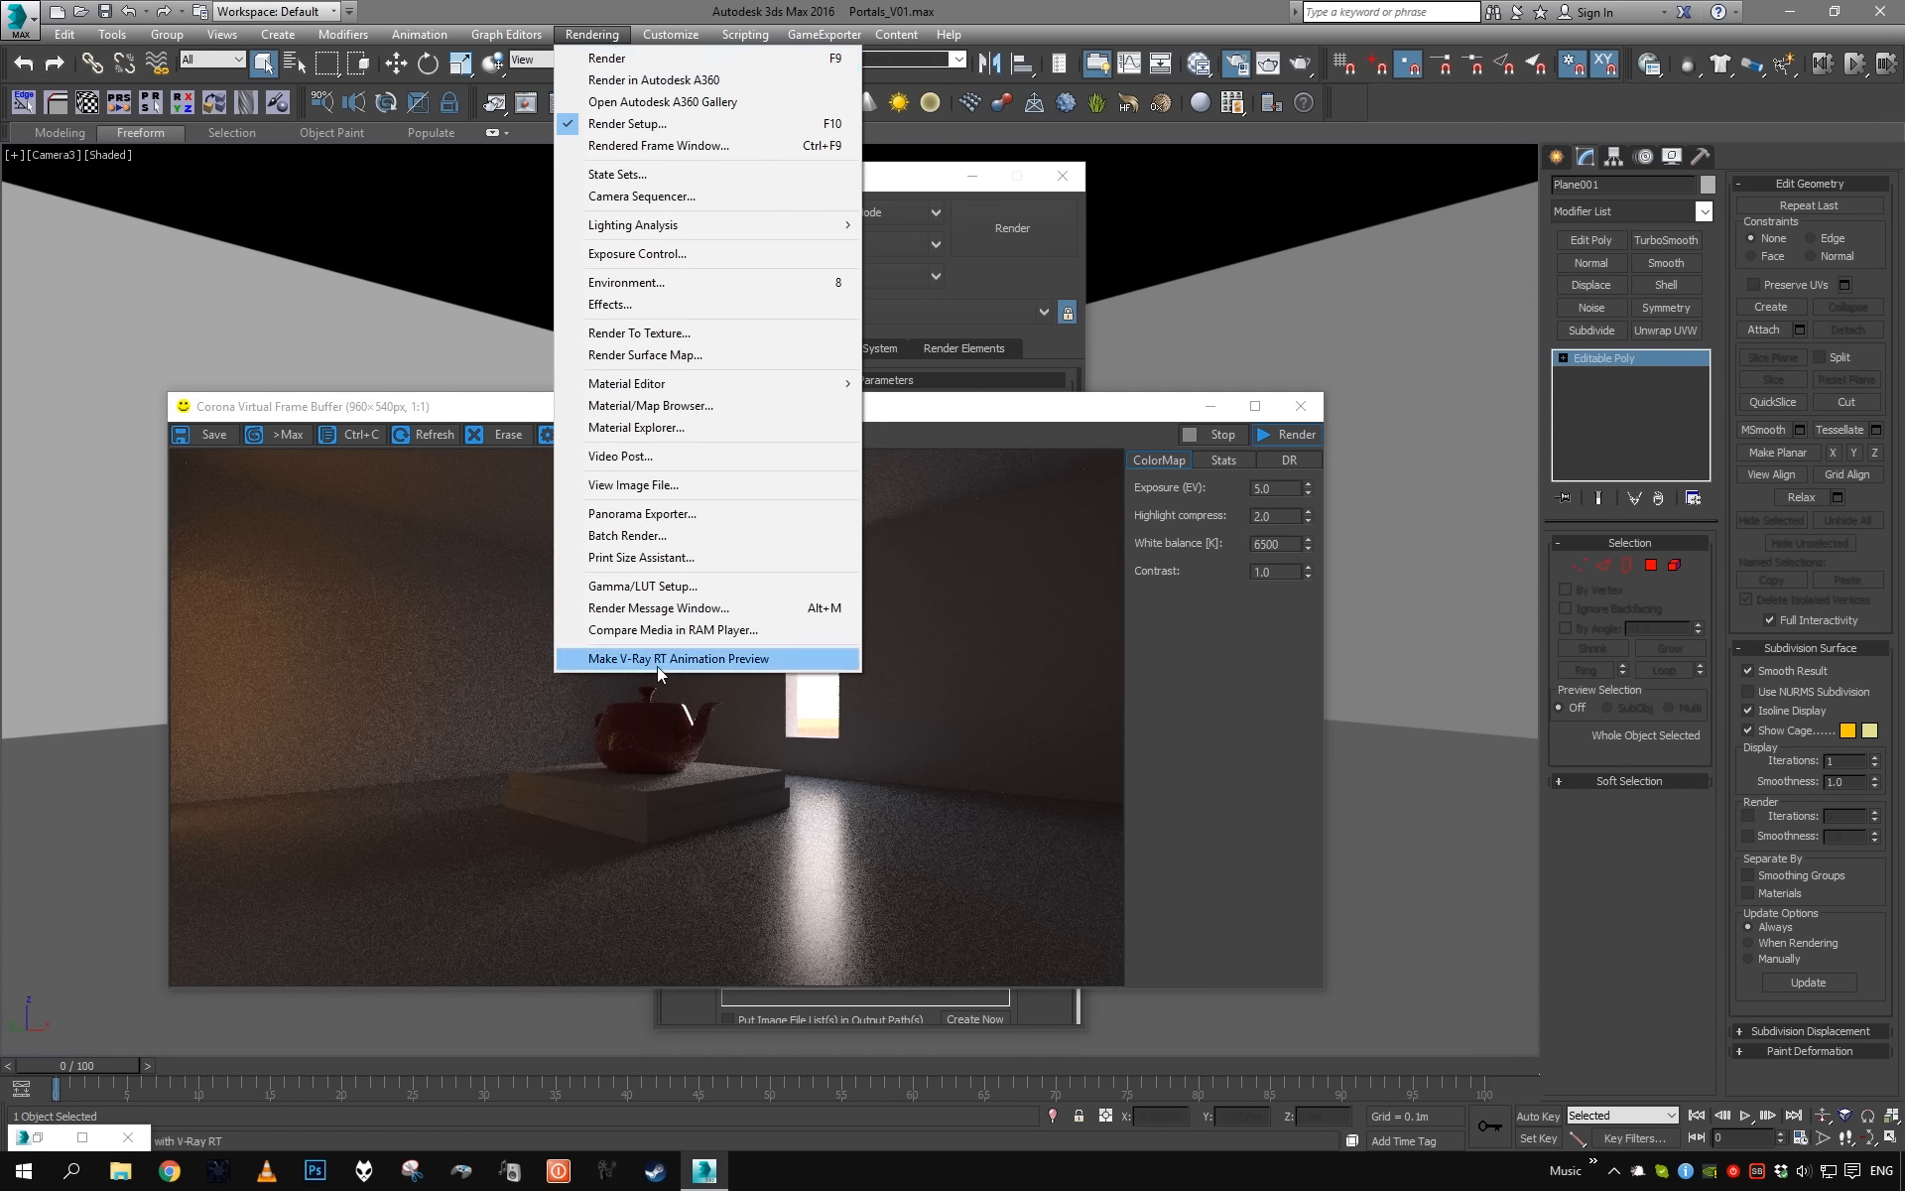
left_click(660, 633)
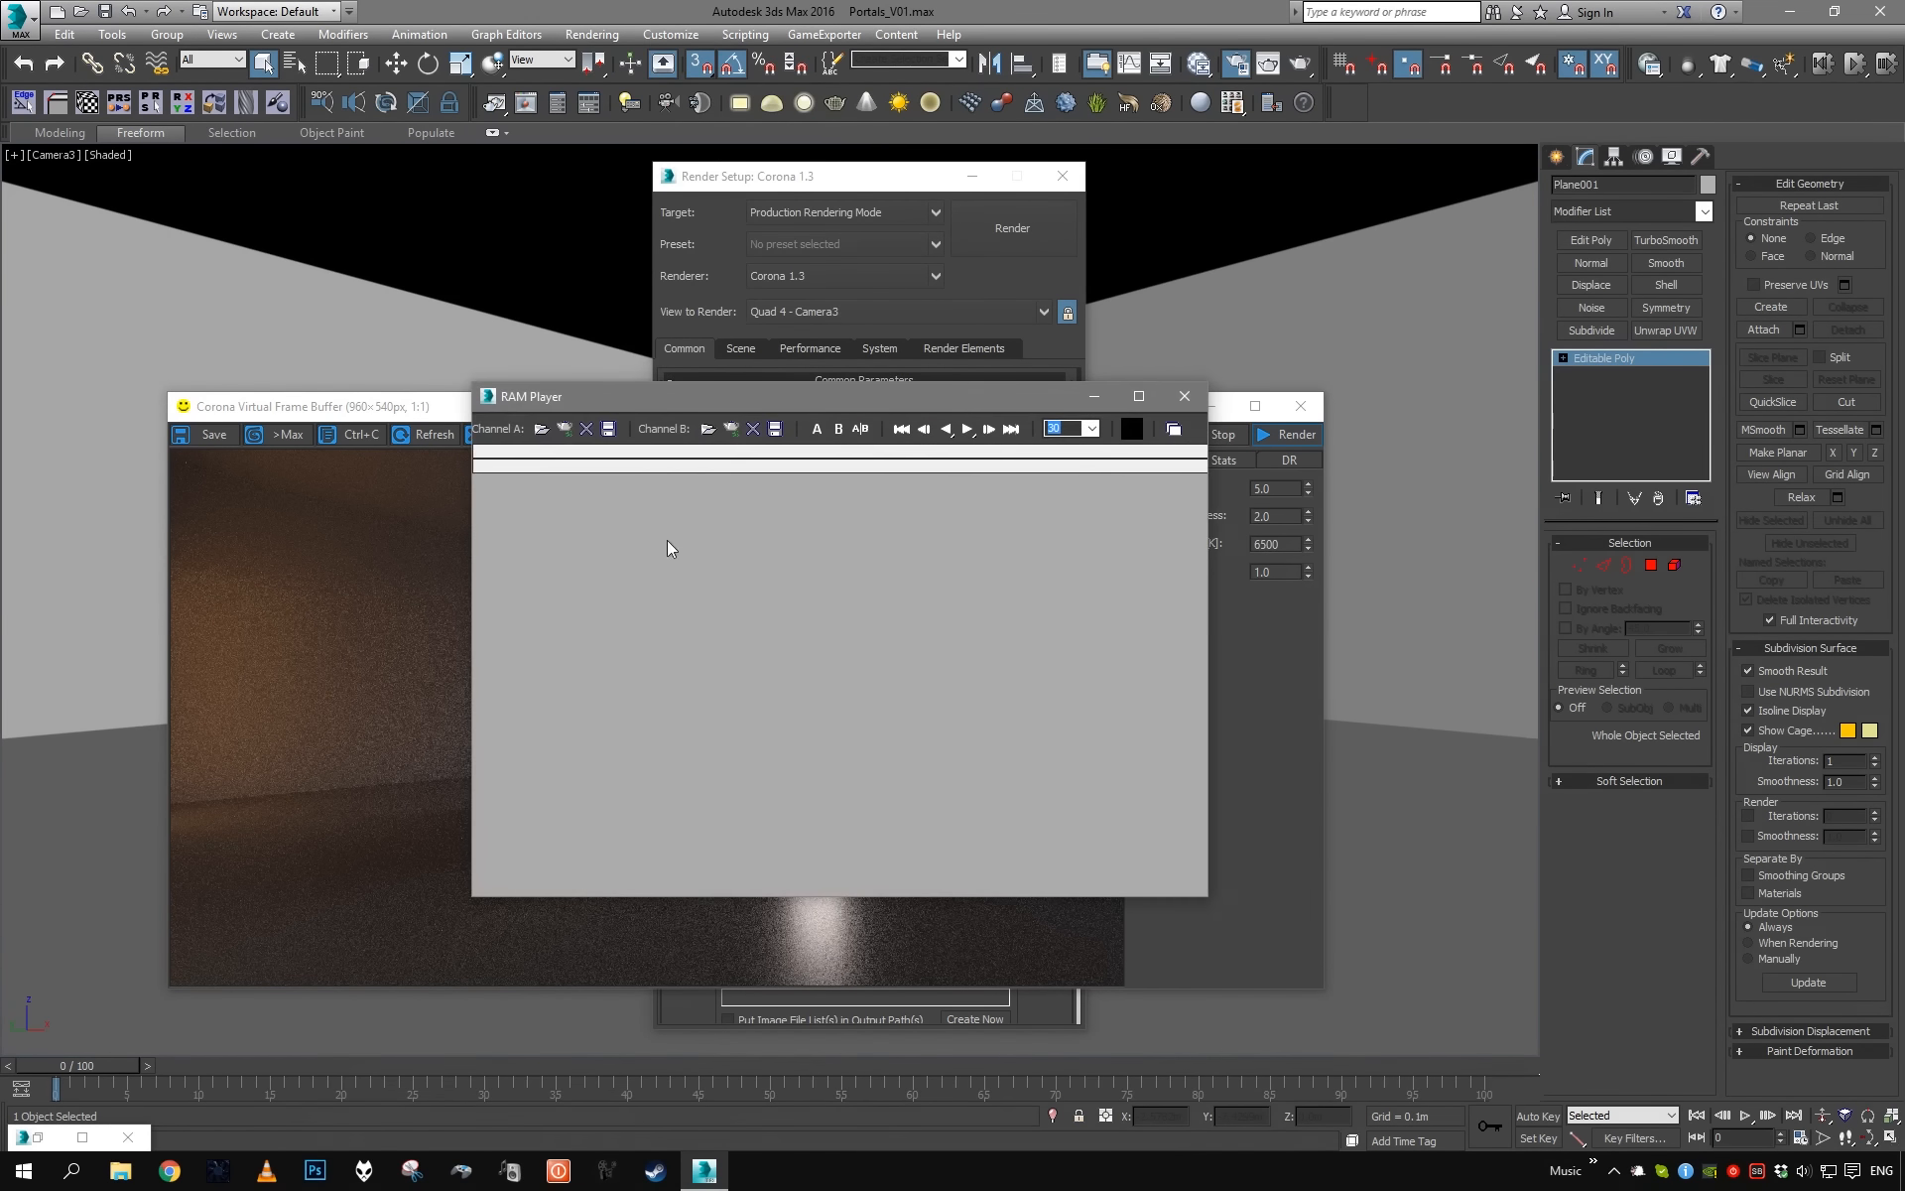
left_click(542, 430)
left_click(896, 736)
left_click_drag(900, 420, 877, 484)
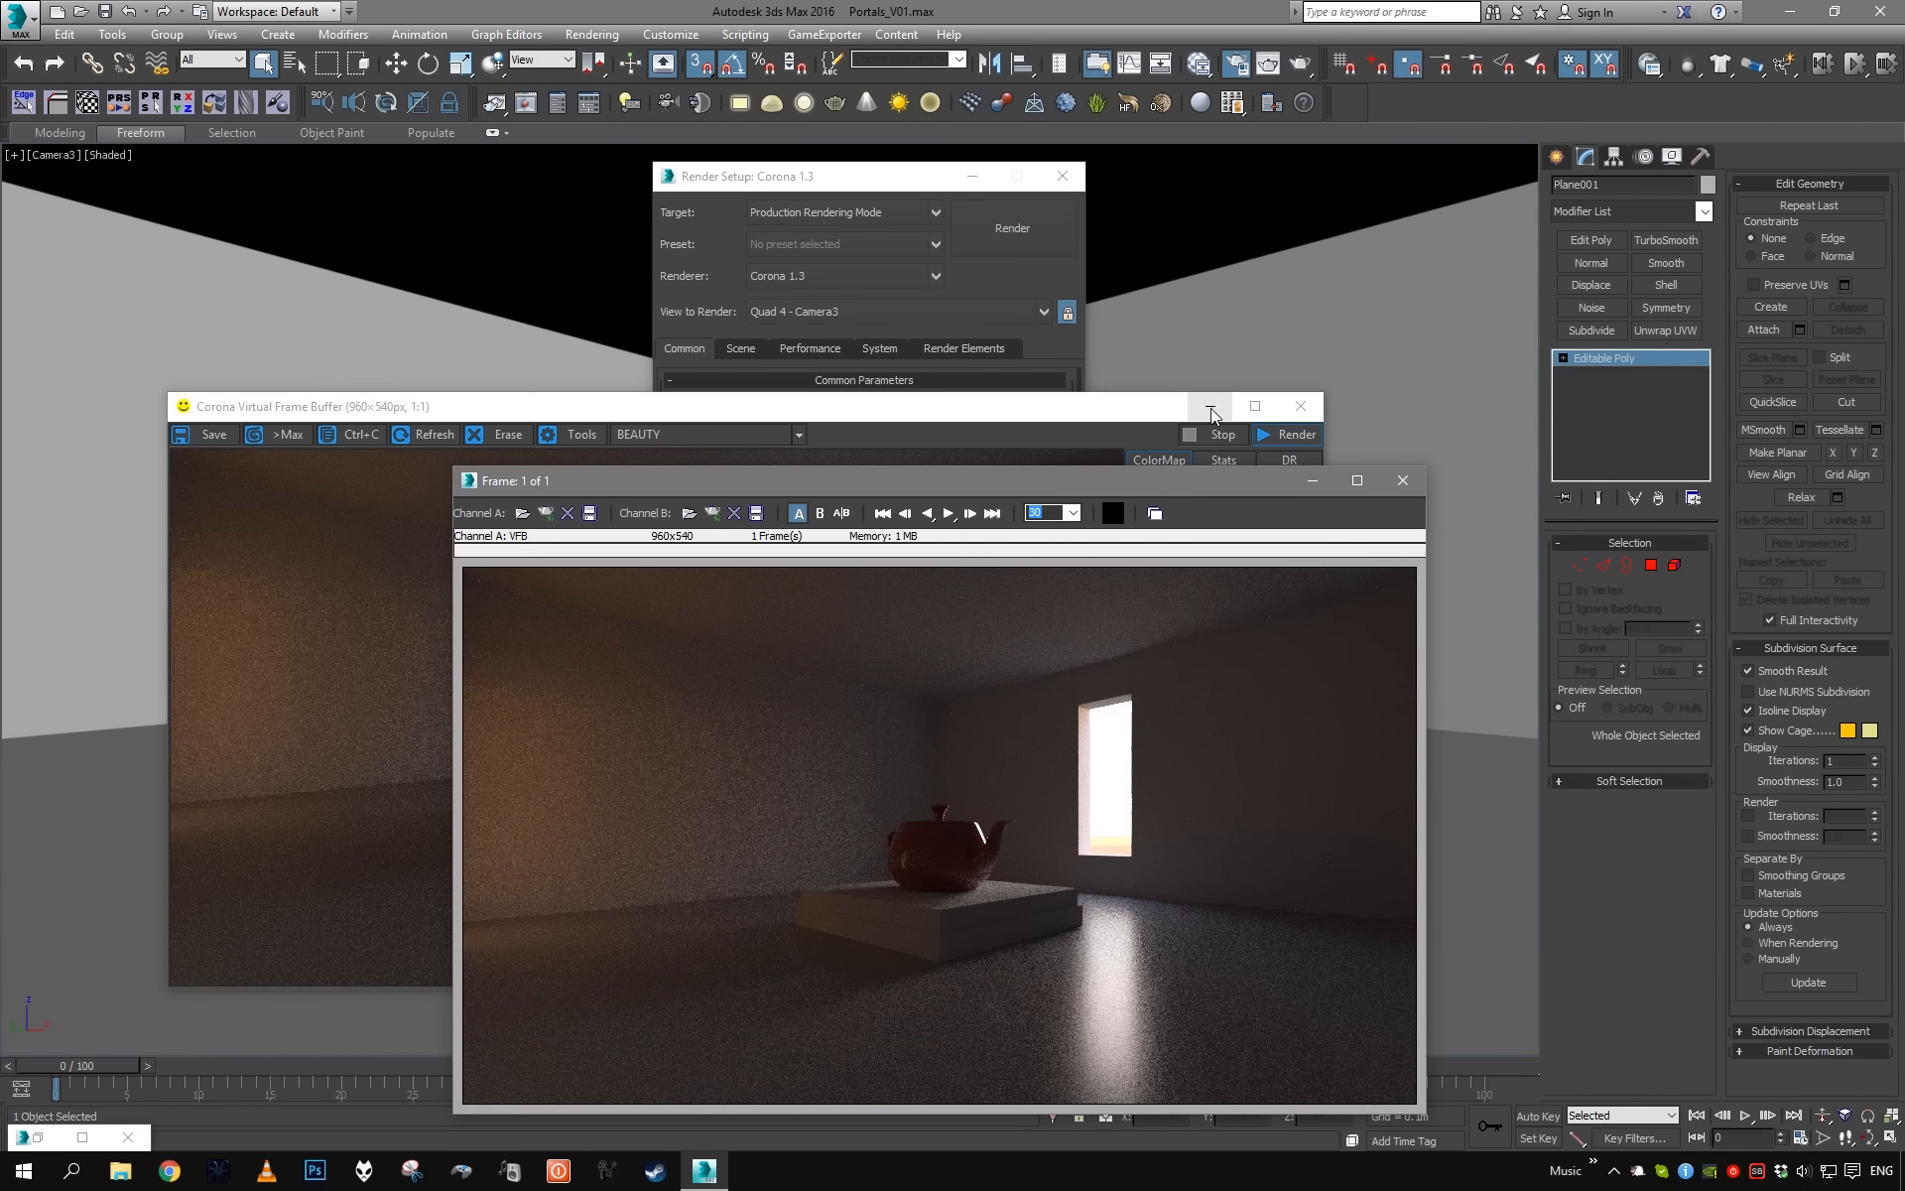
- Turn Renderable back on in the portal plane's object properties and render Camera3 again
left_click(1211, 407)
left_click(1311, 480)
left_click_drag(917, 178, 590, 169)
right_click(1022, 466)
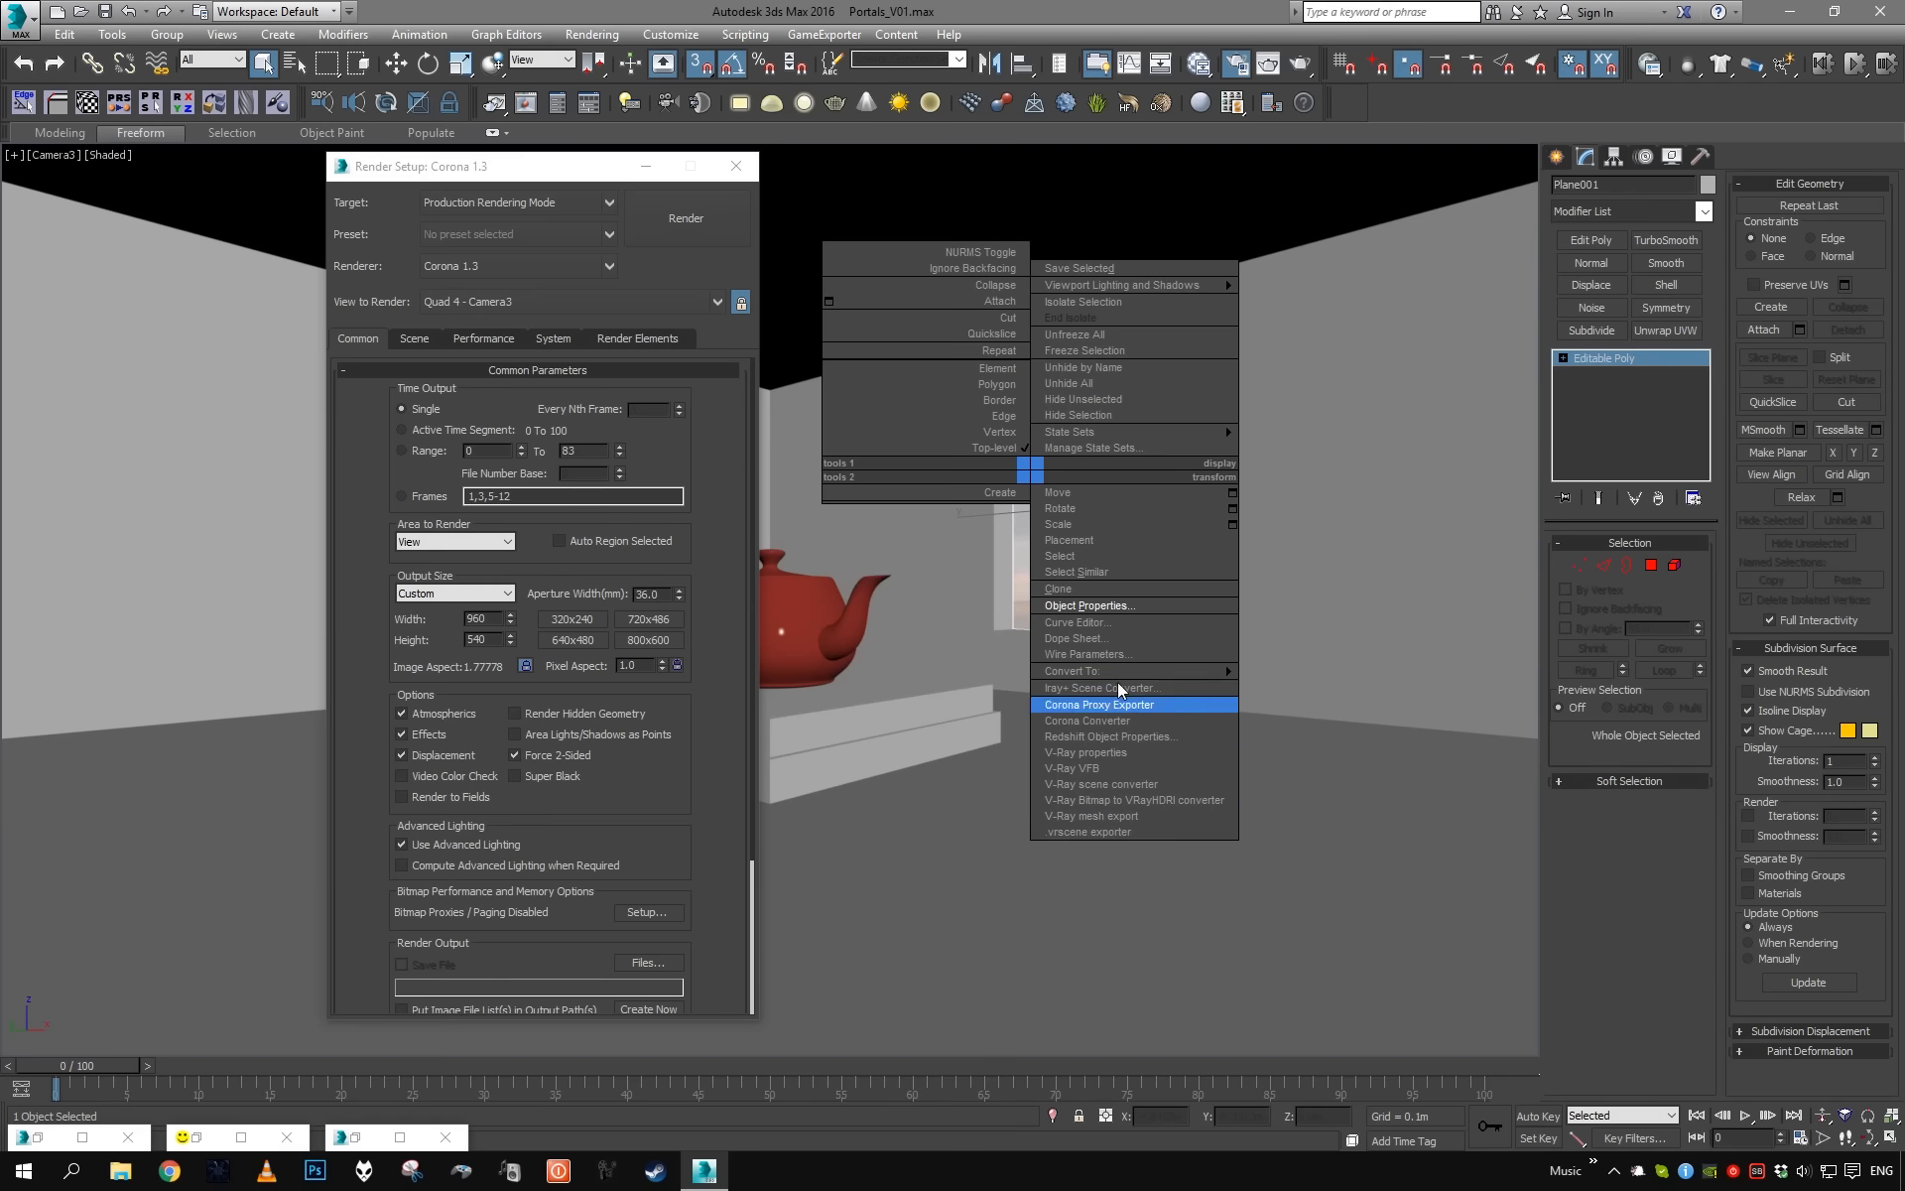
left_click(1115, 609)
left_click(1007, 551)
left_click(1017, 861)
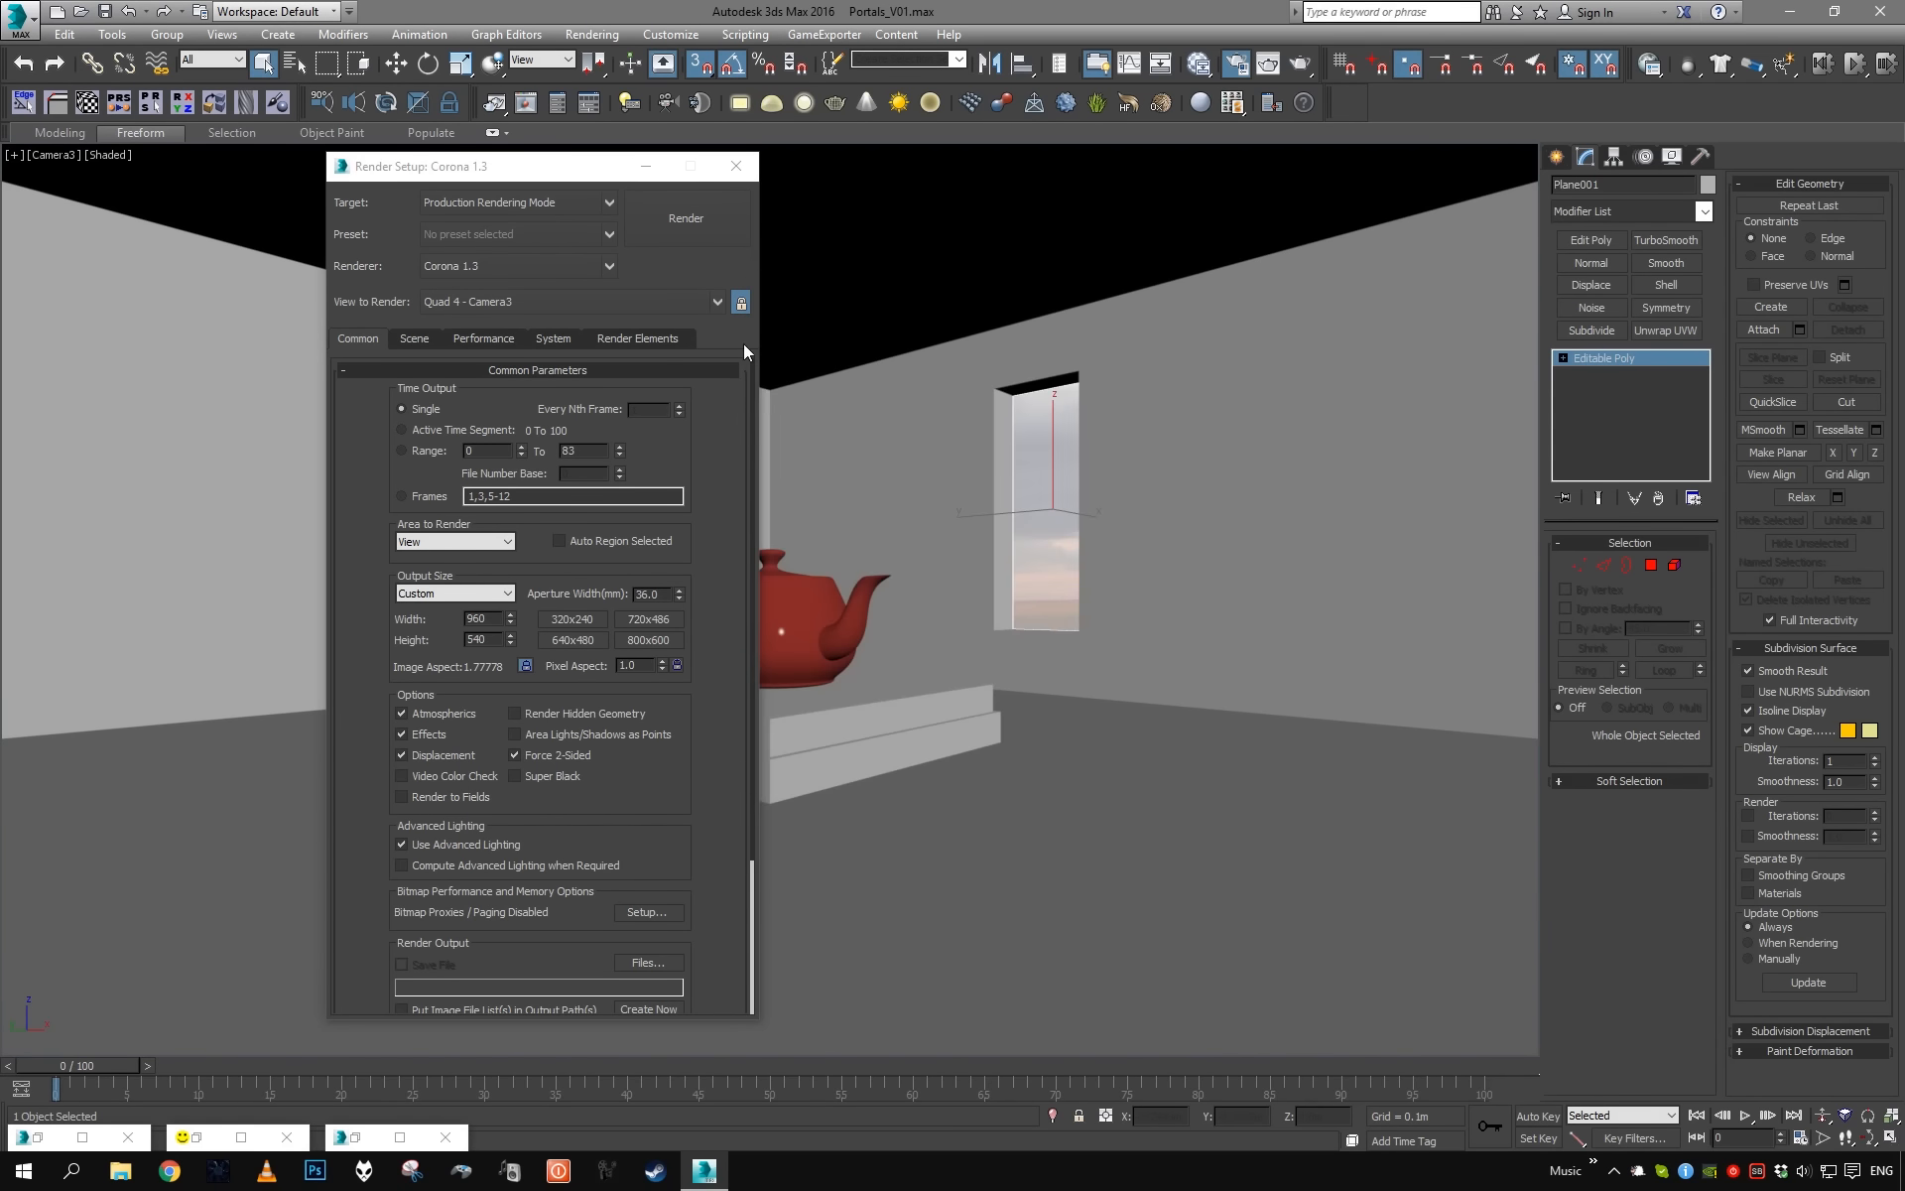
key("shift+q")
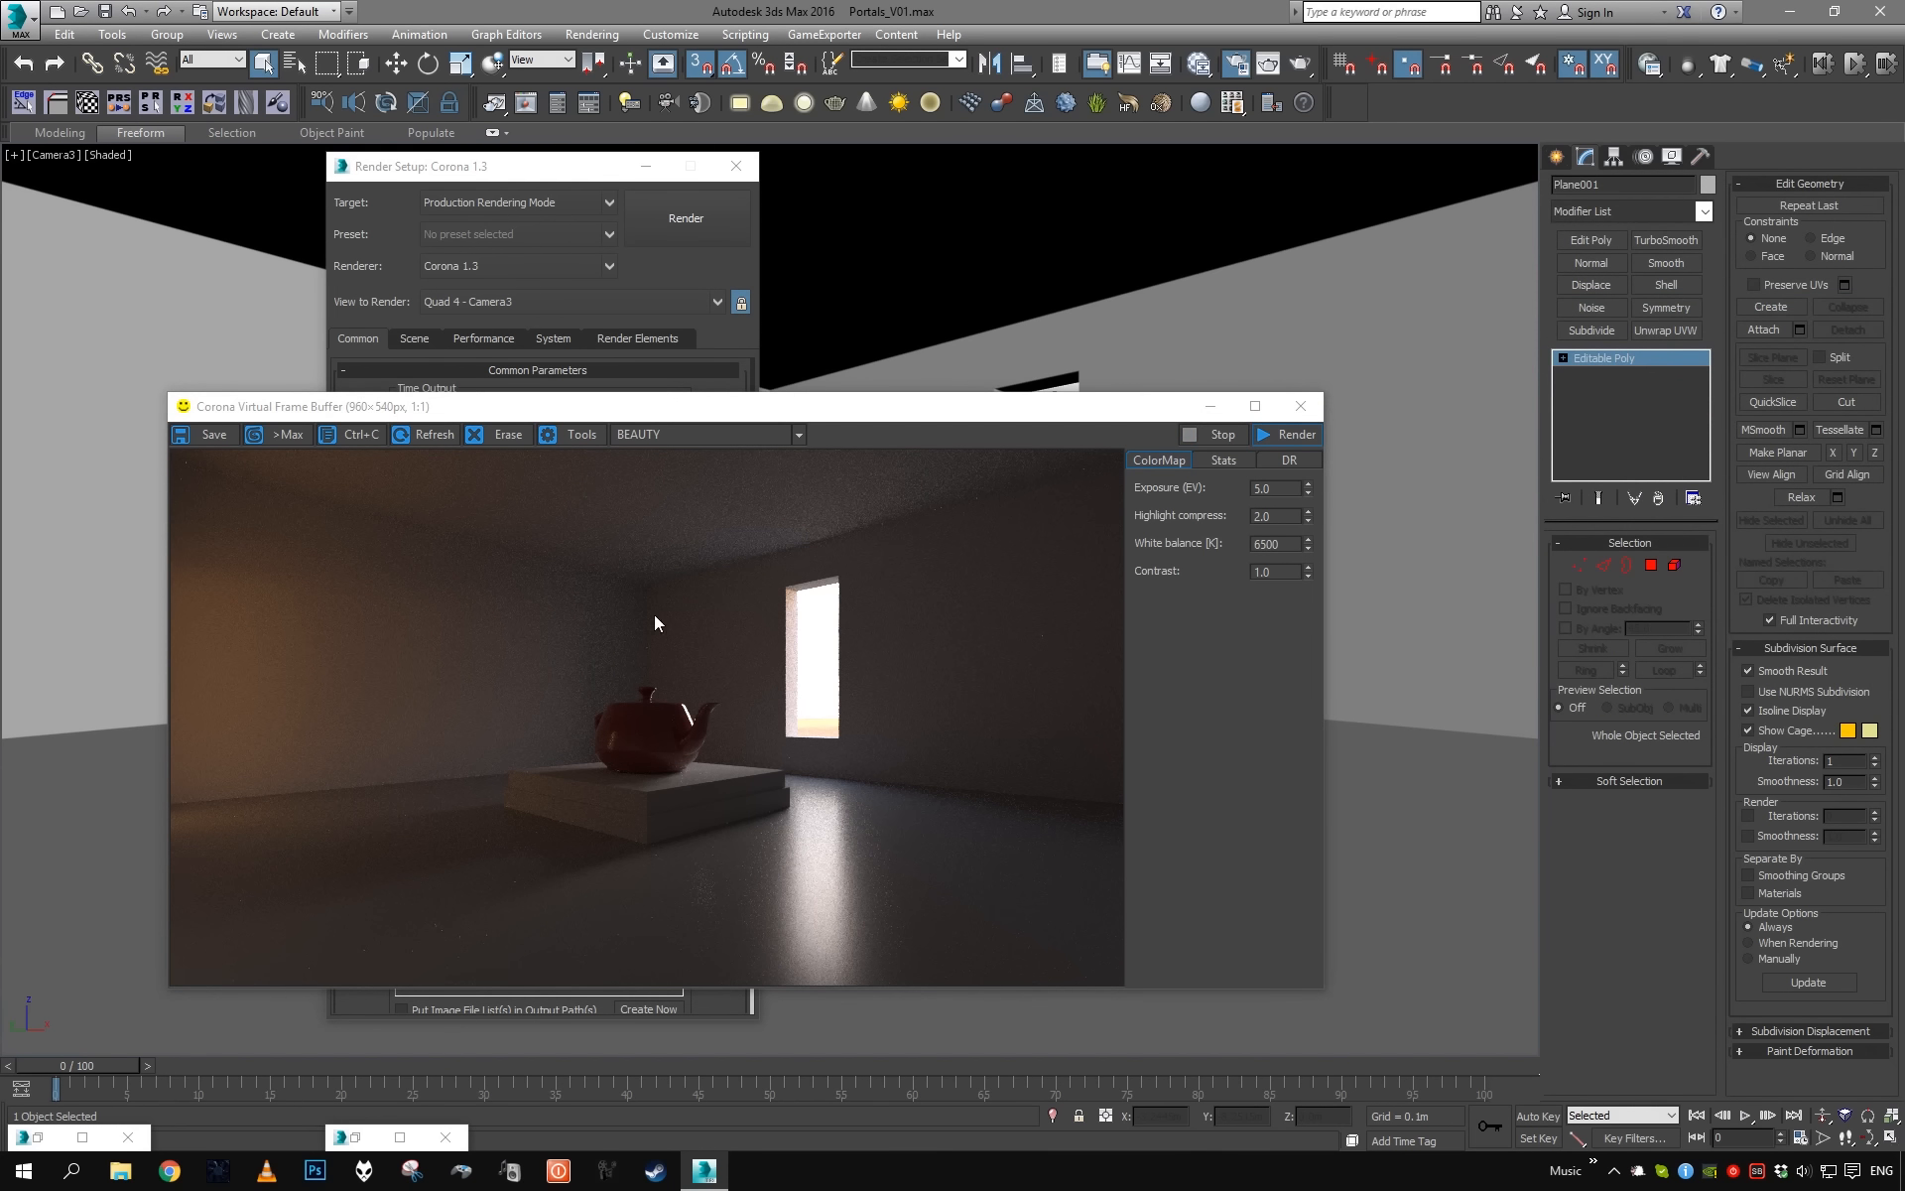
- Load the Camera3 render made with the active portal into channel B of the RAM Player
left_click(37, 1138)
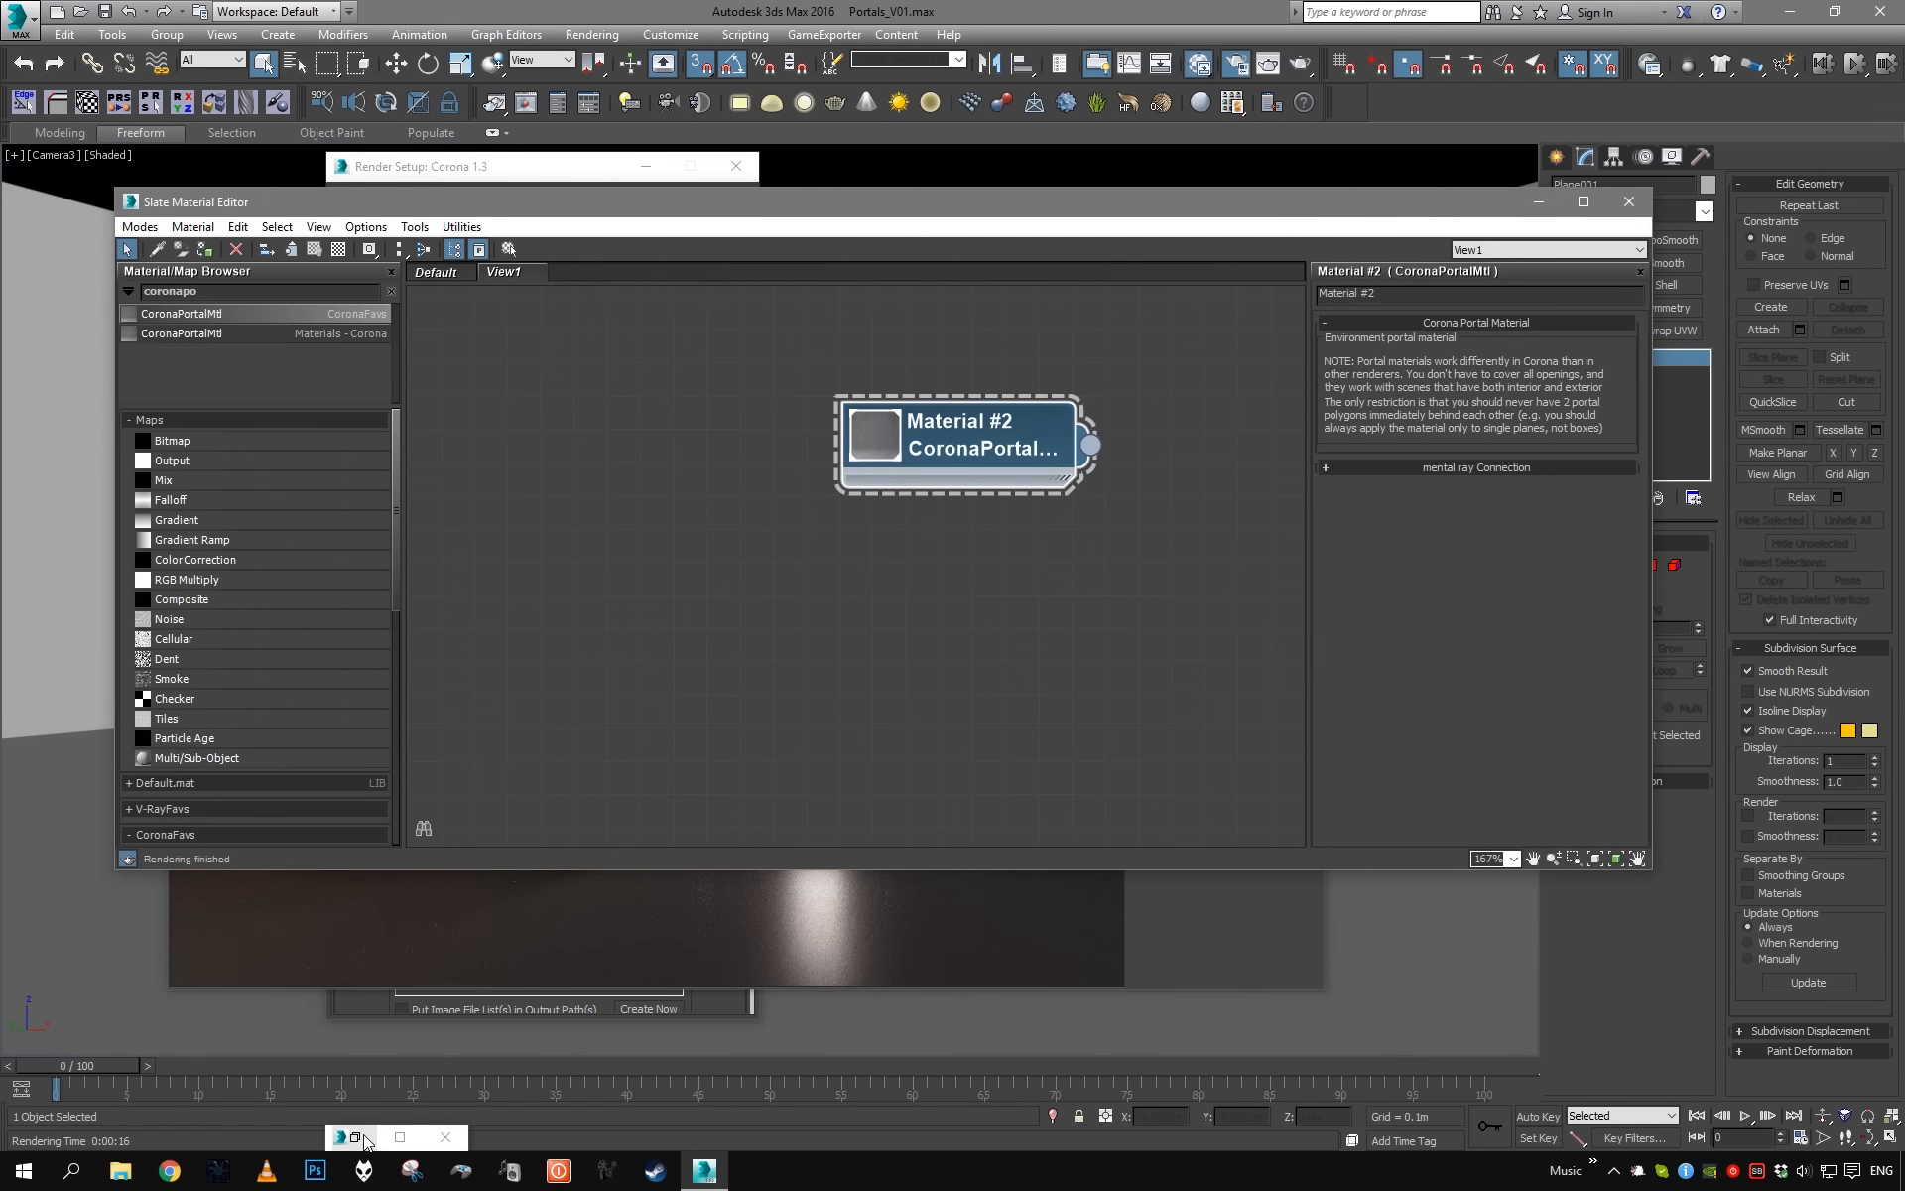
left_click(364, 1139)
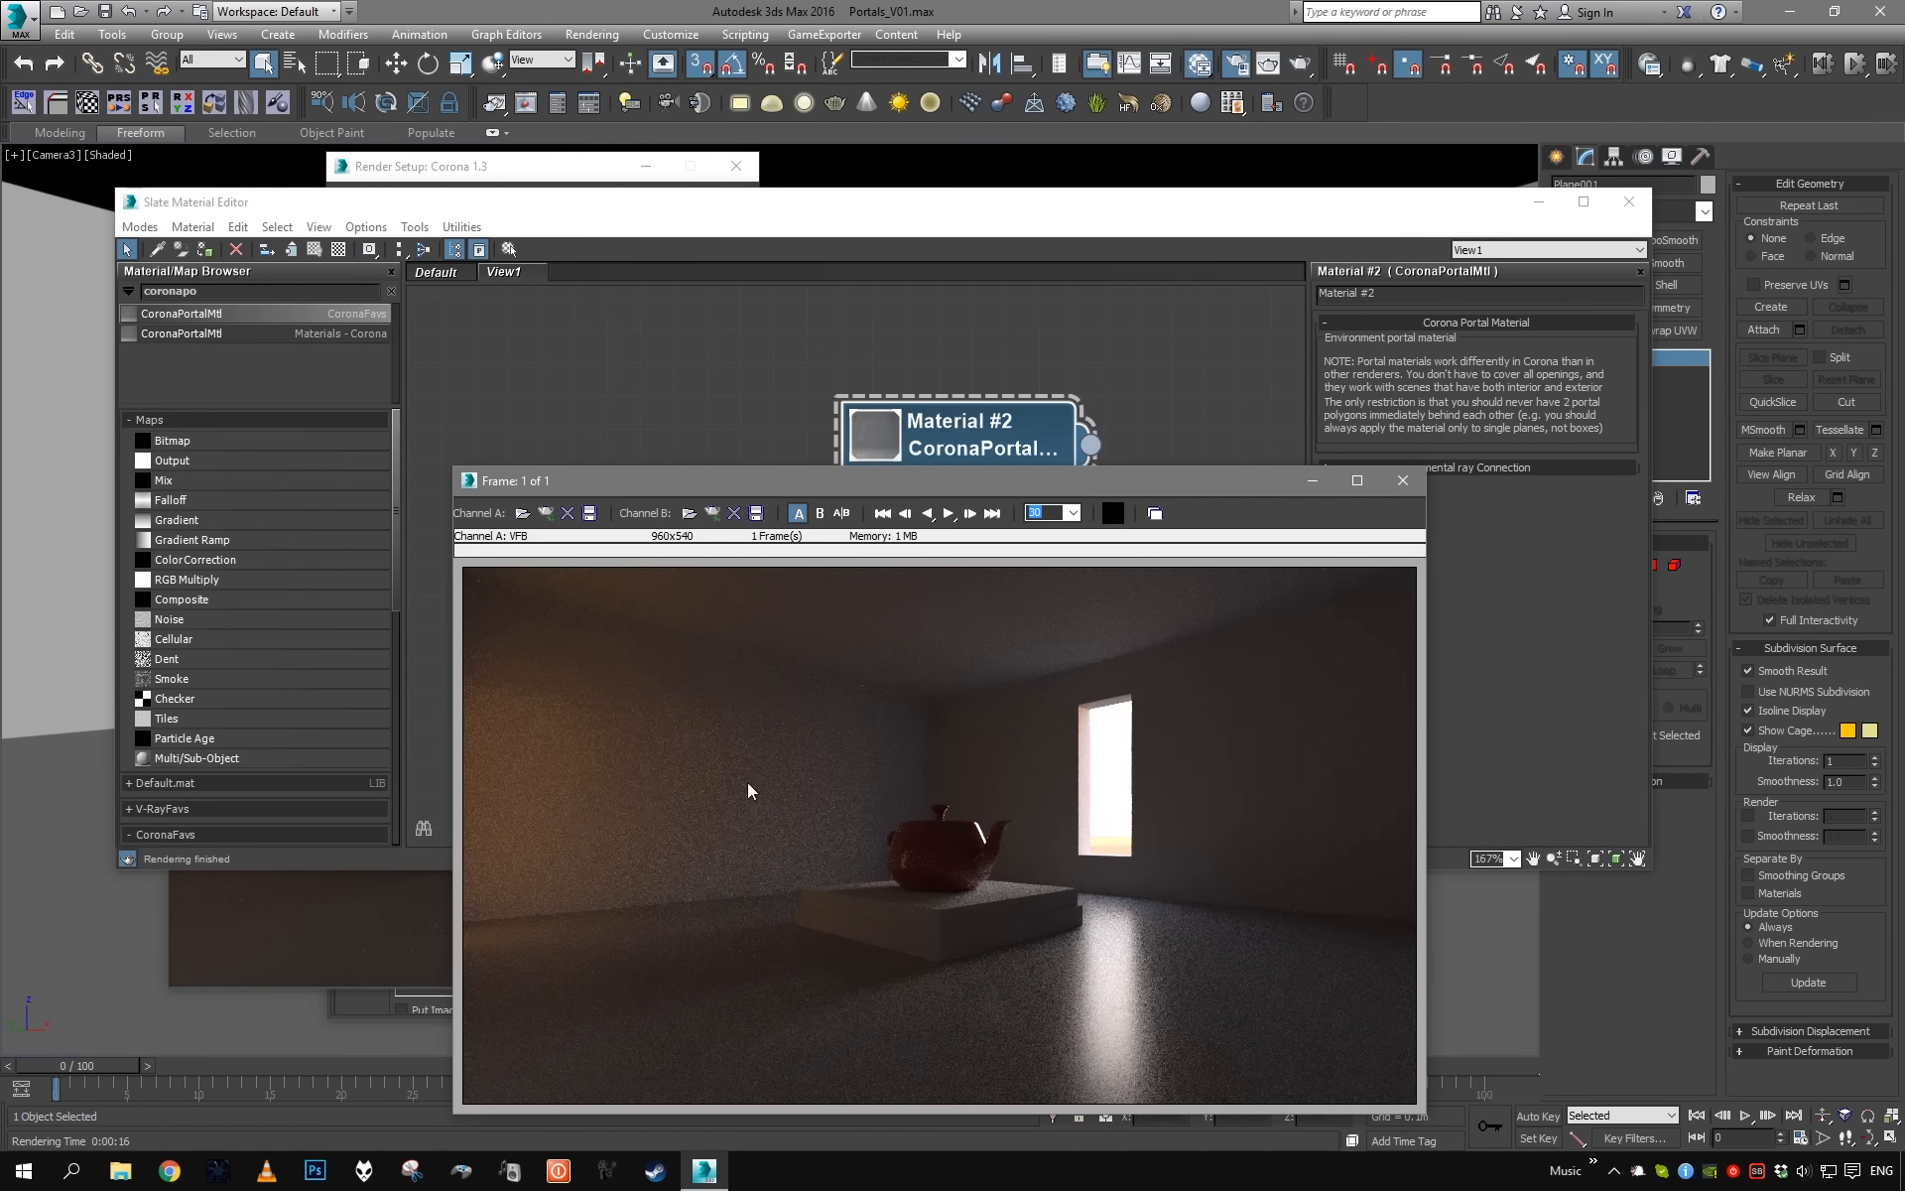
left_click(820, 513)
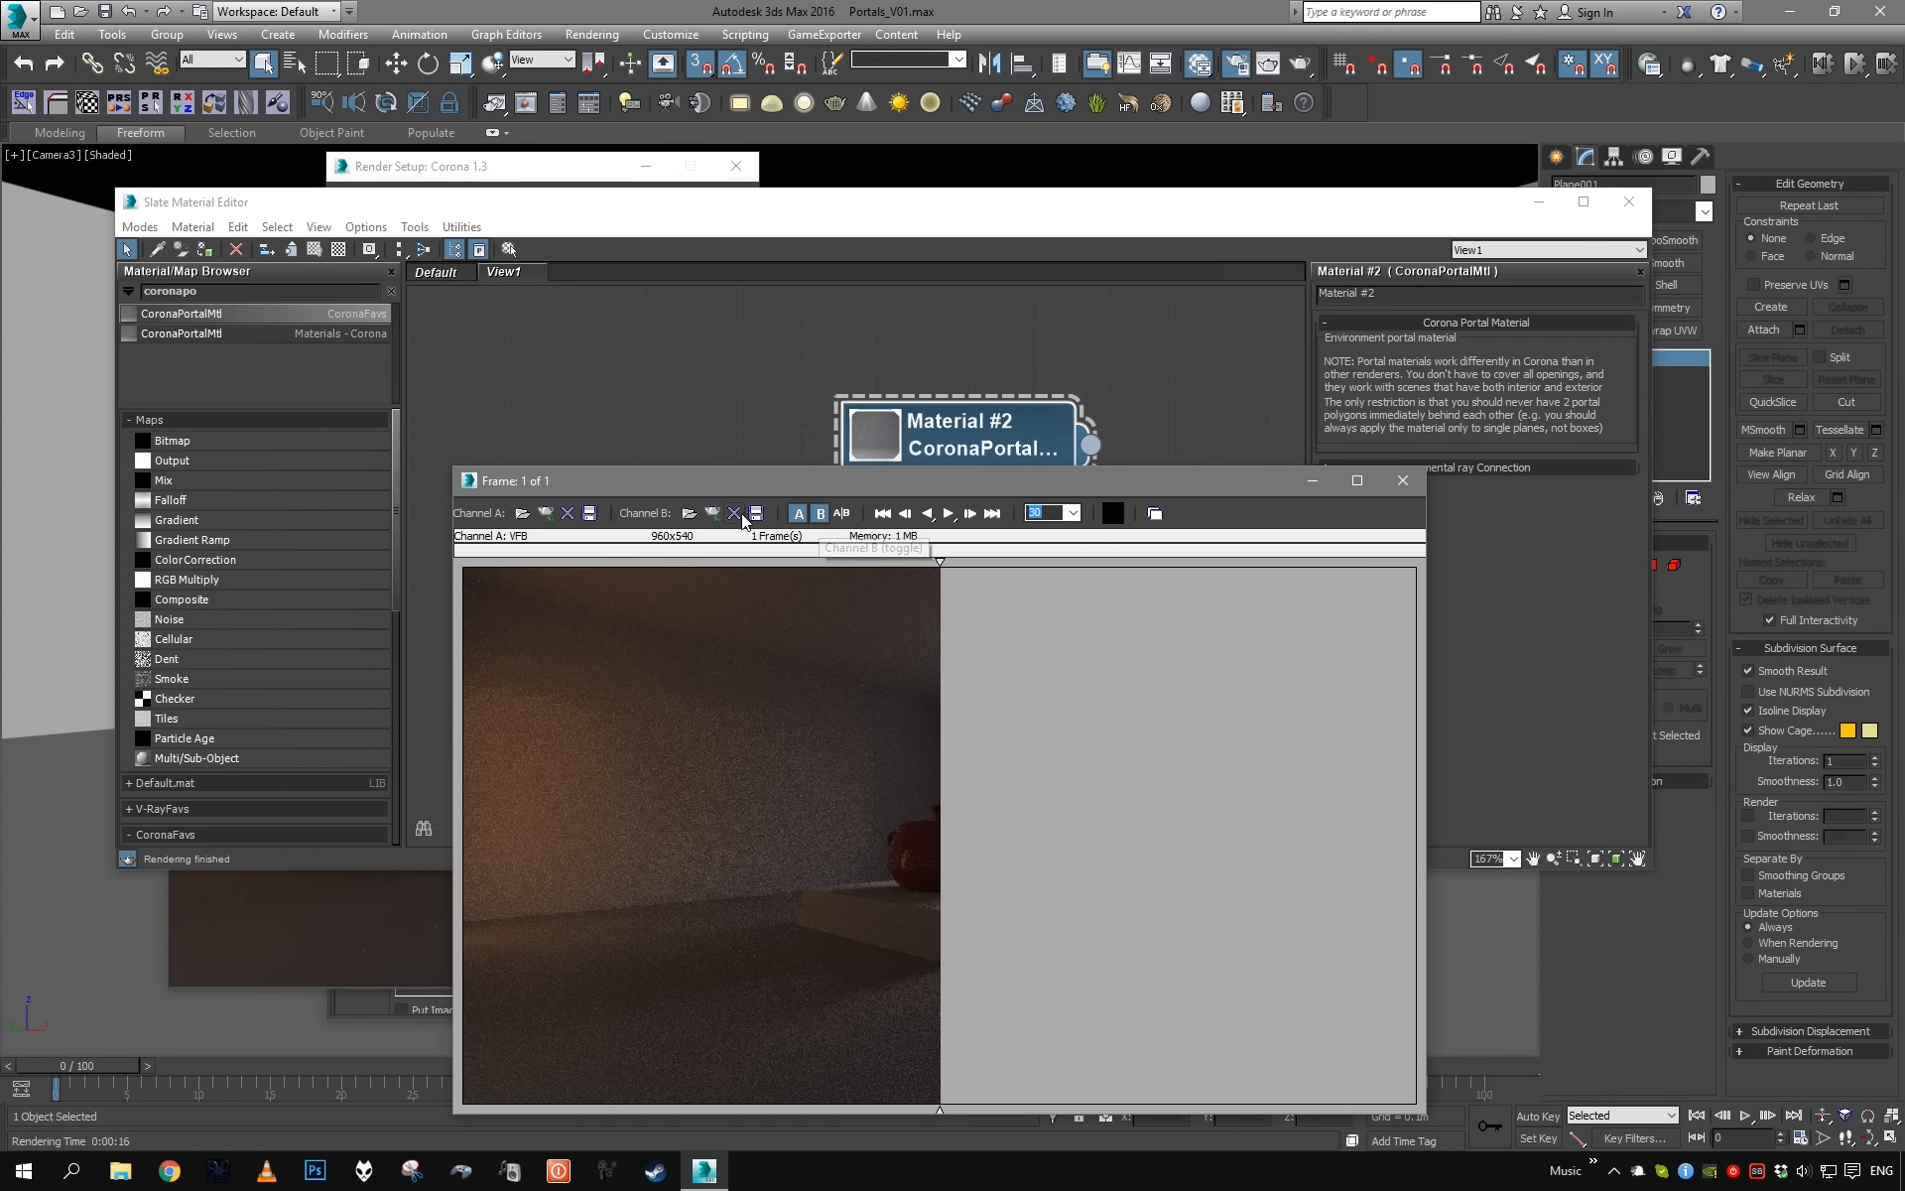
left_click(713, 513)
left_click(974, 899)
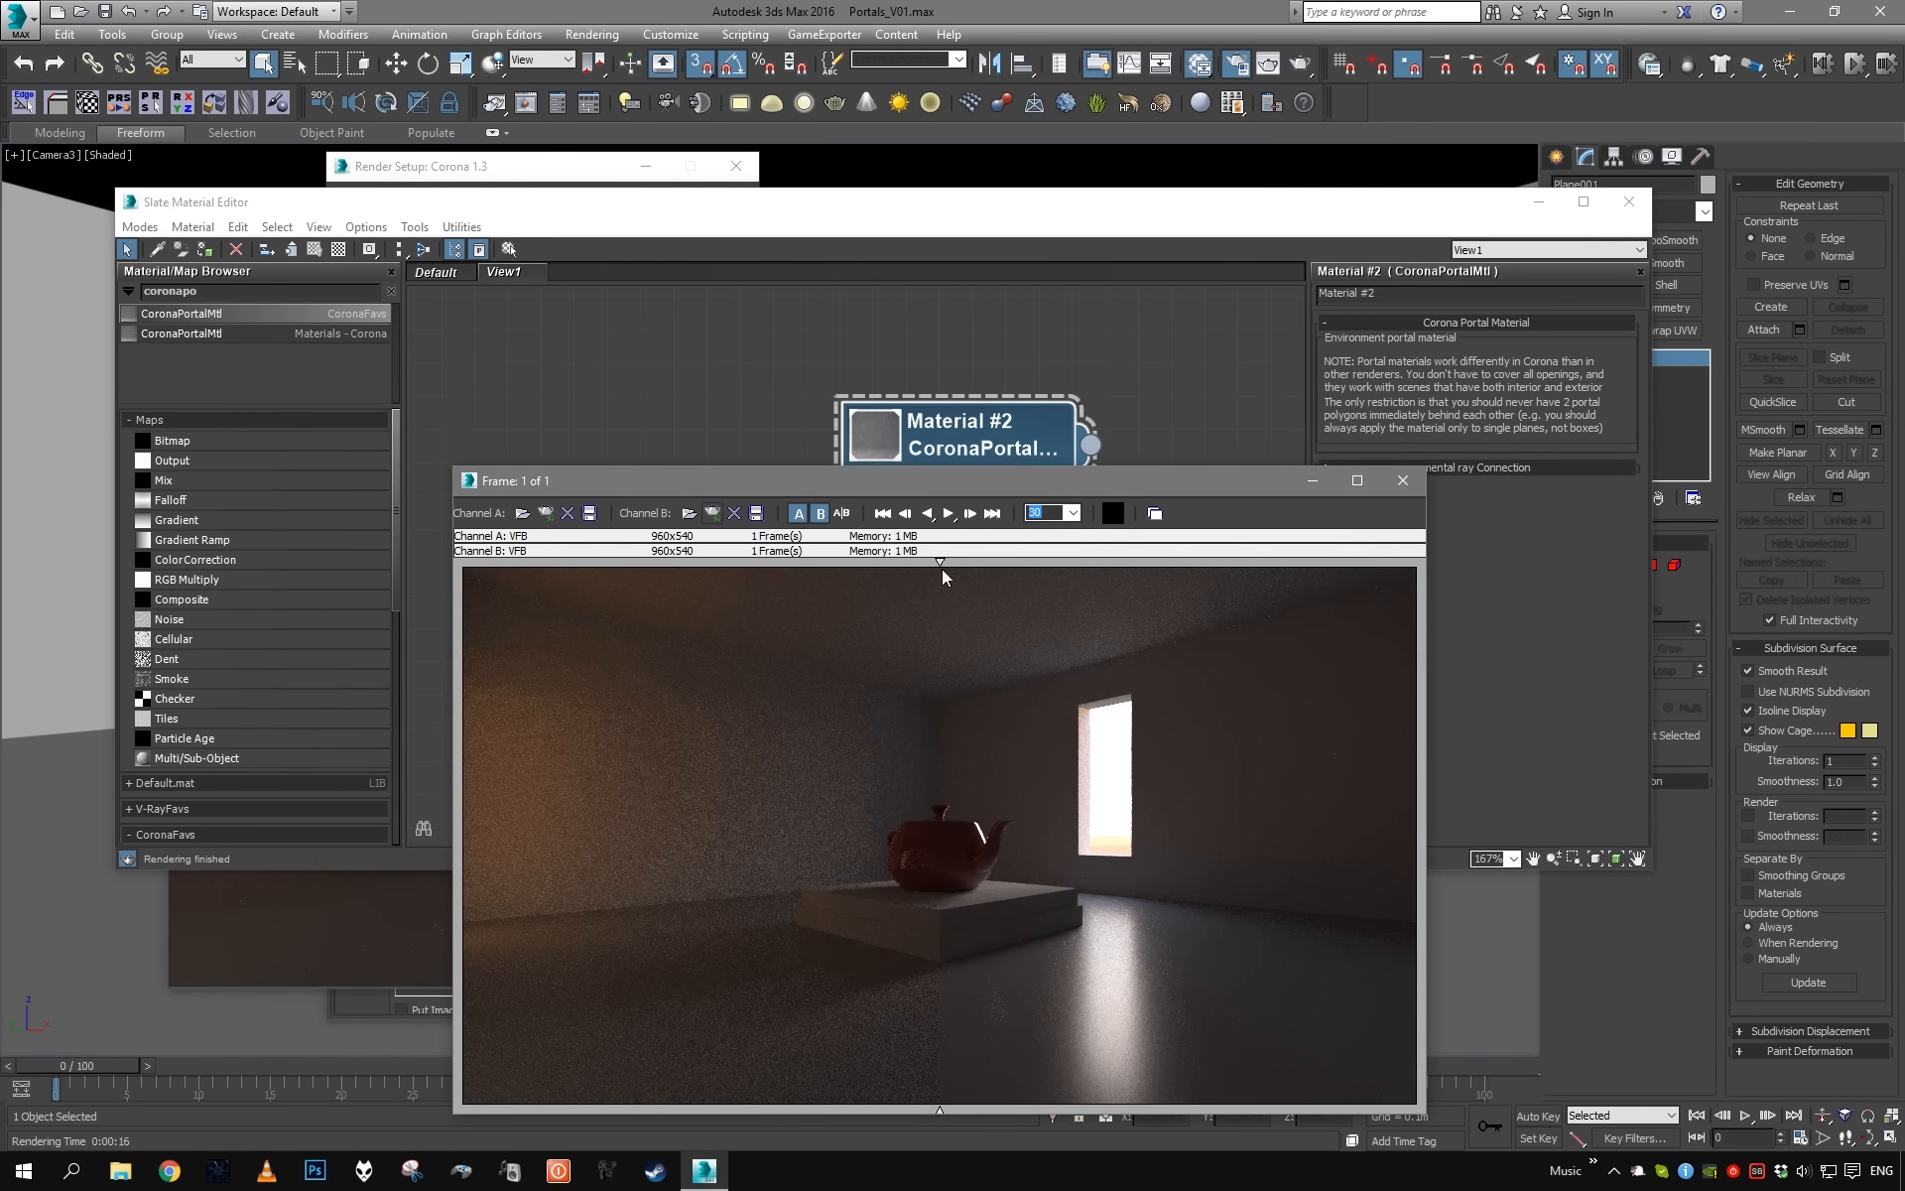
- Compare the noise in the two Camera3 renders by sweeping the RAM Player divider, and close the comparison
left_click_drag(944, 490, 867, 347)
left_click(1539, 201)
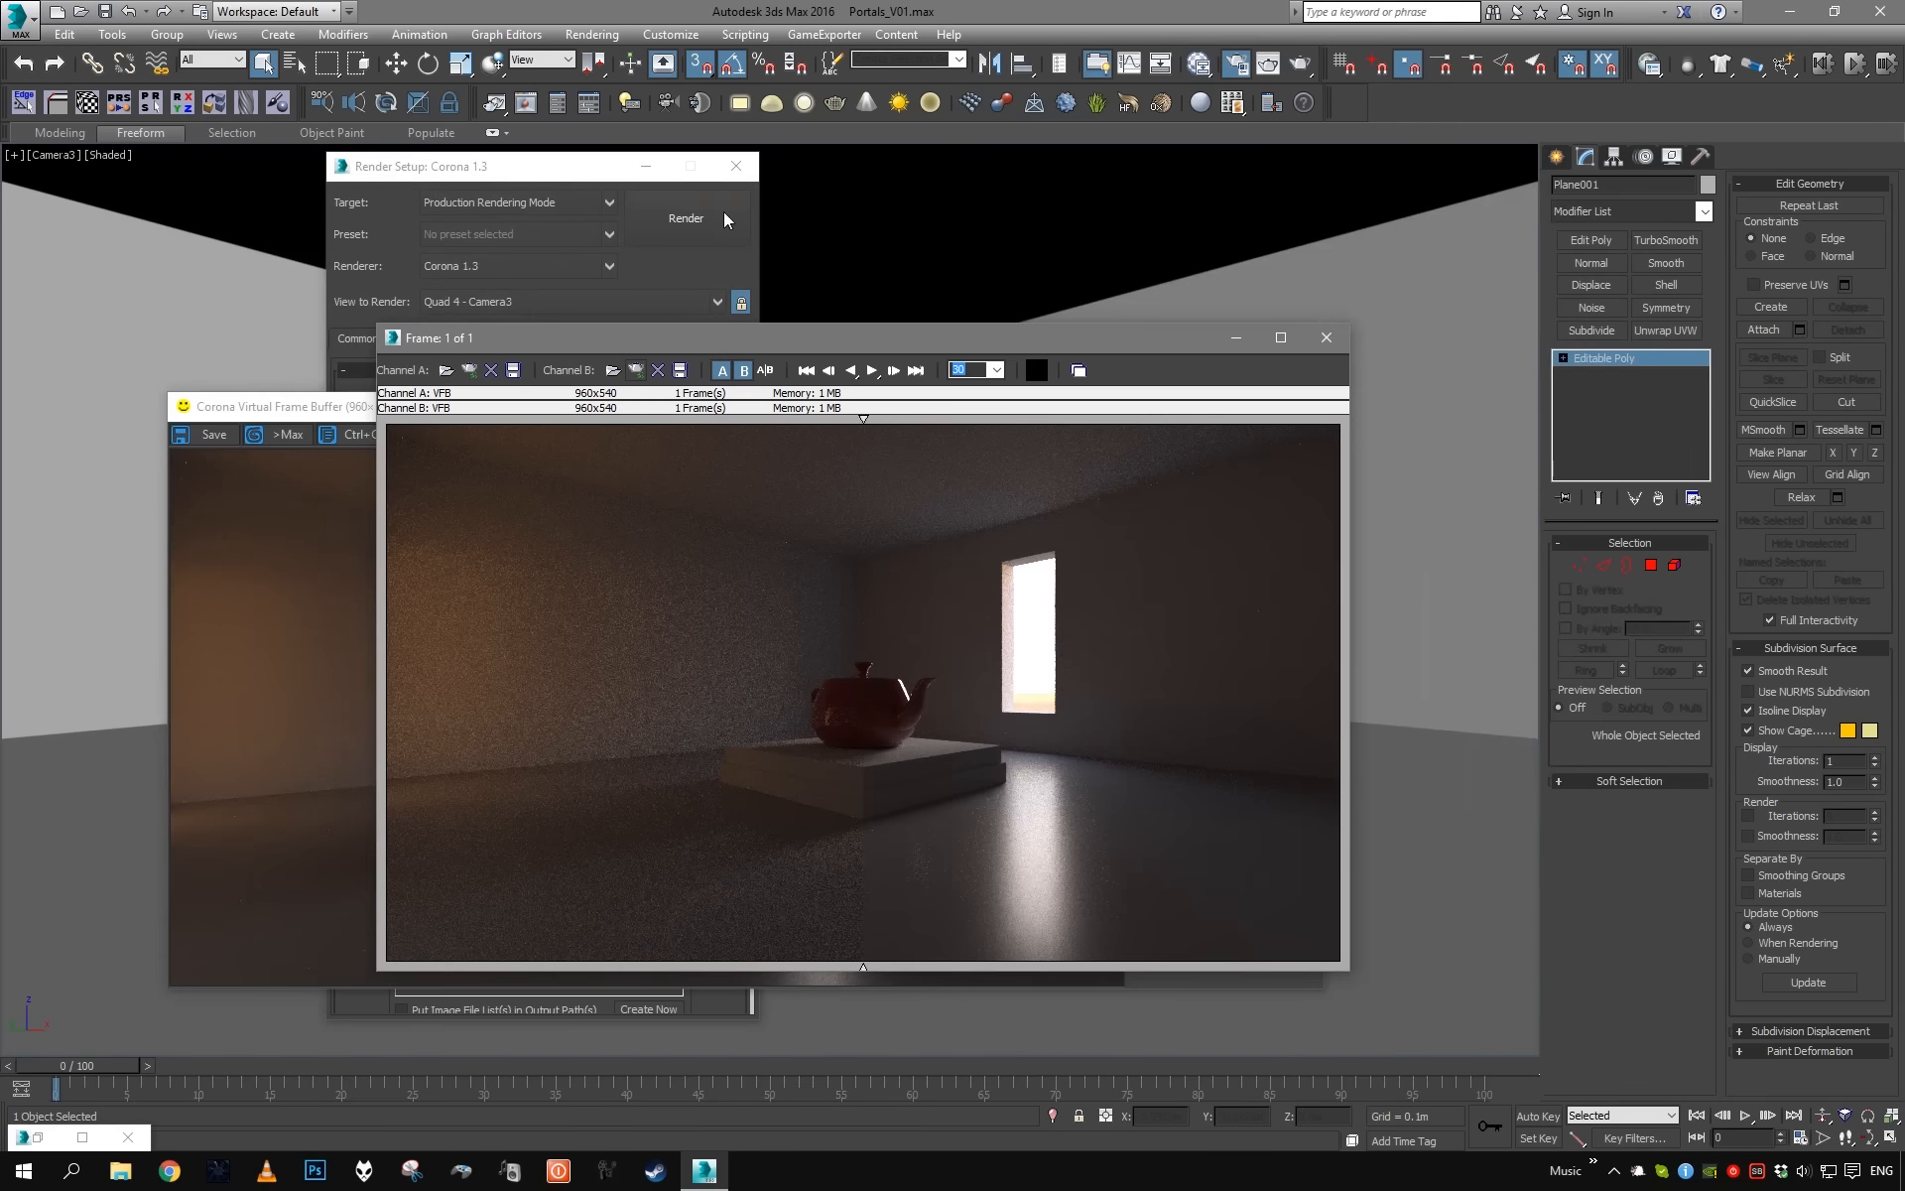
left_click(333, 429)
left_click(1205, 409)
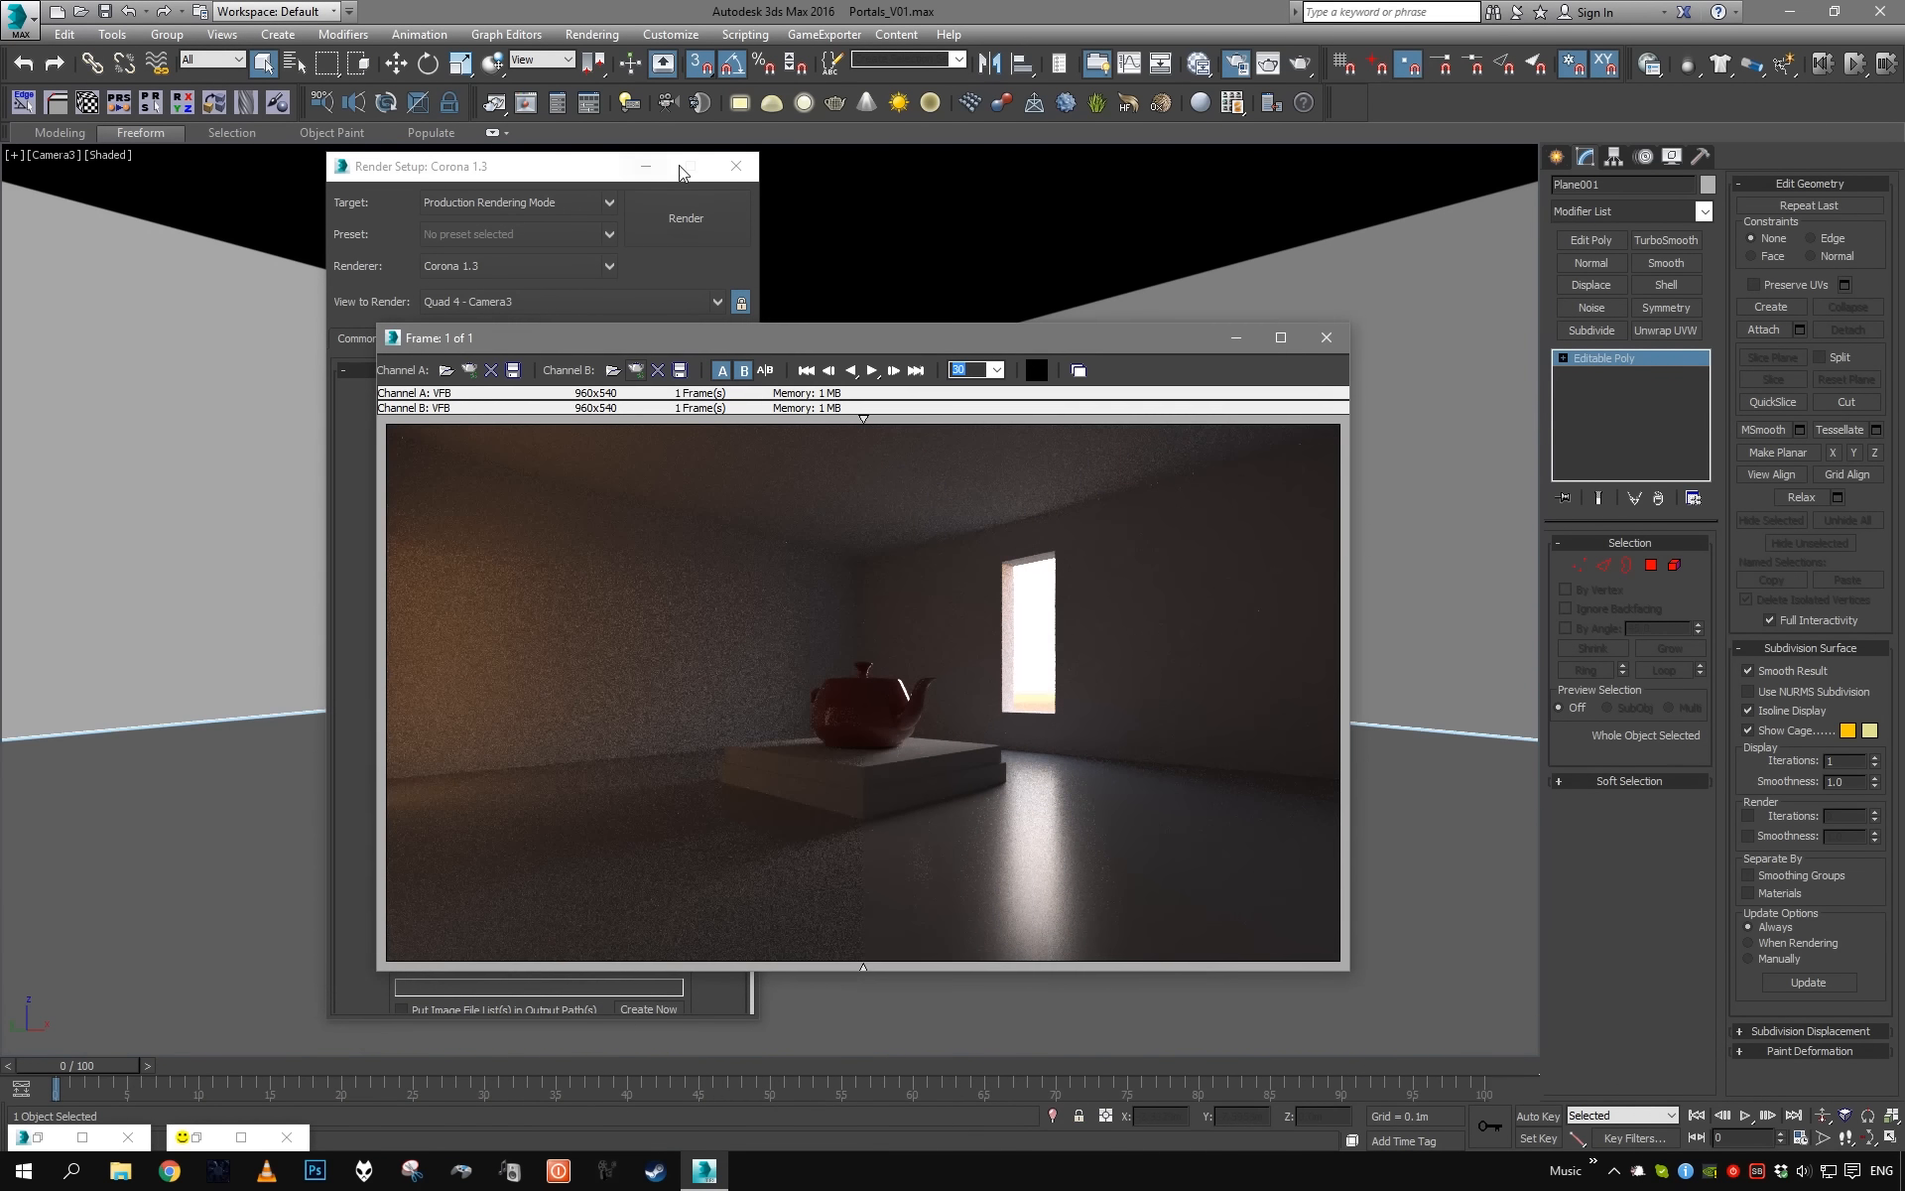
left_click(670, 168)
left_click_drag(865, 421, 409, 396)
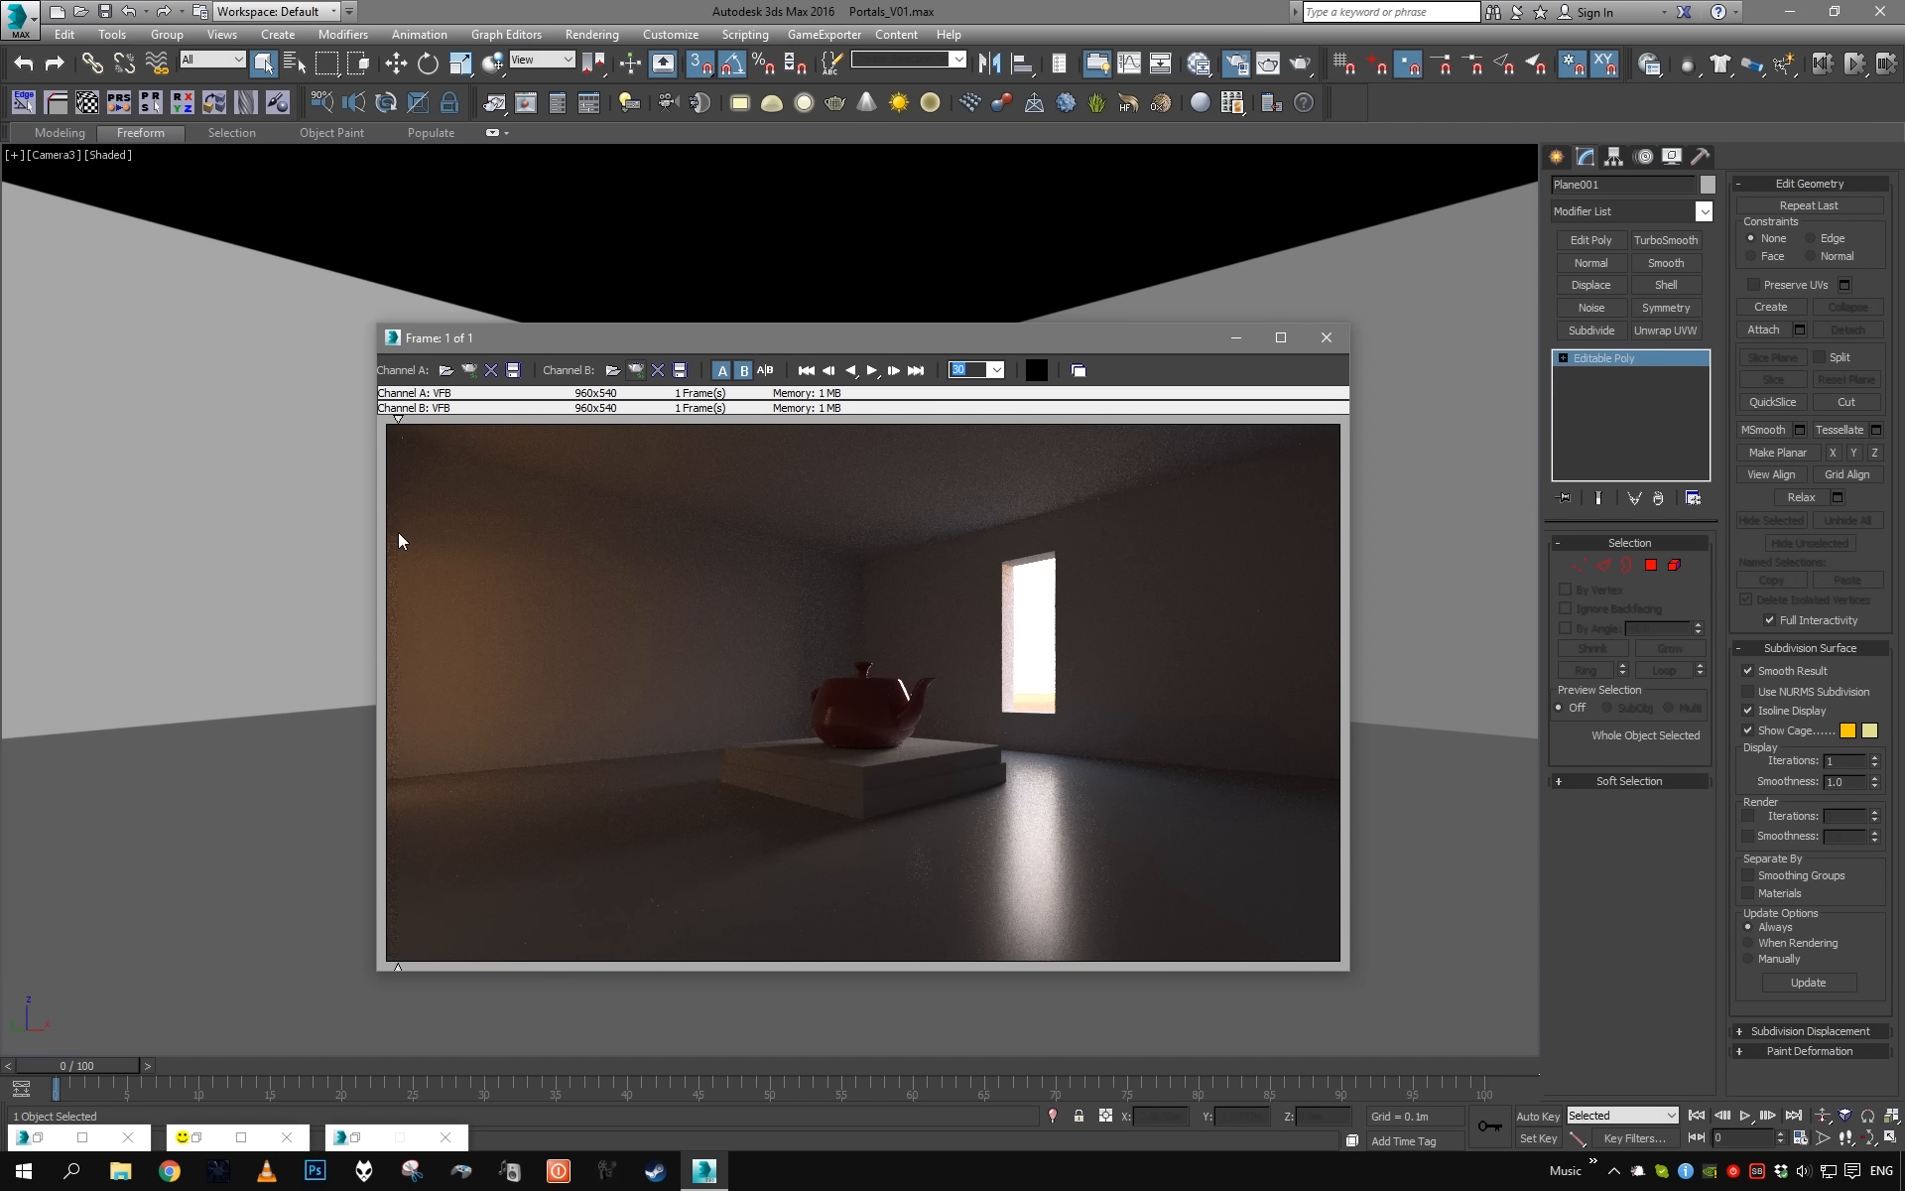
left_click_drag(1308, 569, 732, 653)
left_click_drag(1209, 873, 971, 880)
left_click(1326, 339)
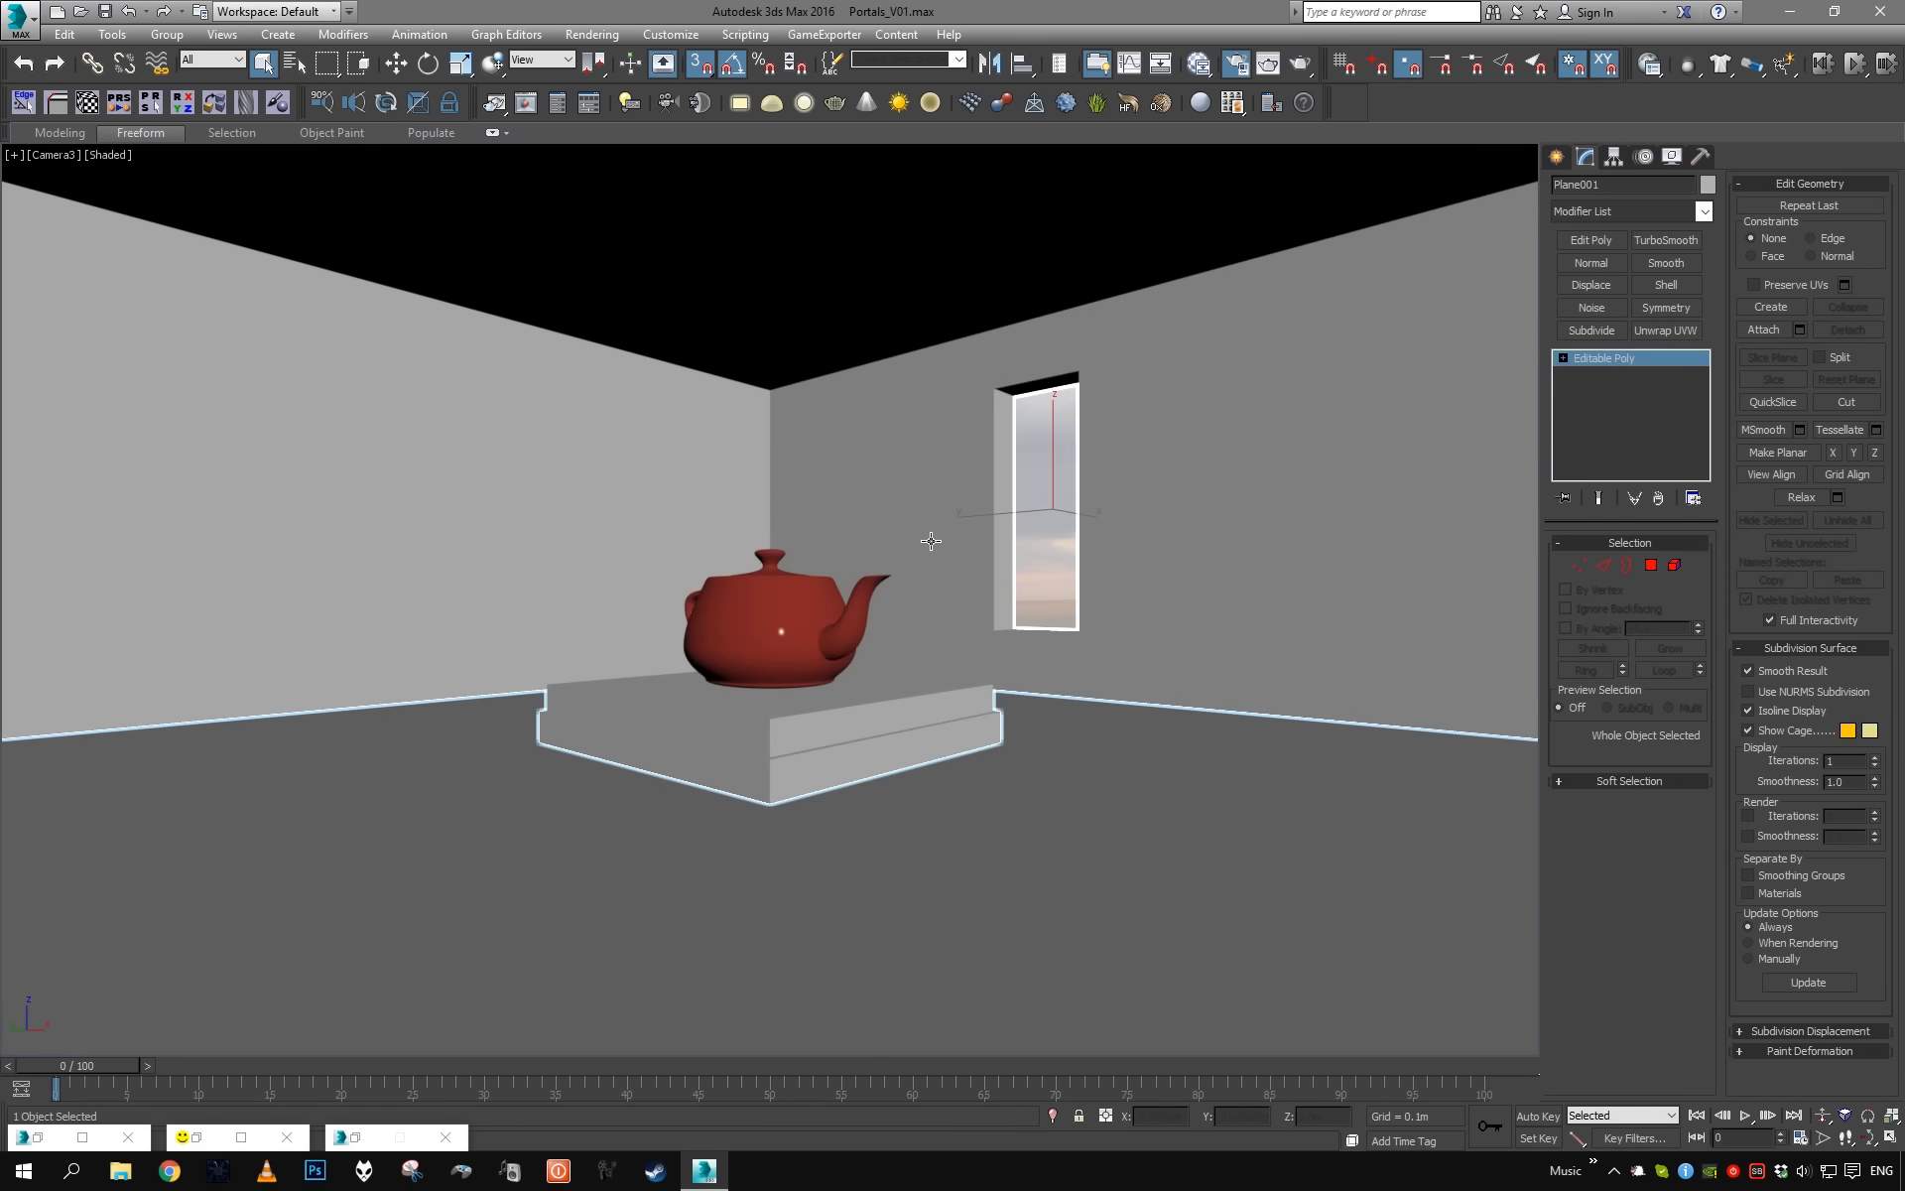
- Move the portal plane in the perspective view from the narrow-window room to the opening of the room with the fully open side
key("p")
scroll(969, 604, "down", 3)
middle_click_drag(969, 604, 698, 629, "alt")
key("w")
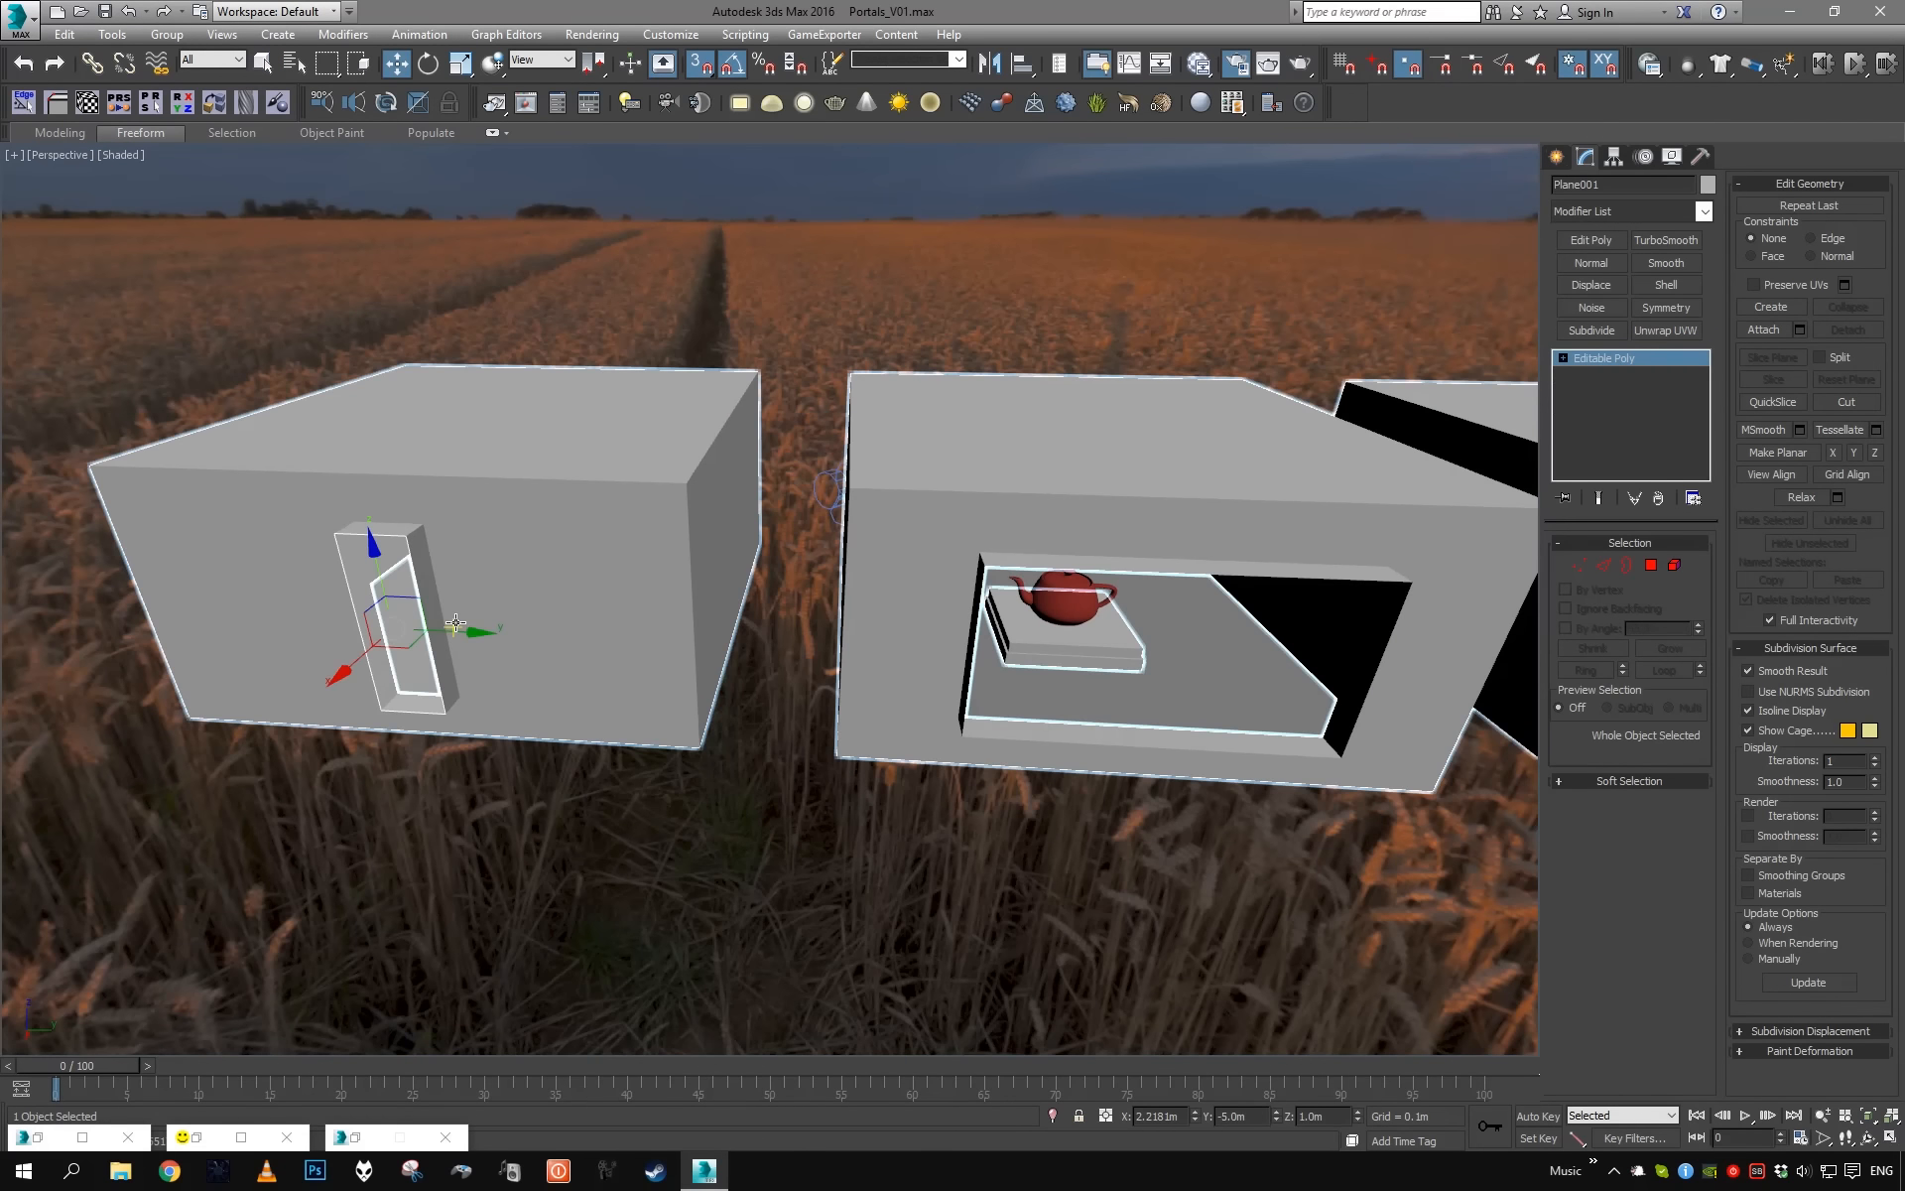
left_click_drag(458, 623, 1498, 680)
middle_click_drag(1499, 679, 738, 686)
left_click_drag(348, 711, 1180, 789)
middle_click_drag(1128, 794, 1205, 683, "alt")
left_click(1191, 658)
key("ctrl+z")
mouse_move(1191, 659)
left_mouse_down()
mouse_move(1038, 518)
mouse_move(1154, 631)
mouse_move(1176, 628)
left_mouse_up()
key("s")
- Snap the portal plane's vertices and side edge to the room's fully open side, covering 4 m by 2 m
key("1")
middle_click_drag(1177, 627, 1004, 565, "alt")
left_click_drag(830, 392, 1145, 580)
left_click_drag(945, 425, 980, 424)
left_click_drag(871, 611, 1012, 695)
left_click_drag(943, 601, 967, 697)
key("2")
left_click(911, 572)
left_click_drag(942, 563, 416, 425)
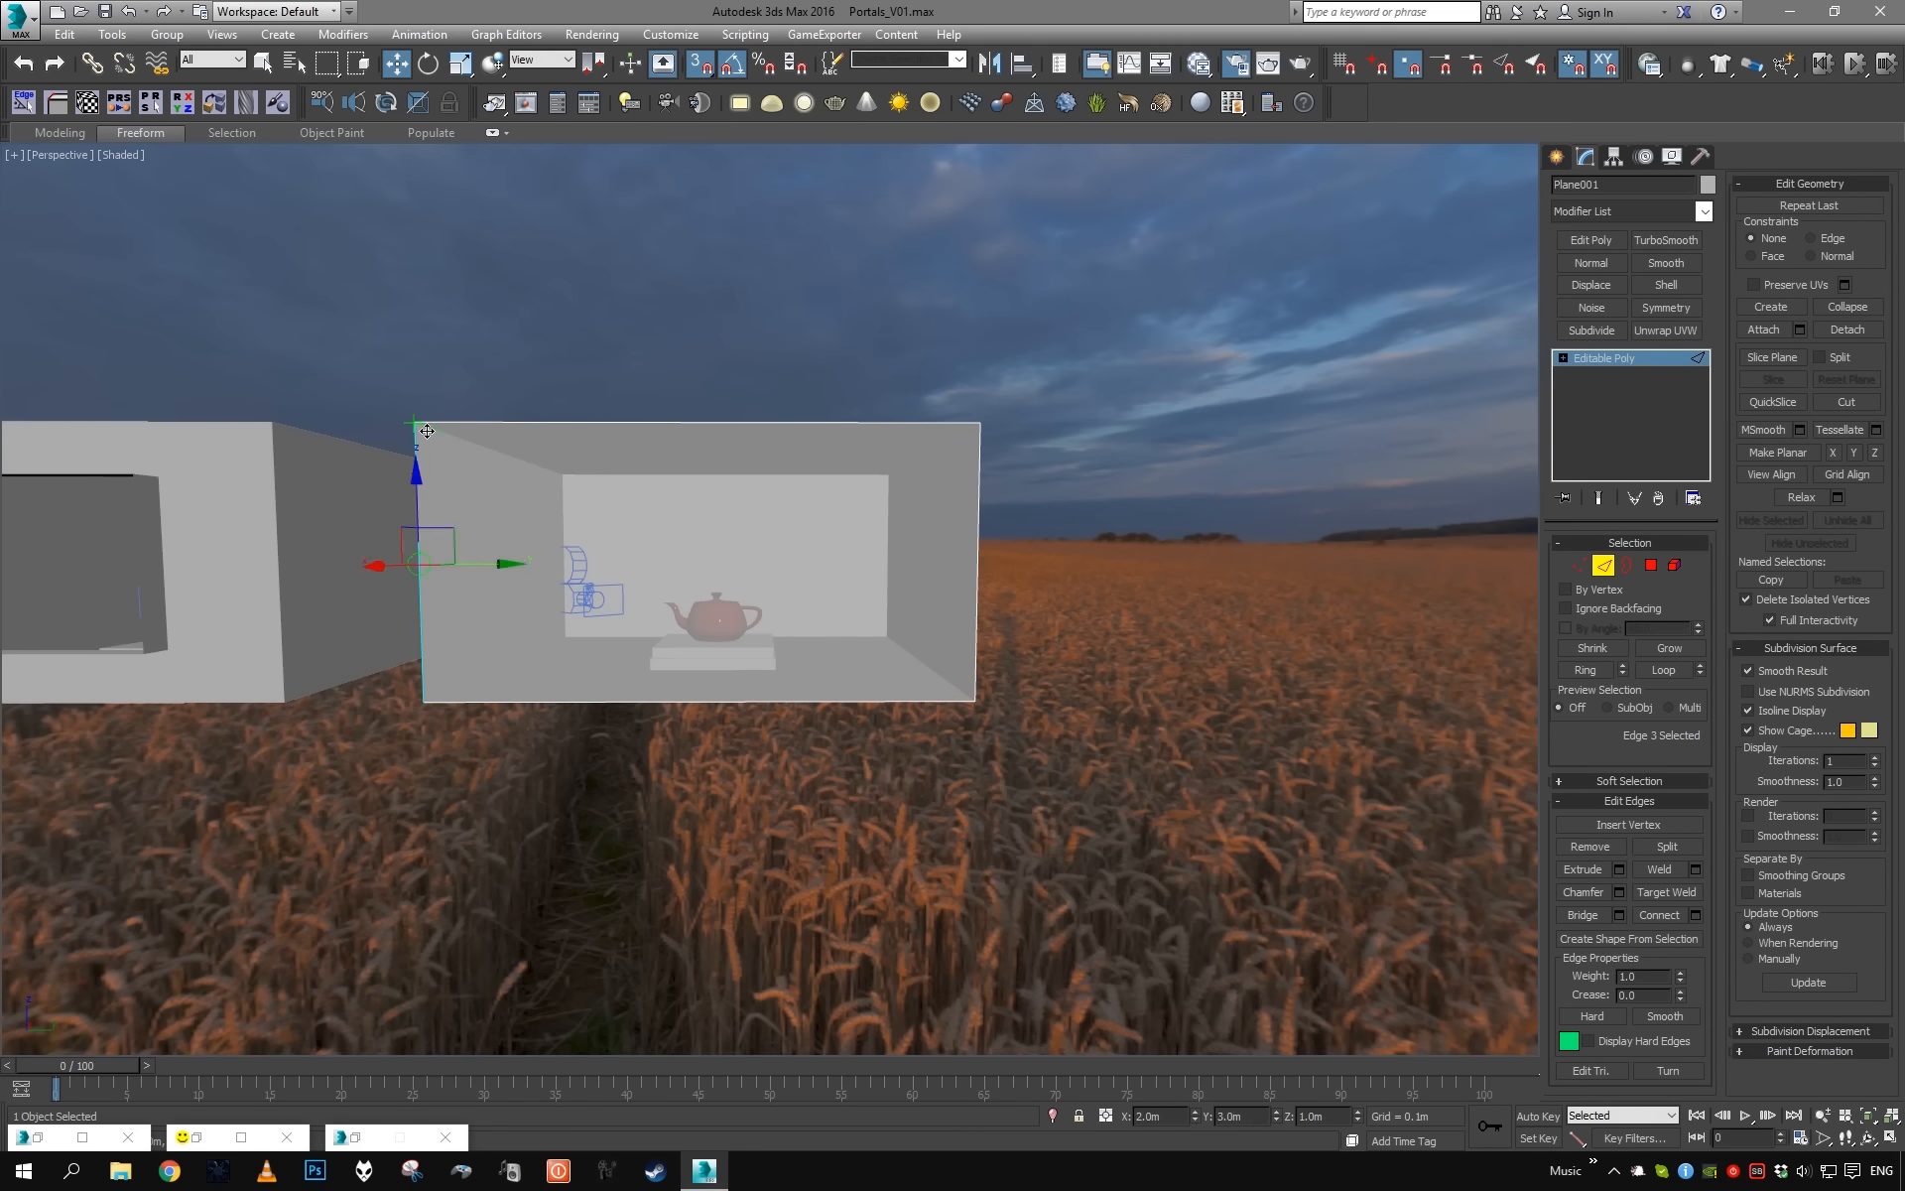
key("2")
- Switch to the Camera1 view and turn off Renderable in the portal plane's object properties
key("c")
double_click(885, 454)
key("c")
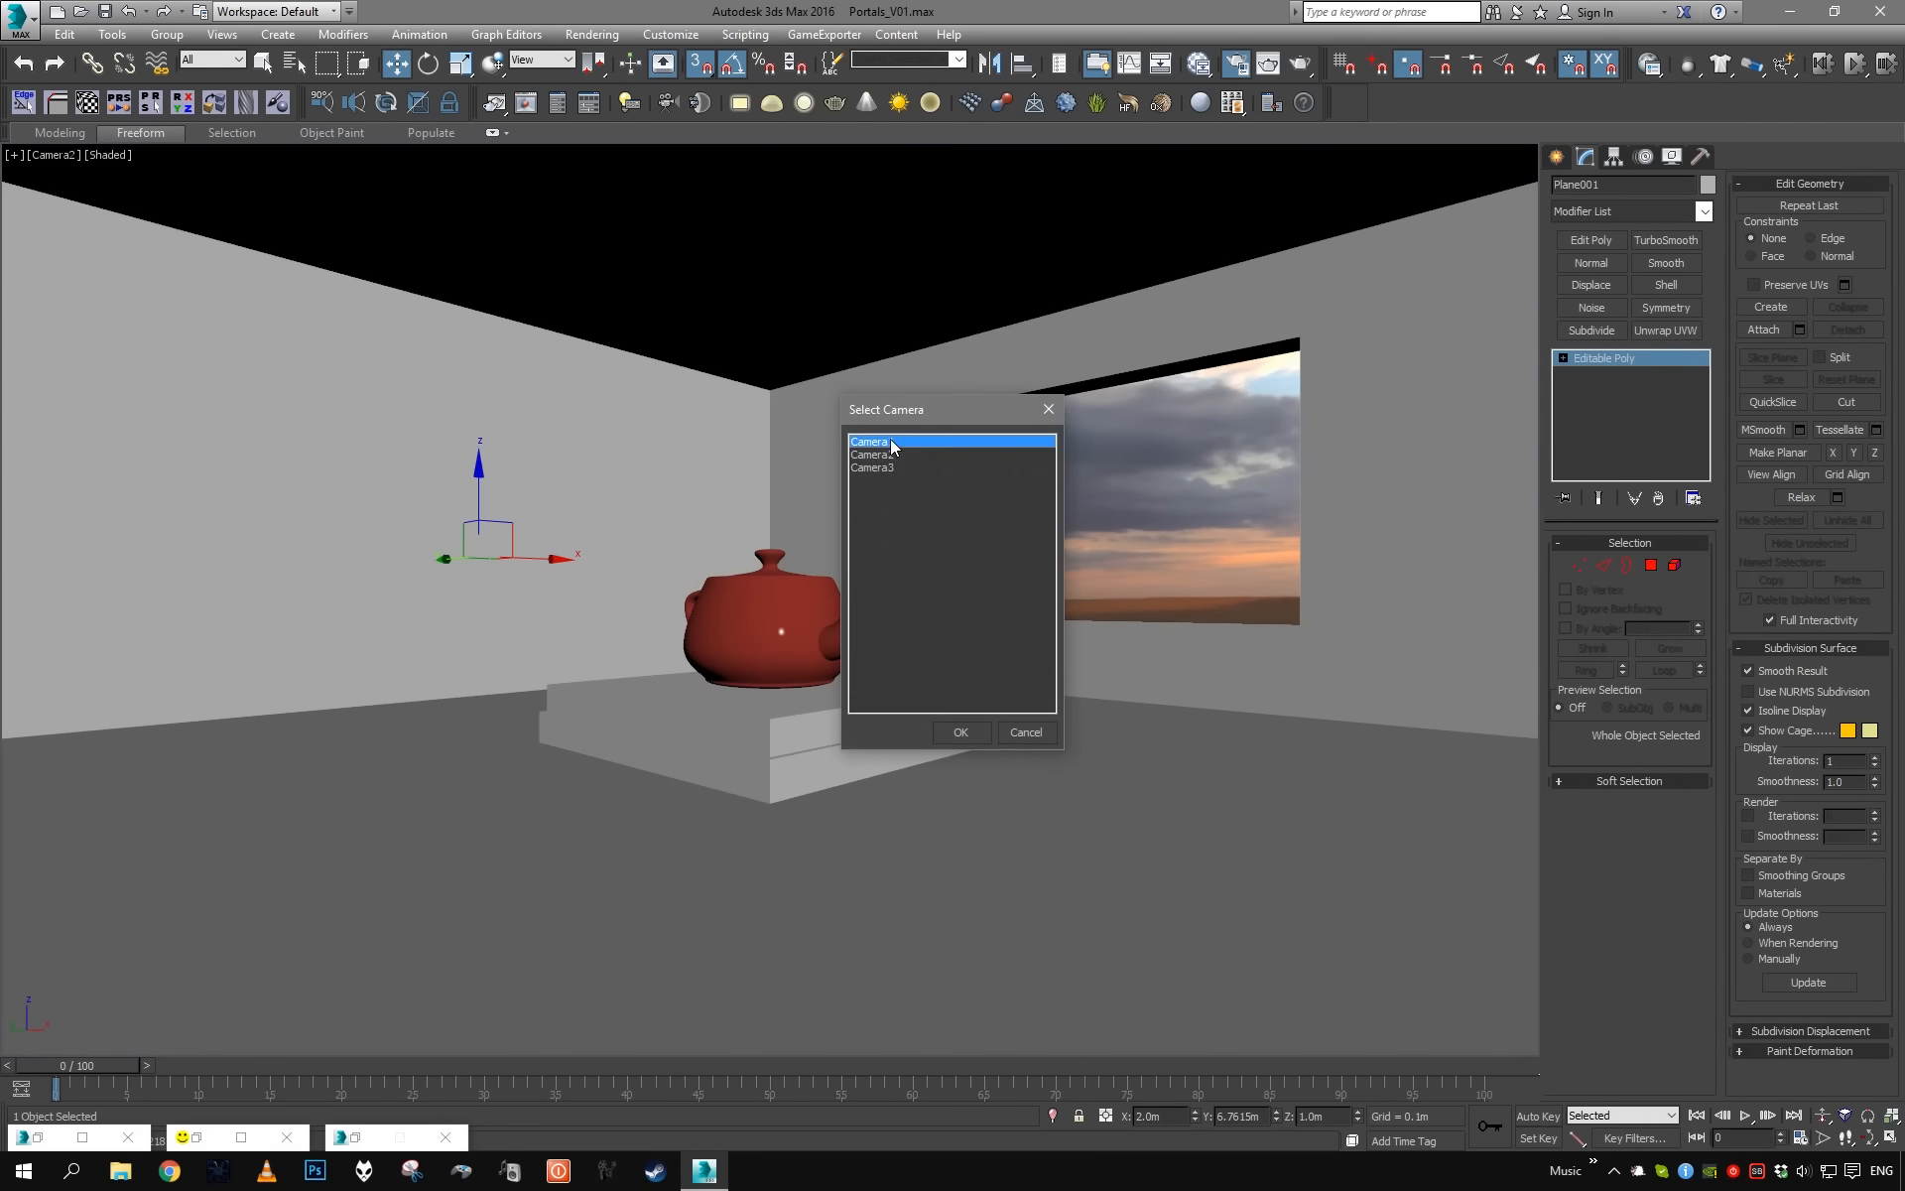
double_click(890, 440)
key("q")
right_click(991, 491)
left_click(1062, 616)
left_click(965, 548)
left_click(1049, 860)
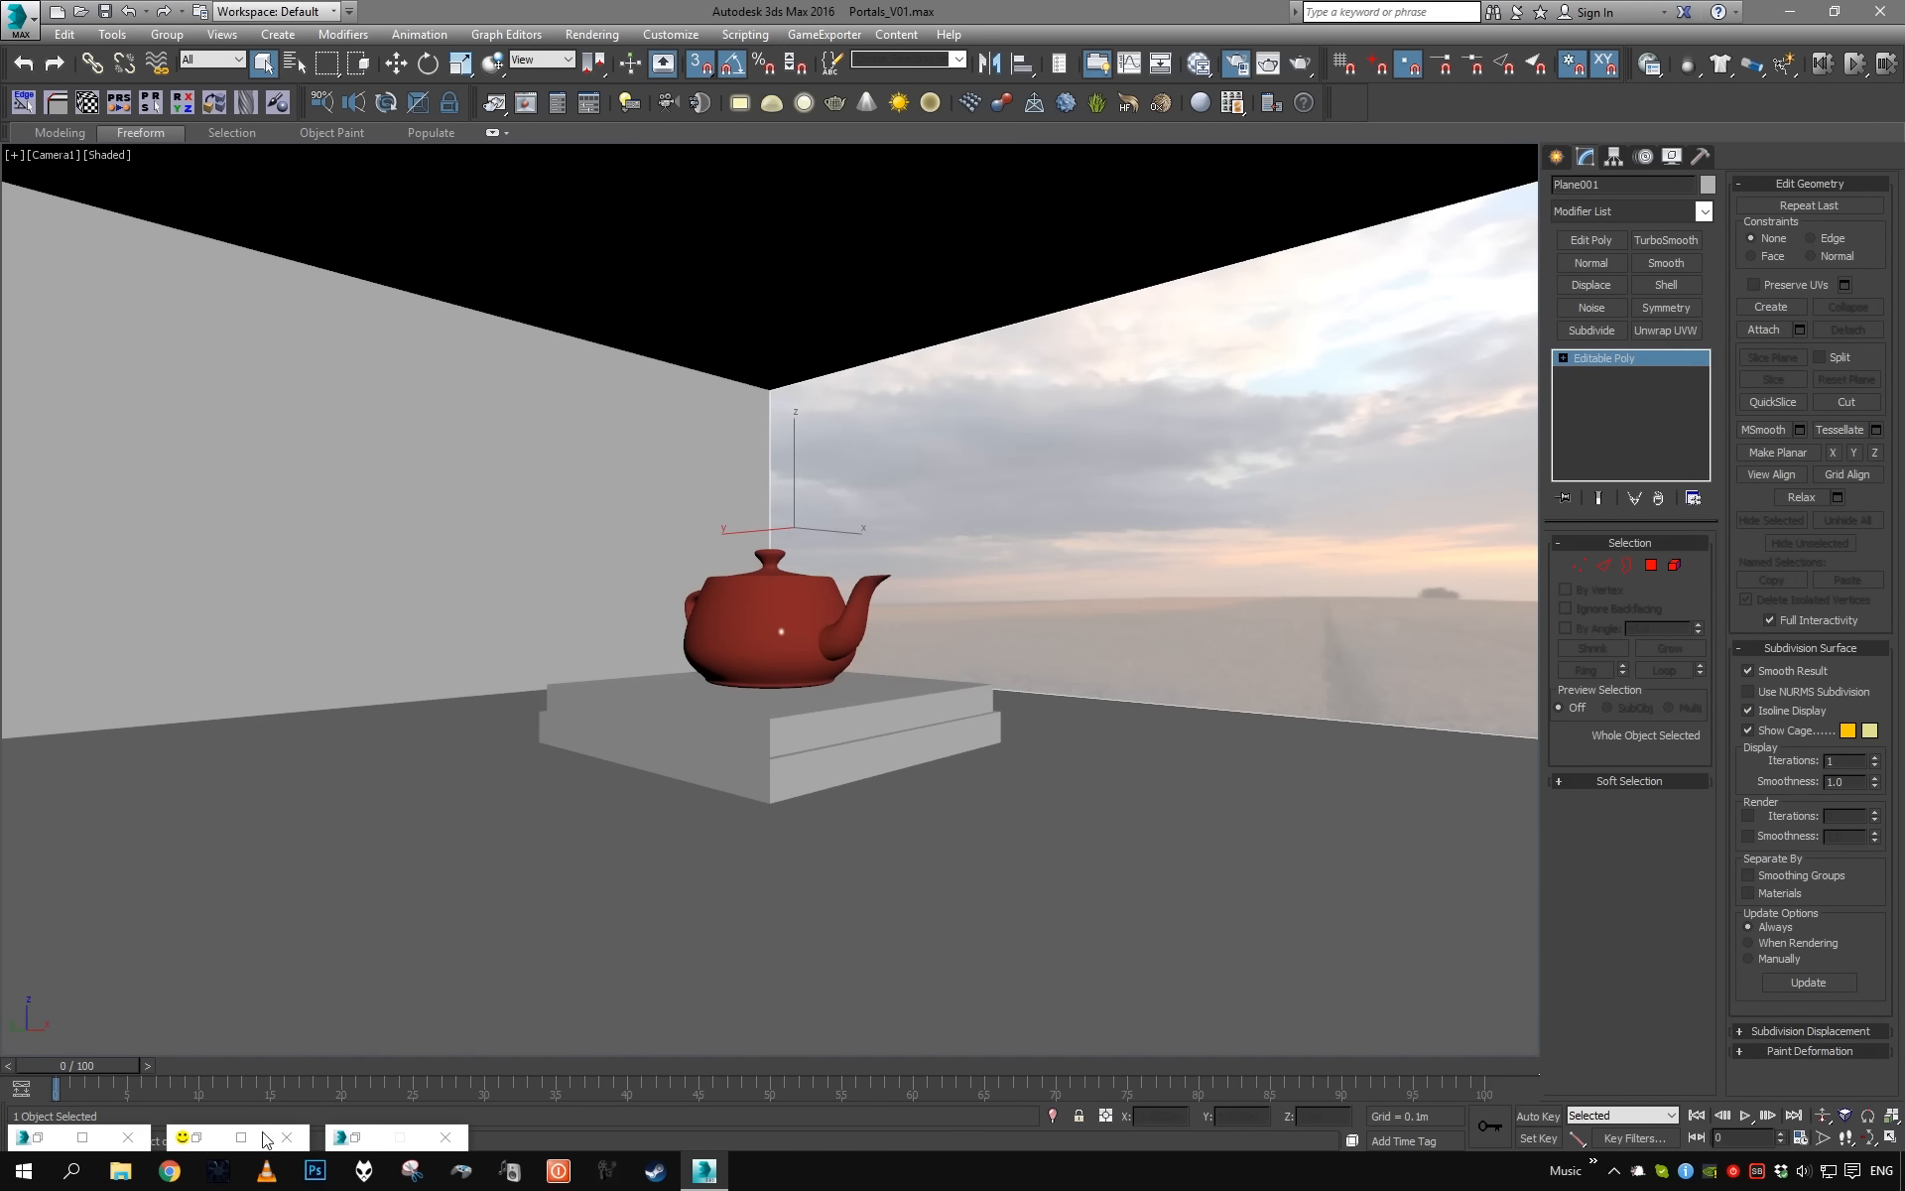
- Render the Camera1 view and set the frame buffer exposure to 3.0
left_click(201, 1137)
left_click(1290, 435)
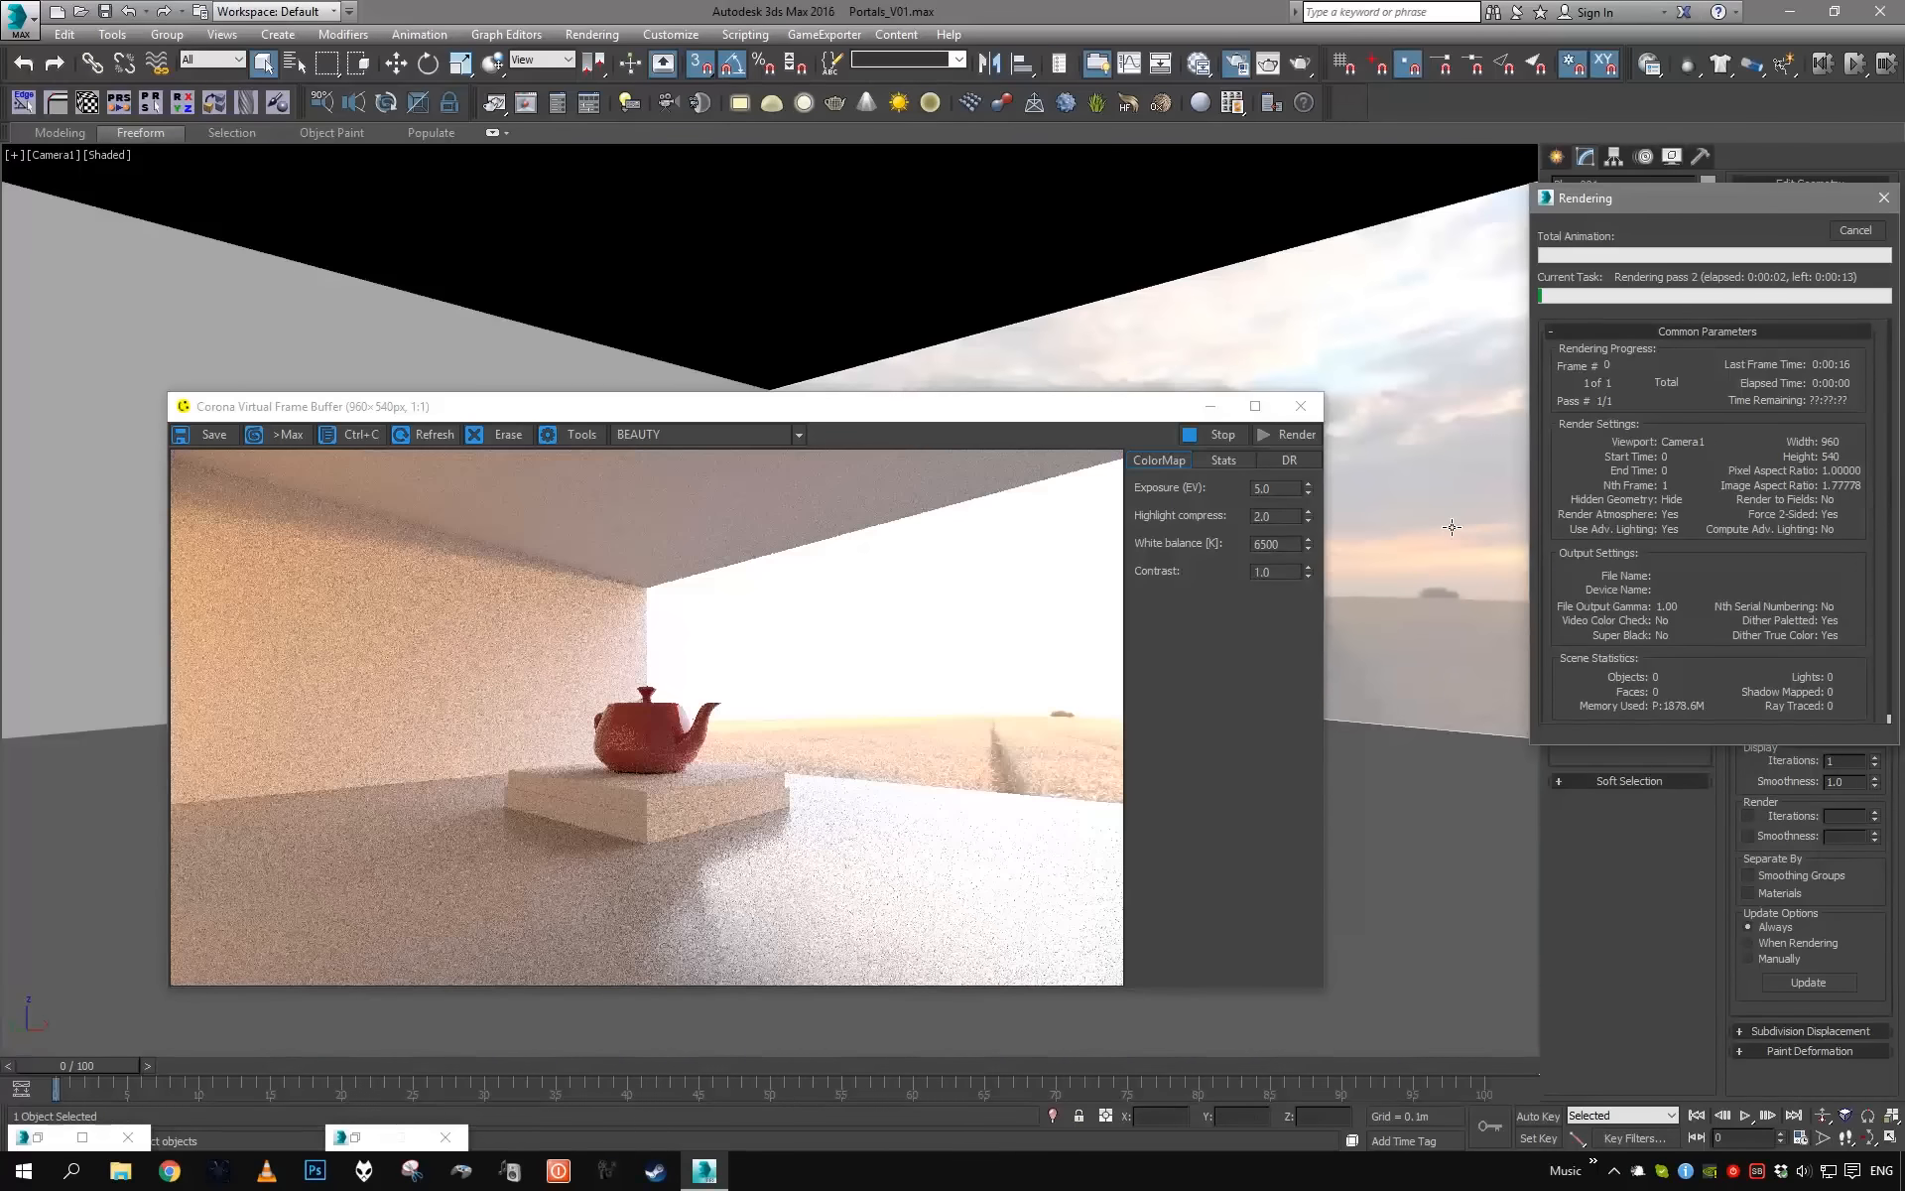
double_click(1275, 488)
type("3")
key("Return")
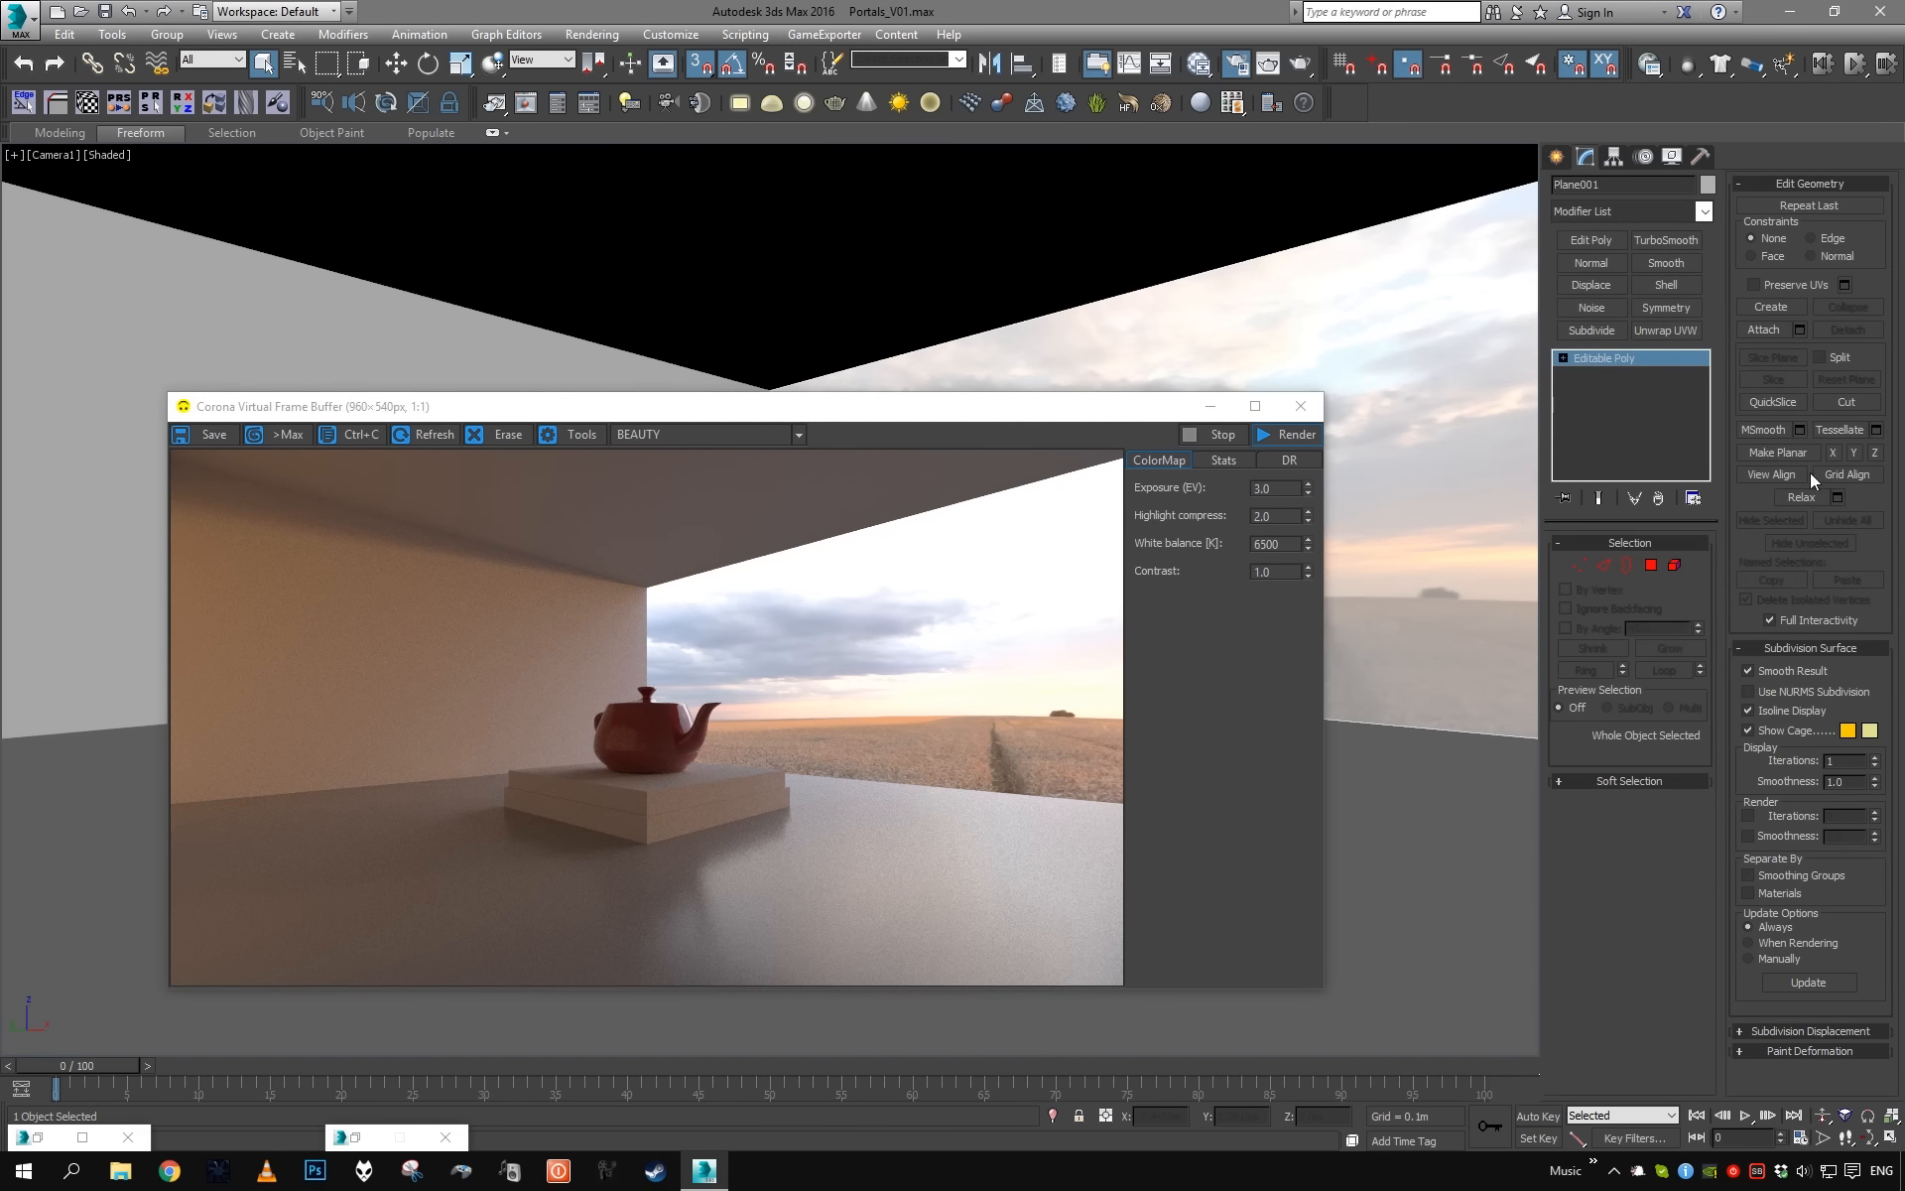
- Check the Renderable setting in the portal plane's object properties
right_click(1474, 402)
left_click(1498, 533)
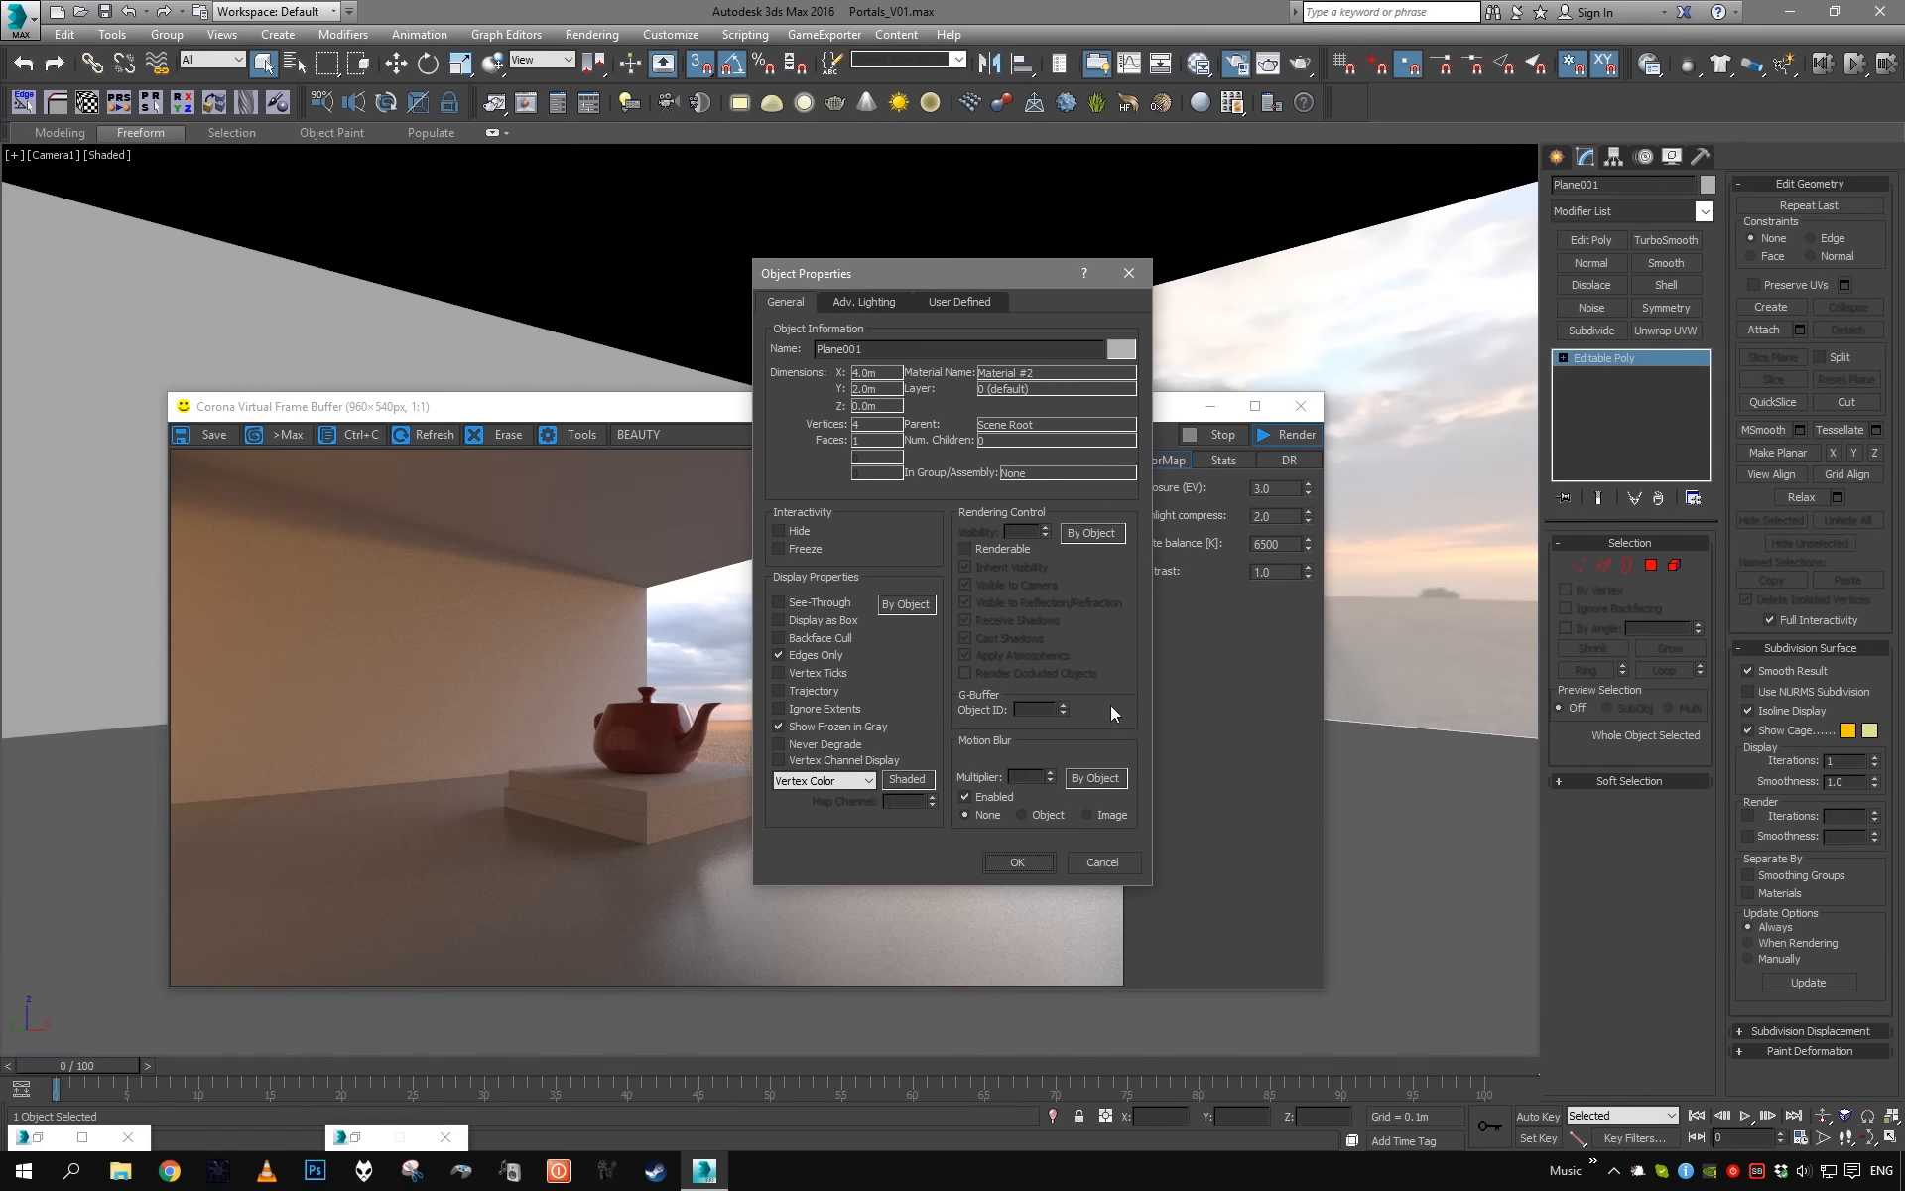
left_click(1022, 862)
key("F10")
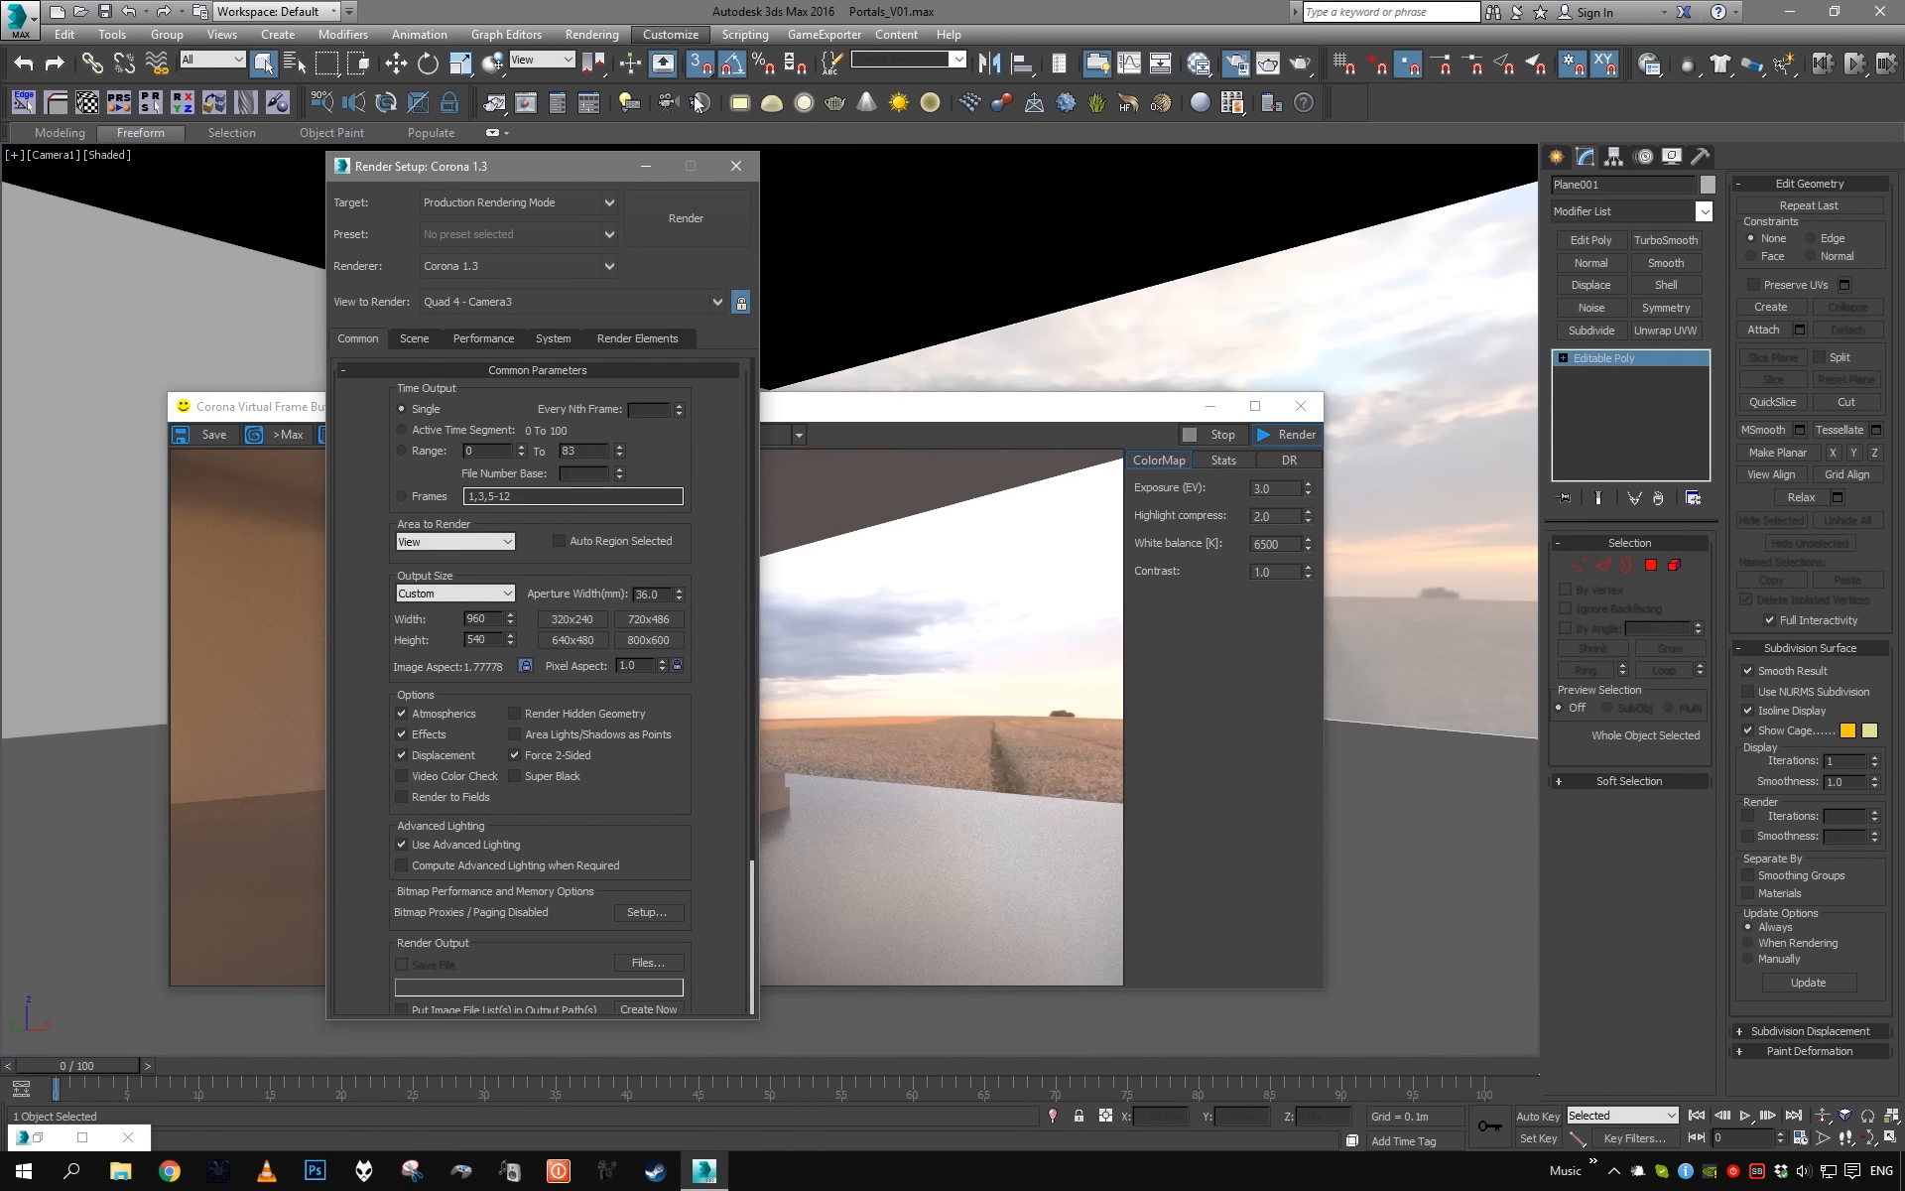
left_click(734, 168)
key("m")
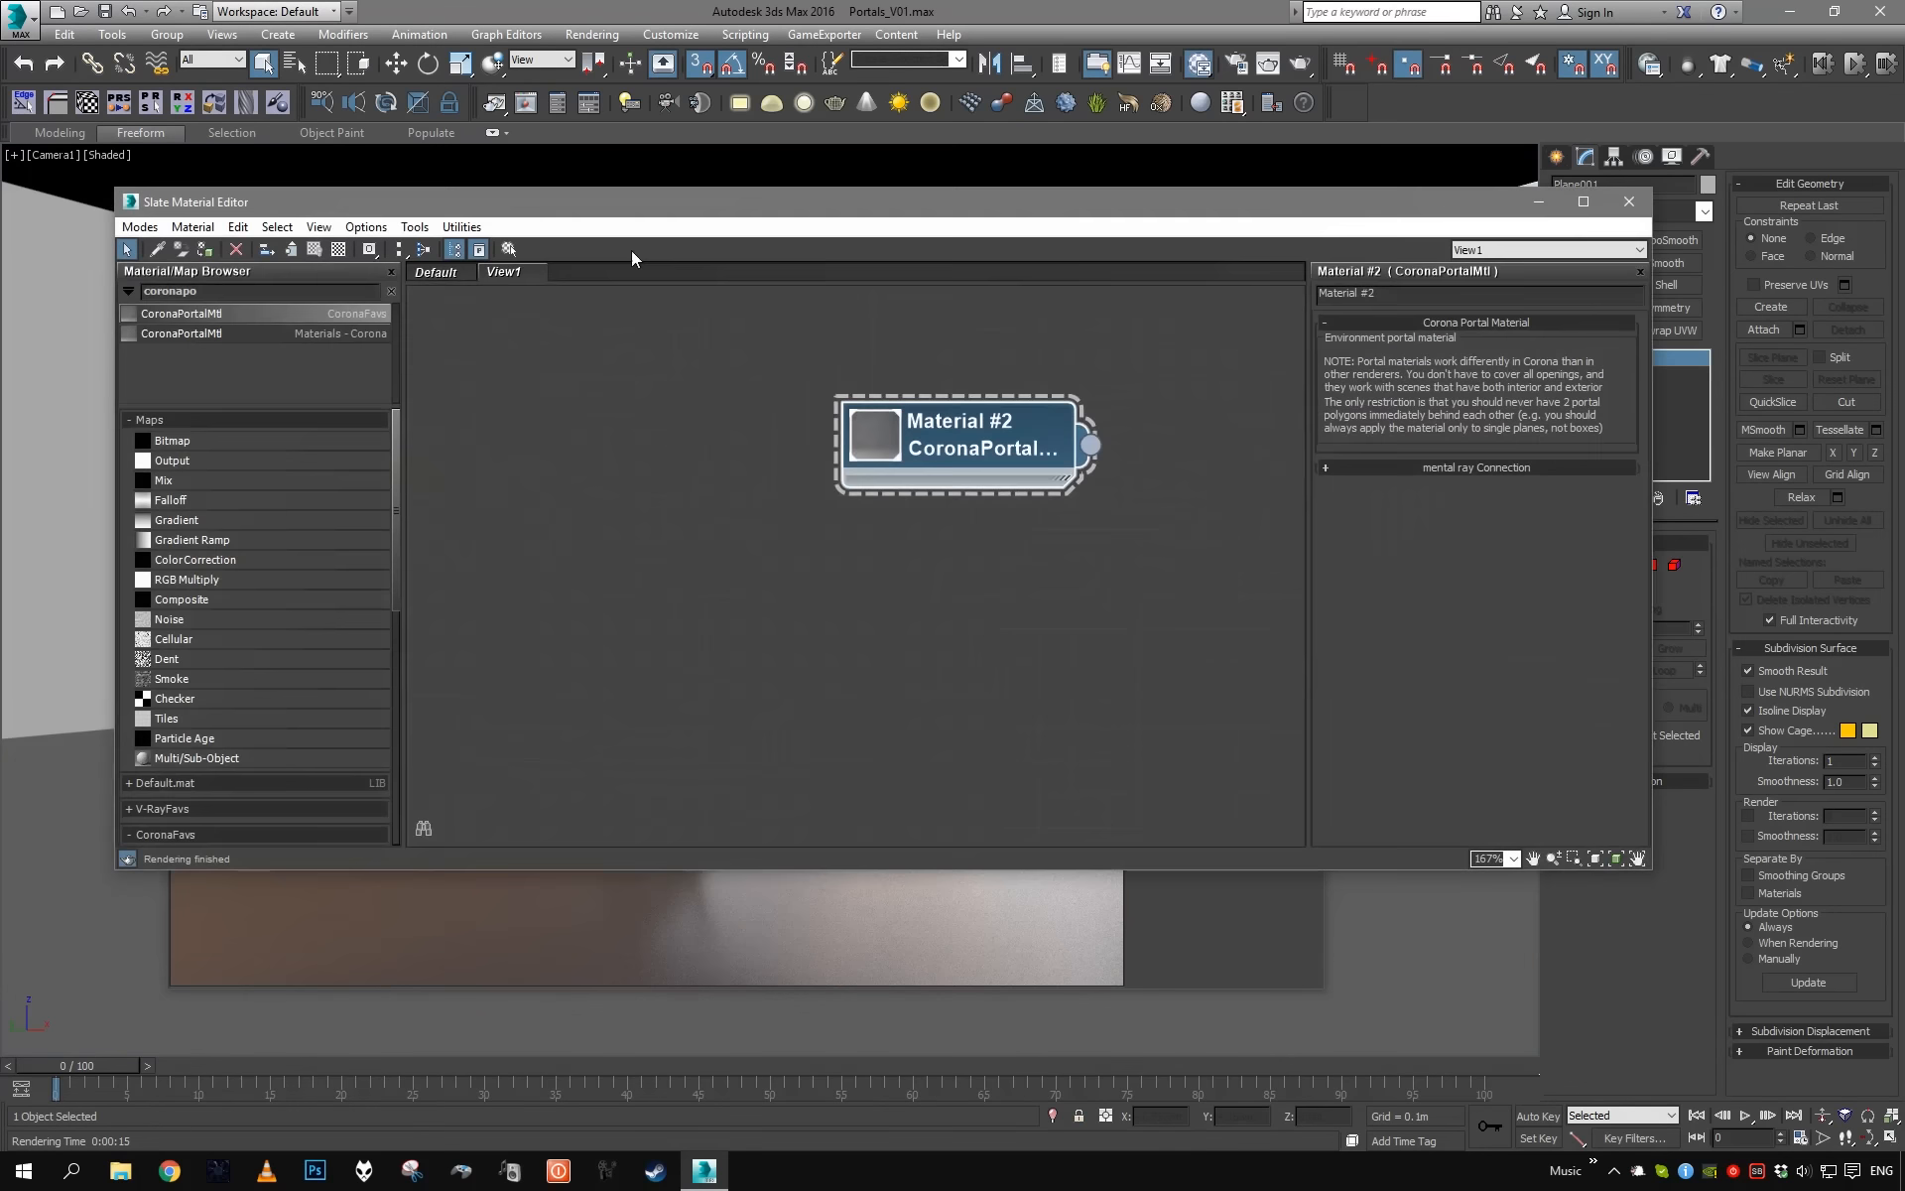
left_click(1628, 201)
- Load the Camera1 render made without the portal into channel A of the RAM Player
left_click(671, 34)
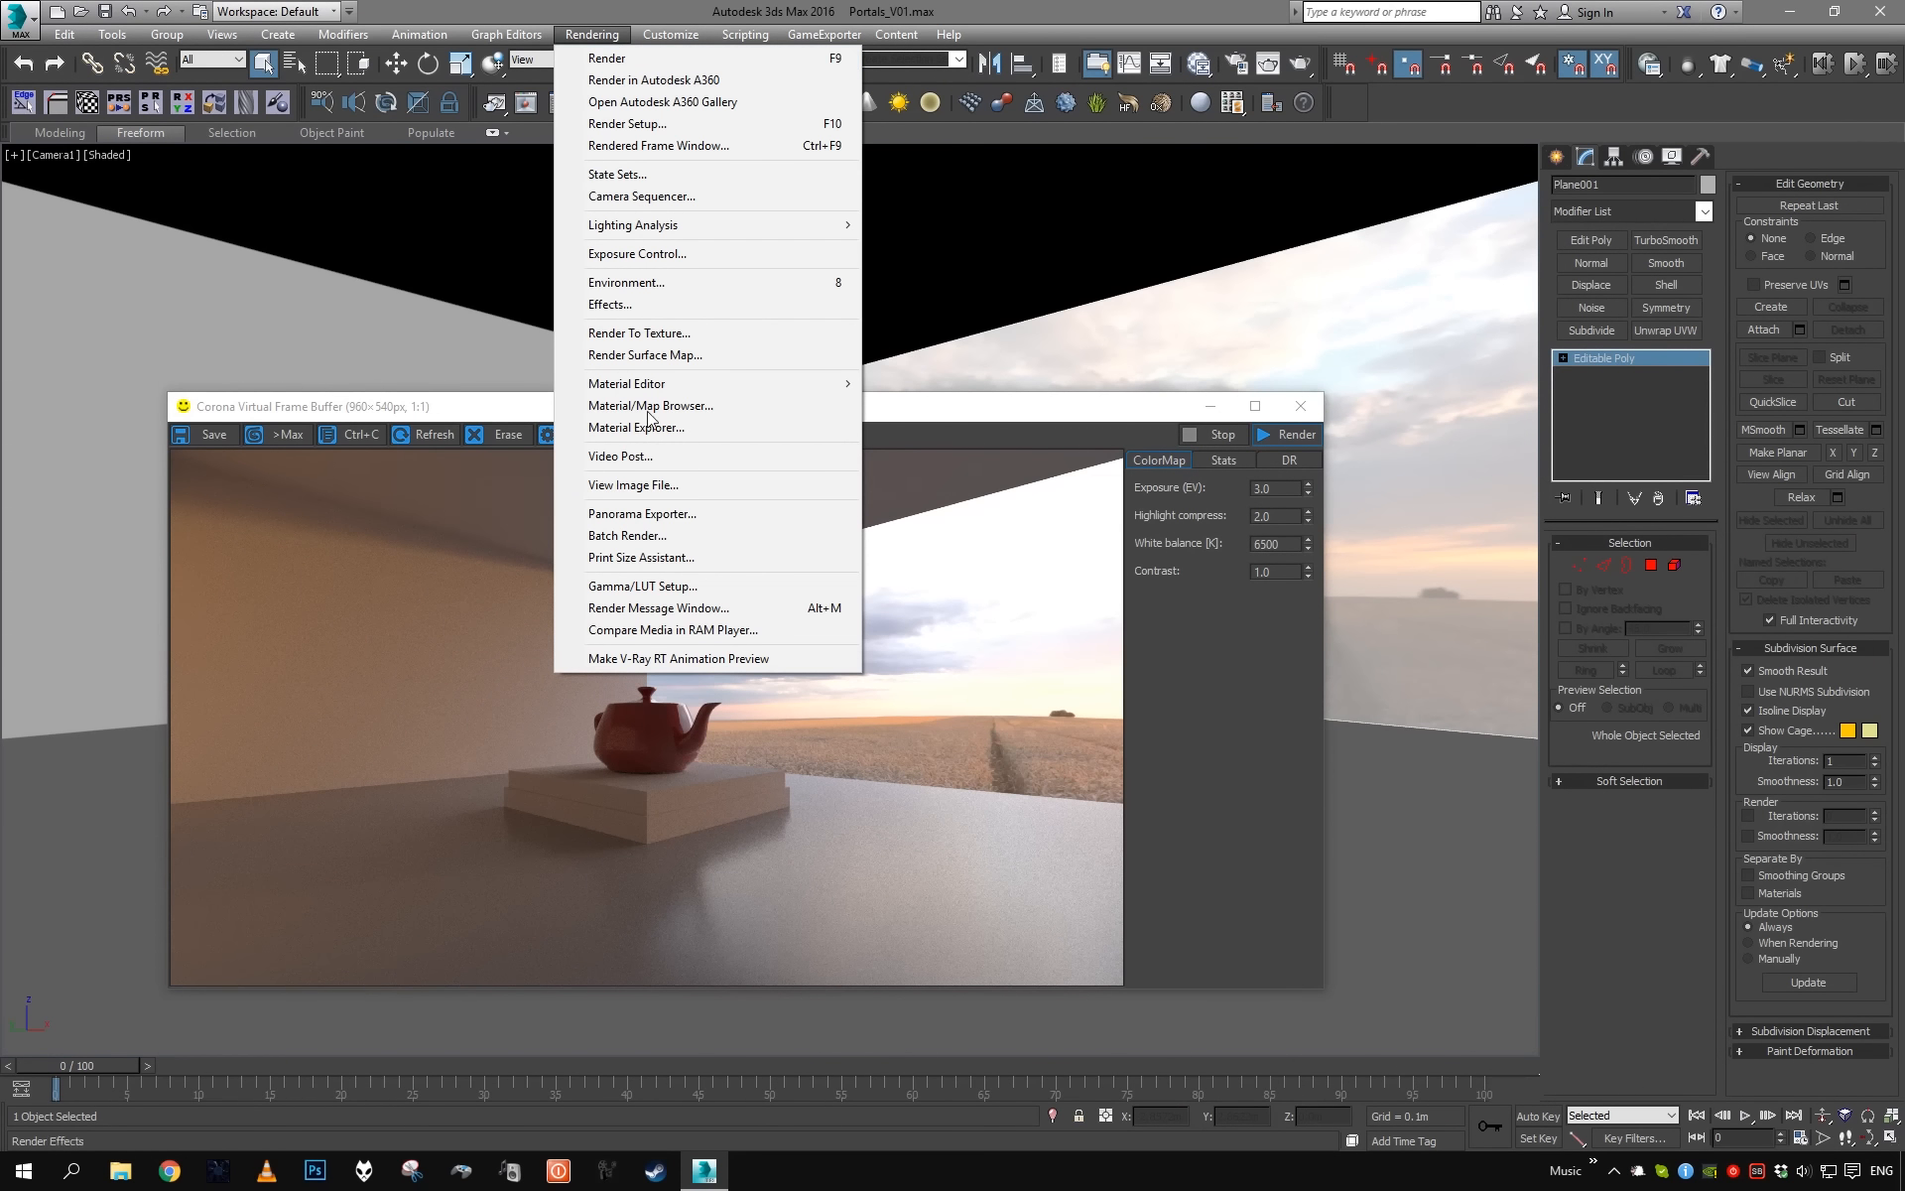
left_click(663, 630)
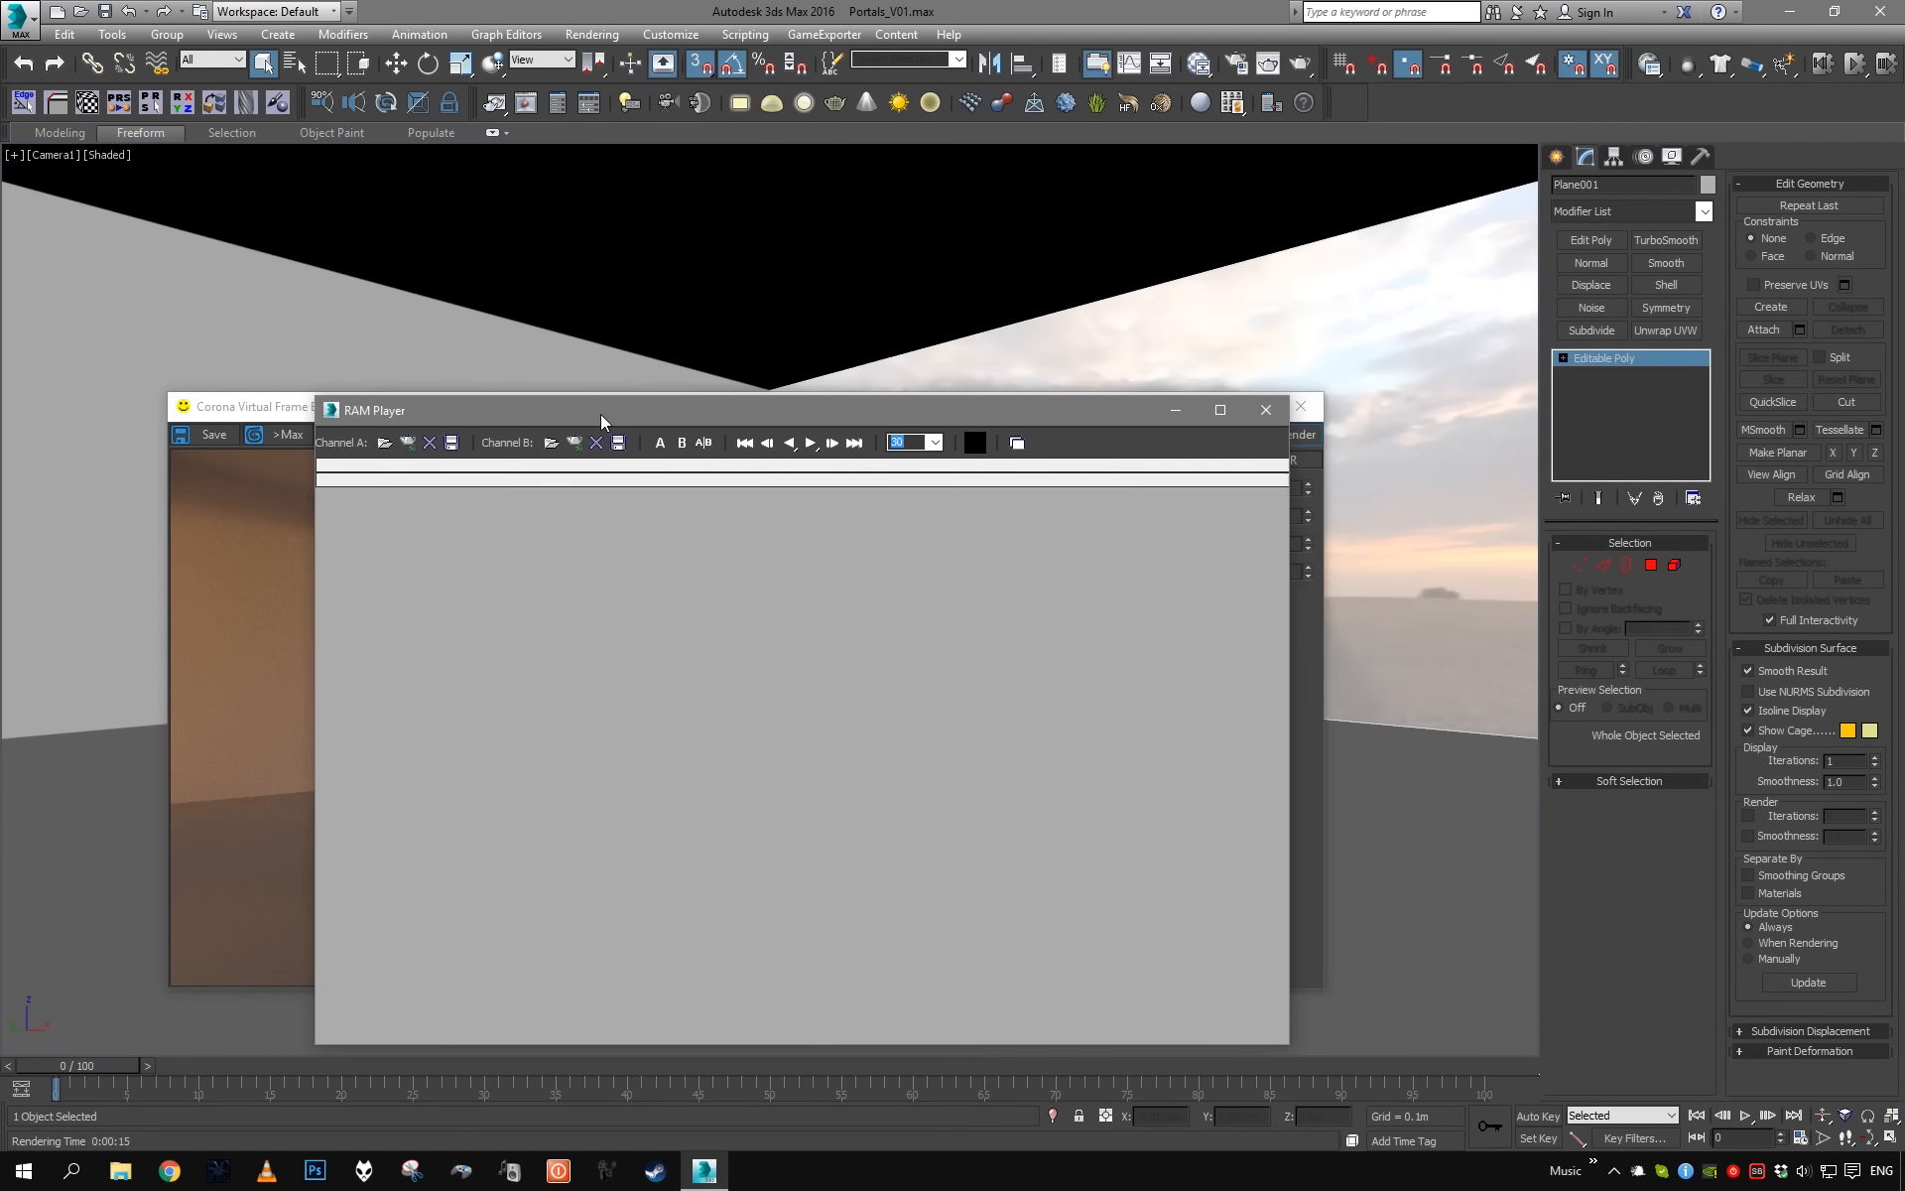
left_click(408, 442)
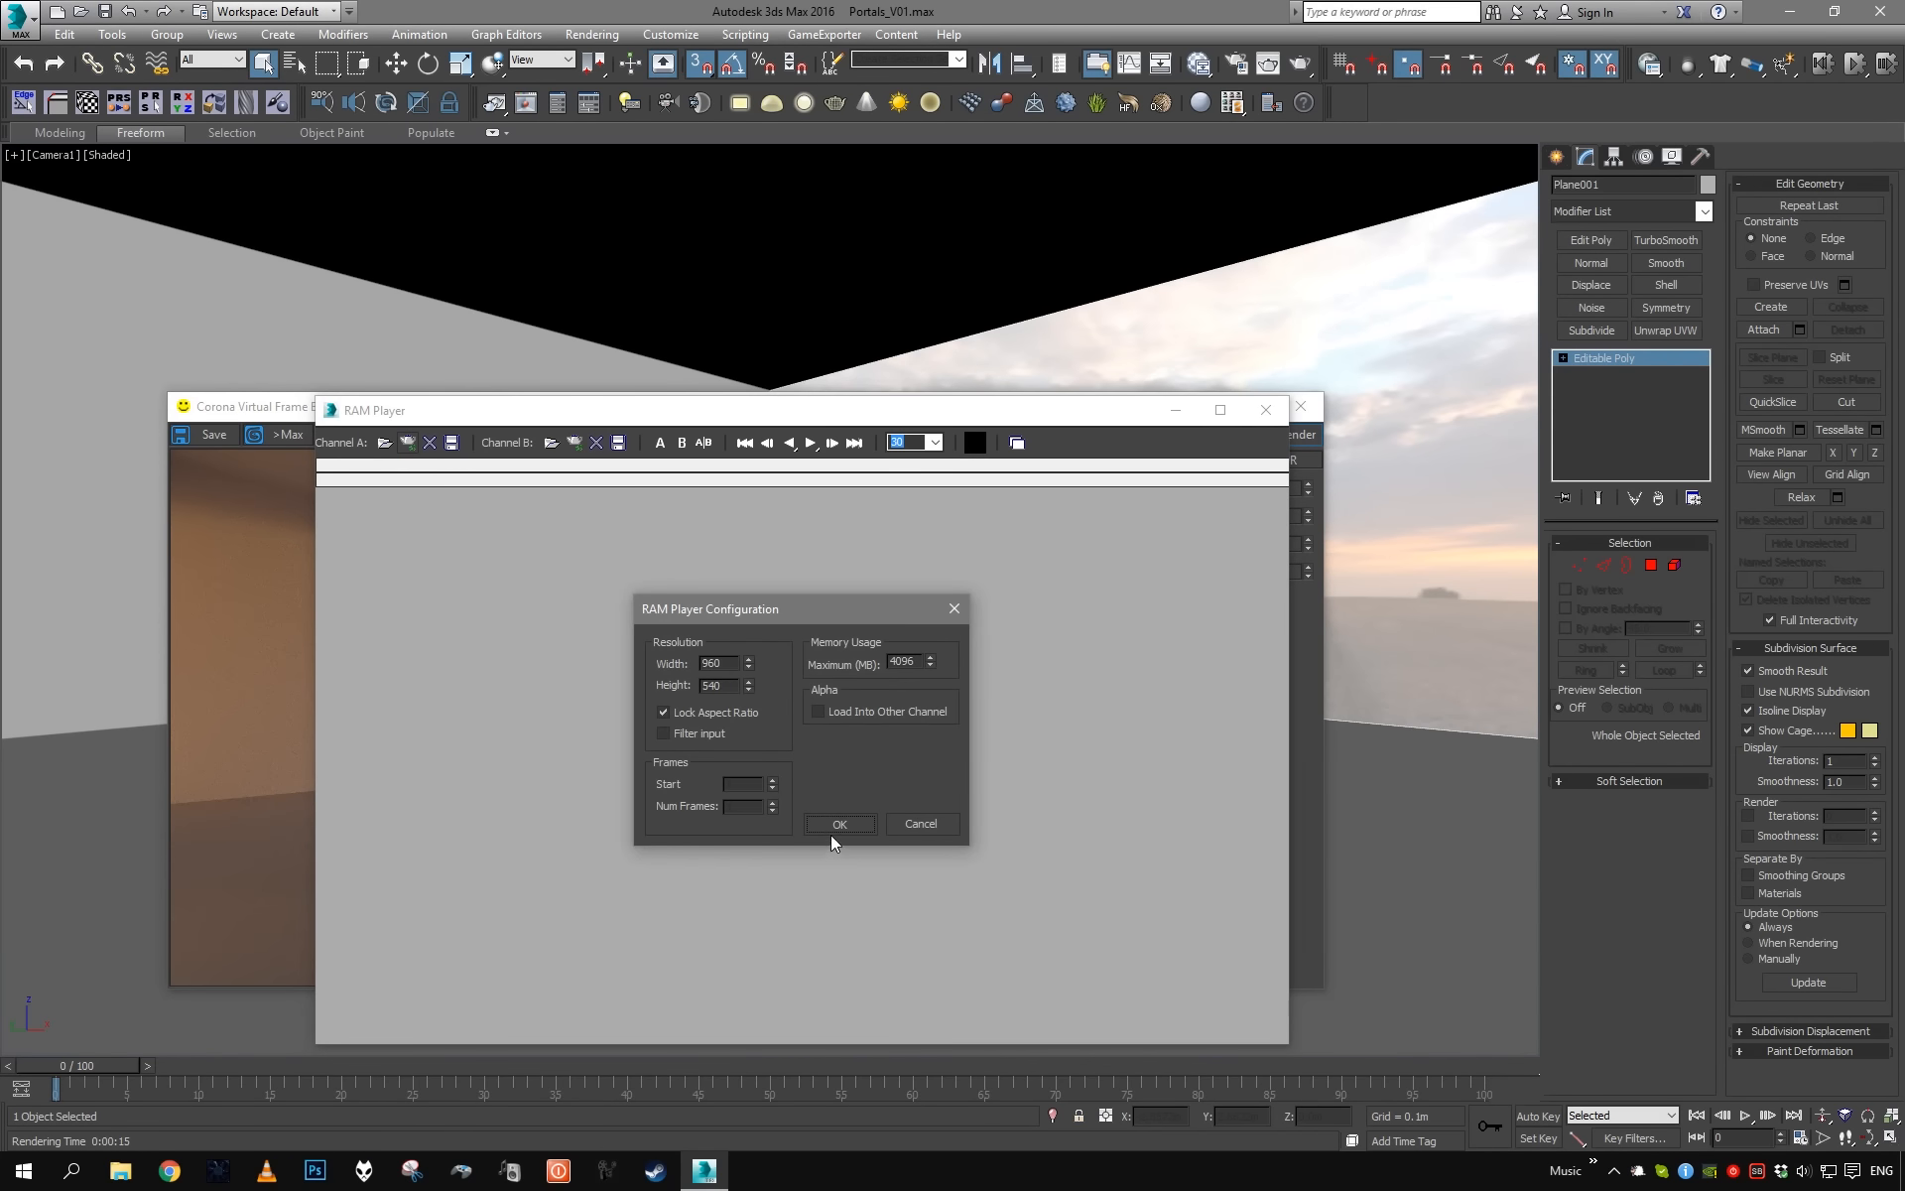
left_click(834, 828)
- Turn on Renderable for the portal plane and render the Camera1 view again
right_click(1400, 446)
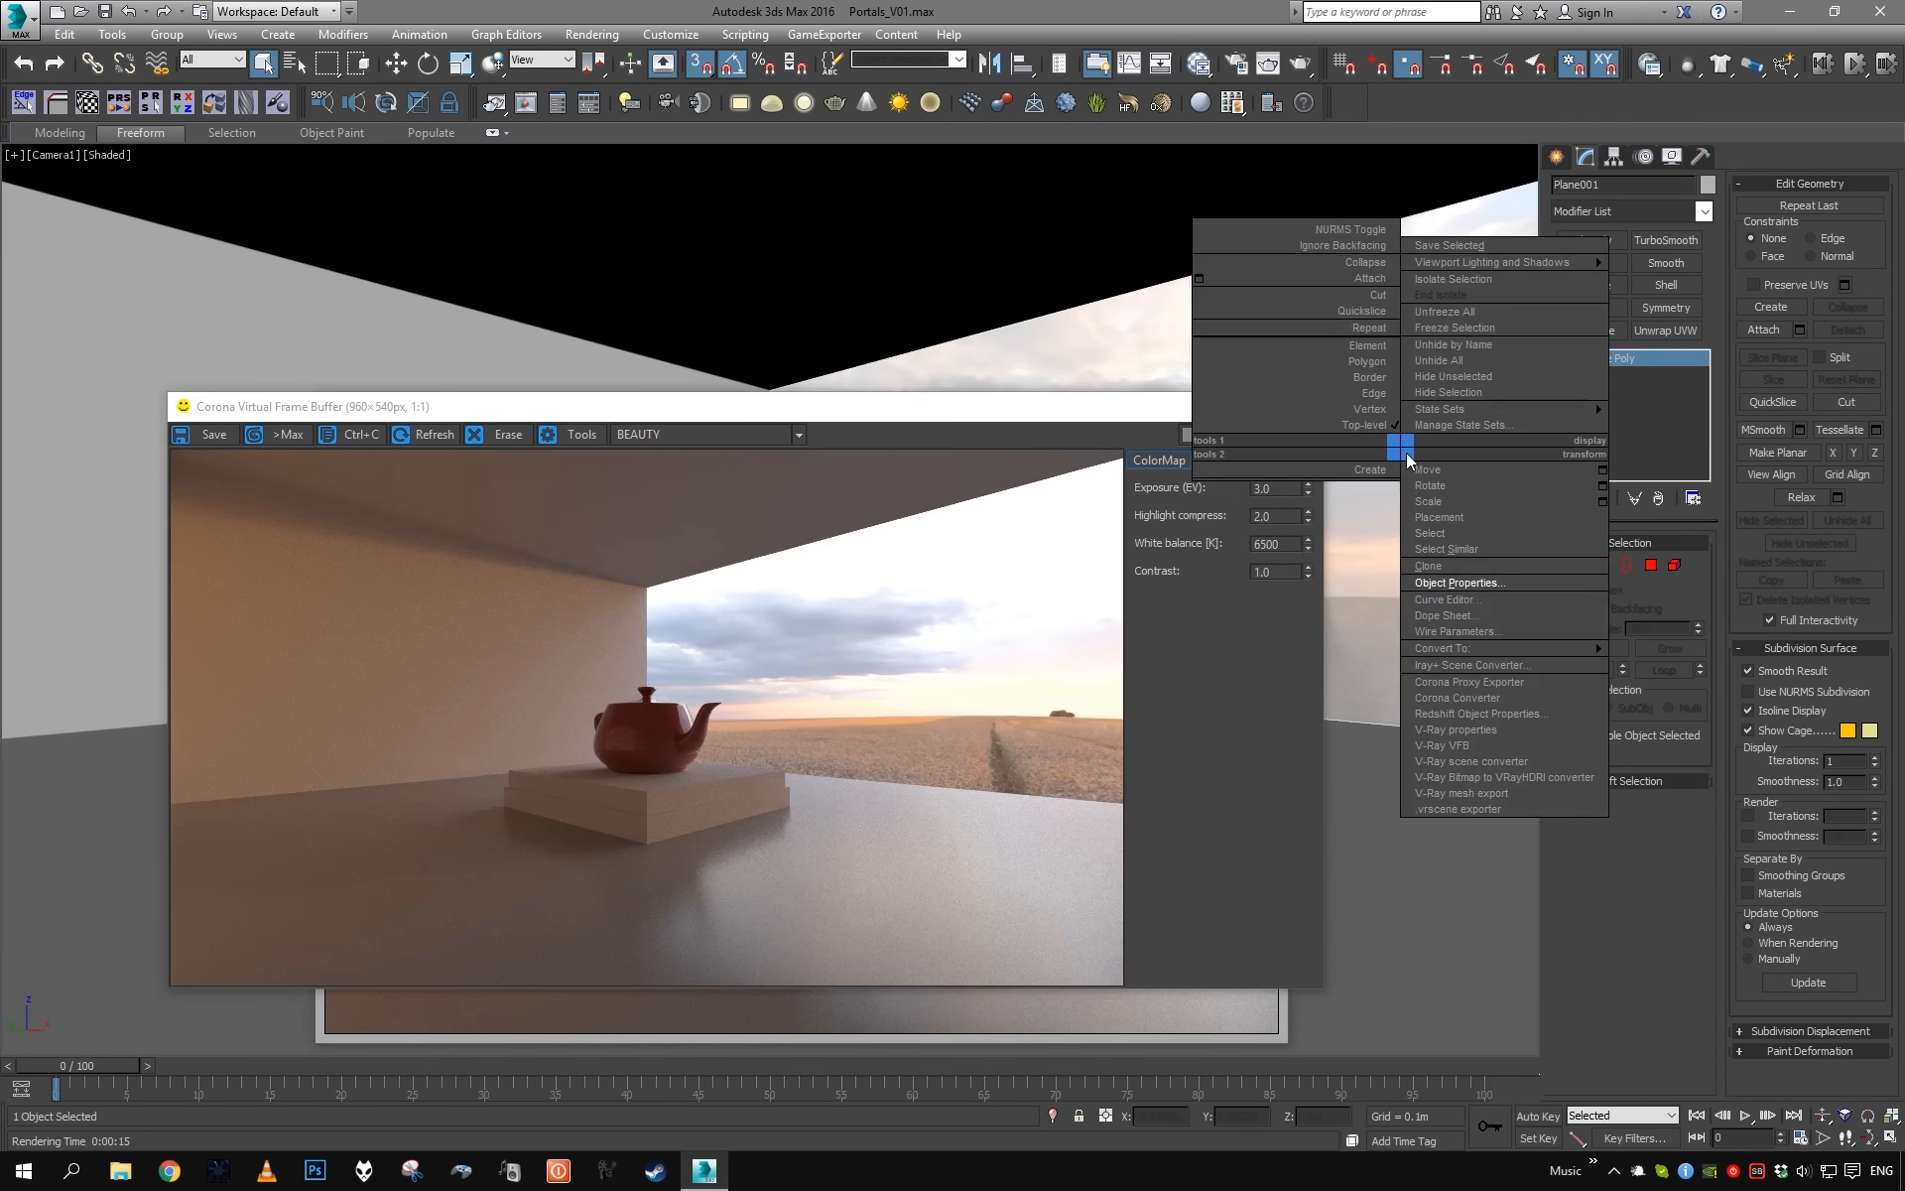
left_click(1429, 583)
left_click(1012, 551)
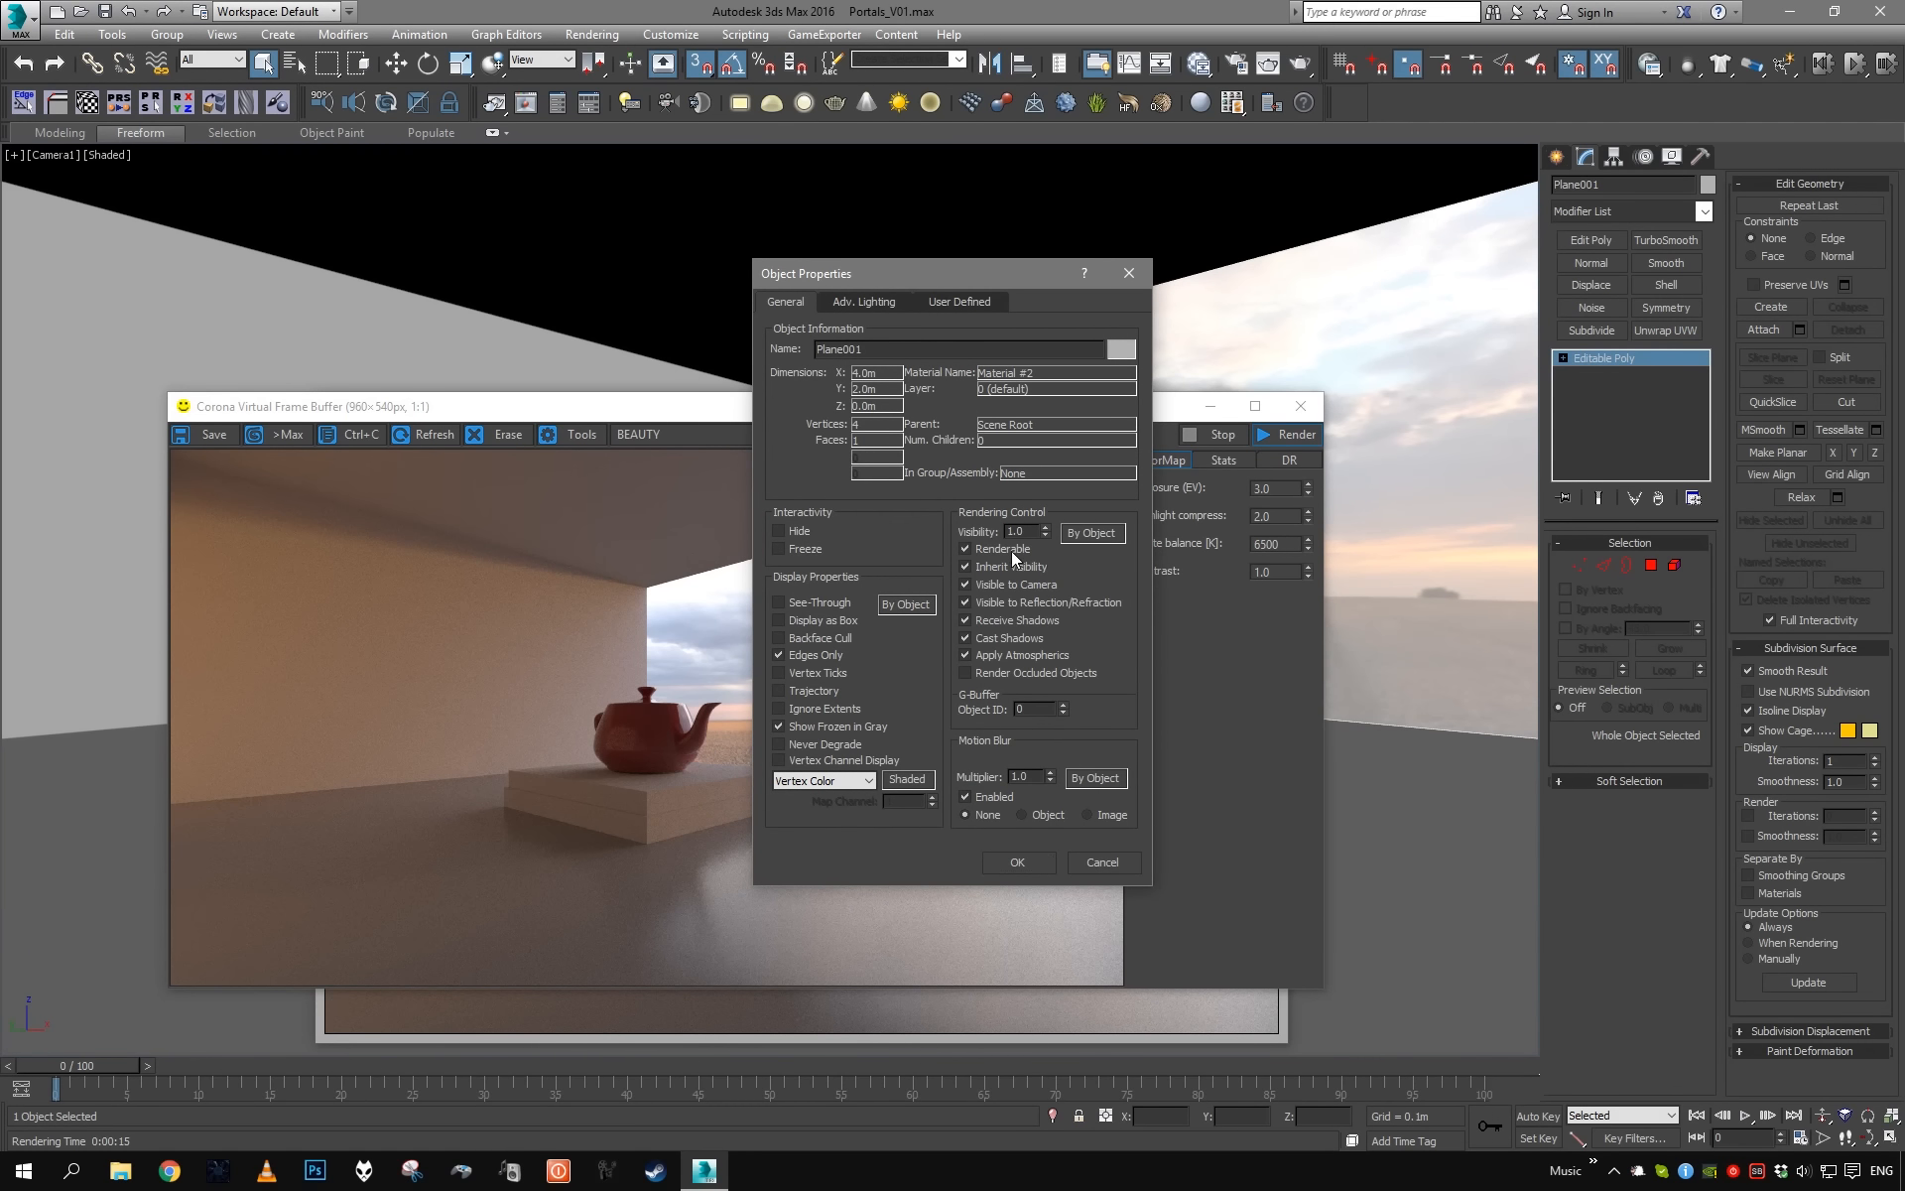
left_click(1021, 860)
left_click(1273, 437)
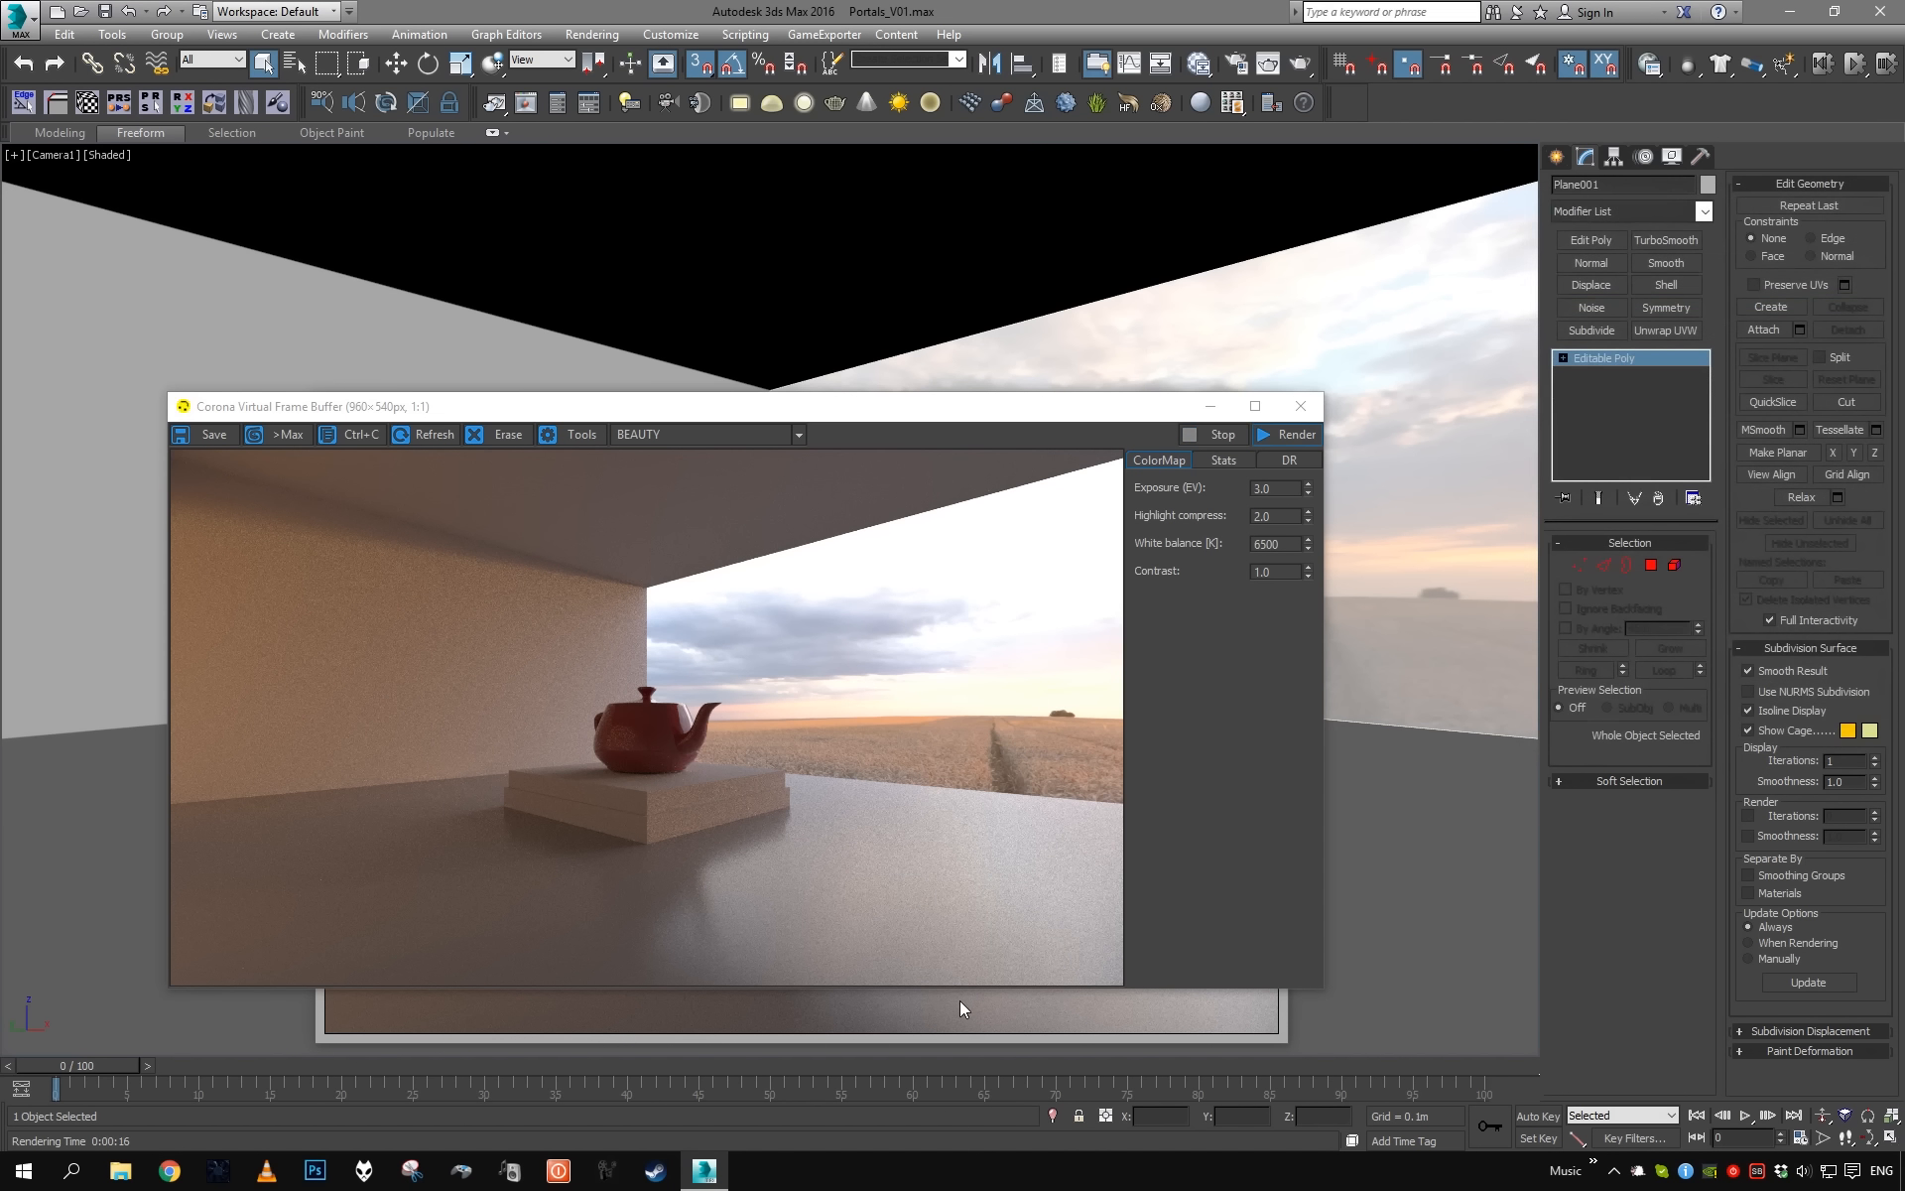
- Load the Camera1 render made with the portal into channel B of the RAM Player
left_click(960, 1000)
left_click(574, 443)
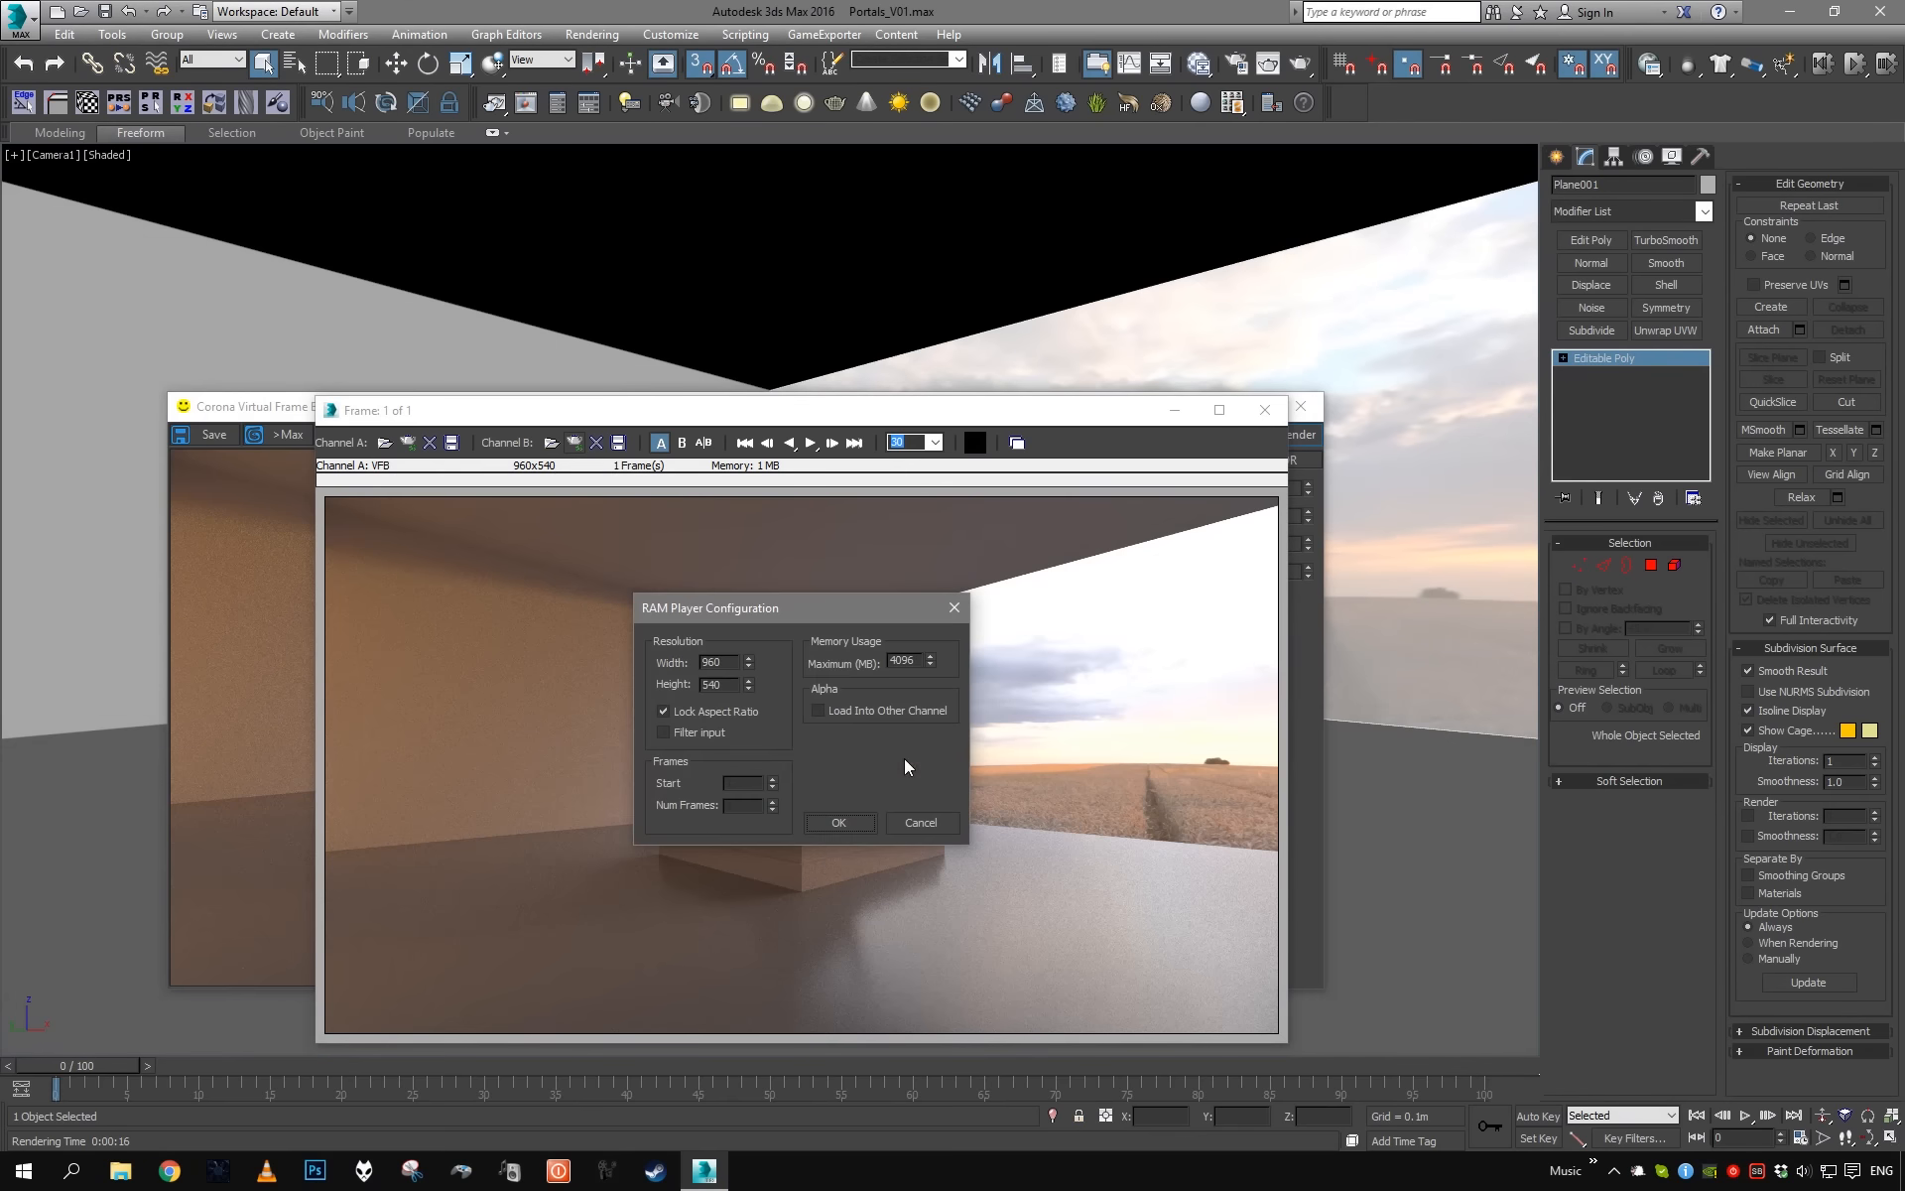
left_click(825, 831)
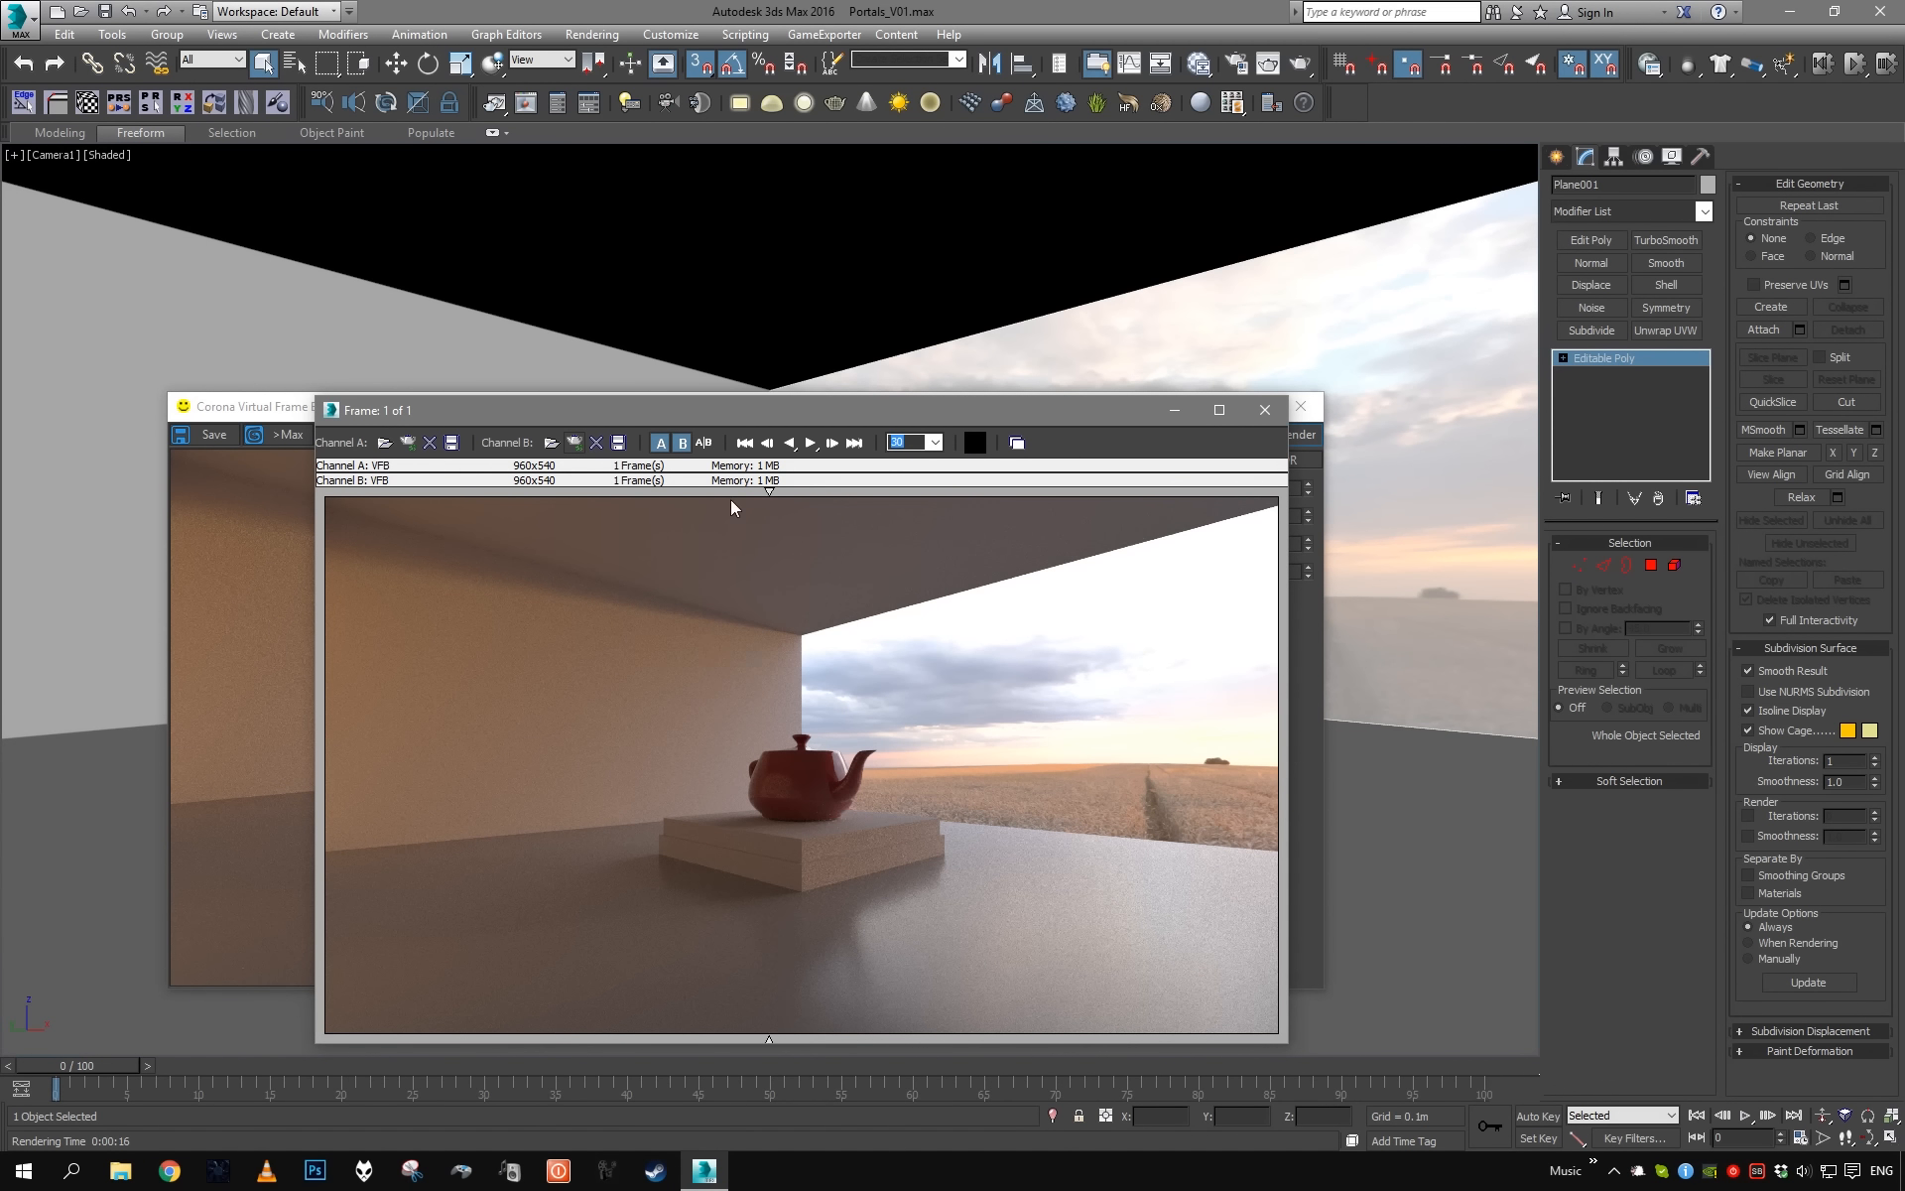
- Compare the two Camera1 renders across the walls, floor and teapot, and put away the comparison and frame buffer windows
left_click_drag(712, 527, 786, 545)
mouse_move(394, 557)
left_mouse_down()
mouse_move(1102, 617)
mouse_move(898, 754)
mouse_move(701, 814)
mouse_move(331, 774)
mouse_move(686, 862)
left_mouse_up()
left_click_drag(843, 879, 623, 883)
mouse_move(454, 895)
left_mouse_down()
mouse_move(333, 948)
mouse_move(859, 959)
mouse_move(554, 951)
left_mouse_up()
left_click_drag(677, 411, 610, 389)
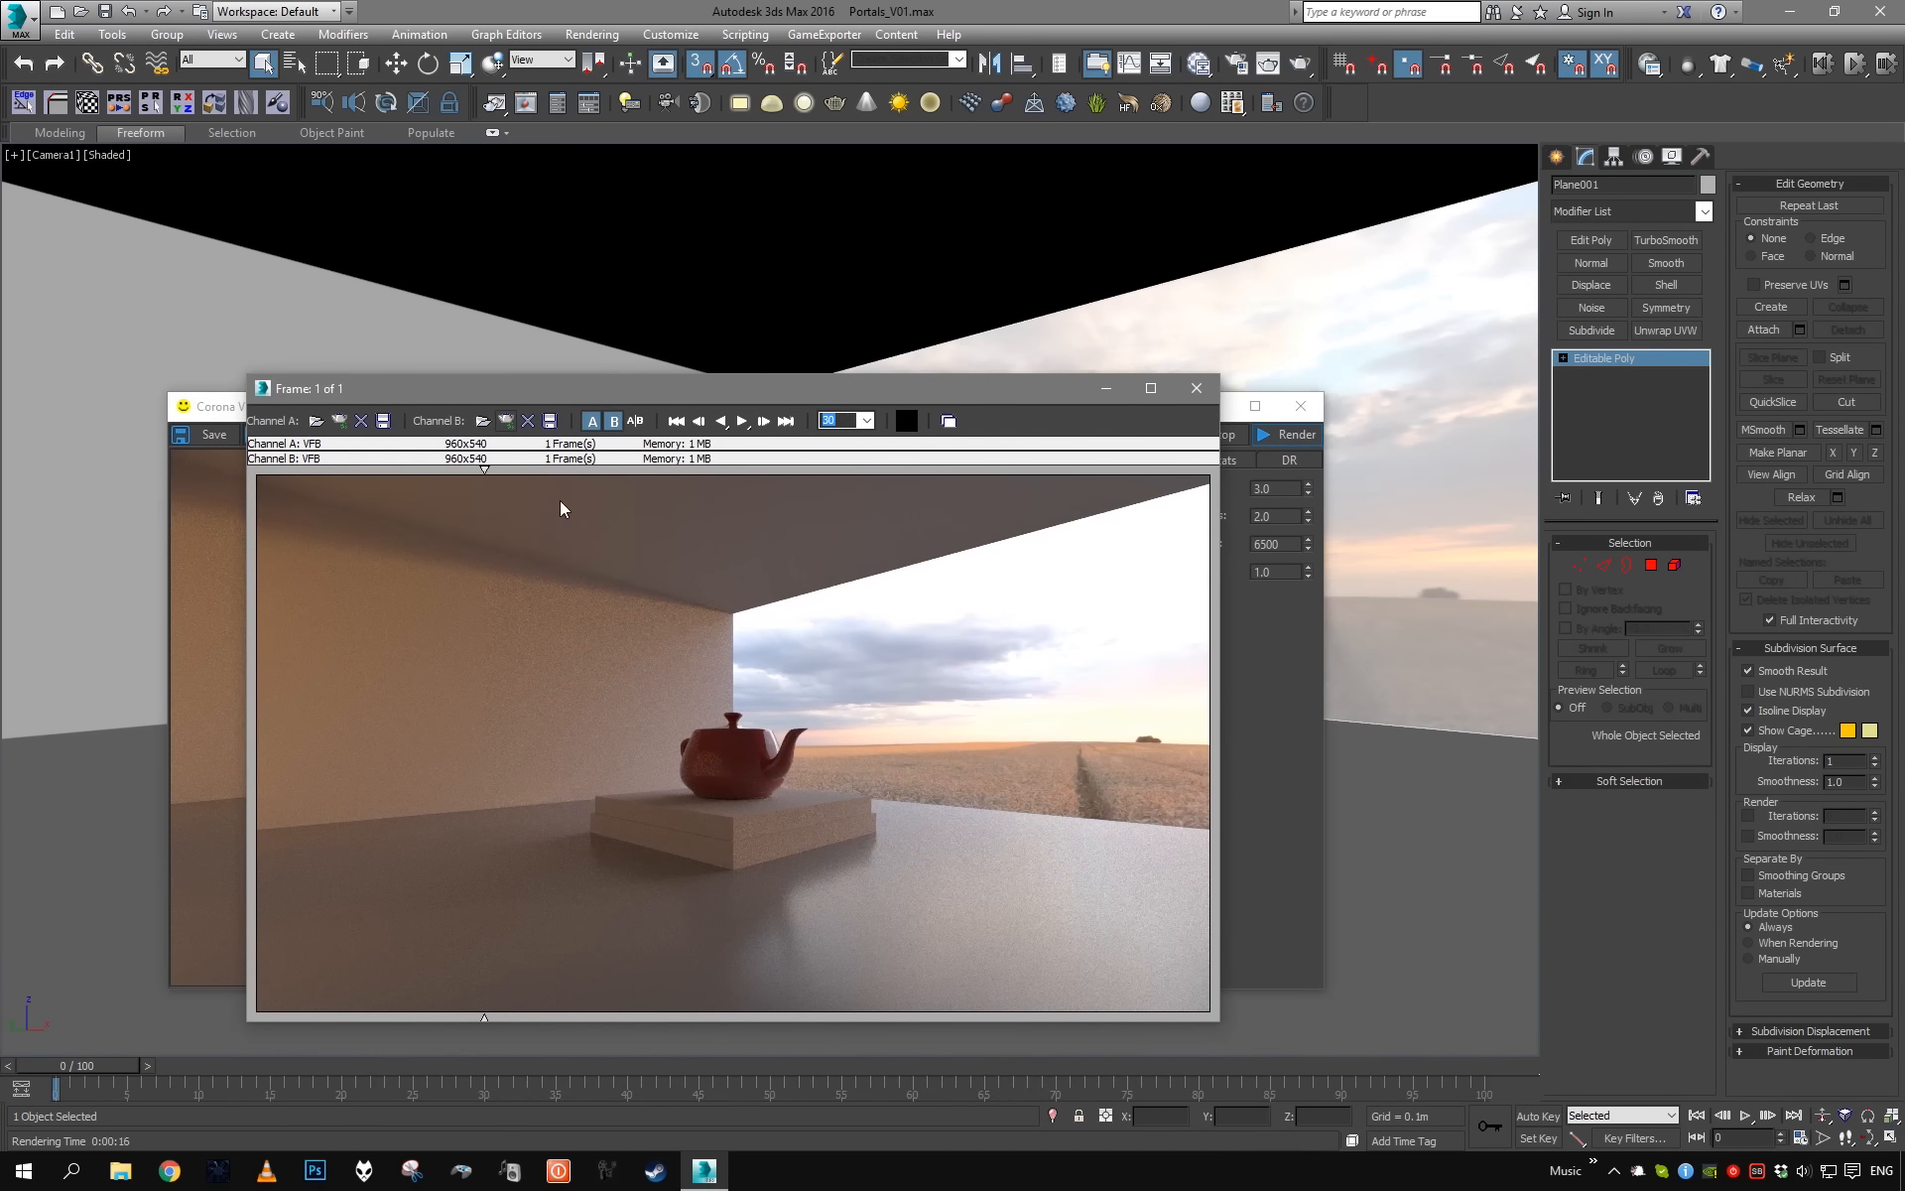
left_click_drag(904, 510, 954, 501)
left_click_drag(555, 482, 577, 486)
left_click_drag(502, 686, 853, 812)
left_click_drag(582, 802, 250, 796)
left_click(1195, 389)
left_click(1208, 407)
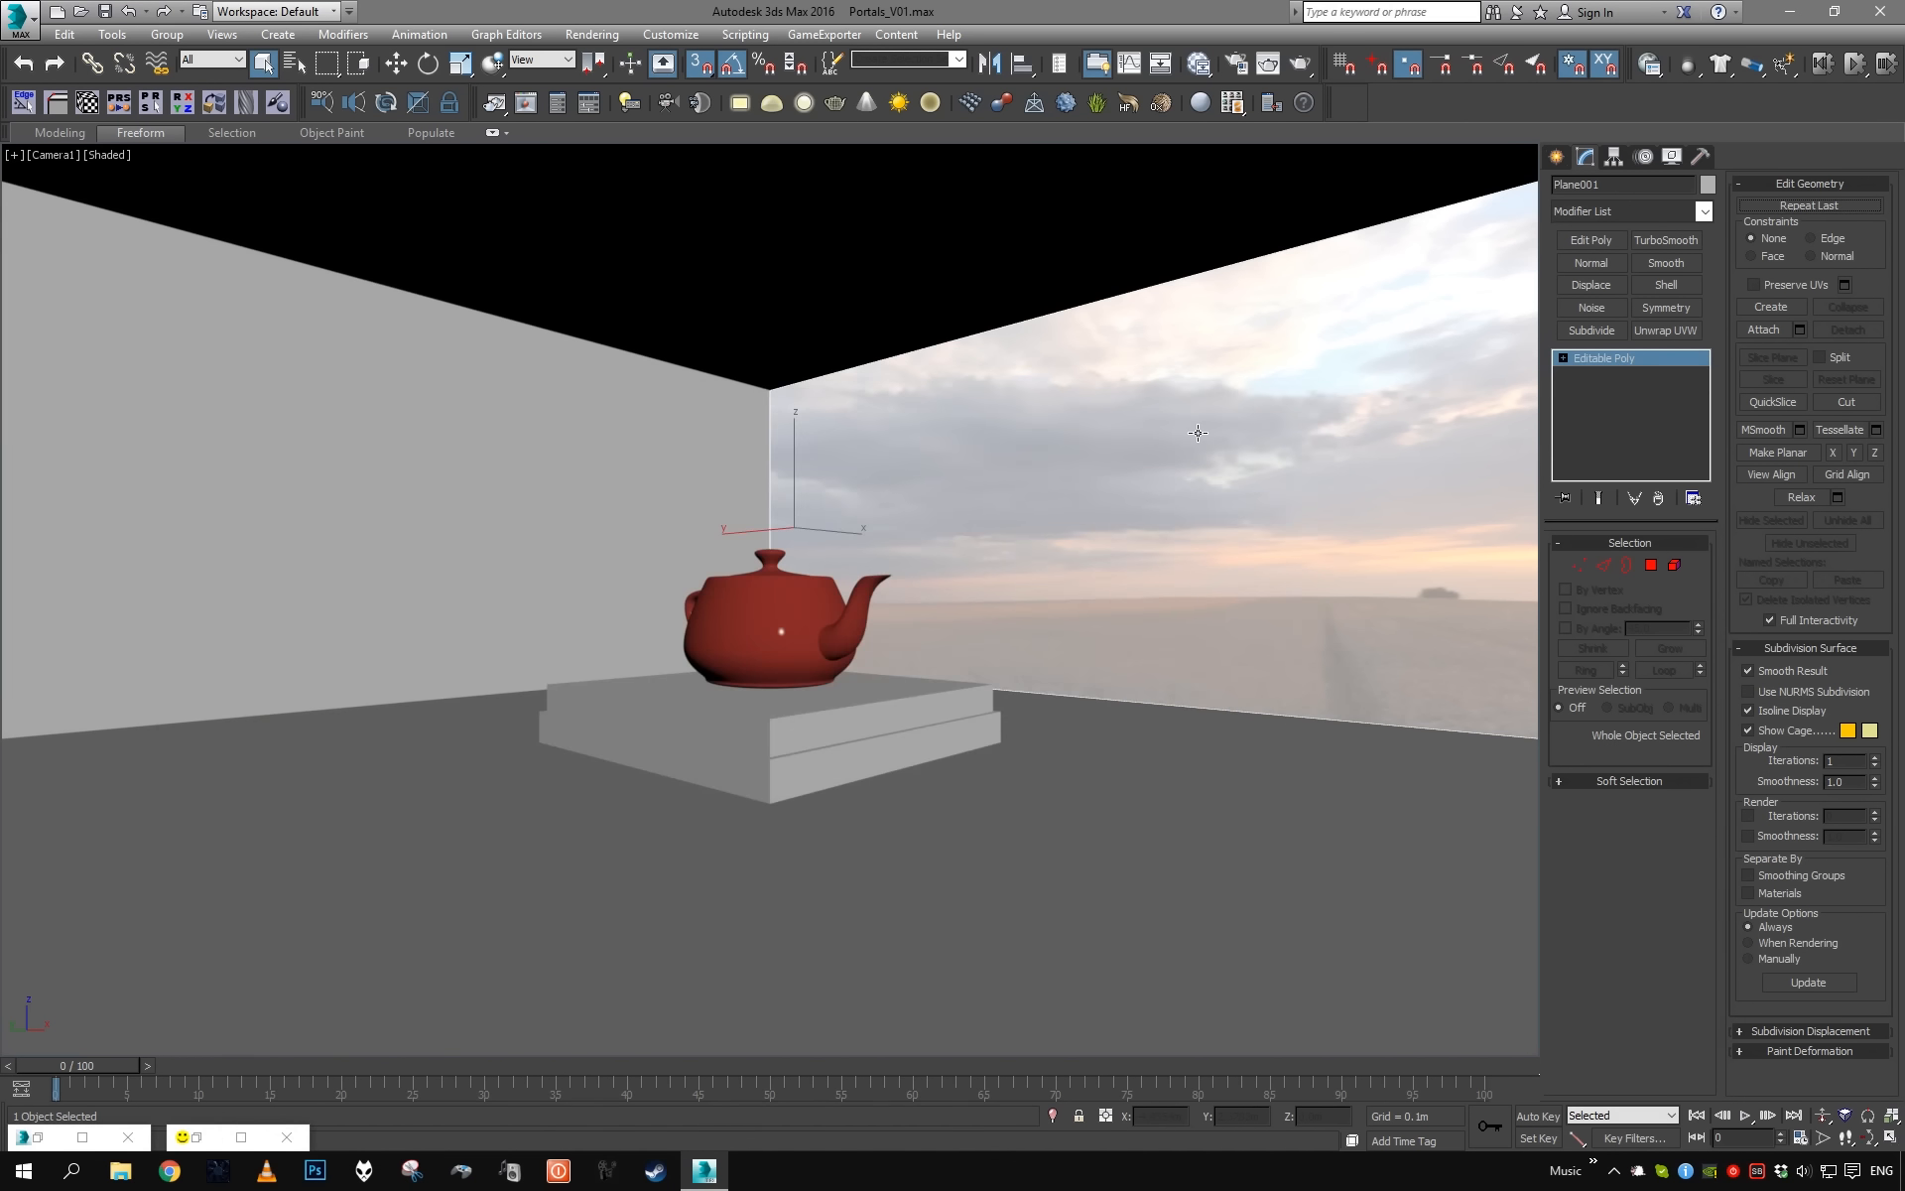